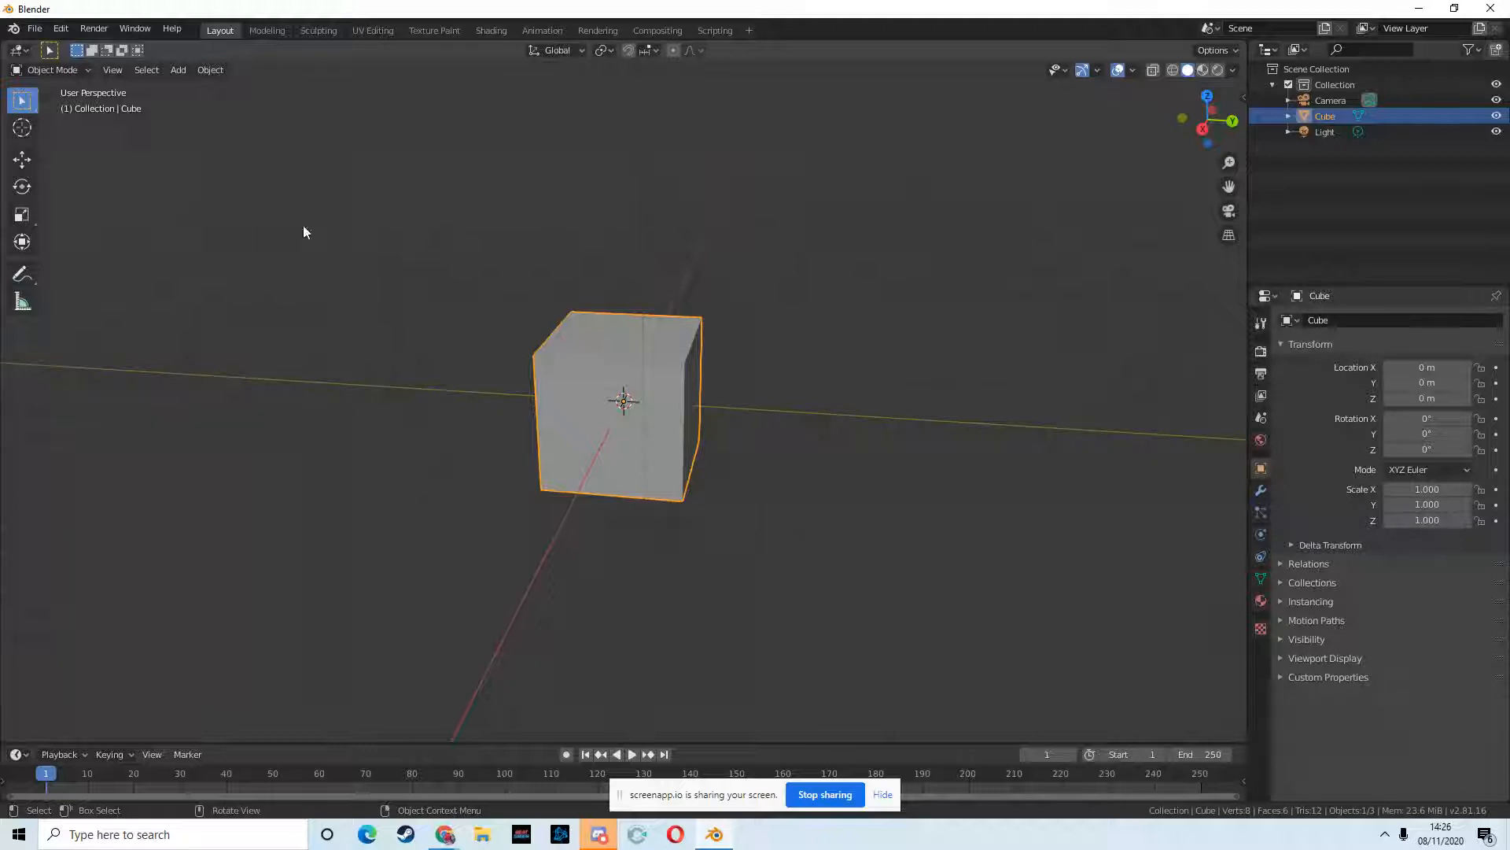
- Raise the cube about 1.01 m along Z so it rests on the ground line, and hide it
click(1203, 128)
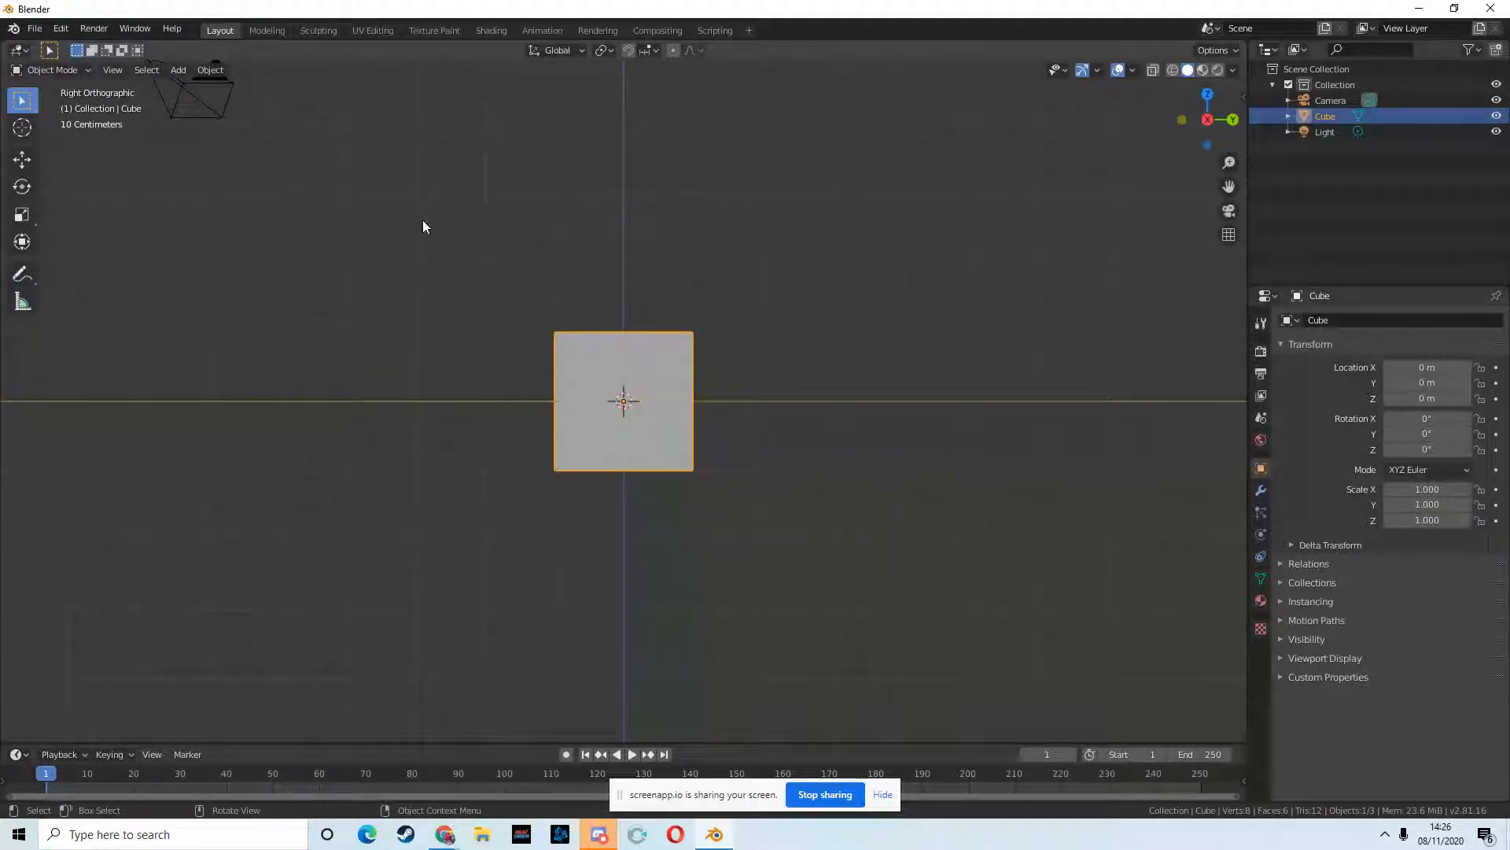
click(23, 161)
drag(618, 336, 645, 266)
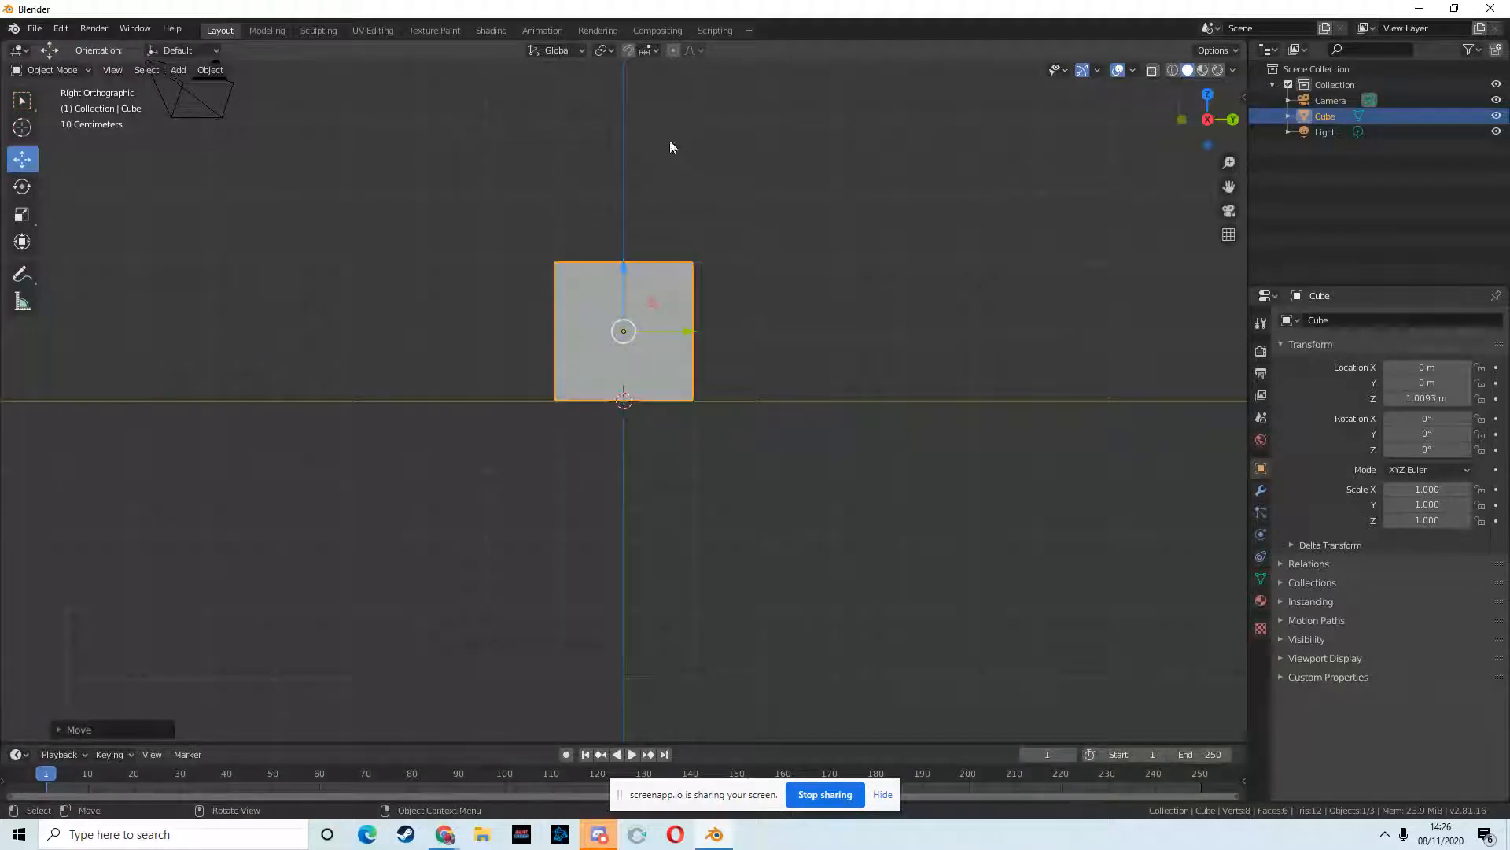
click(1496, 116)
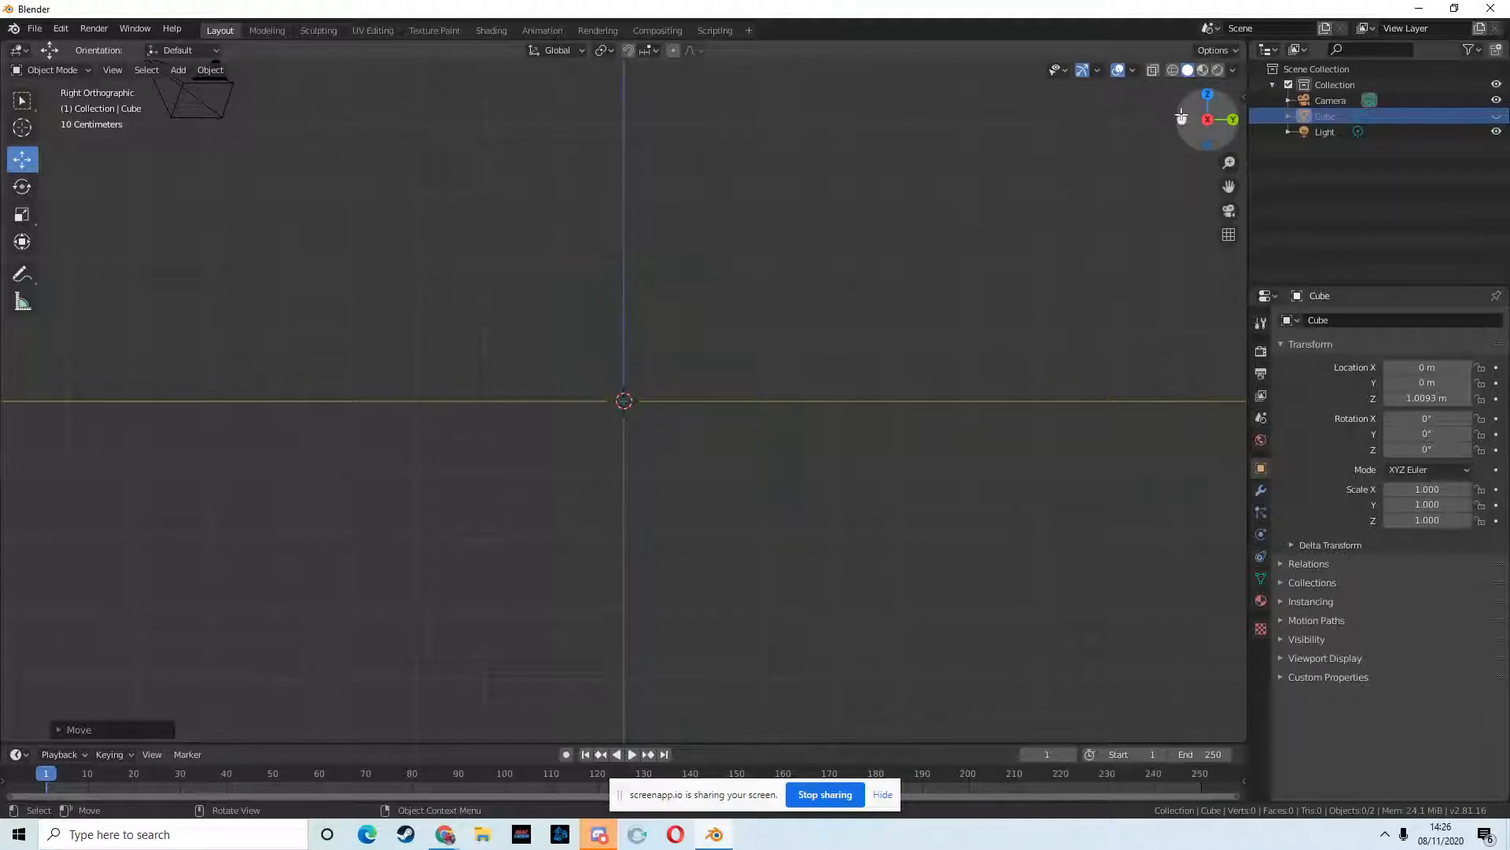
- In the front view, add the Desktop file CharacterRefrence.jpg as a reference image
click(1182, 119)
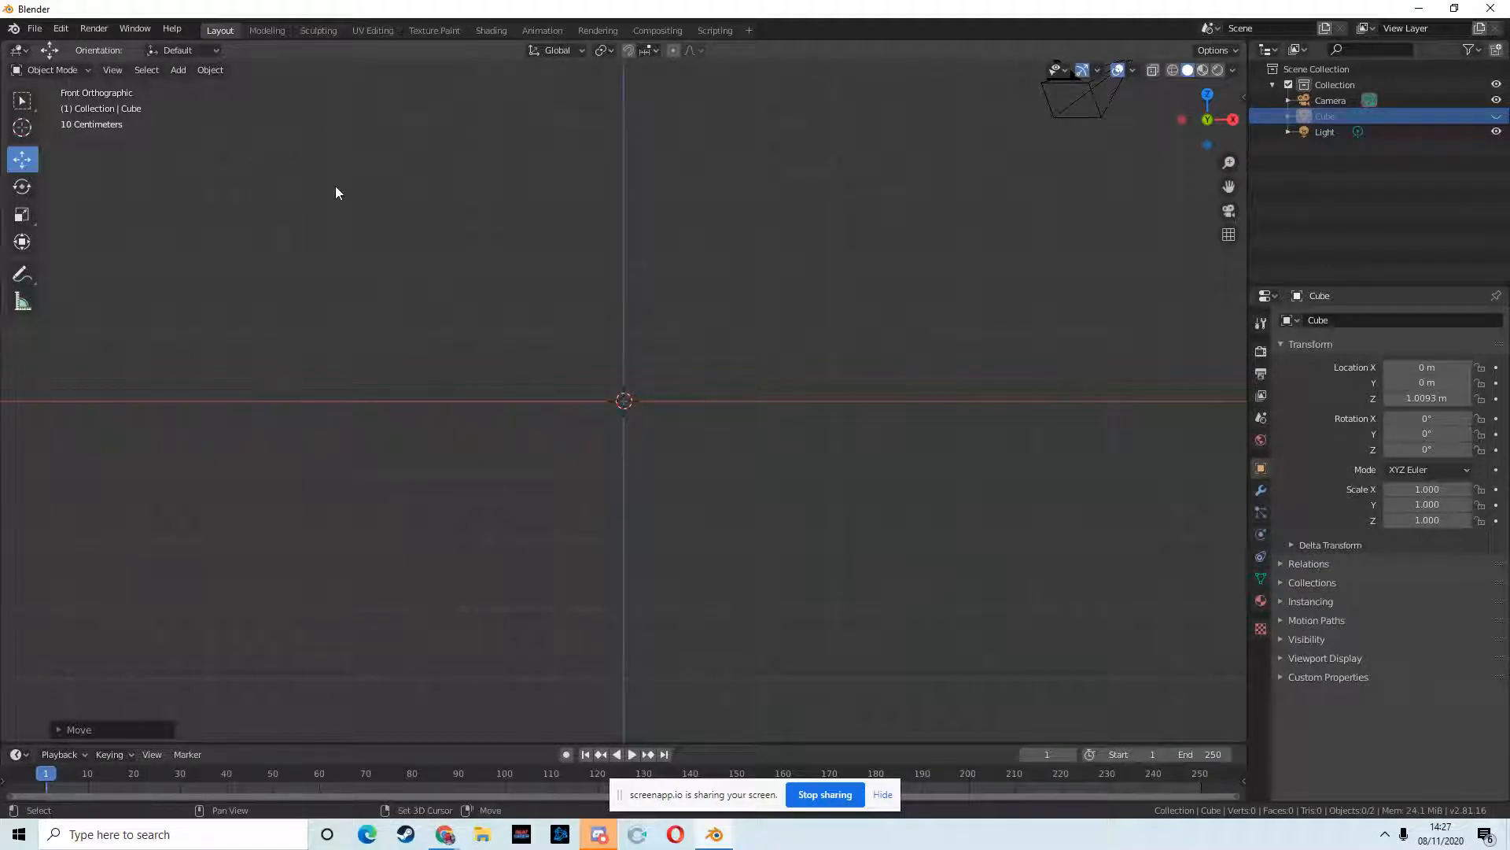
key(shift+a)
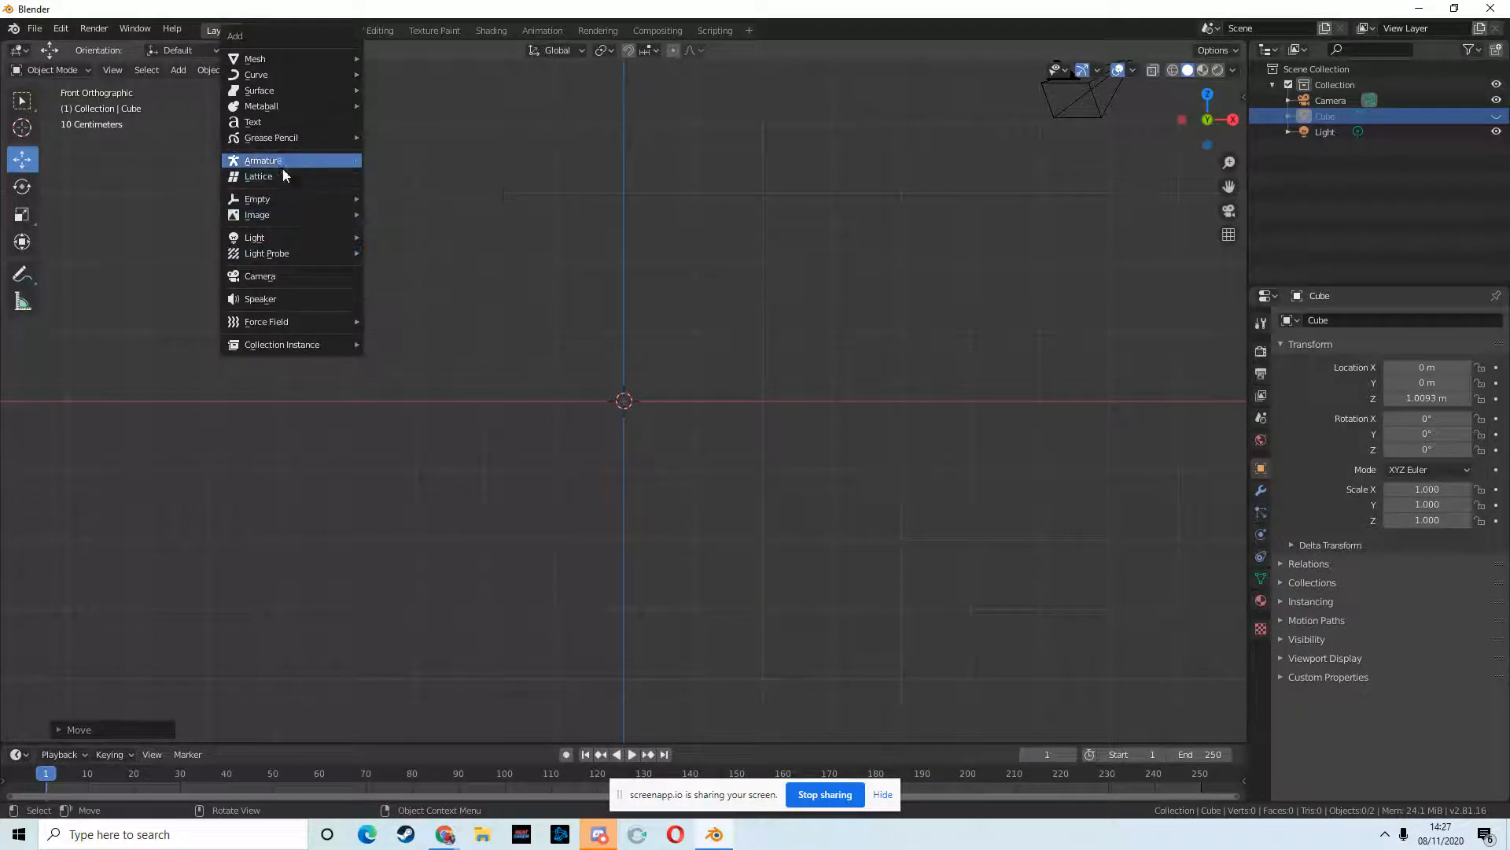
mouse_move(288, 206)
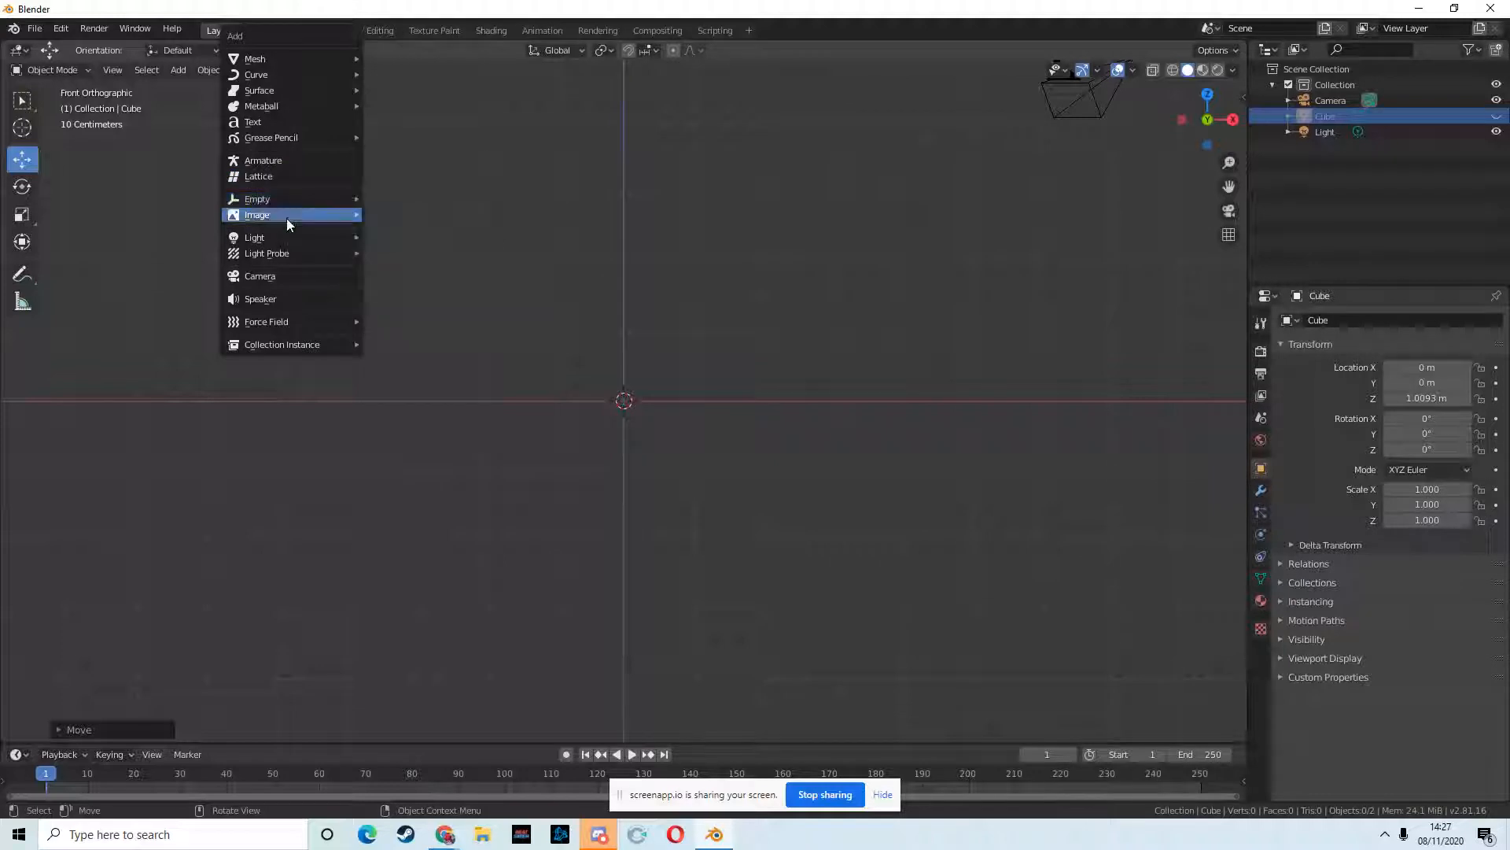
click(456, 217)
scroll(872, 480, down, 8)
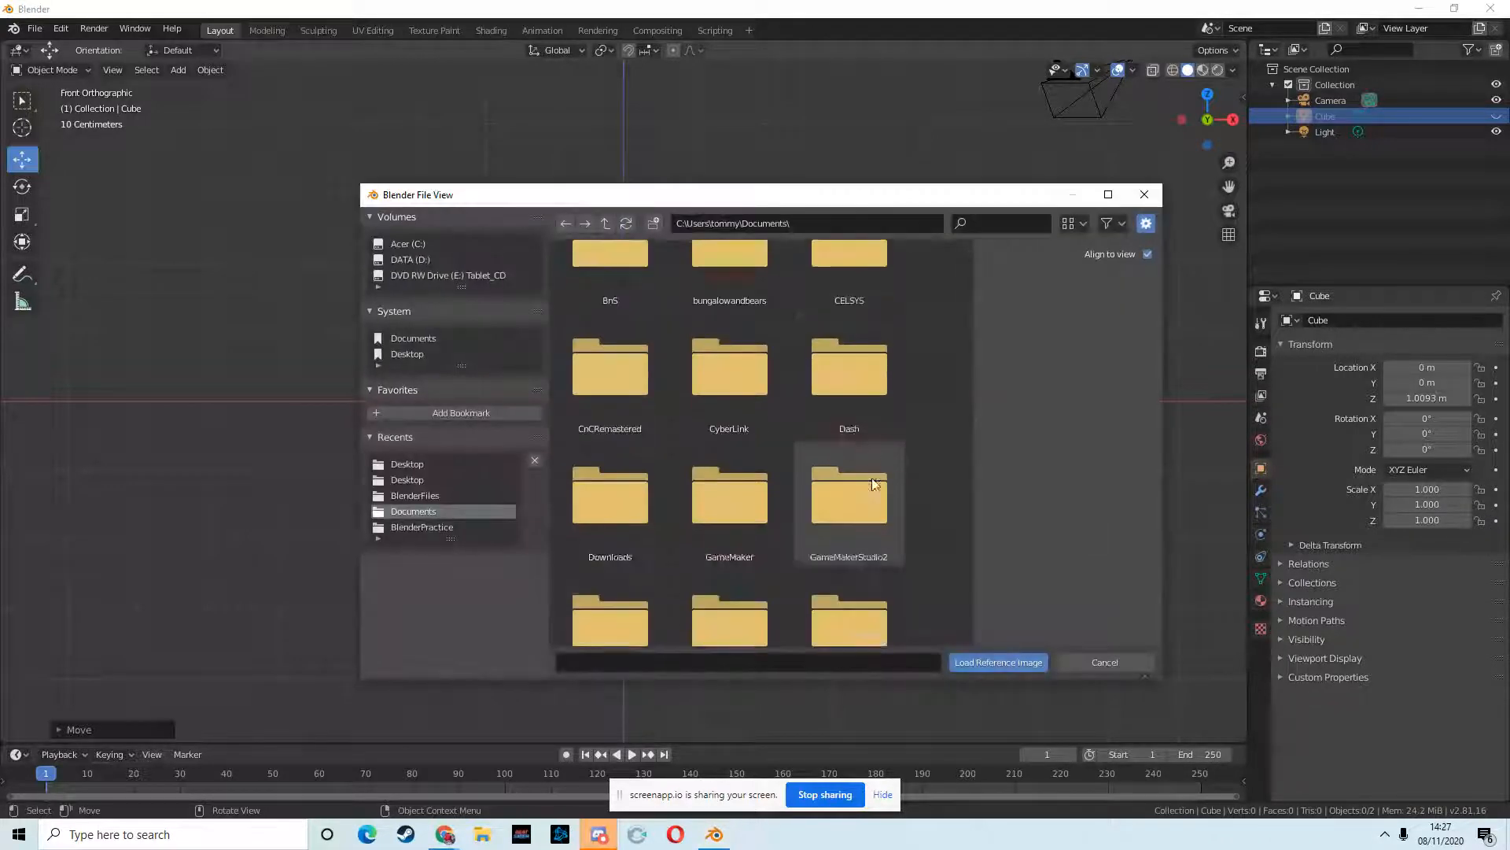
click(407, 479)
scroll(761, 468, down, 3)
scroll(757, 481, down, 3)
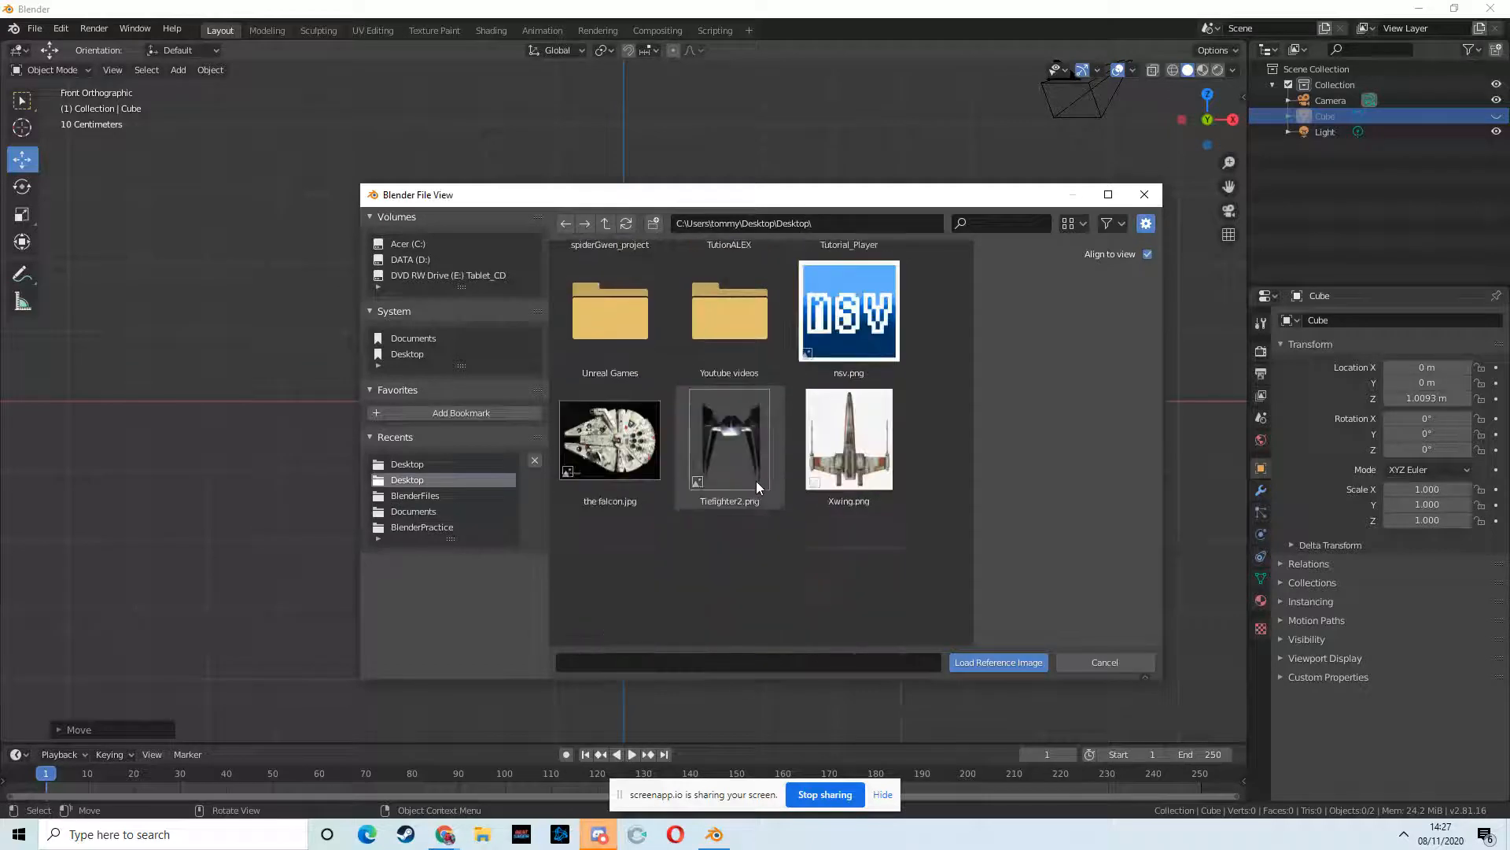
click(417, 463)
scroll(788, 450, down, 2)
scroll(787, 453, down, 5)
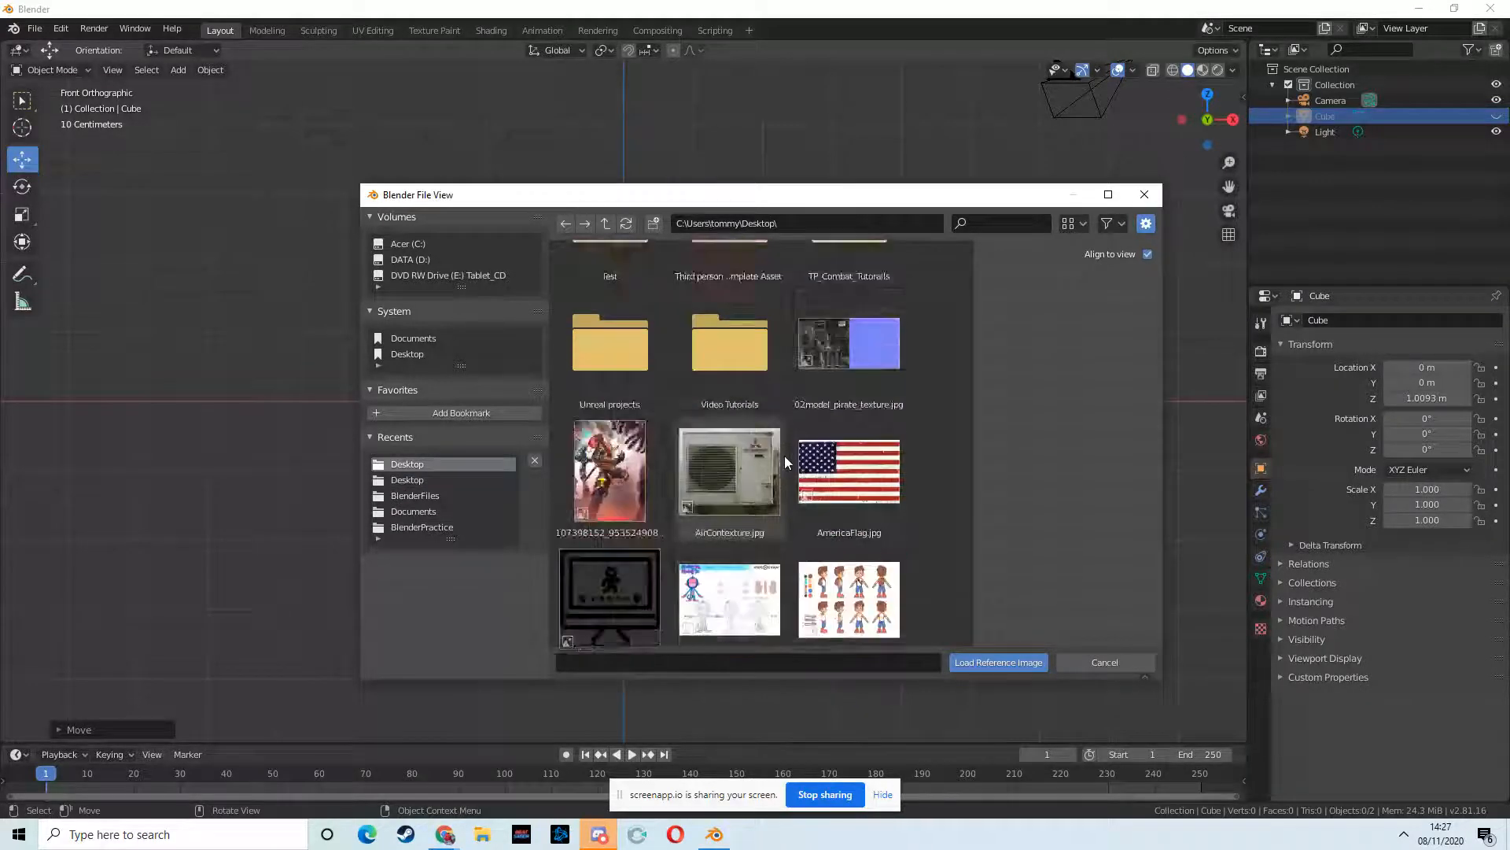
double_click(730, 495)
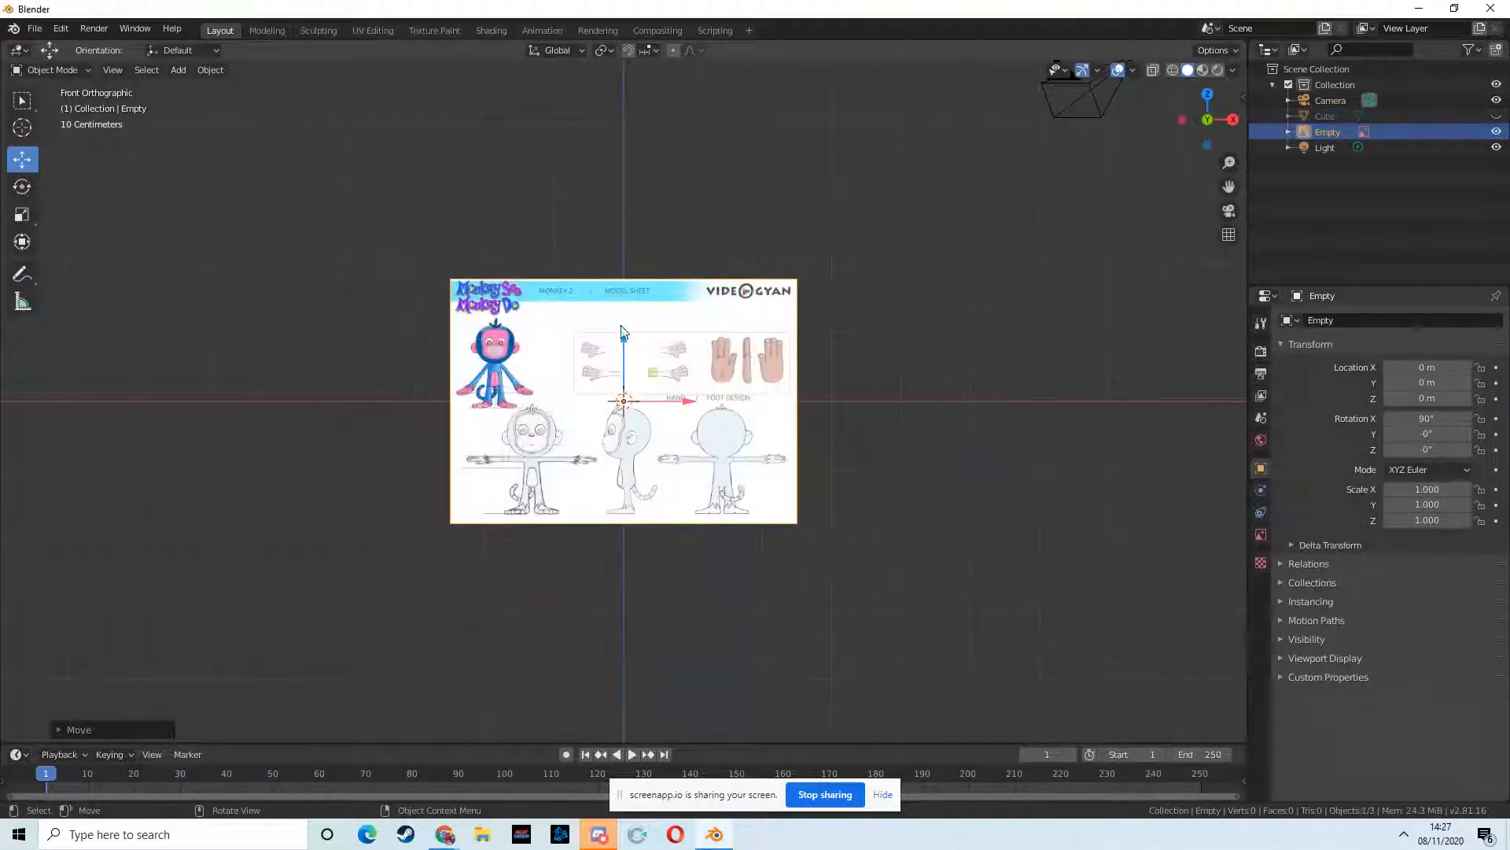
- Move the reference image to about X 1.33 m and Z 1.77 m, centring the front-facing monkey on the vertical axis
drag(624, 346, 624, 222)
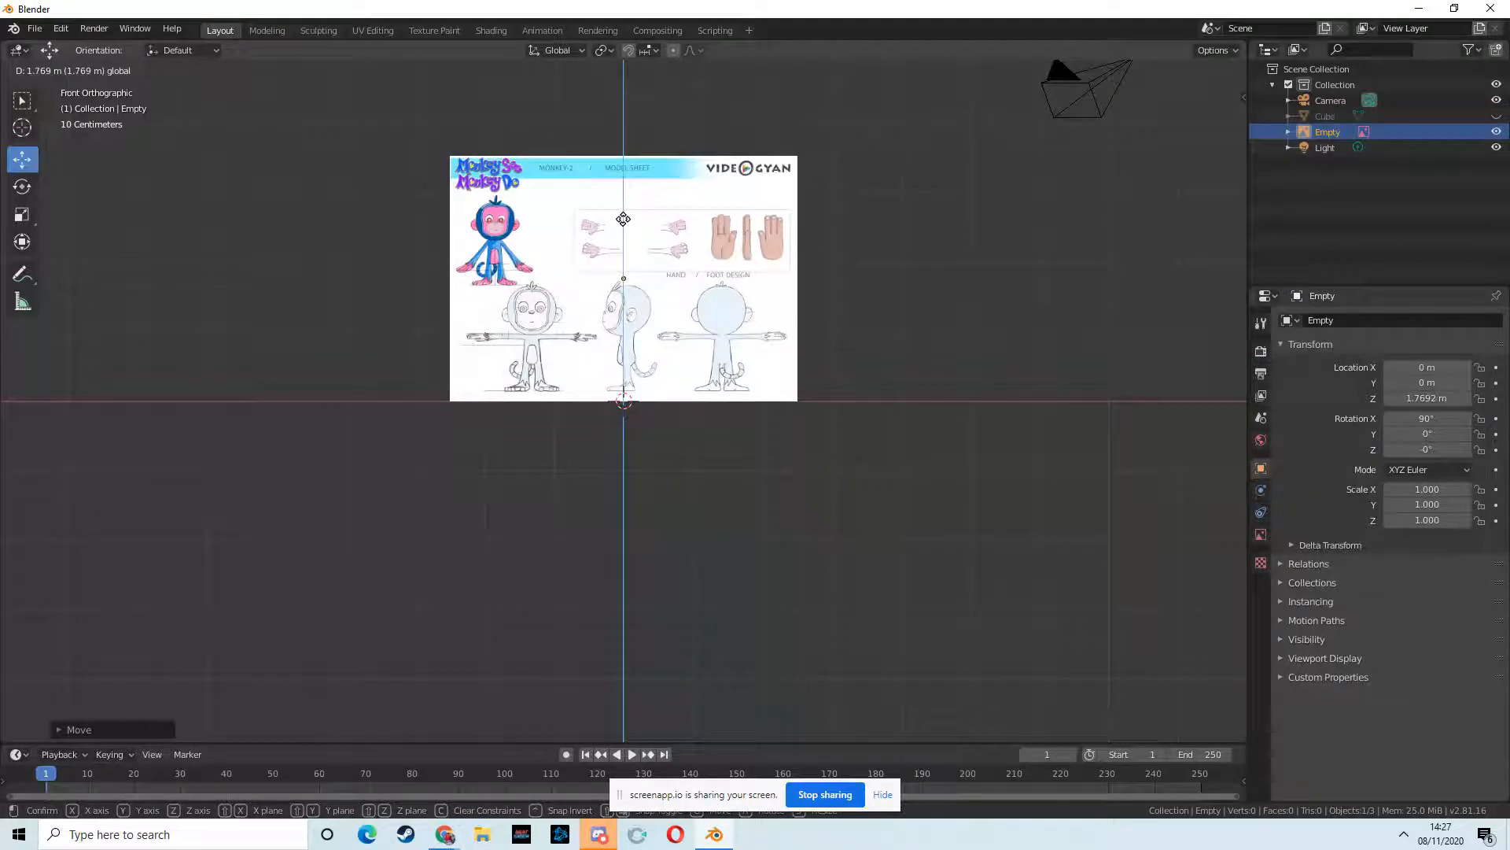
scroll(635, 245, up, 3)
drag(621, 138, 624, 129)
drag(689, 195, 849, 193)
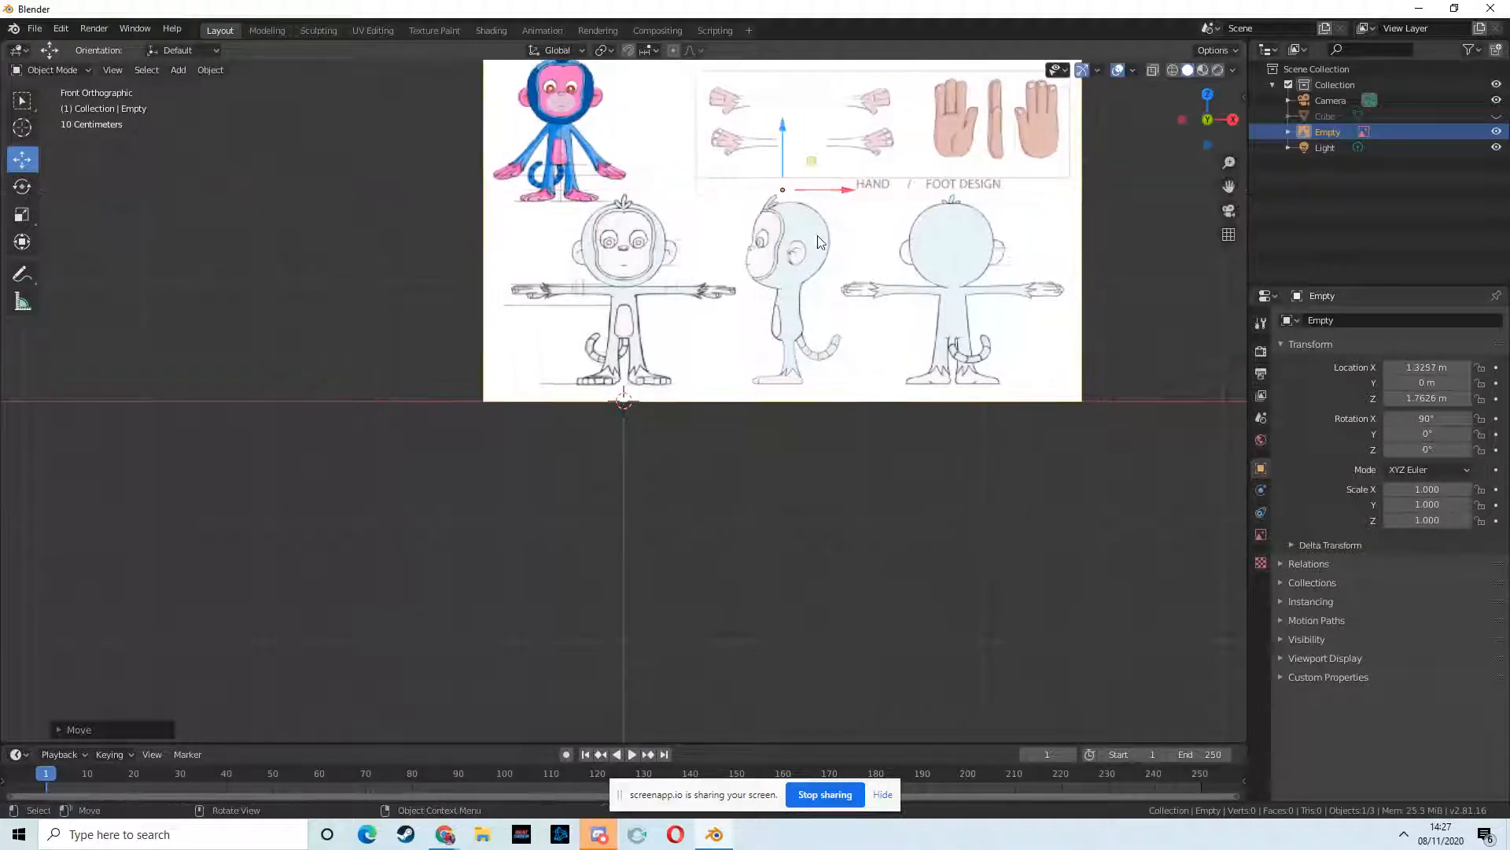
drag(785, 130, 785, 126)
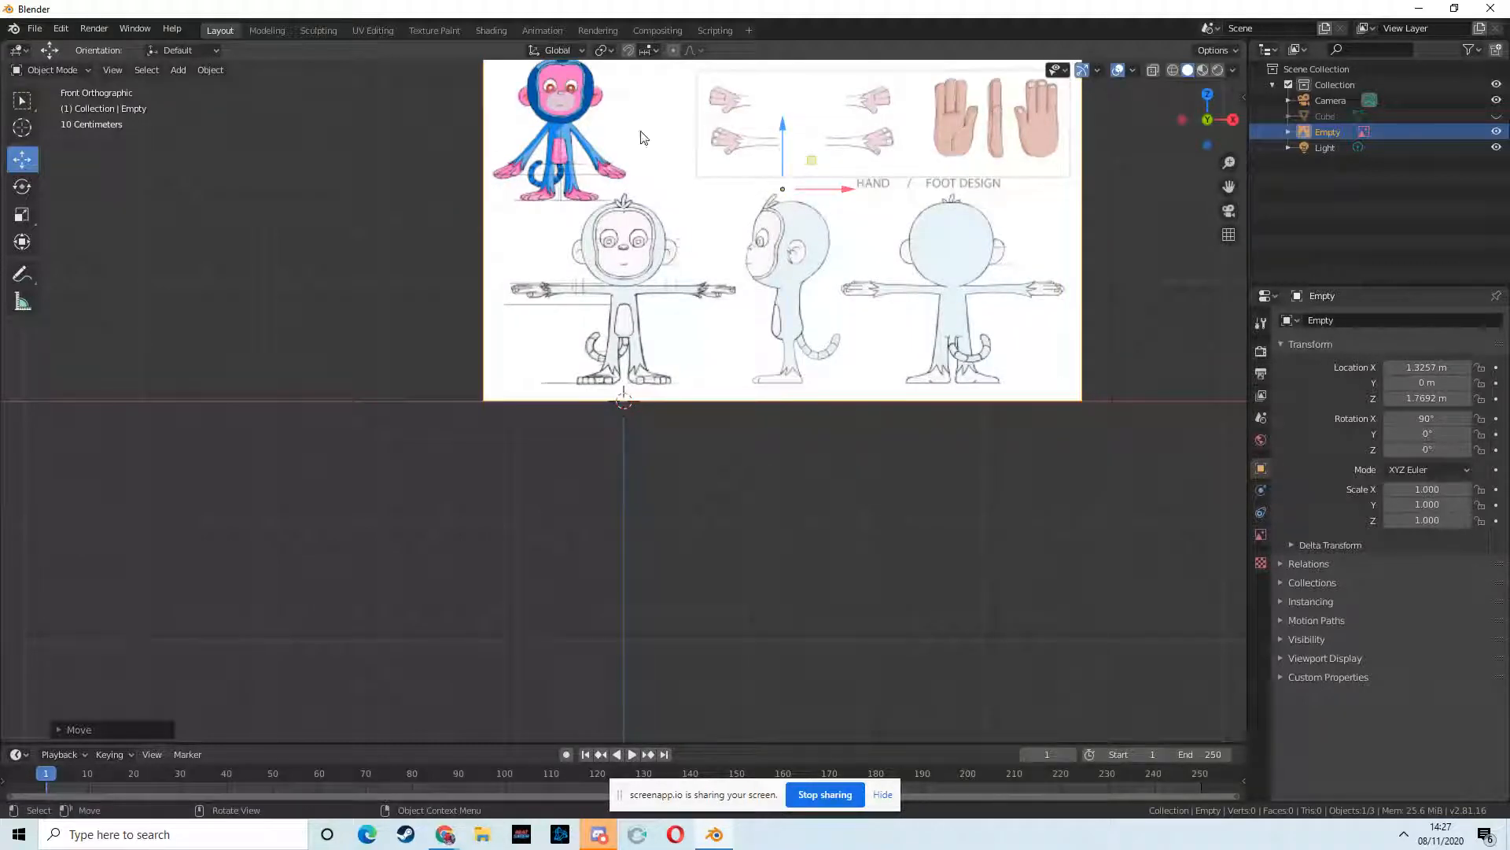
- Push the front reference image back along the Y axis to about 3.44 m
click(1233, 120)
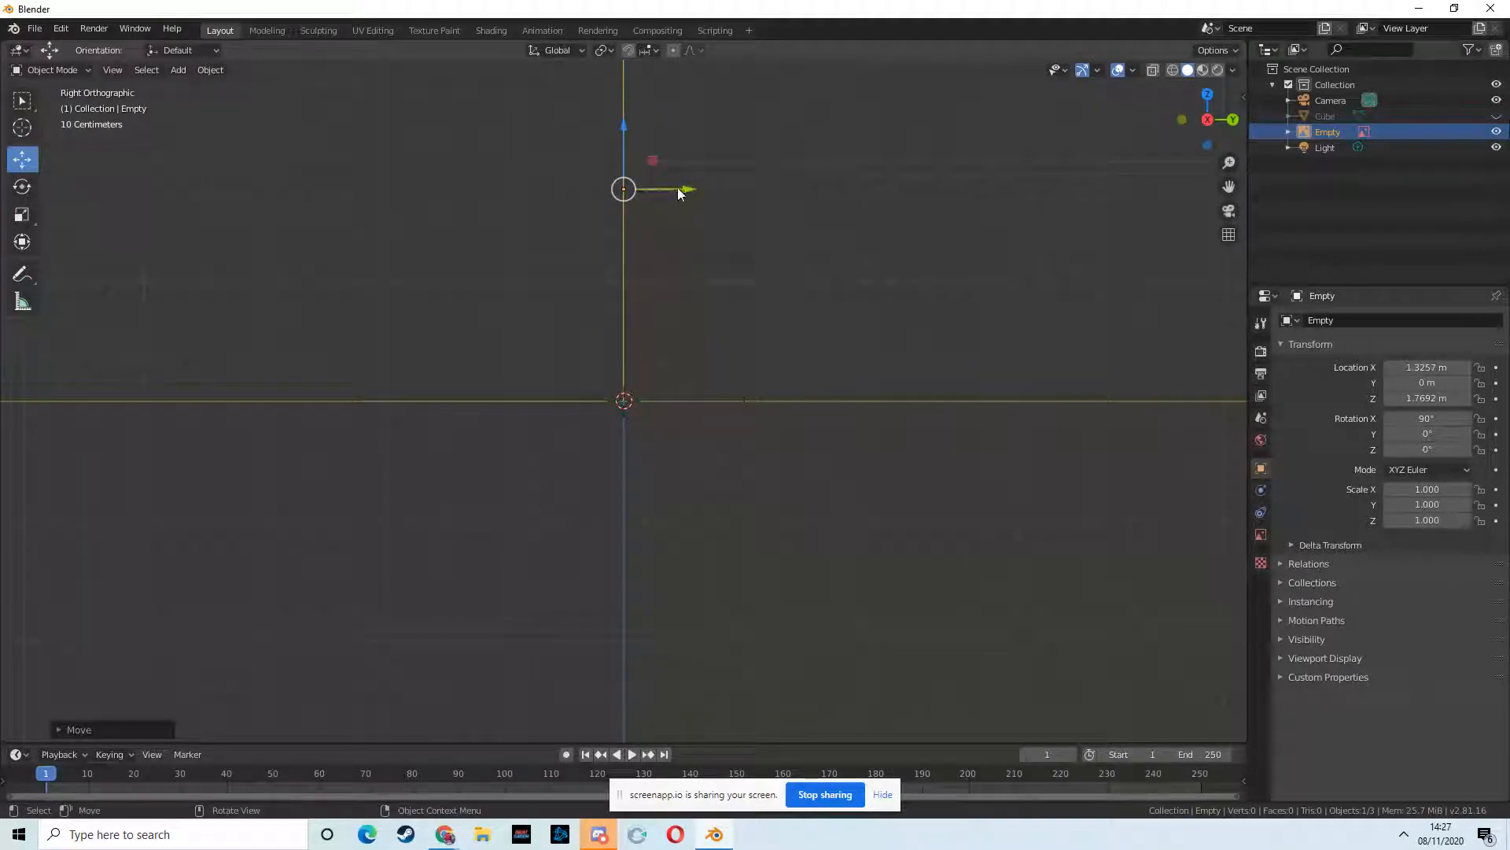
middle_drag(873, 233, 782, 286)
drag(739, 229, 475, 394)
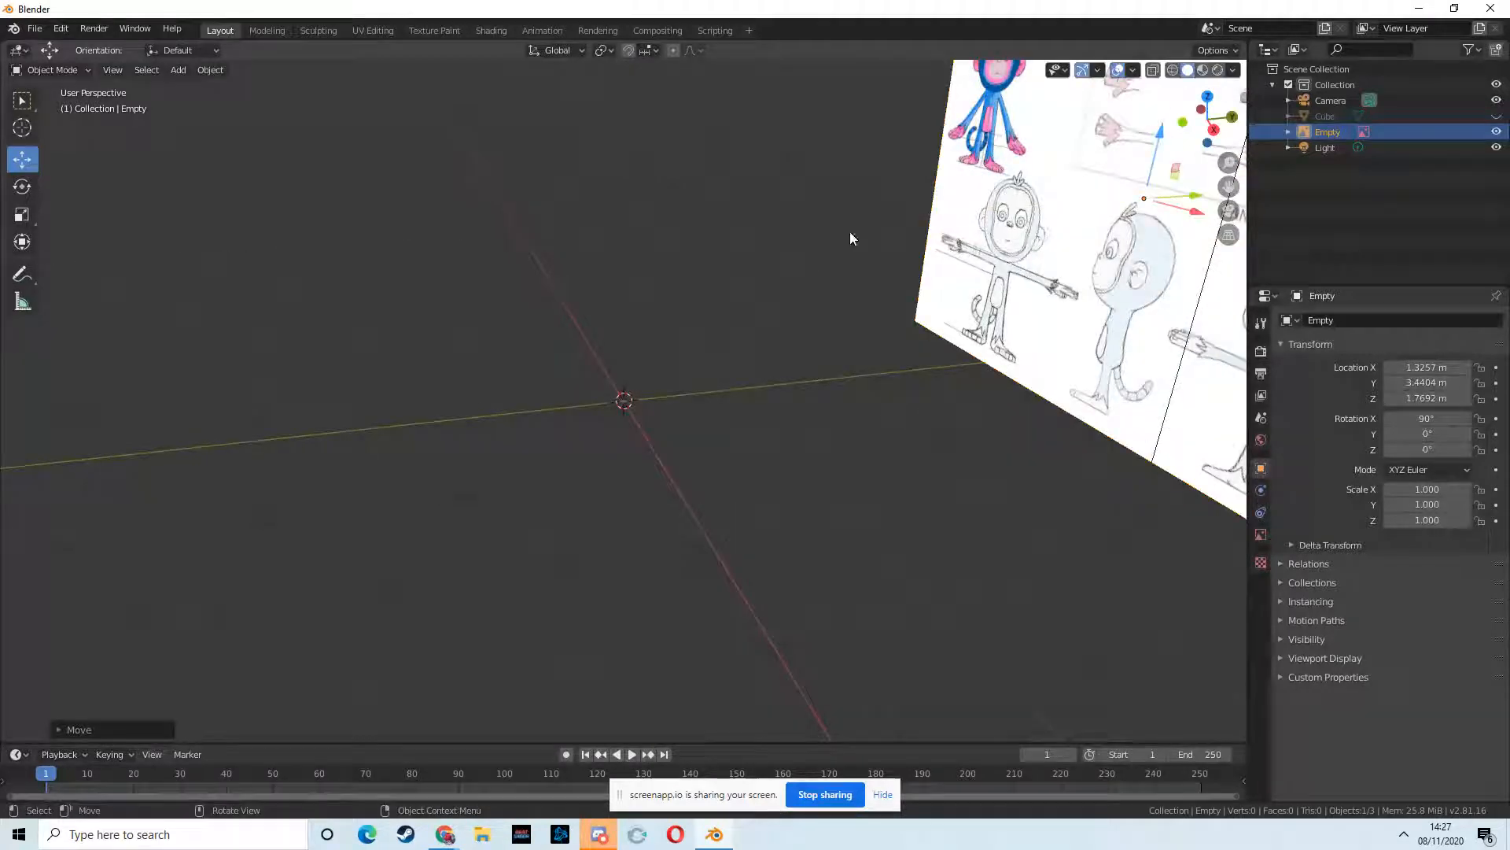
- In the right side view, add the same character sheet as a second reference image
click(1201, 109)
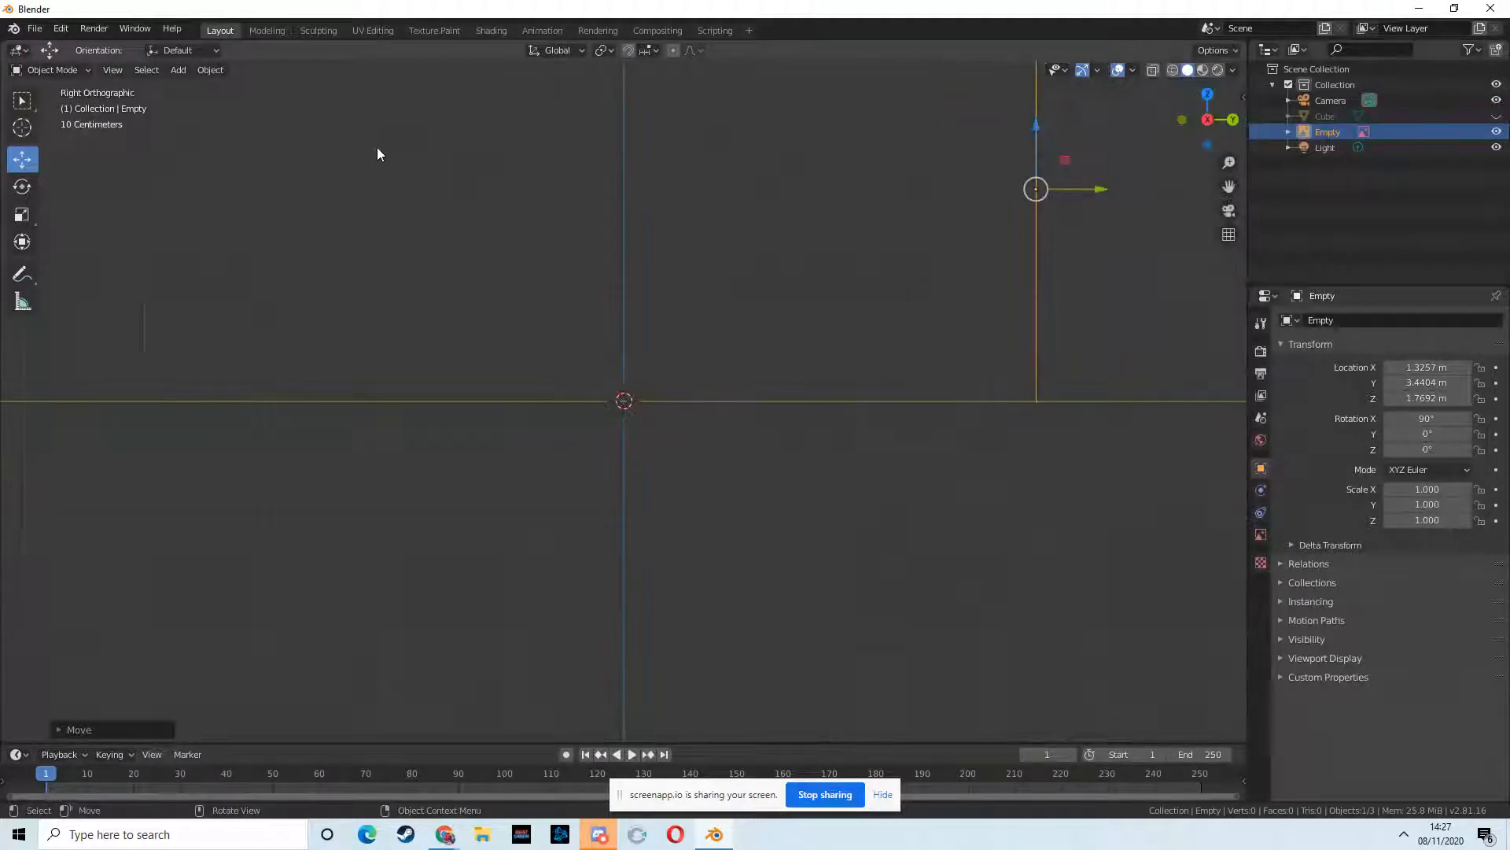
key(shift+a)
mouse_move(687, 313)
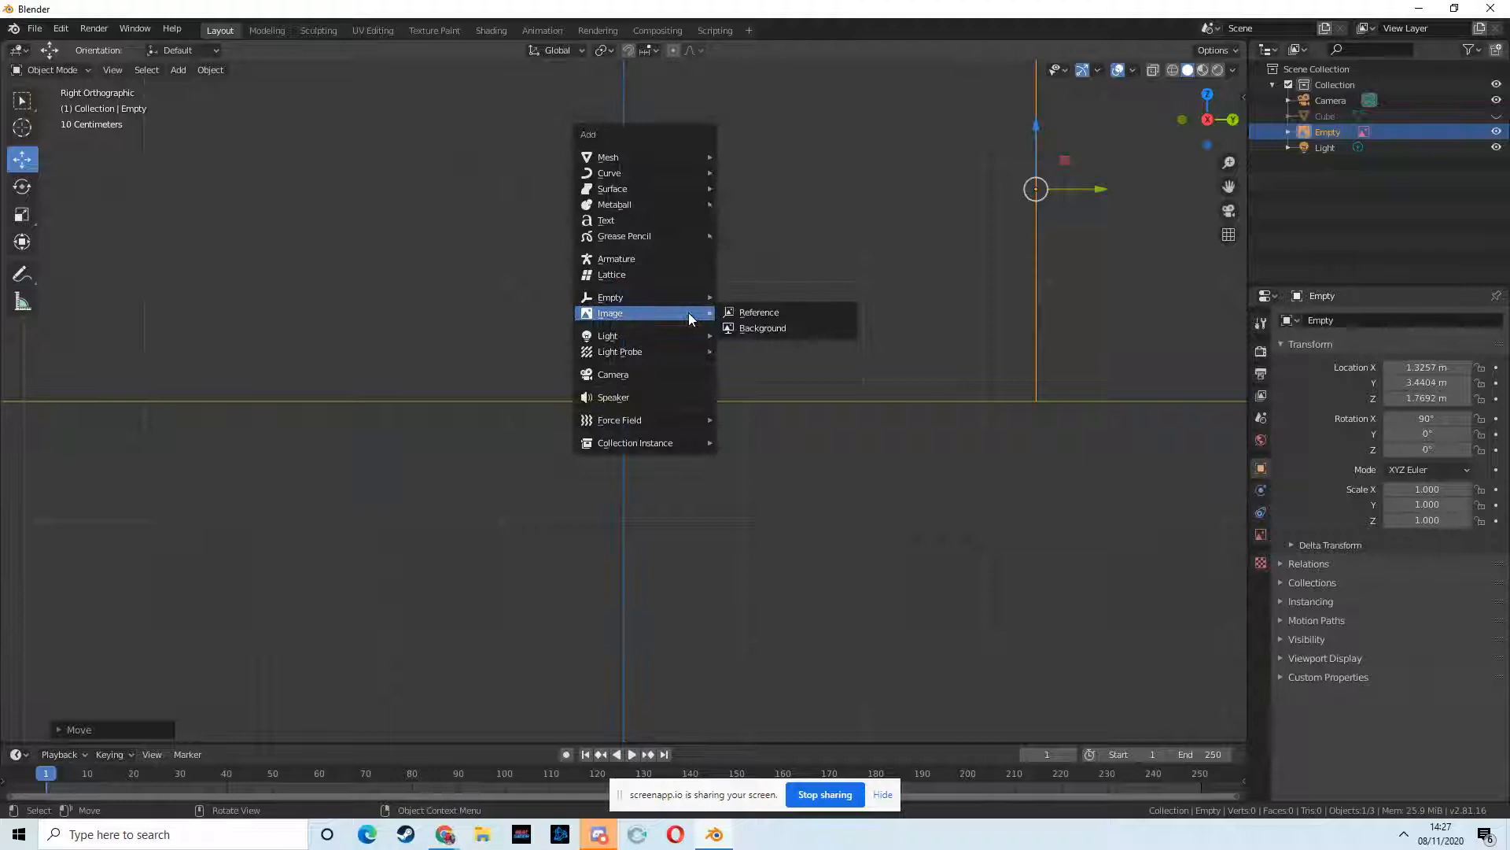
click(778, 313)
scroll(763, 416, down, 10)
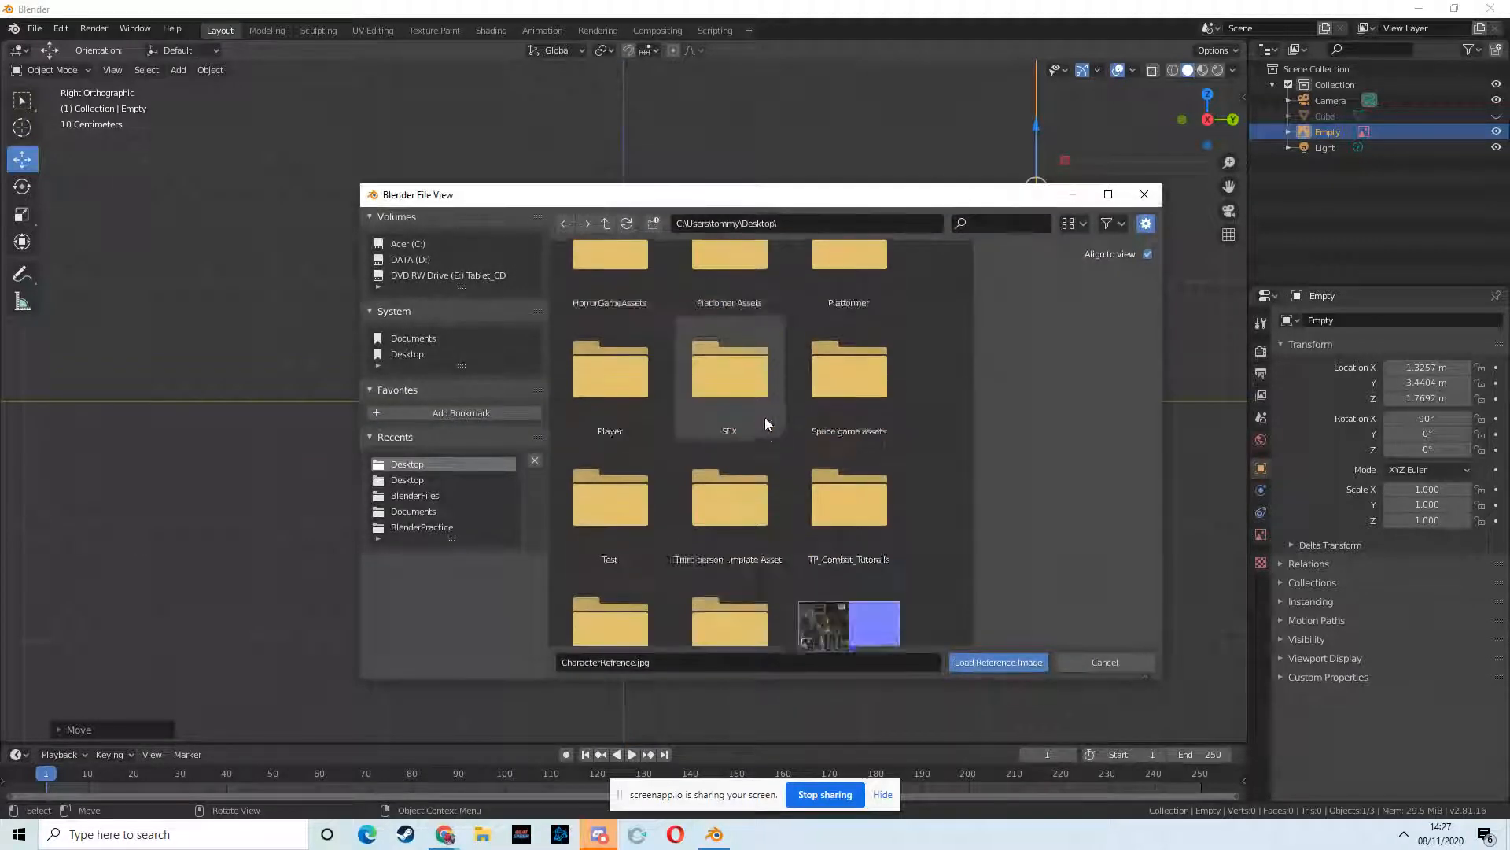
double_click(742, 432)
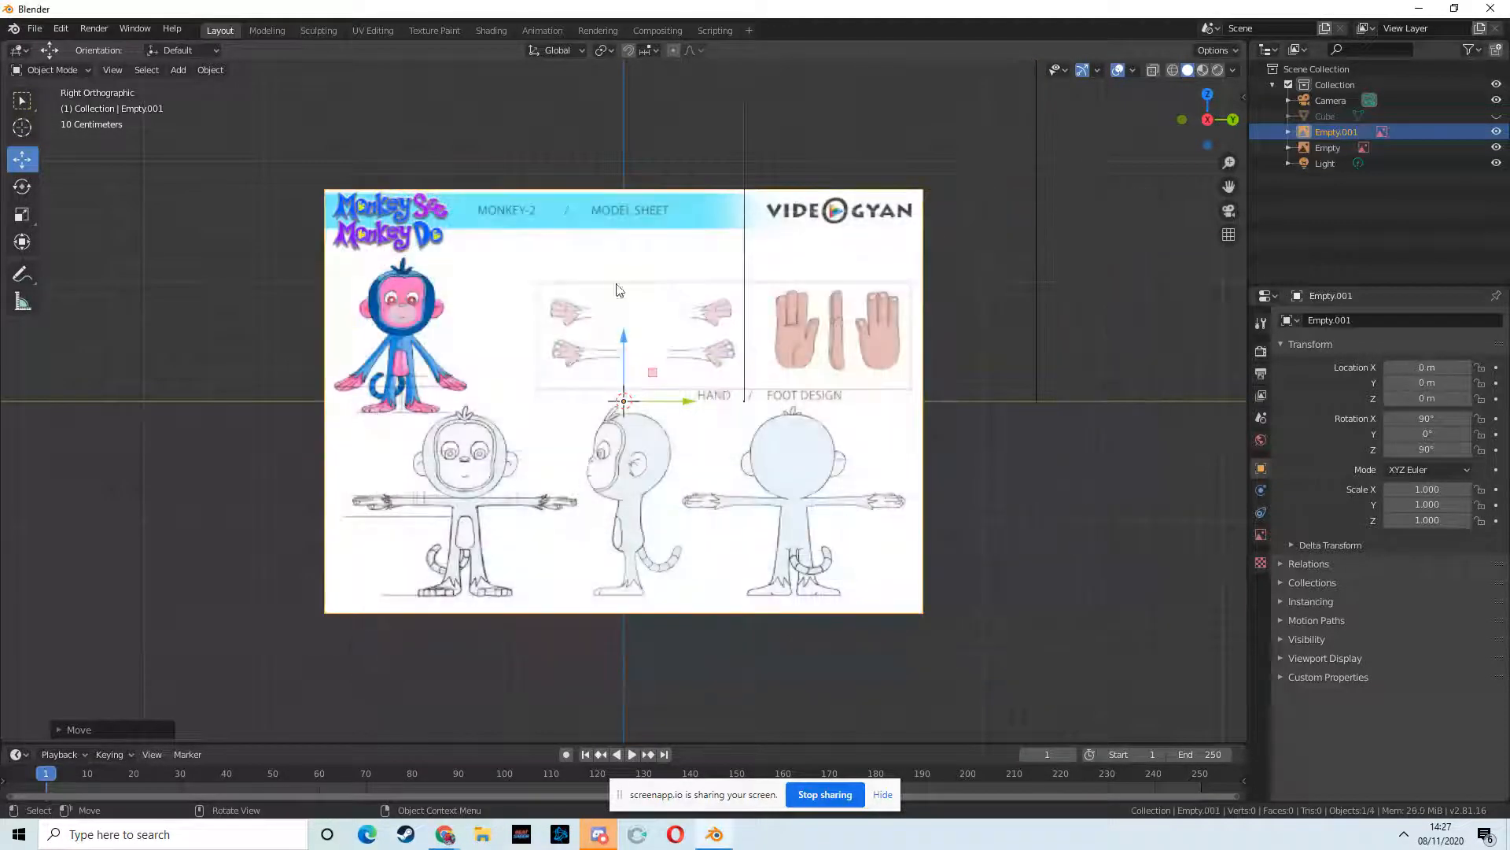
- Raise the second reference image along Z to about 1.77 m so its lower edge meets the ground line
key(g)
drag(646, 142, 643, 123)
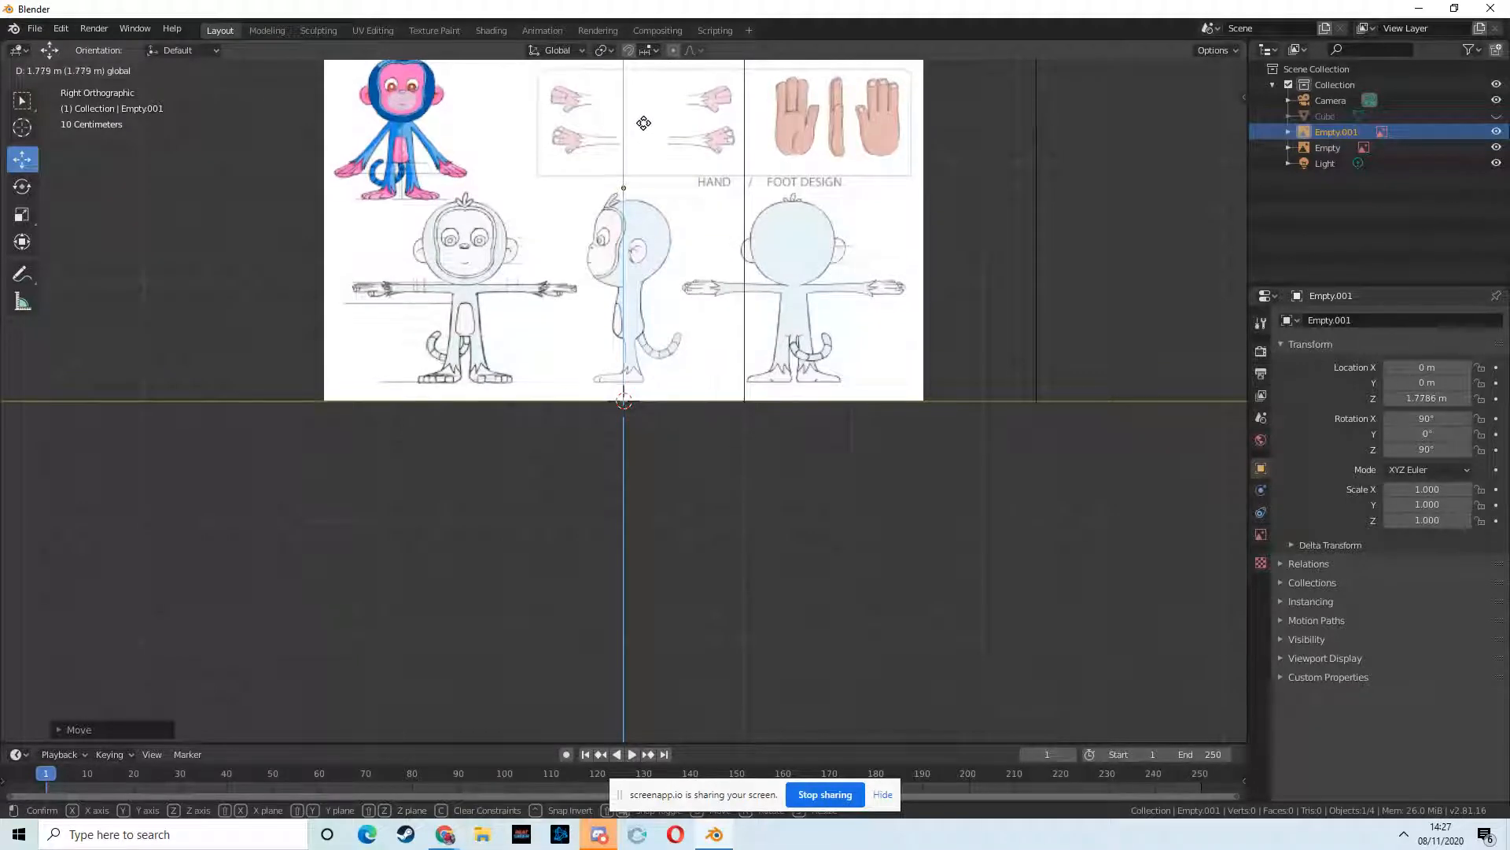
click(644, 124)
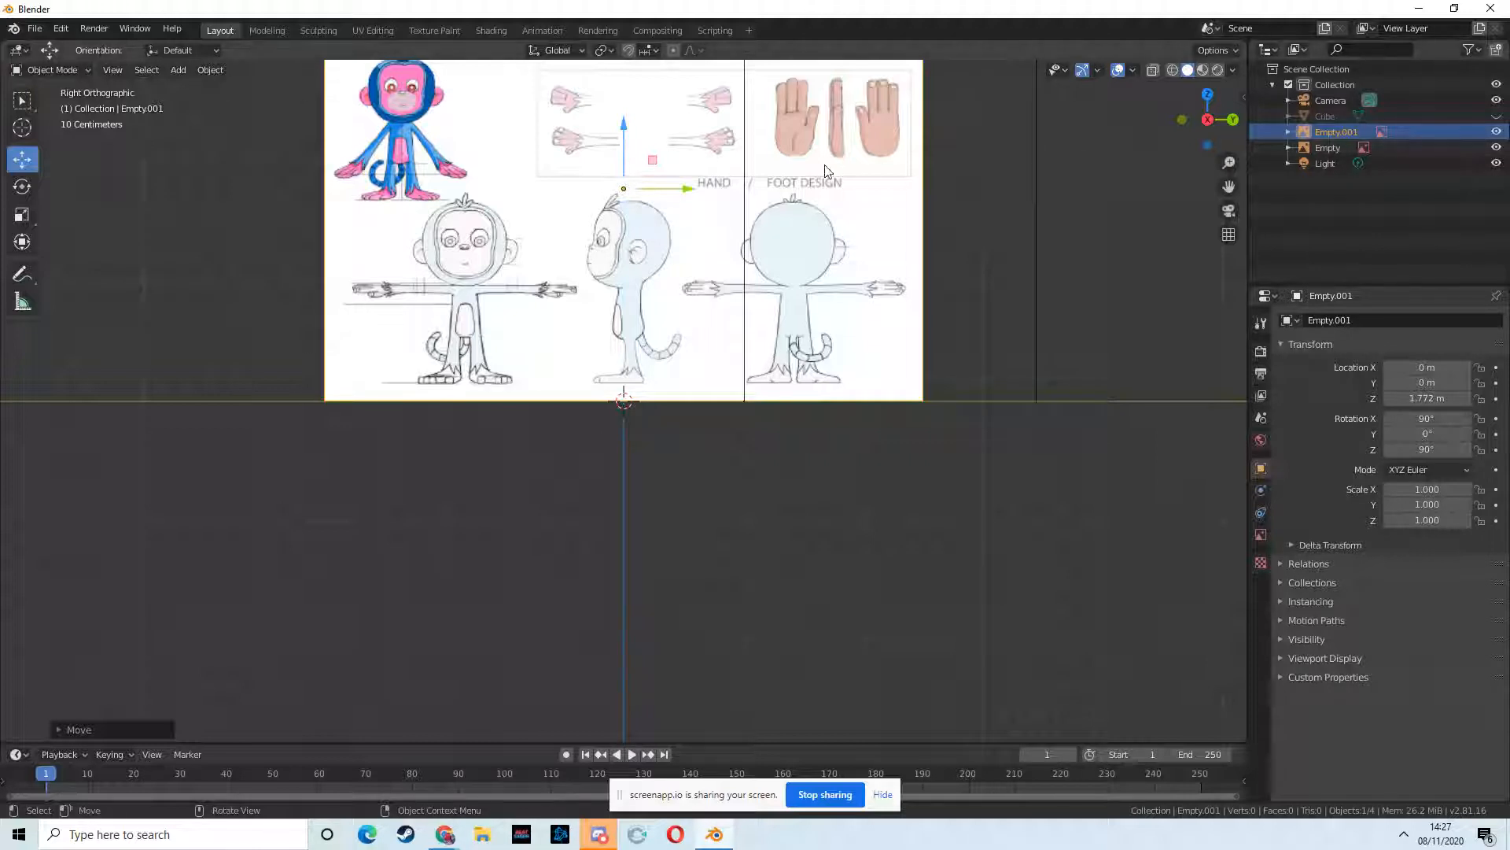
click(823, 185)
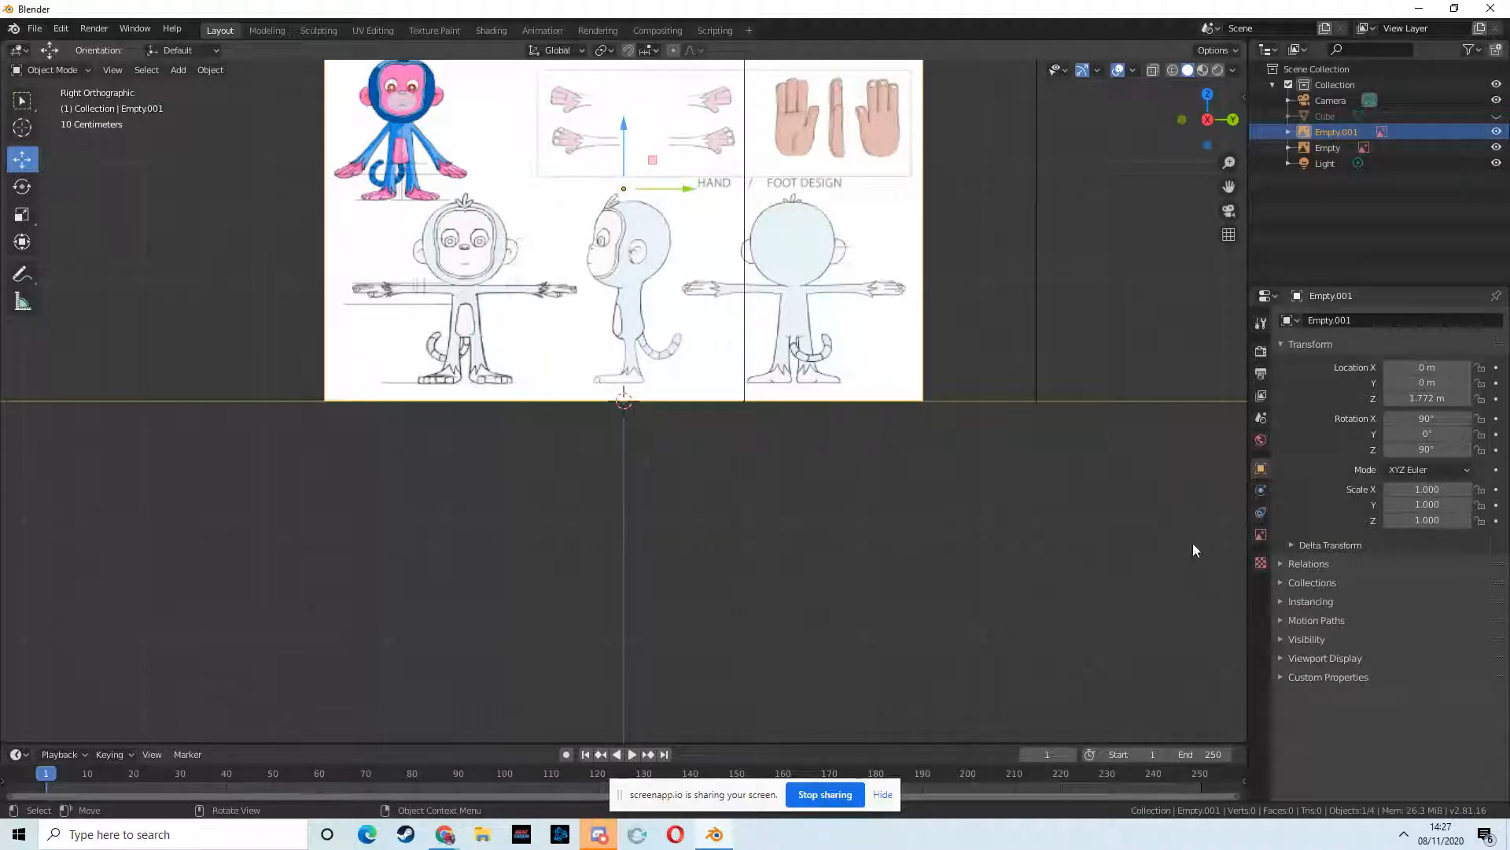
- Enable the In Front viewport display option for both reference images
click(1292, 659)
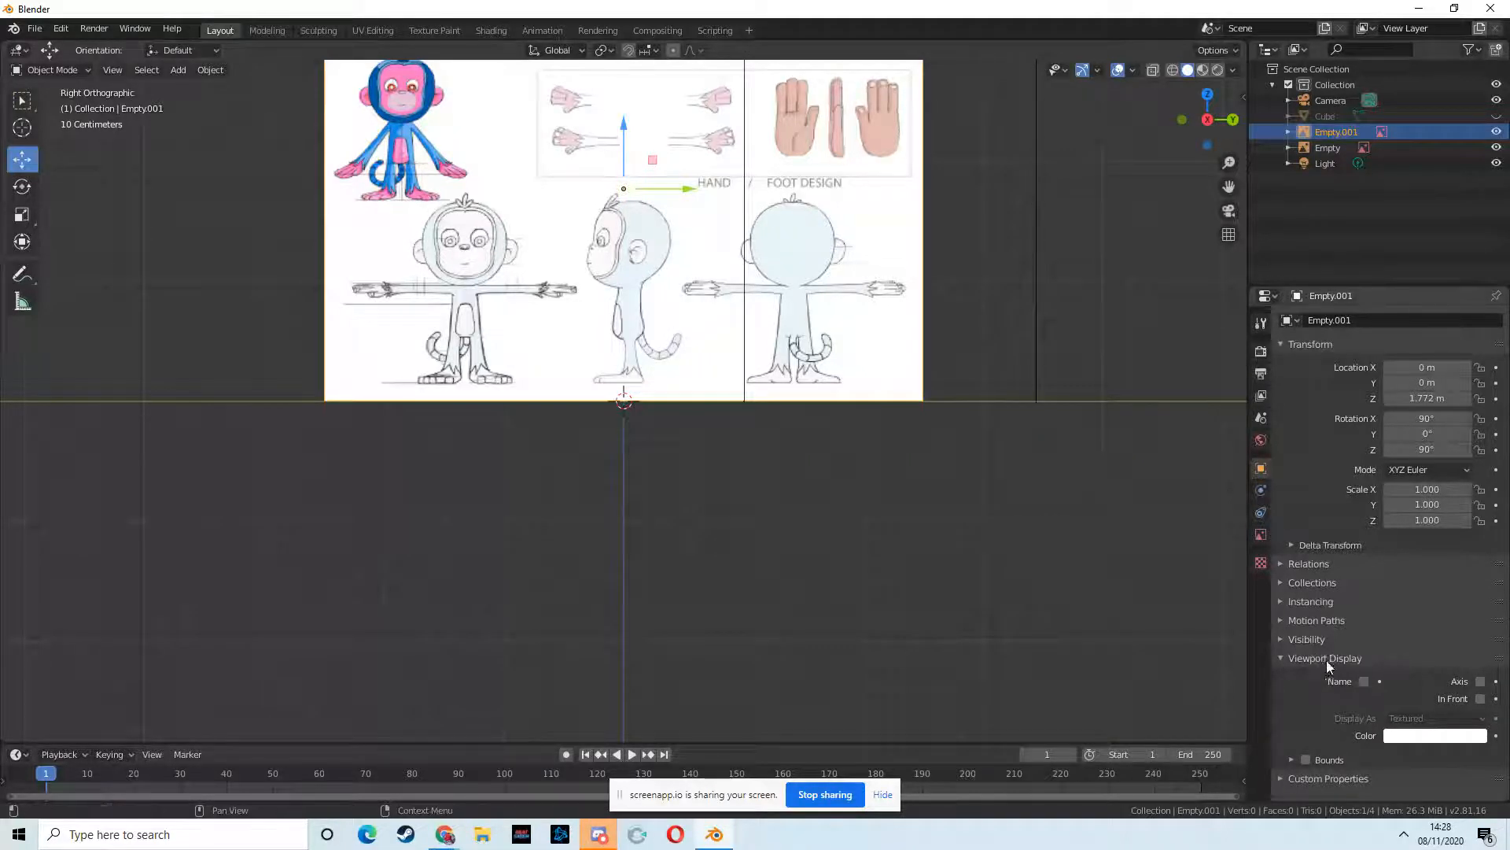
click(1481, 699)
middle_drag(1031, 244, 968, 248)
click(1328, 147)
click(1482, 699)
- Select the hidden cube and make it visible again
click(1321, 132)
click(1328, 116)
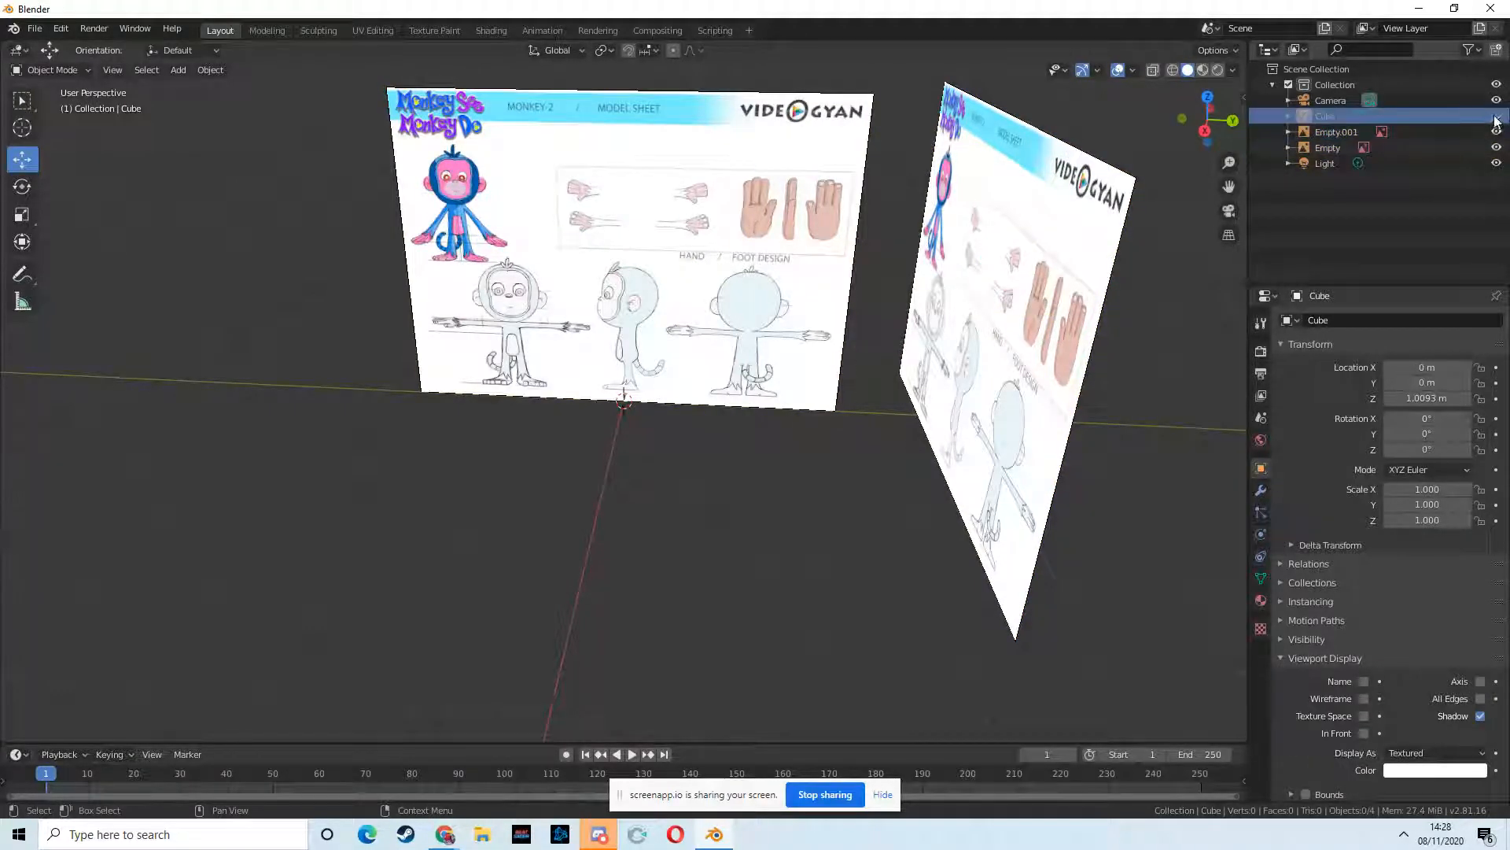
click(1496, 116)
- Move the side-view reference image back along the X axis to about -4.21 m, clear of the cube
middle_drag(814, 376, 791, 416)
middle_drag(825, 257, 907, 235)
click(594, 228)
drag(673, 292, 505, 212)
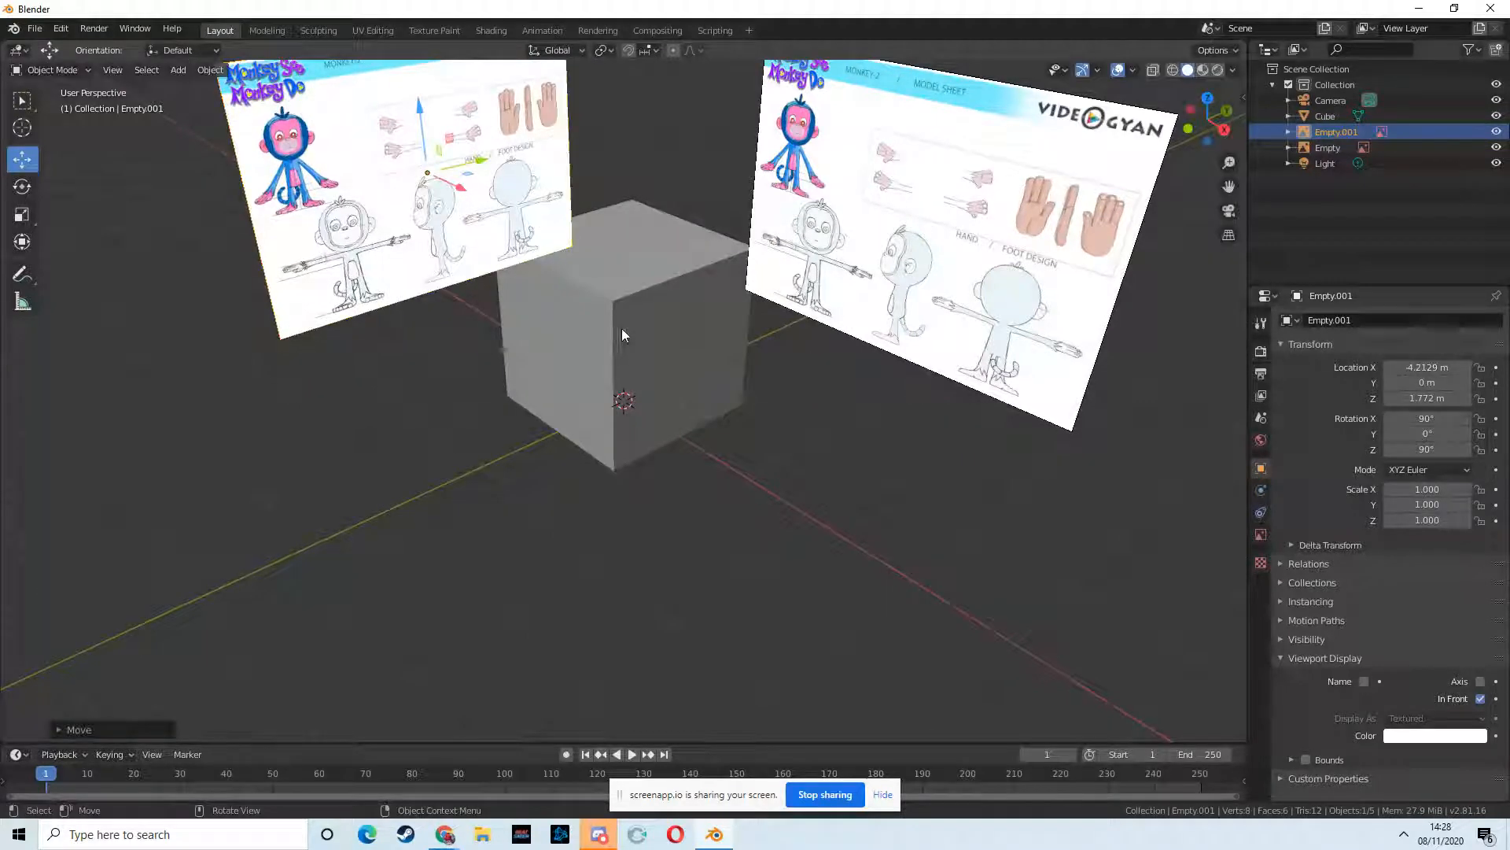
- Select the cube and switch it to Edit Mode
click(549, 370)
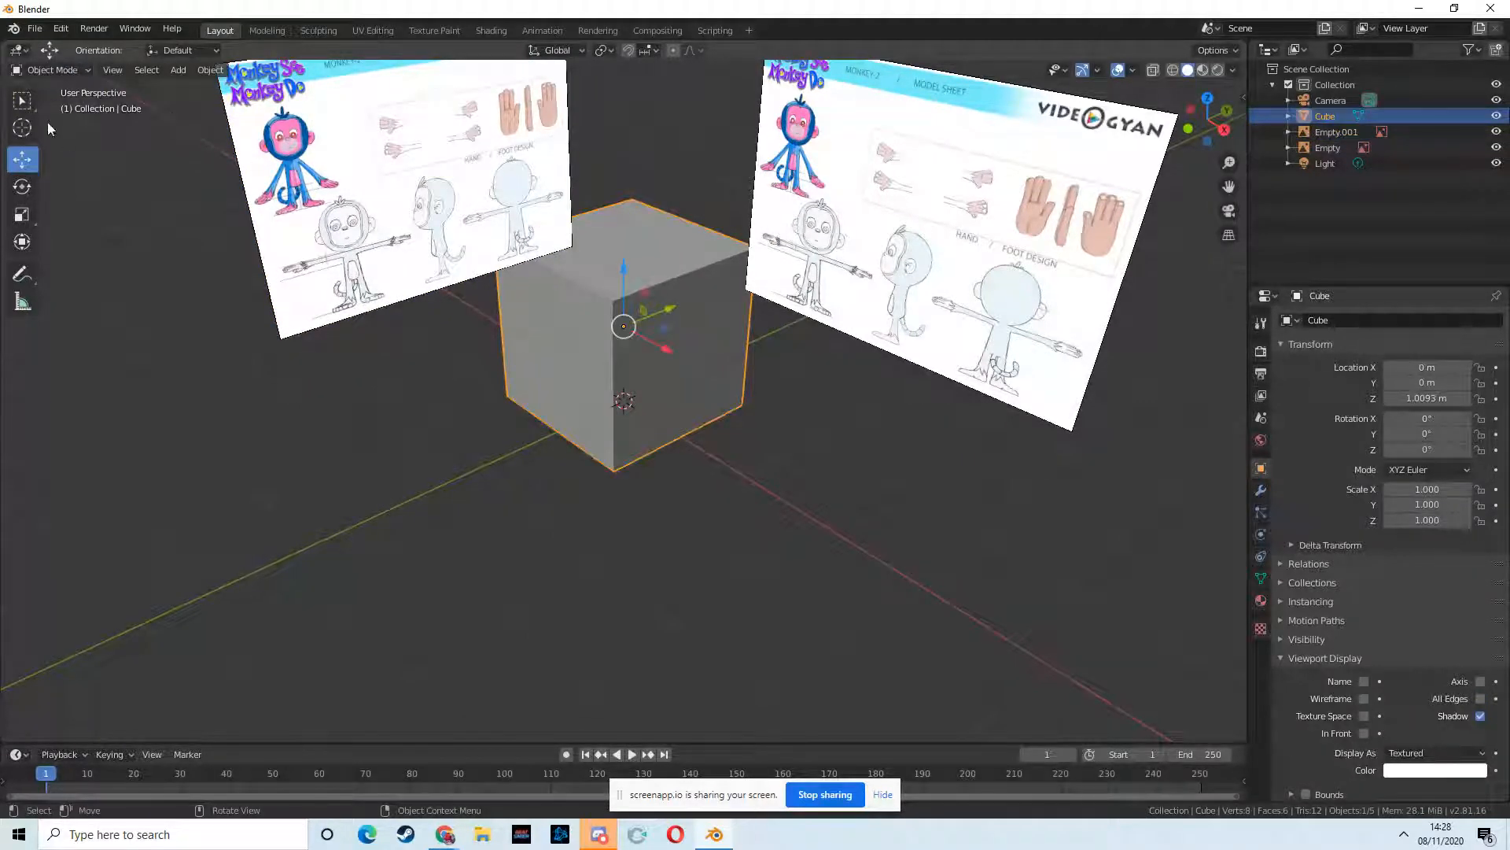
click(69, 70)
click(75, 106)
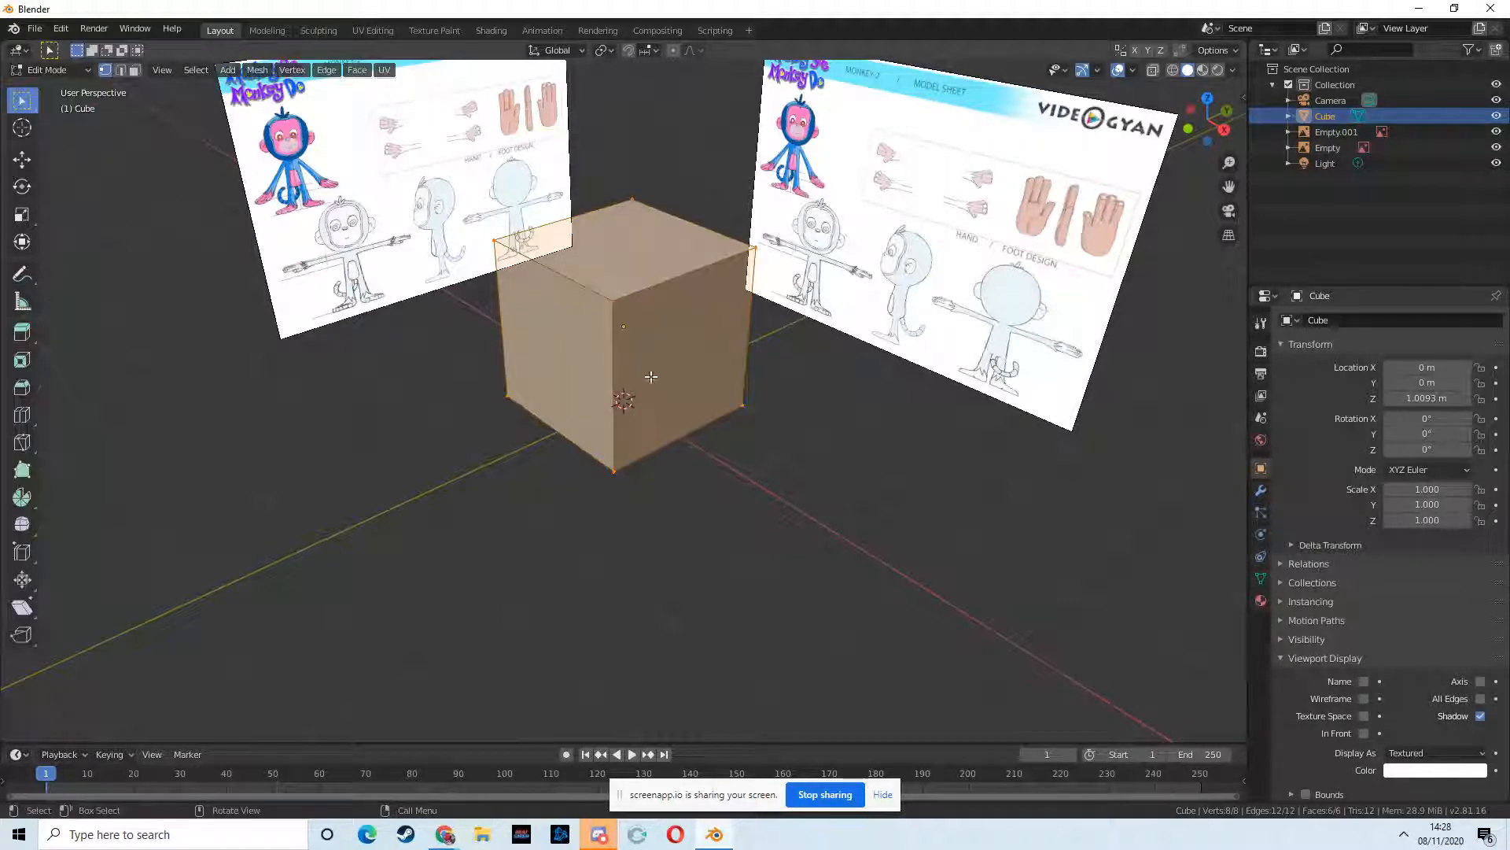
- Show the cube in wireframe shading over the front-facing monkey drawing in the front orthographic view
middle_drag(651, 377, 693, 370)
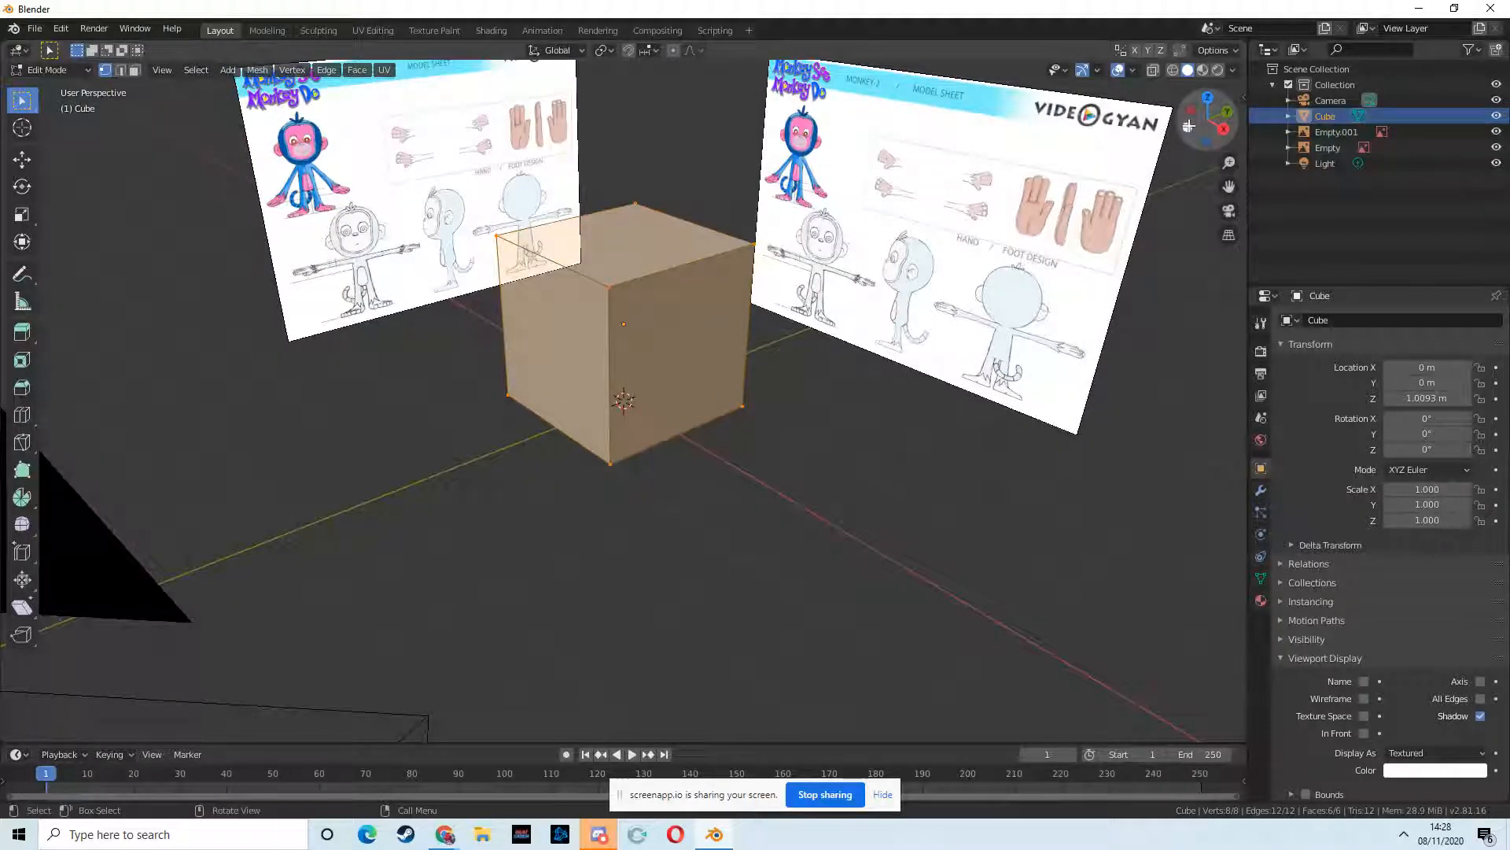
click(1189, 126)
scroll(598, 312, up, 5)
shift+middle_drag(719, 256, 714, 513)
scroll(715, 512, down, 5)
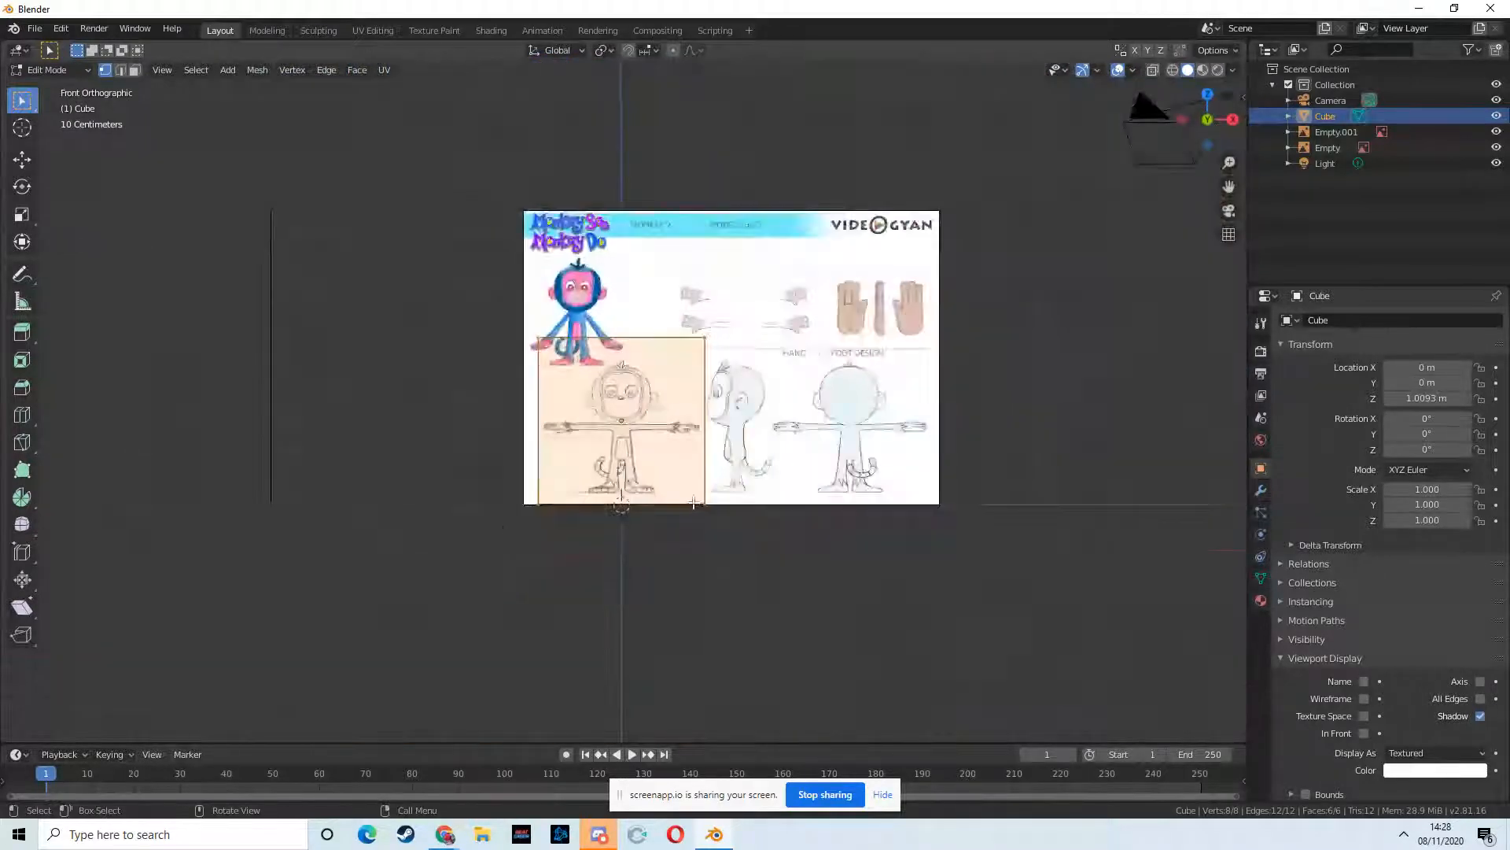
scroll(678, 447, up, 7)
shift+middle_drag(677, 448, 660, 397)
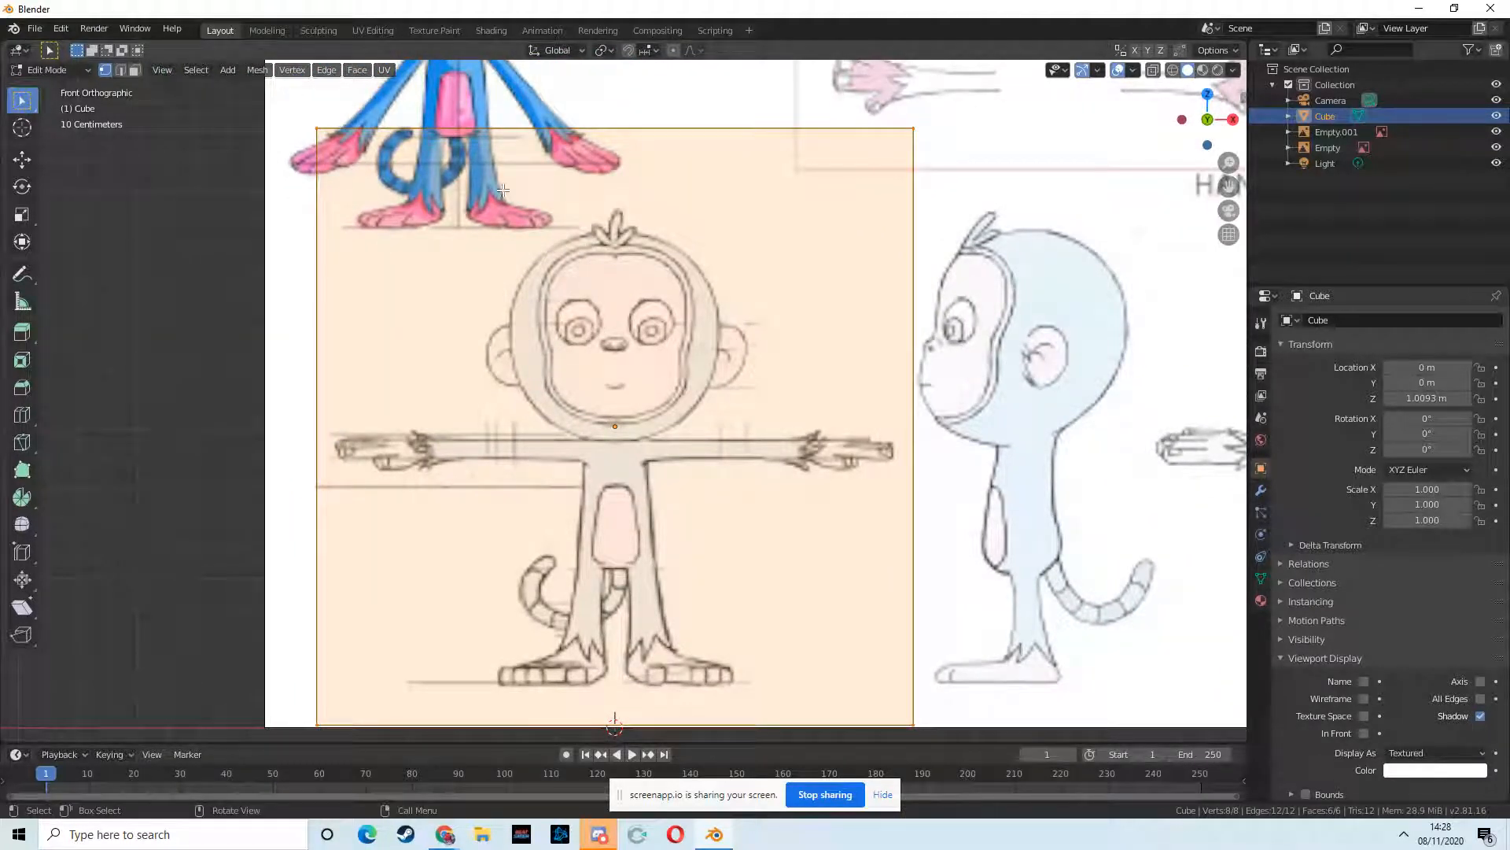
click(1171, 70)
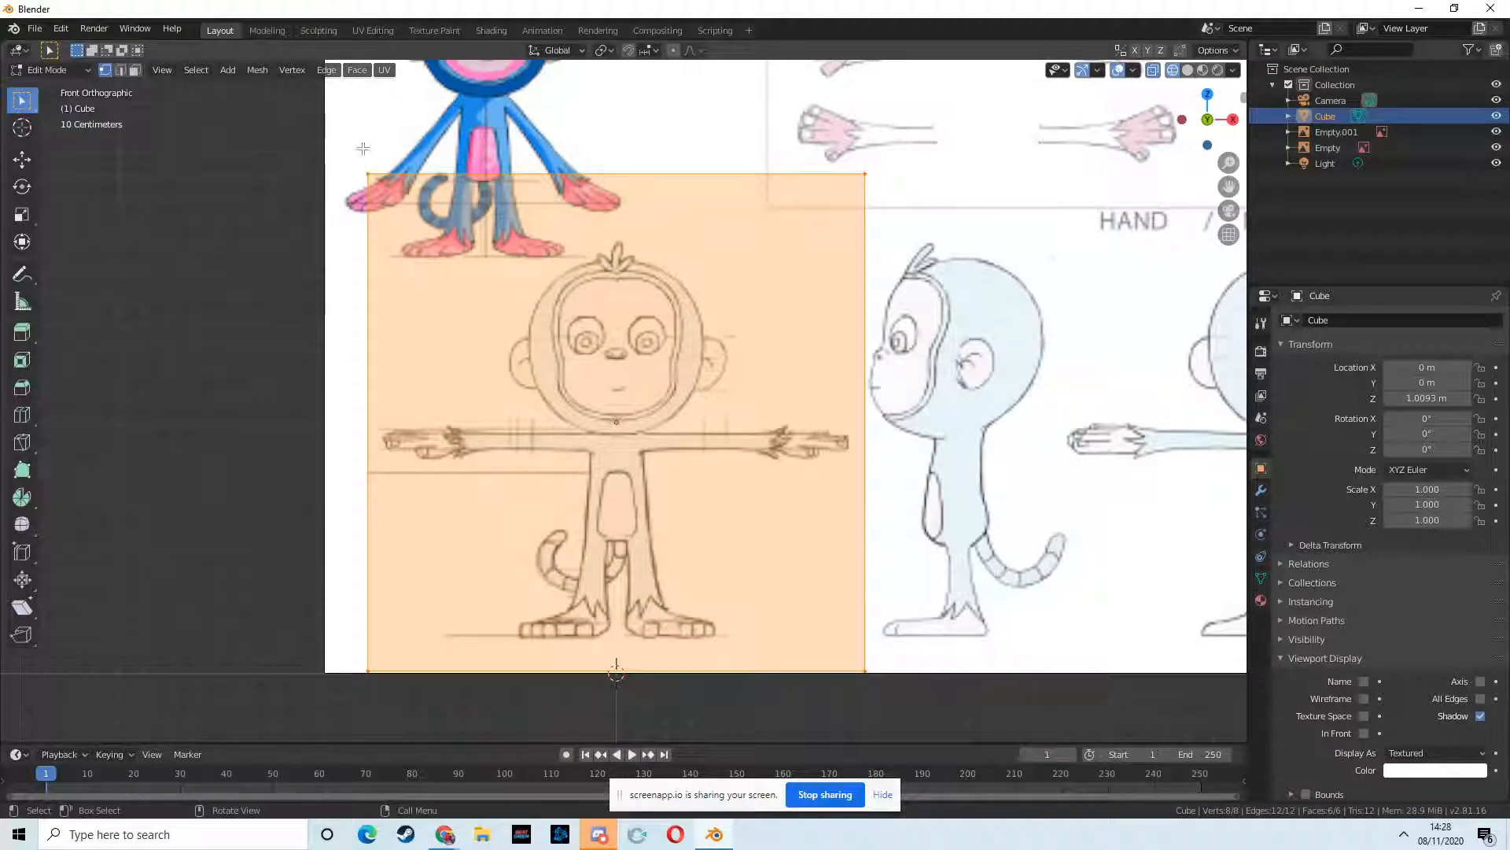
- Select the cube's top vertices and lower them to the monkey's shoulder line
drag(999, 180, 203, 170)
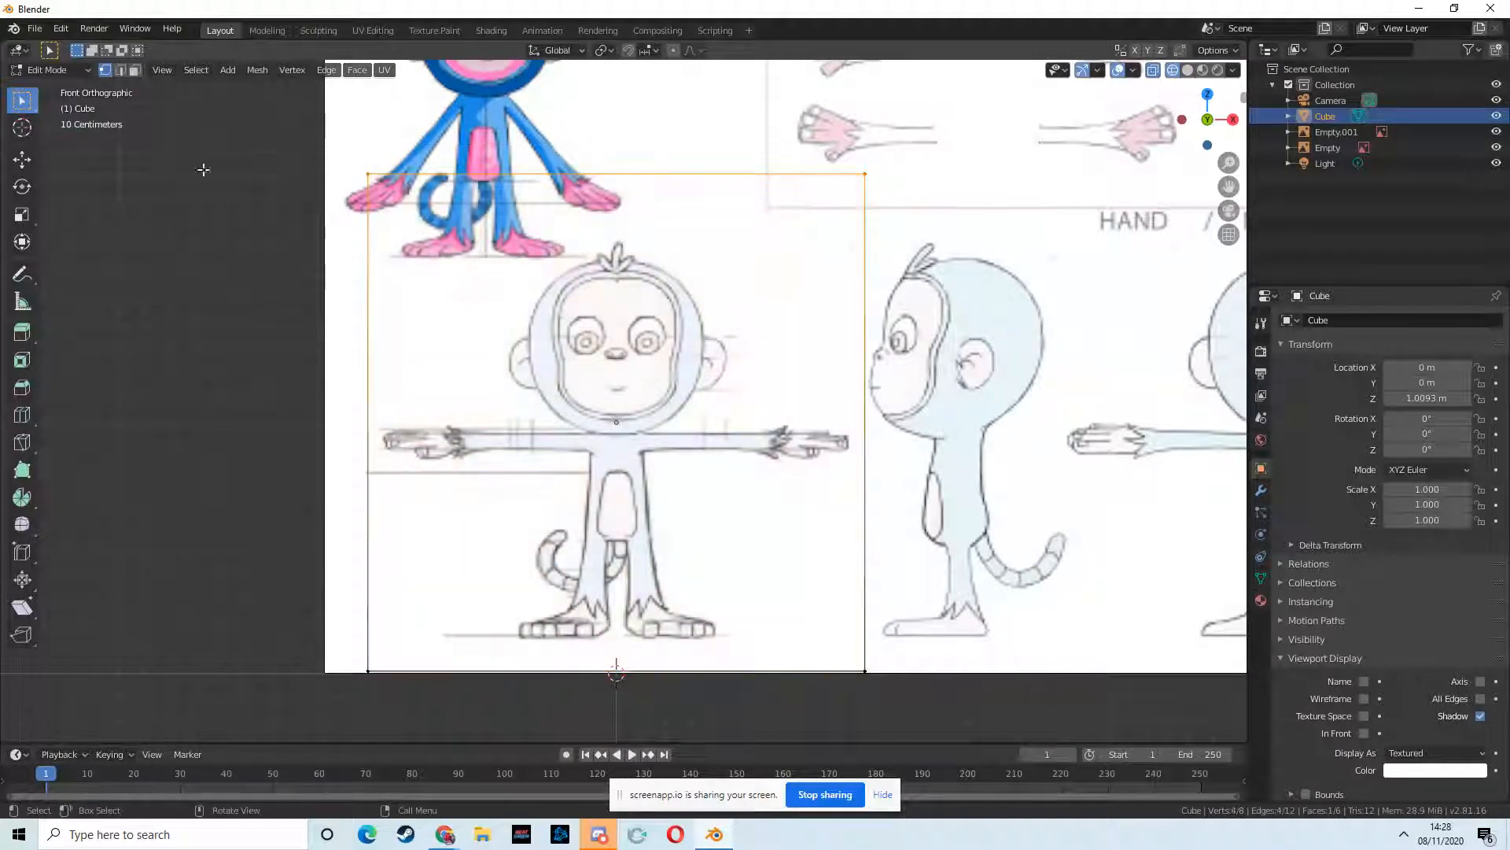
click(22, 159)
drag(612, 104, 657, 362)
scroll(629, 566, down, 5)
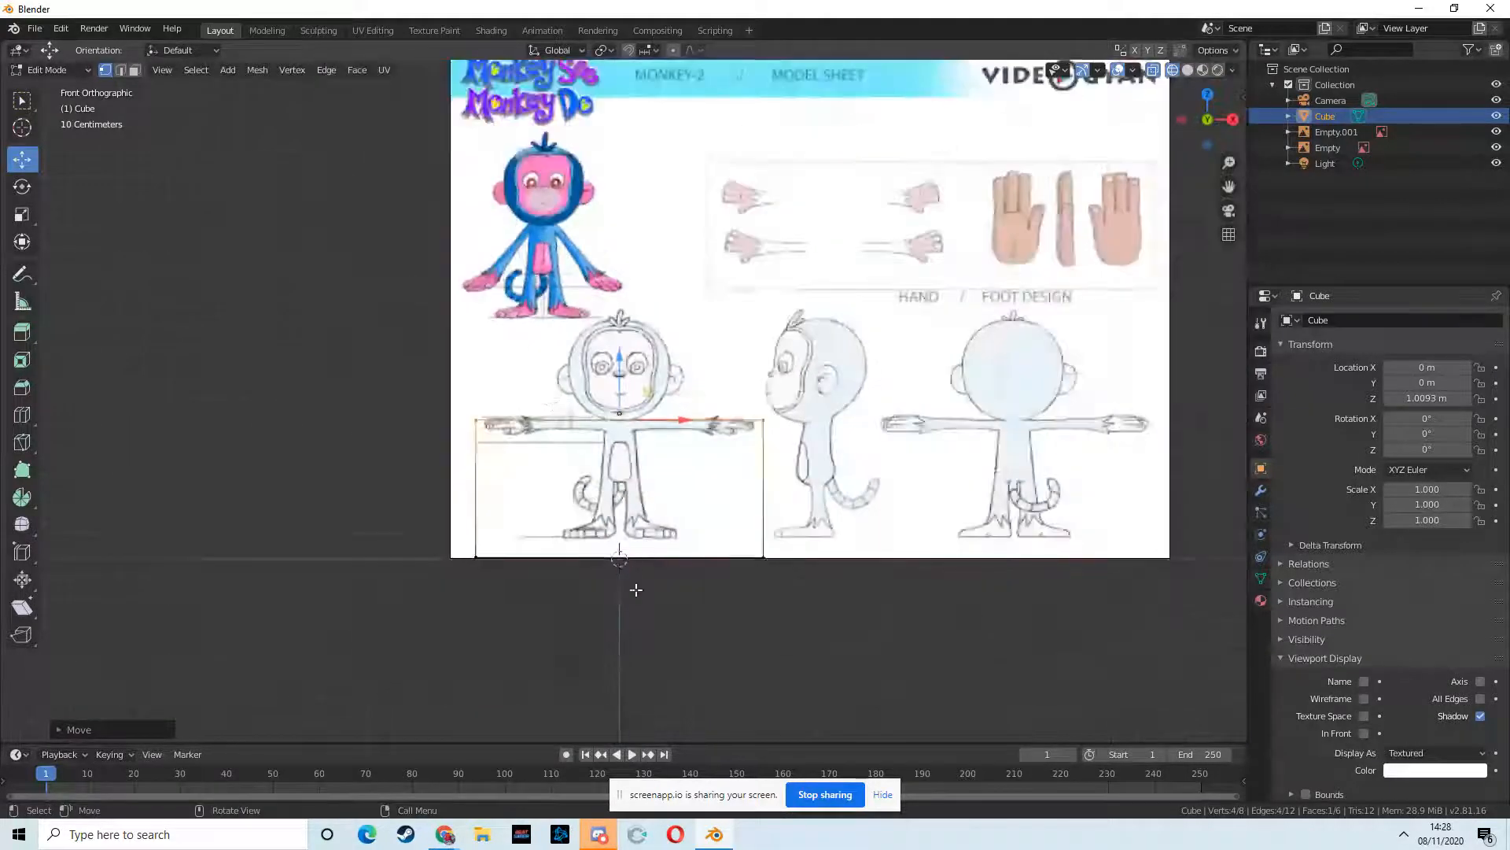
- Select the cube's bottom vertices and raise them to the base of the monkey's torso in the front drawing
key(w)
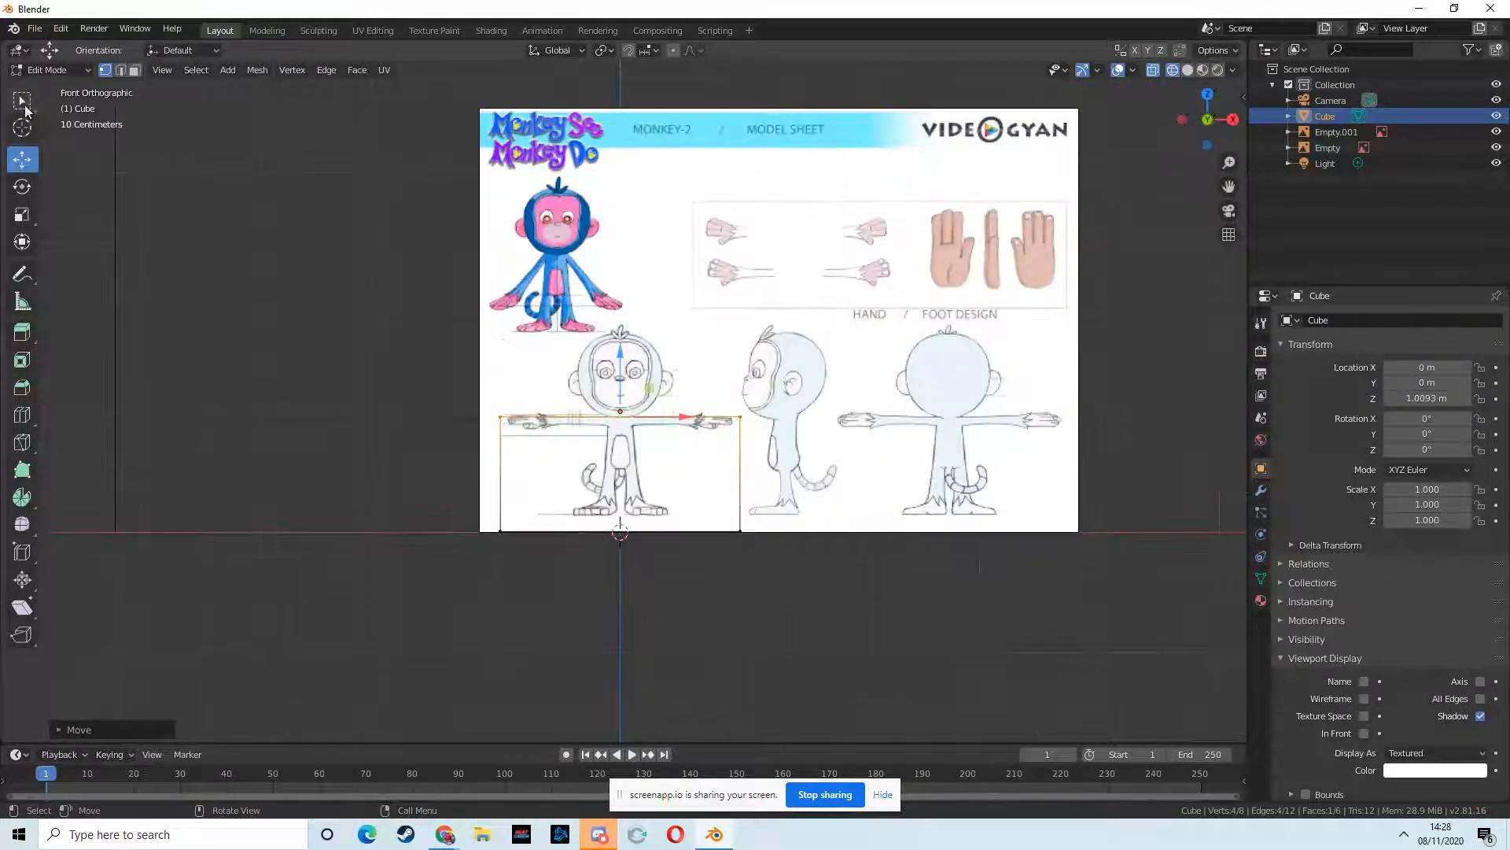
drag(494, 520, 582, 560)
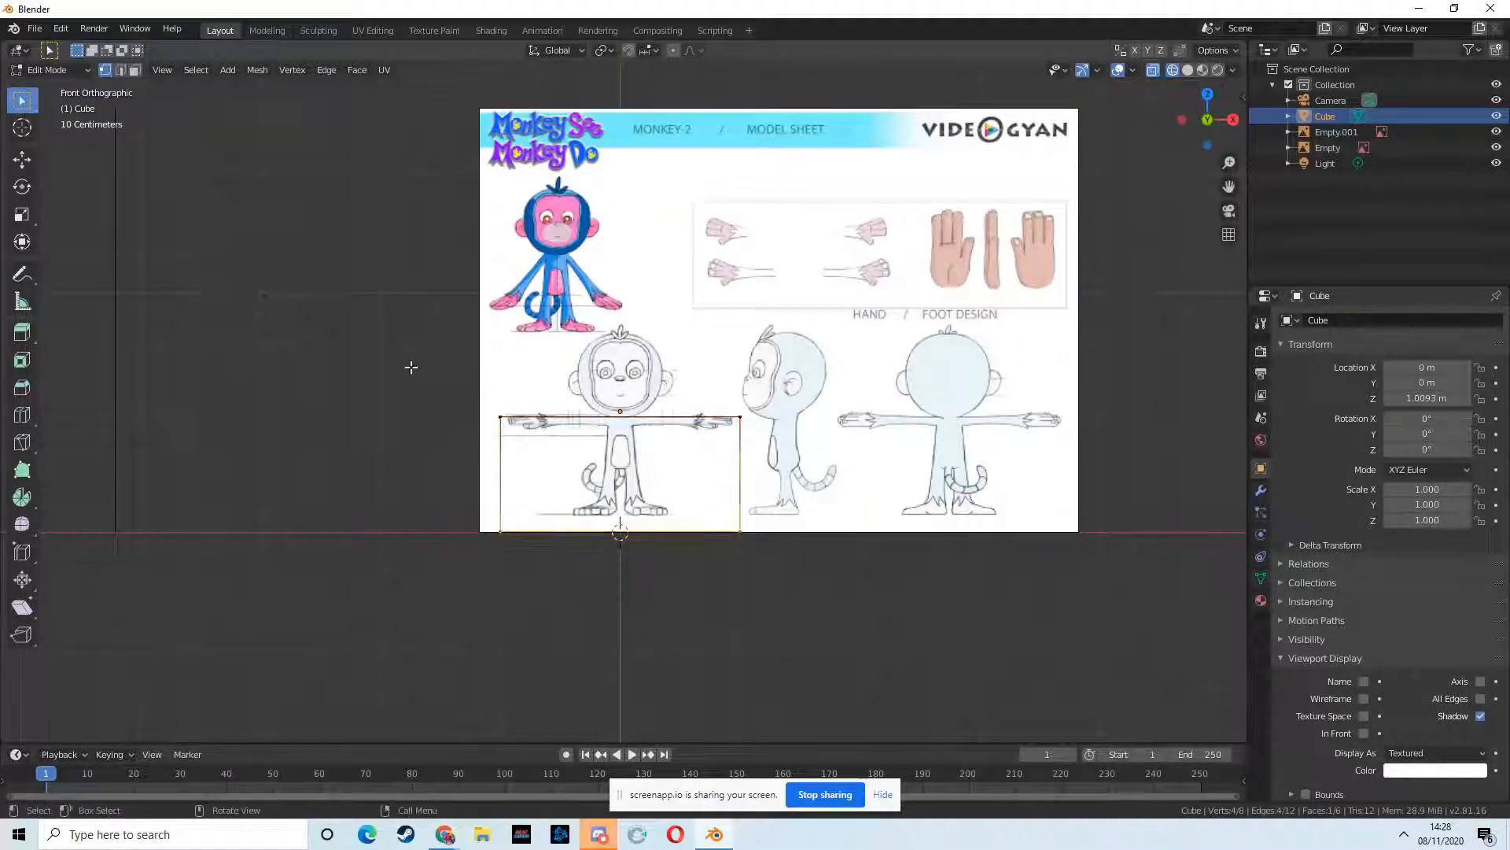
click(22, 159)
drag(610, 470, 621, 410)
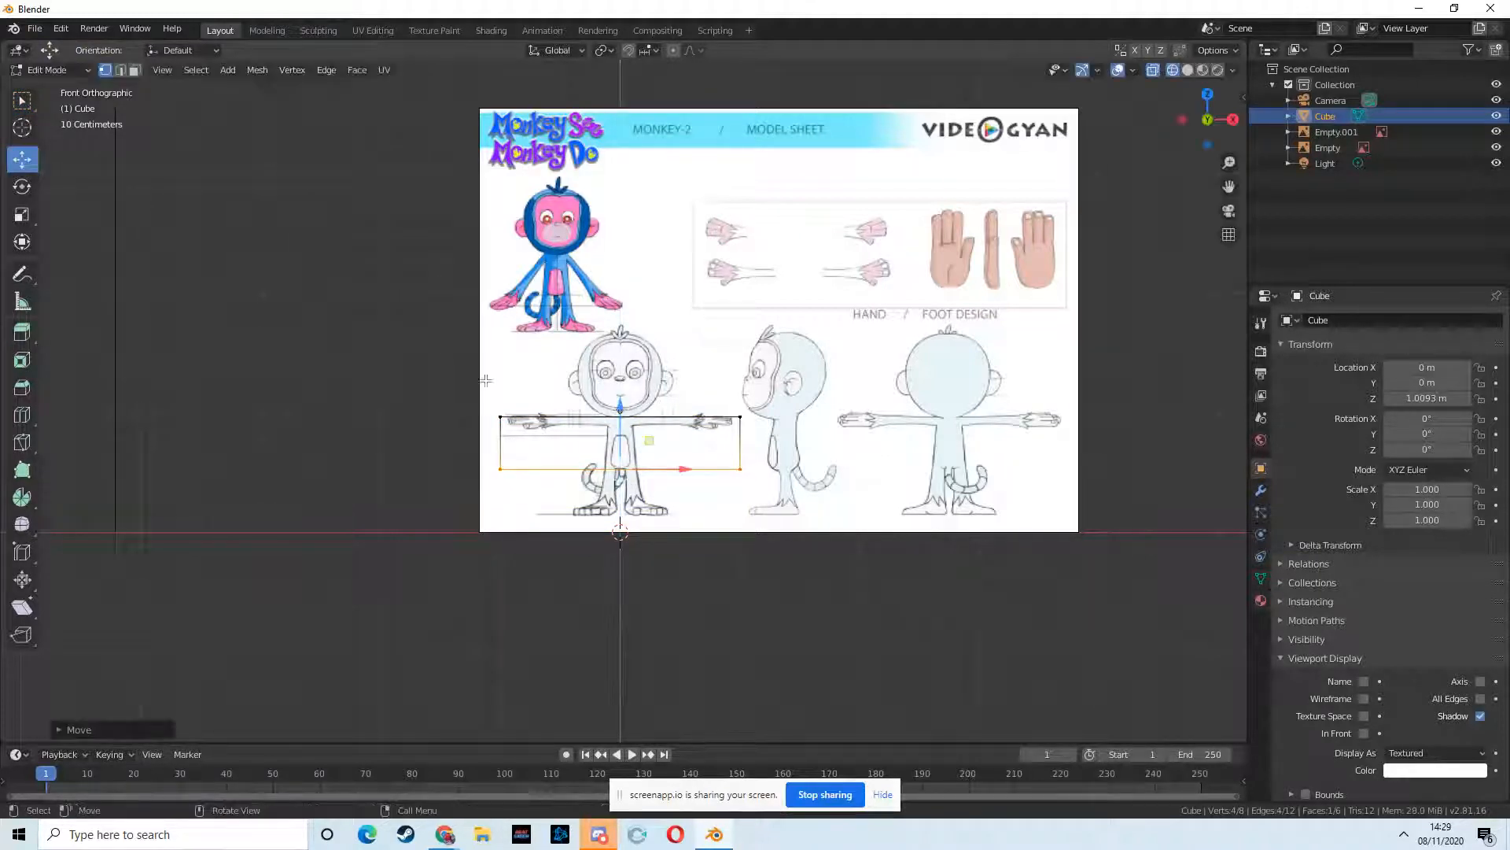
- Select the cube's positive-X side vertices and move them inward along X to the edge of the monkey's torso
click(23, 102)
drag(722, 346, 794, 547)
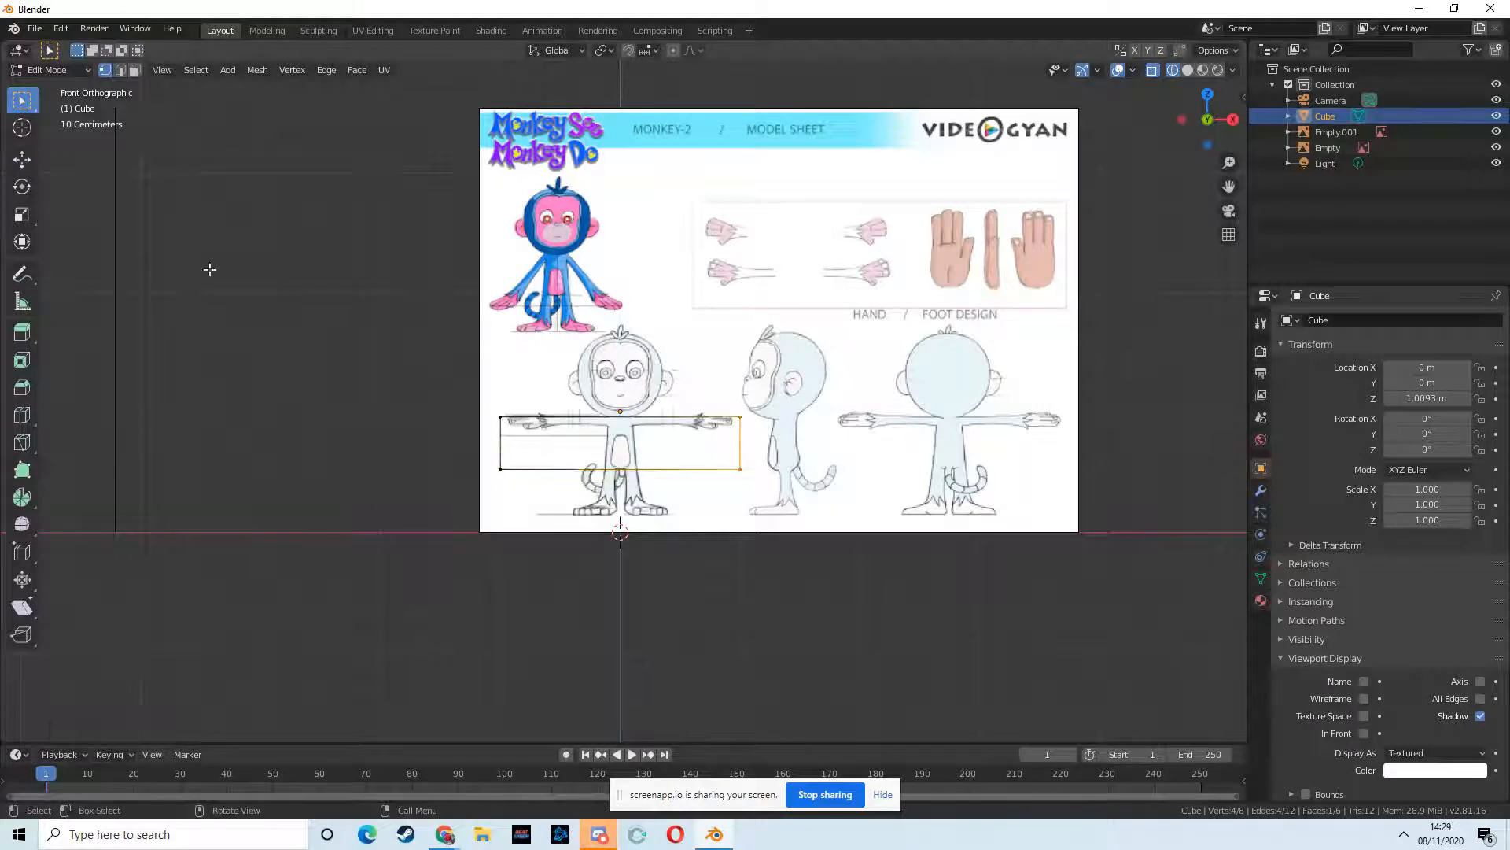
key(shift+space)
key(g)
drag(792, 443, 690, 452)
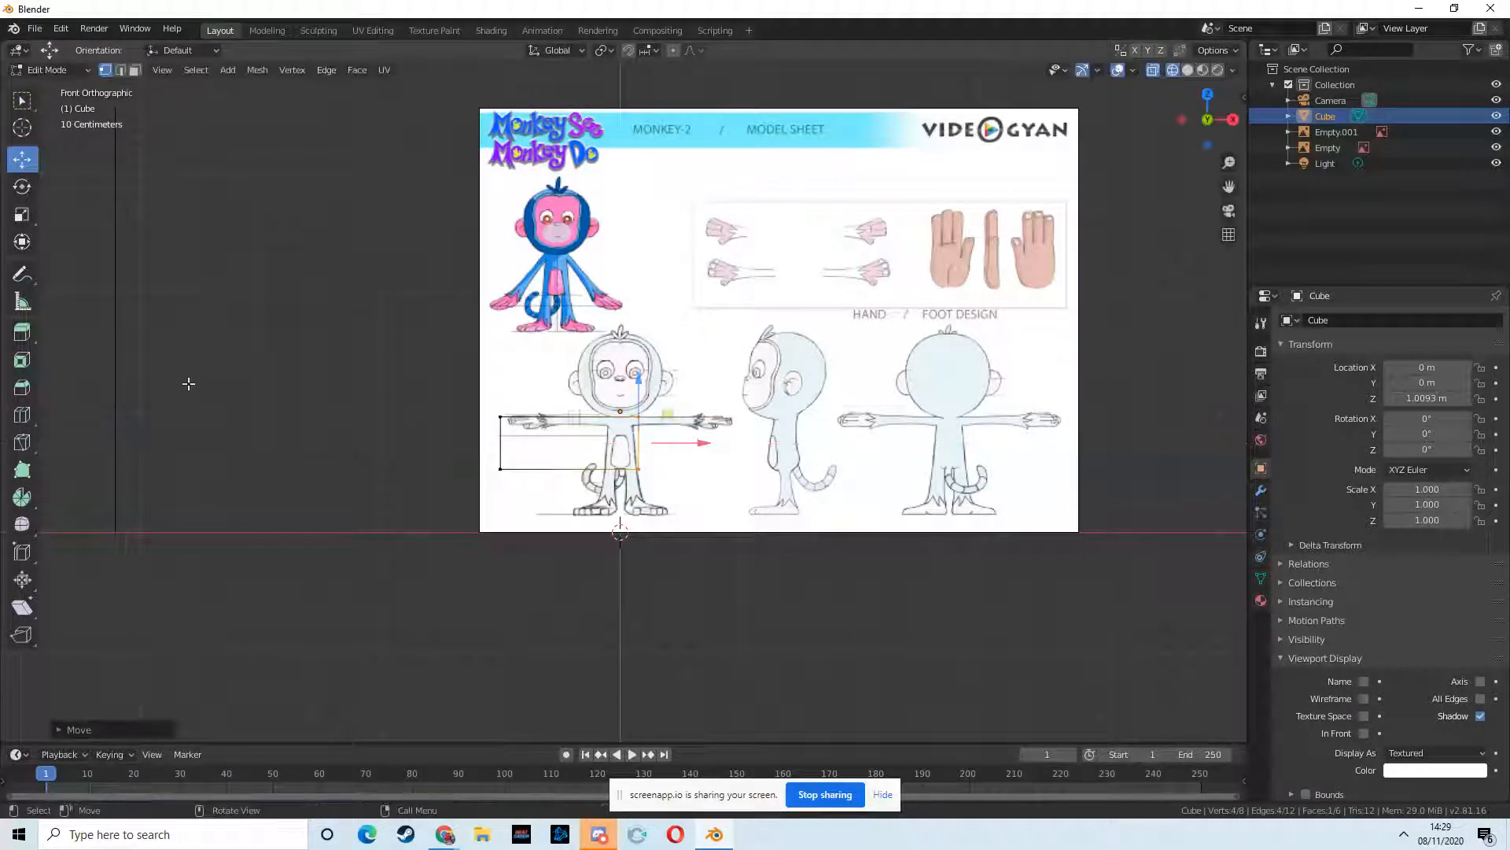
- Select the cube's negative-X side vertices and move them inward along X to the opposite edge of the torso
click(18, 107)
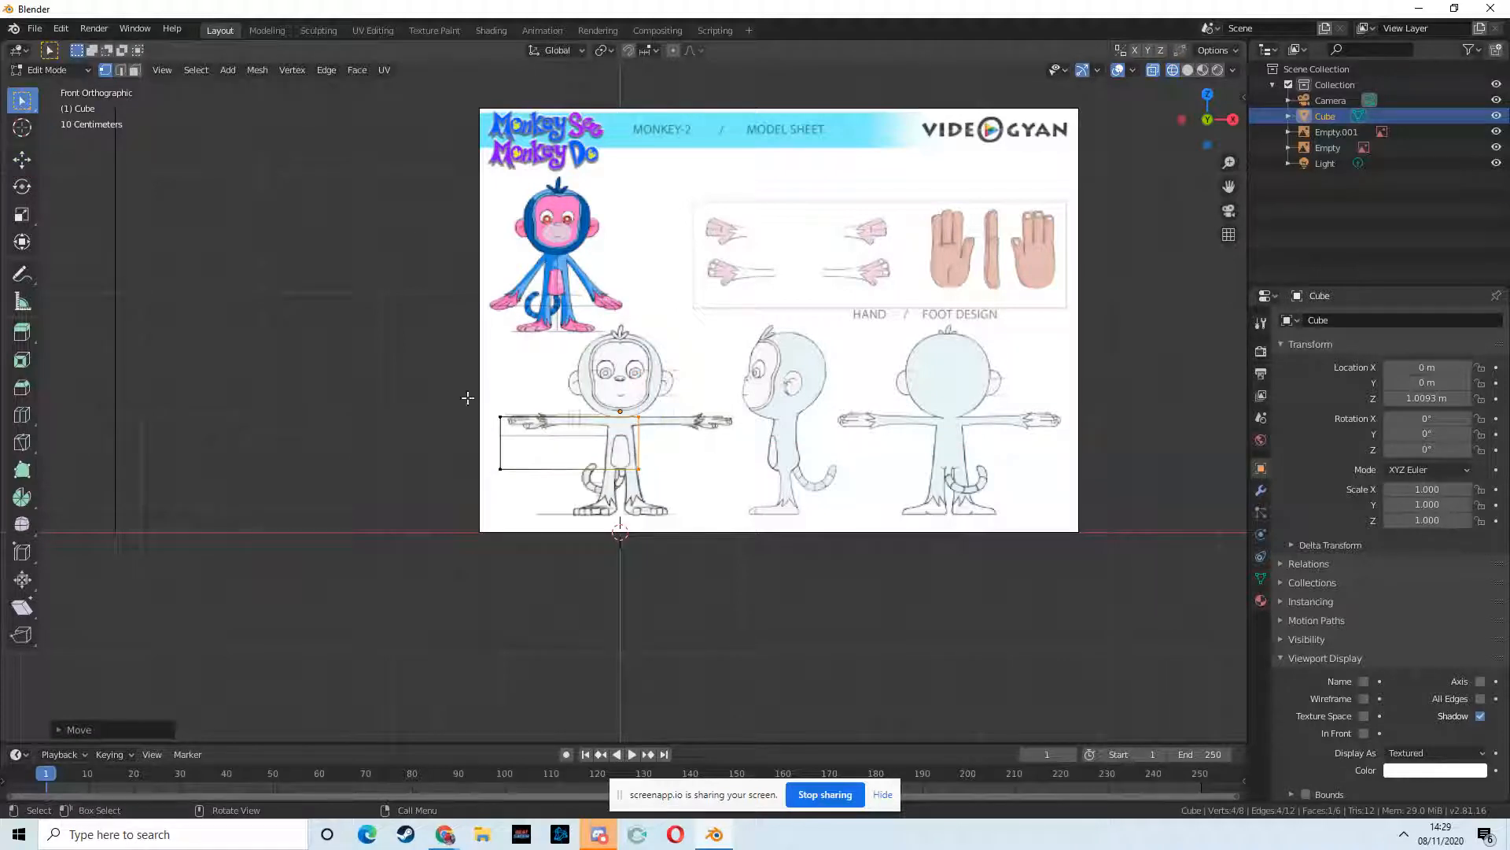
drag(473, 391, 479, 497)
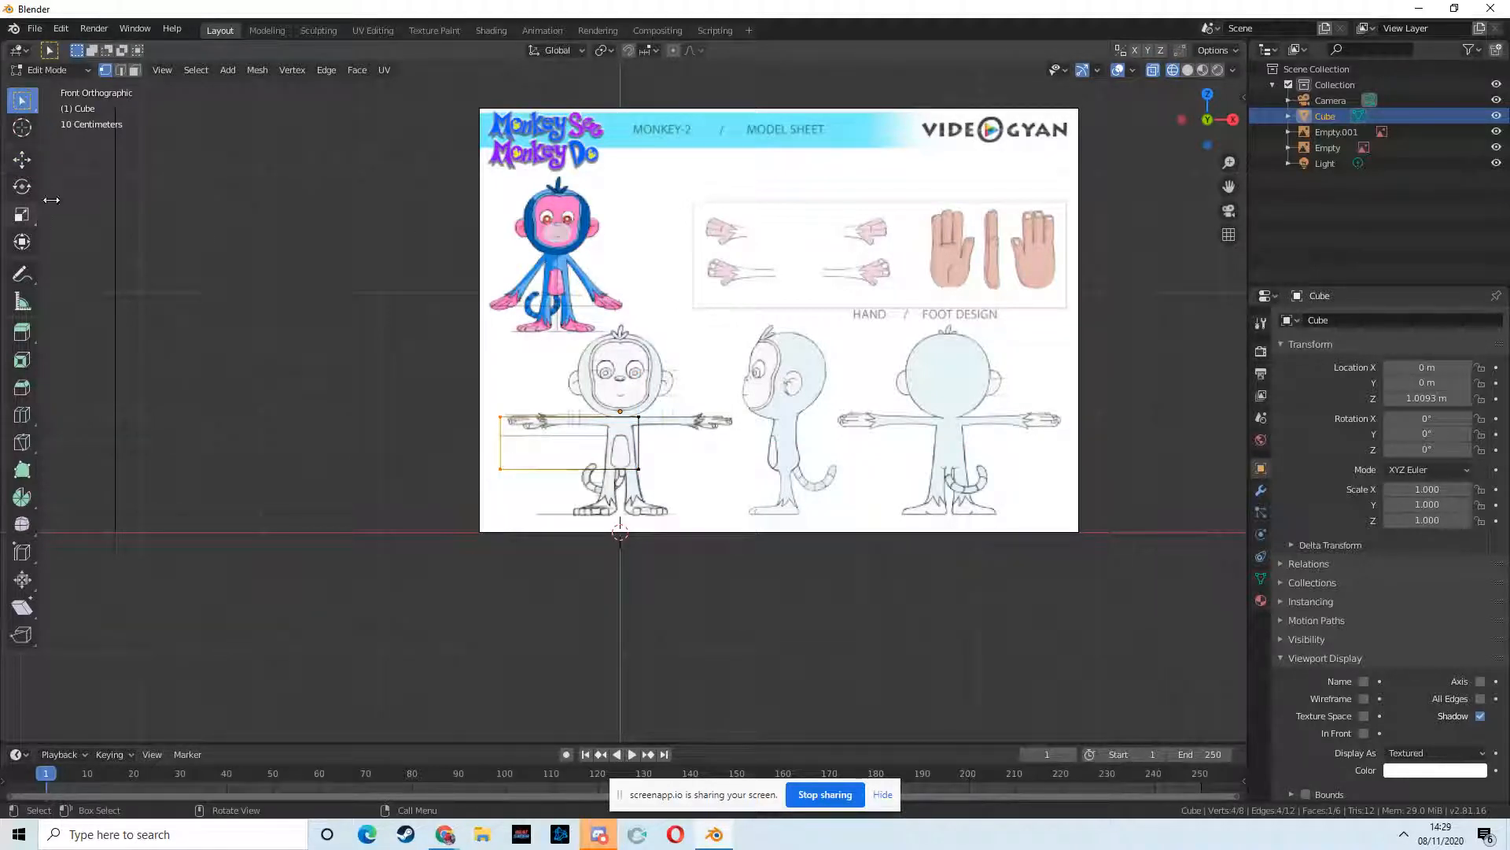
click(31, 167)
drag(560, 452, 666, 450)
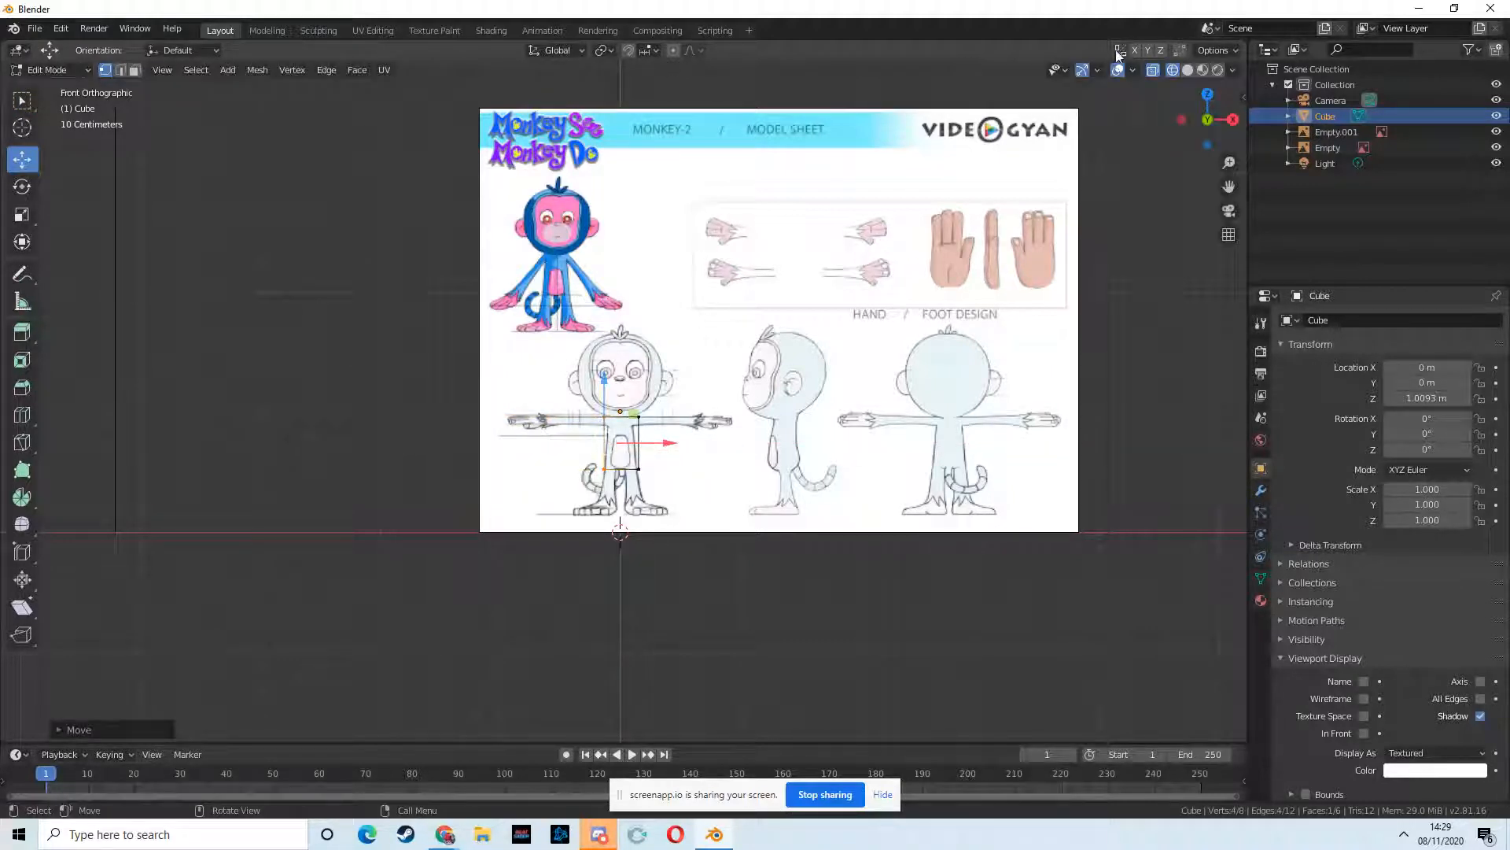
- In the right orthographic view, select the cube's rear vertices and move them along Y to the monkey's back line
click(1184, 120)
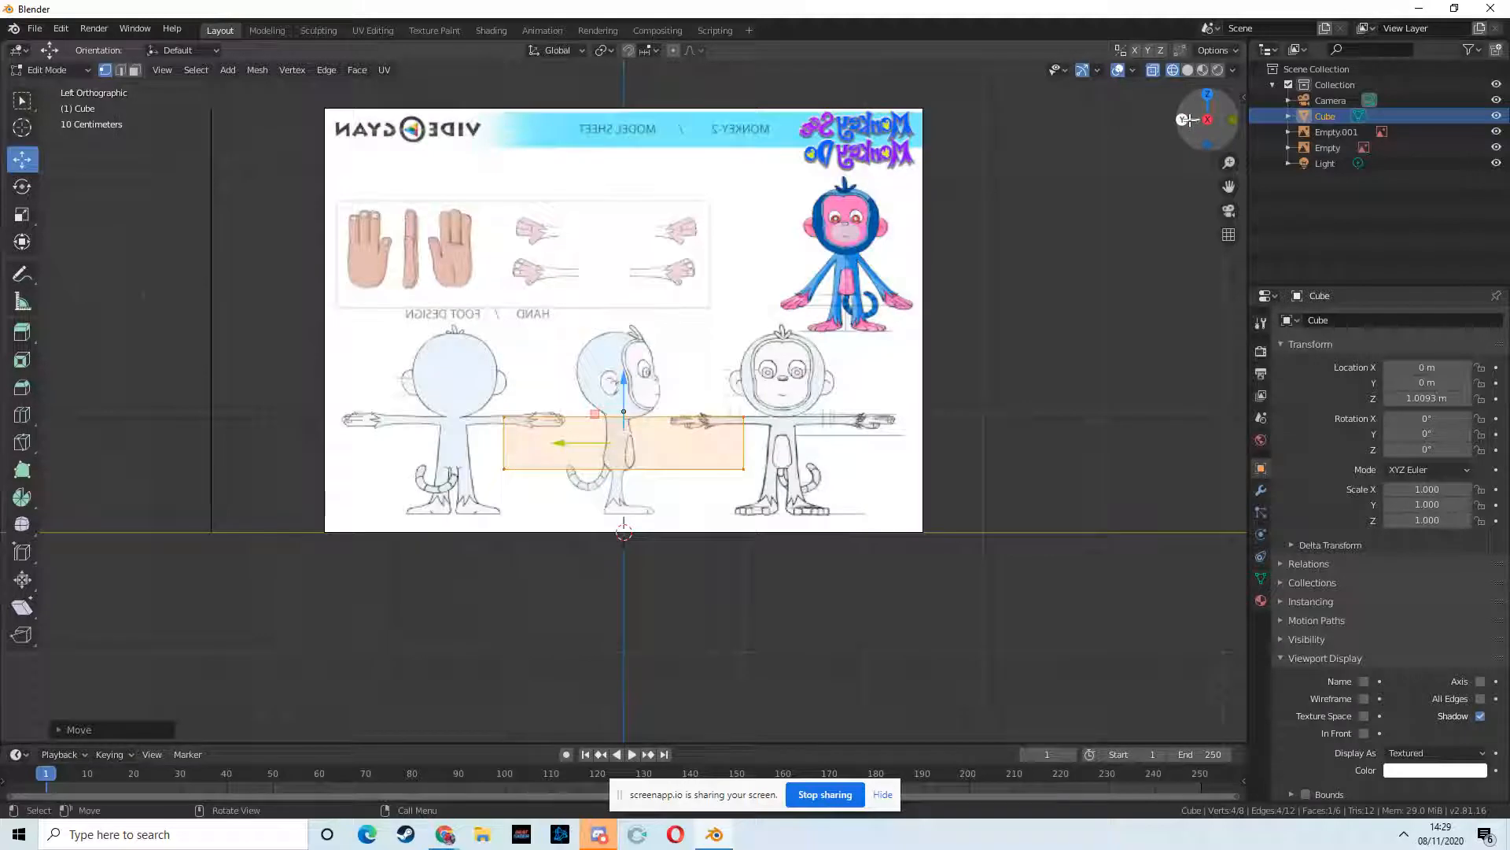
click(1206, 120)
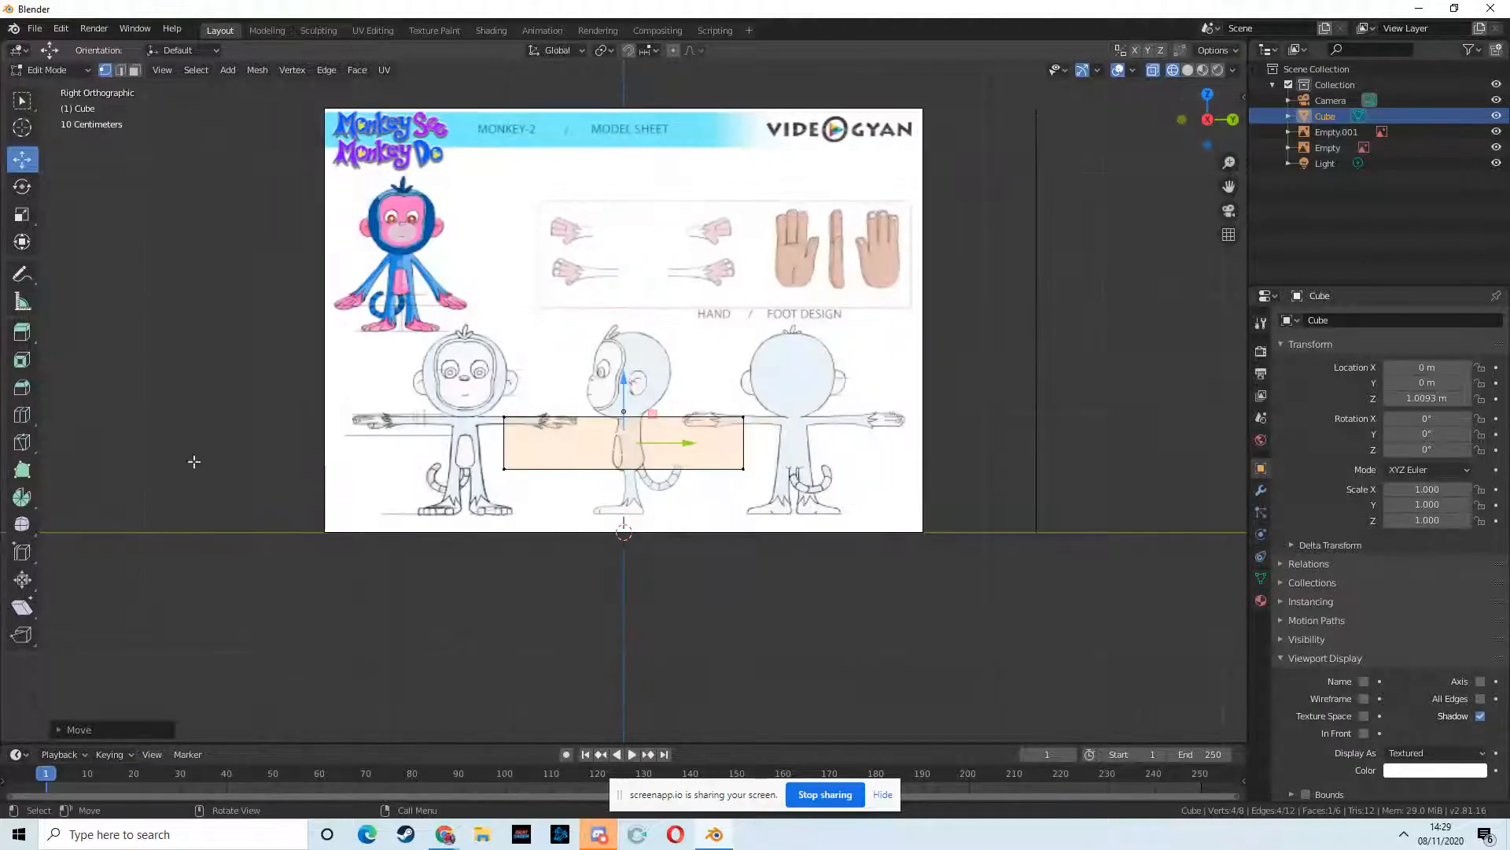
key(w)
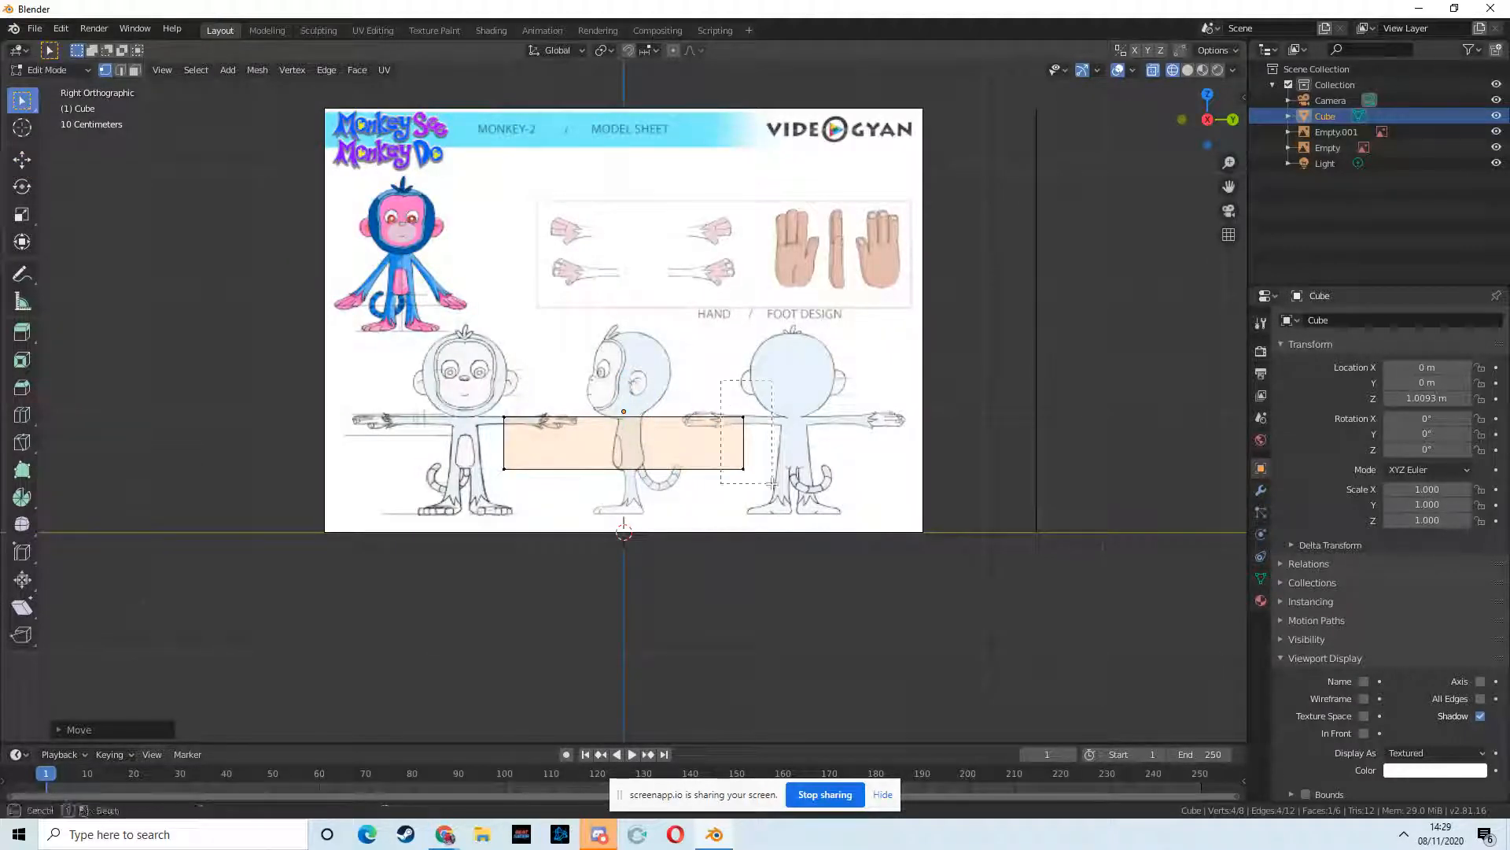
click(744, 415)
click(22, 158)
drag(806, 442, 667, 454)
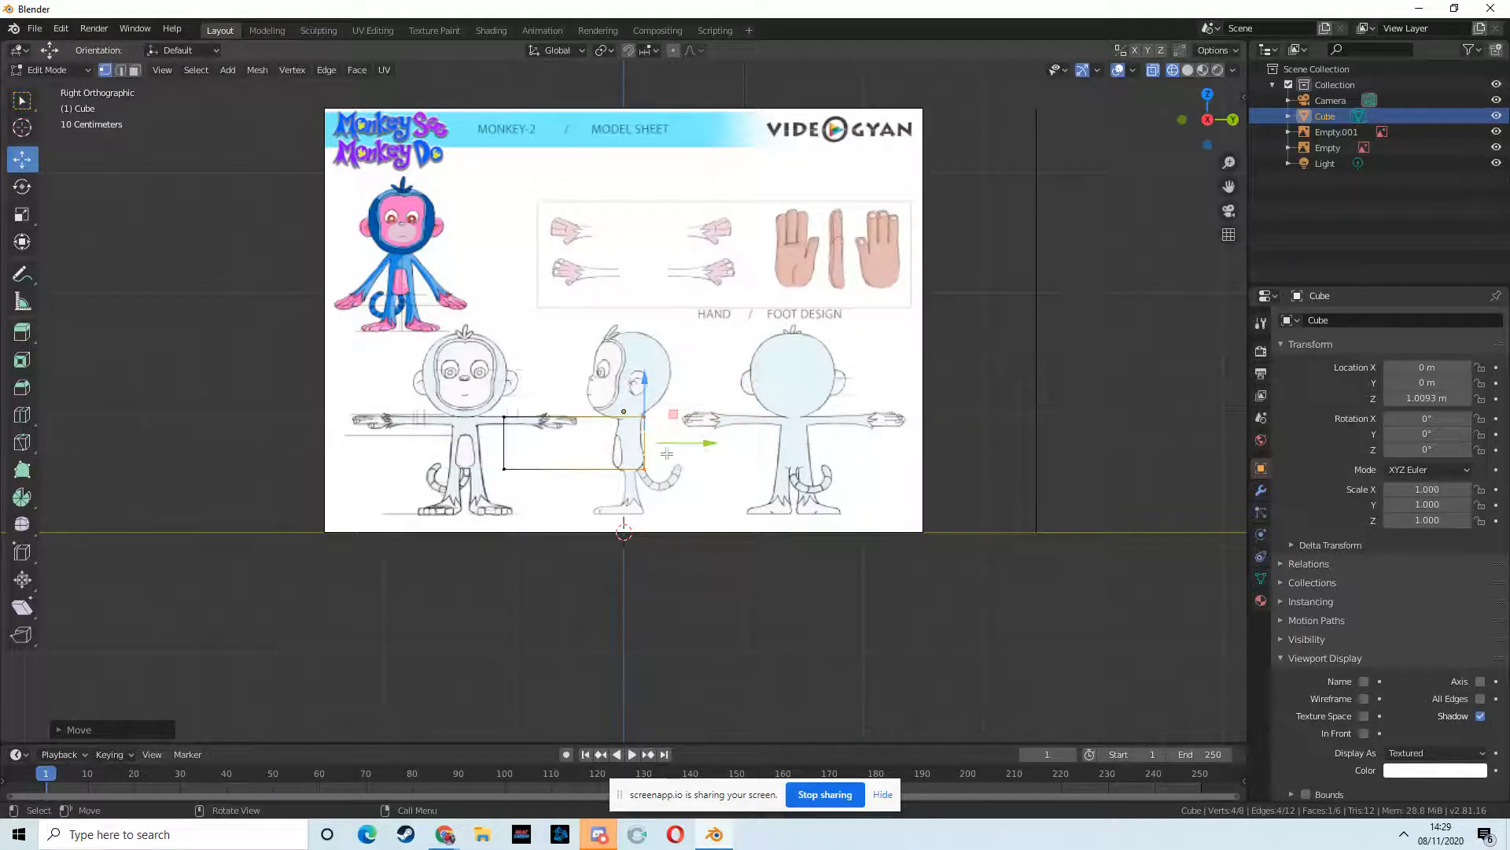
- Select the cube's front vertices and move them along Y to the belly line of the side-view drawing
click(22, 99)
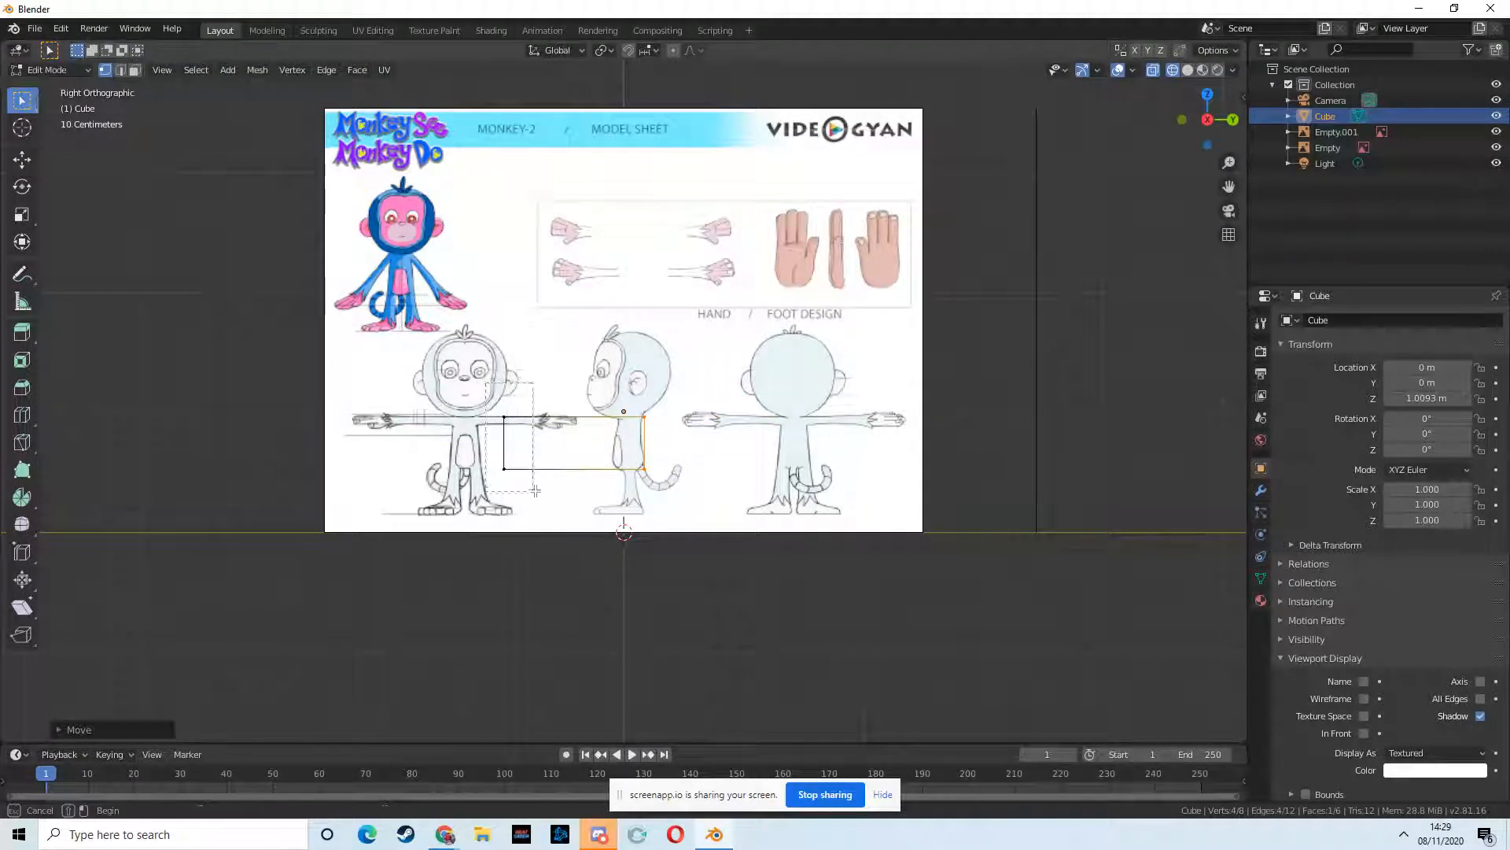
key(a)
click(22, 159)
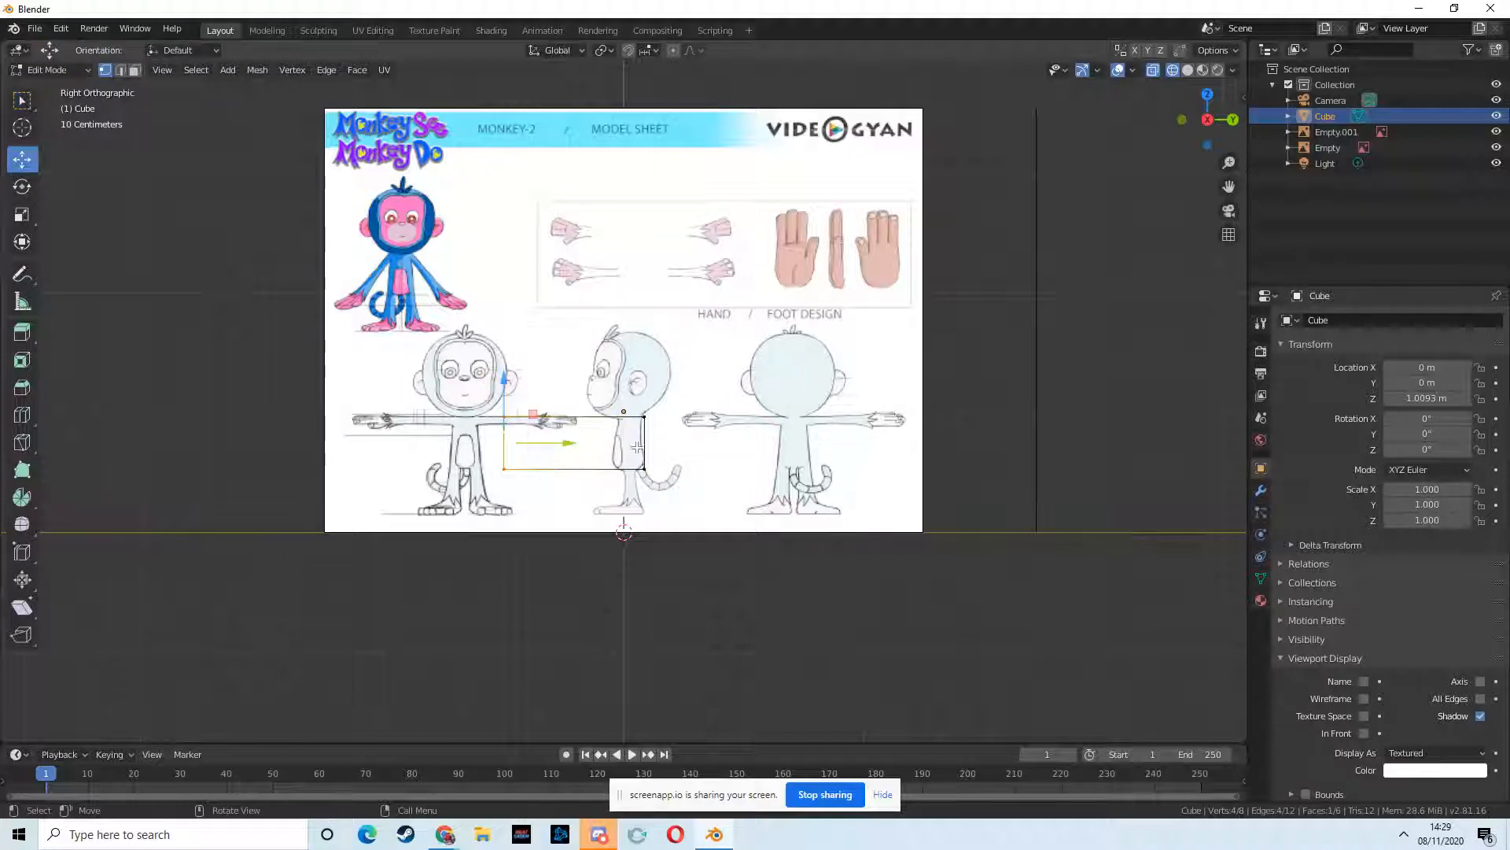
drag(565, 442, 678, 453)
scroll(676, 452, up, 5)
scroll(677, 452, down, 5)
- Add one vertical loop cut down the middle of the body block and display the model in solid shading
middle_drag(676, 452, 873, 512)
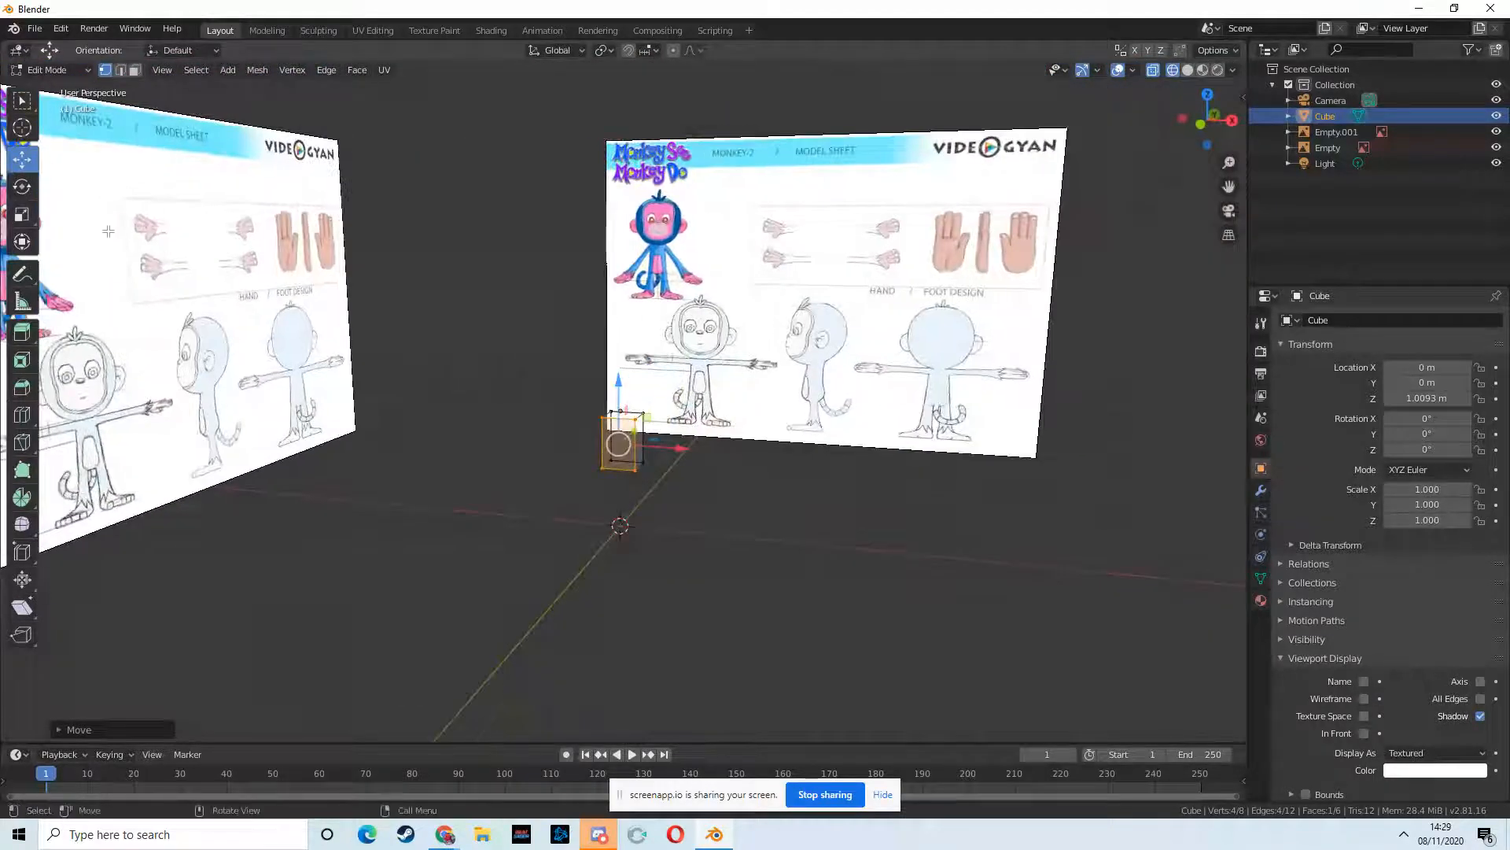
click(23, 414)
click(616, 466)
scroll(622, 464, up, 3)
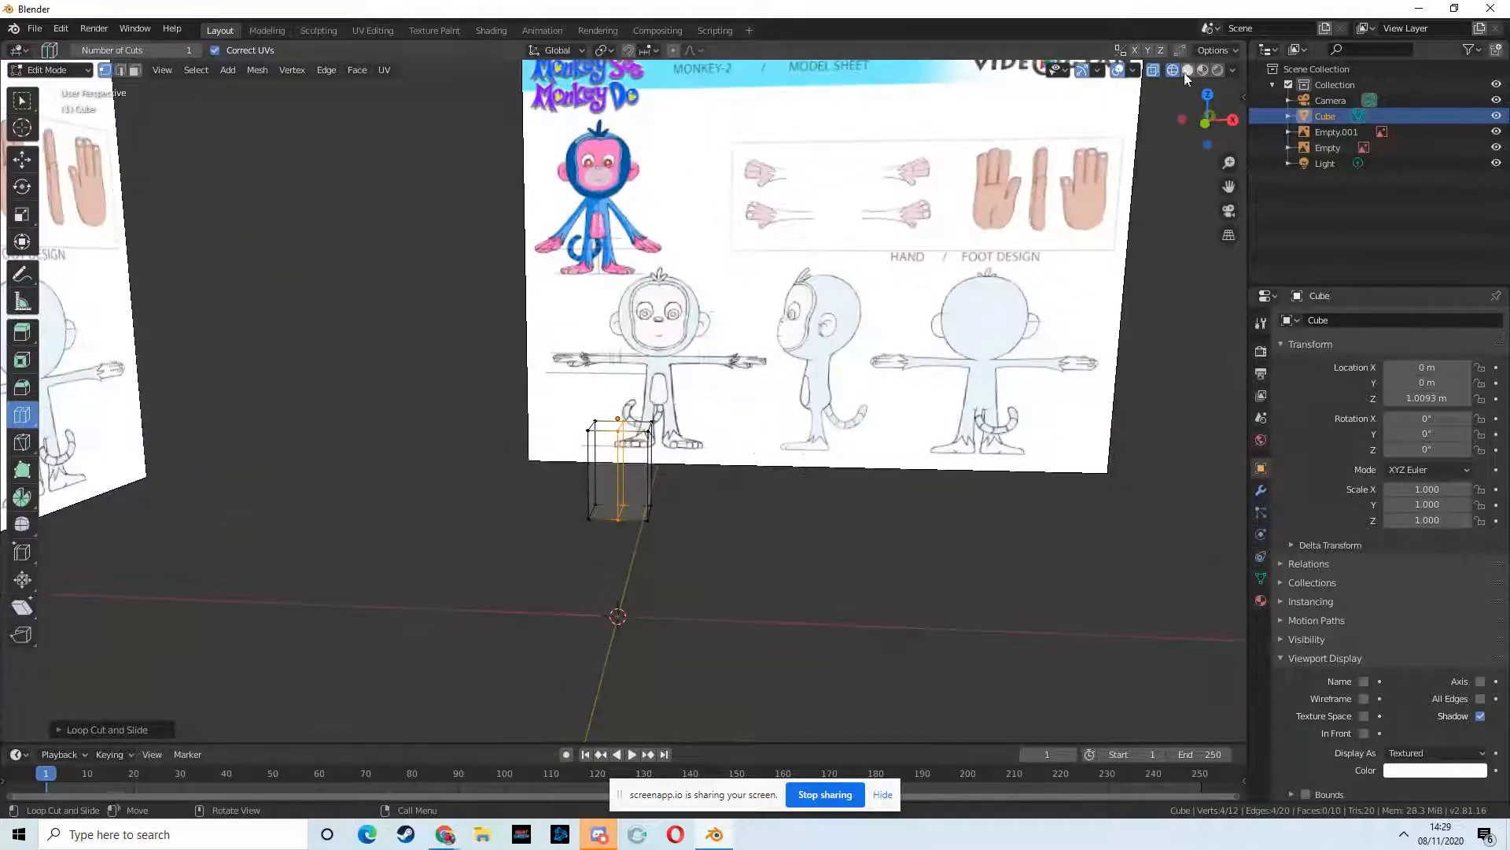
click(1188, 71)
mouse_move(779, 390)
middle_down()
mouse_move(728, 472)
mouse_move(229, 140)
middle_up()
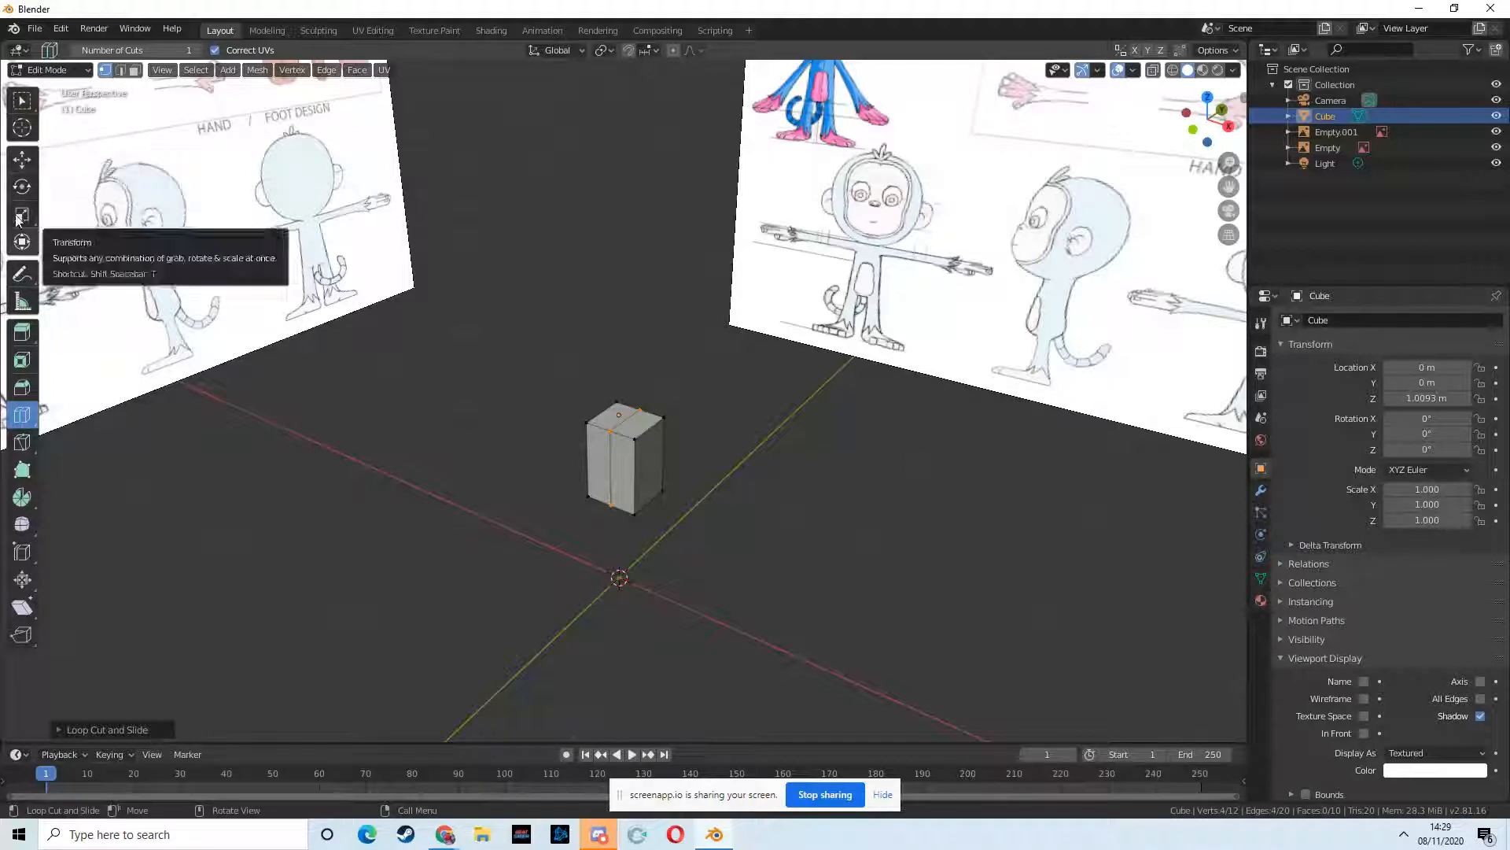
- Select the faces of the body block's negative-X half and delete them, keeping only the positive-X half
click(22, 100)
middle_drag(328, 351, 465, 383)
click(613, 430)
shift+click(596, 464)
middle_drag(595, 464, 750, 459)
shift+click(550, 414)
middle_drag(554, 429, 565, 358)
middle_drag(554, 504, 550, 556)
right_click(551, 559)
key(Escape)
right_click(818, 470)
click(819, 472)
middle_drag(842, 472, 1206, 418)
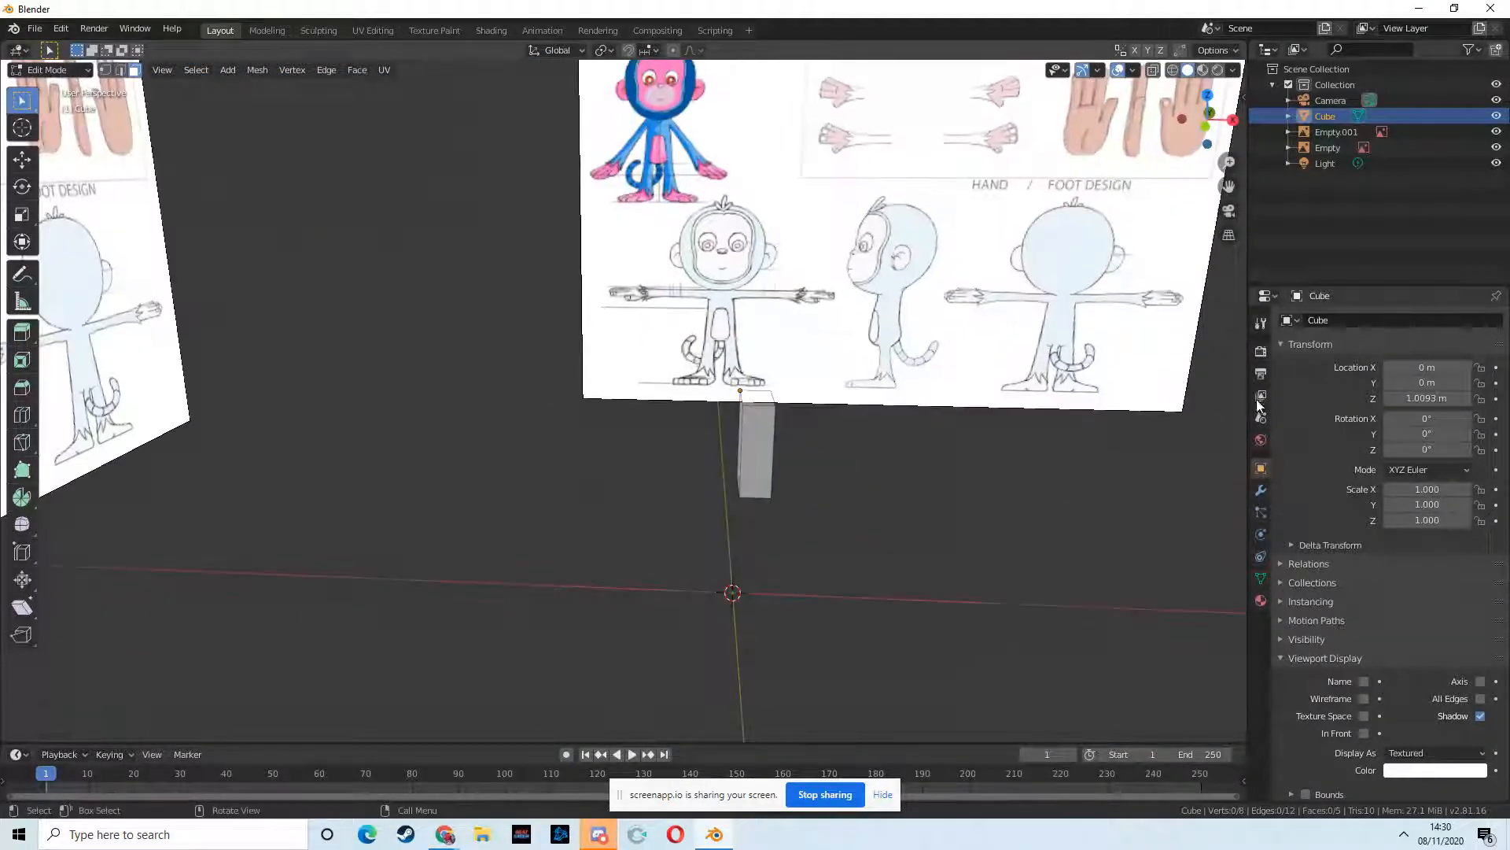
- Add a Mirror modifier on the X axis to the half body and enable Clipping
click(1261, 490)
click(1320, 321)
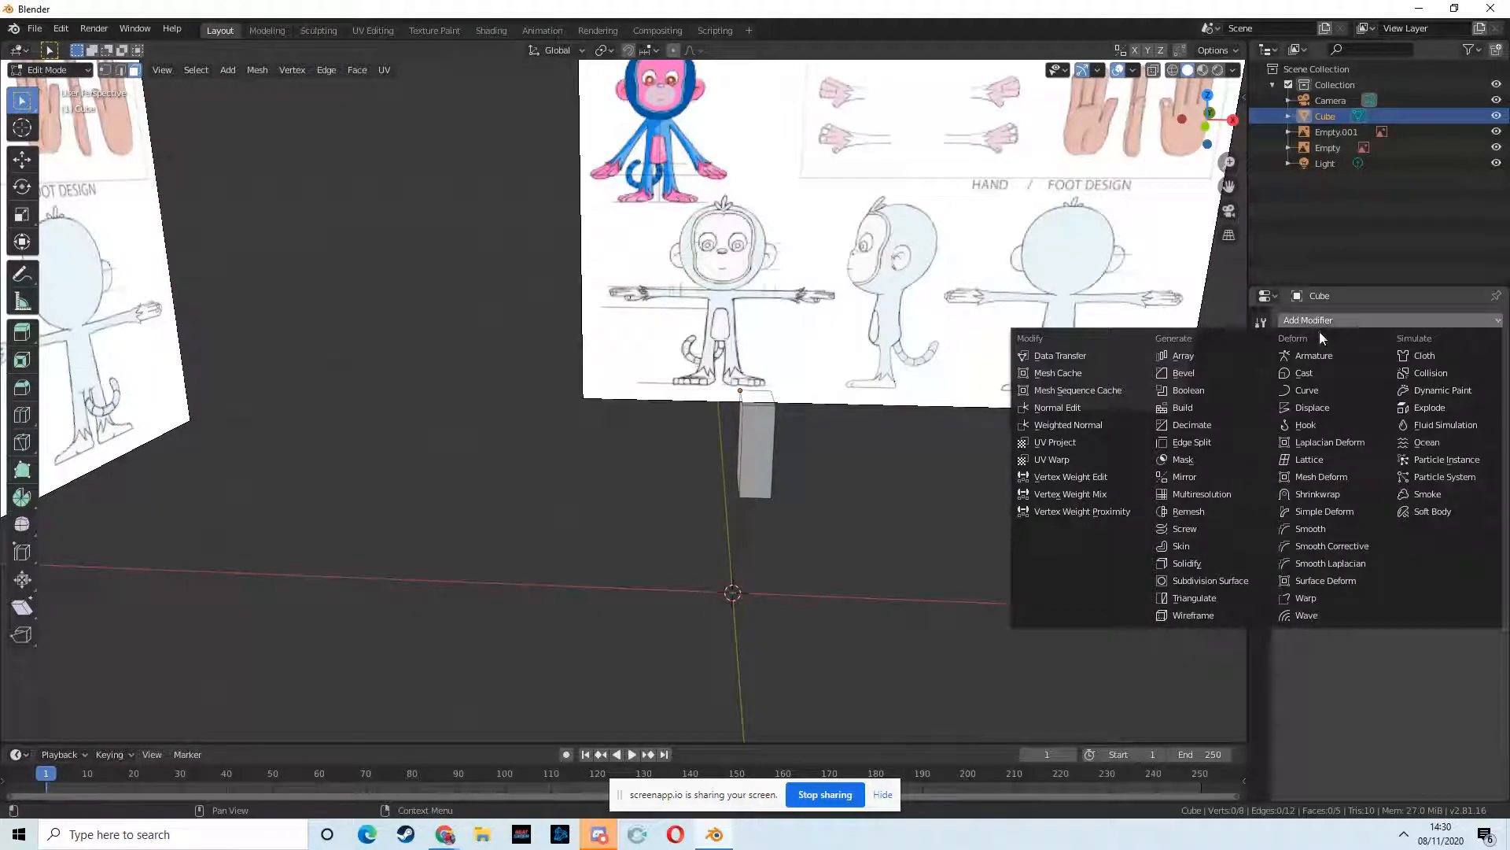
click(1184, 477)
mouse_move(809, 499)
middle_down()
mouse_move(769, 502)
mouse_move(789, 517)
middle_up()
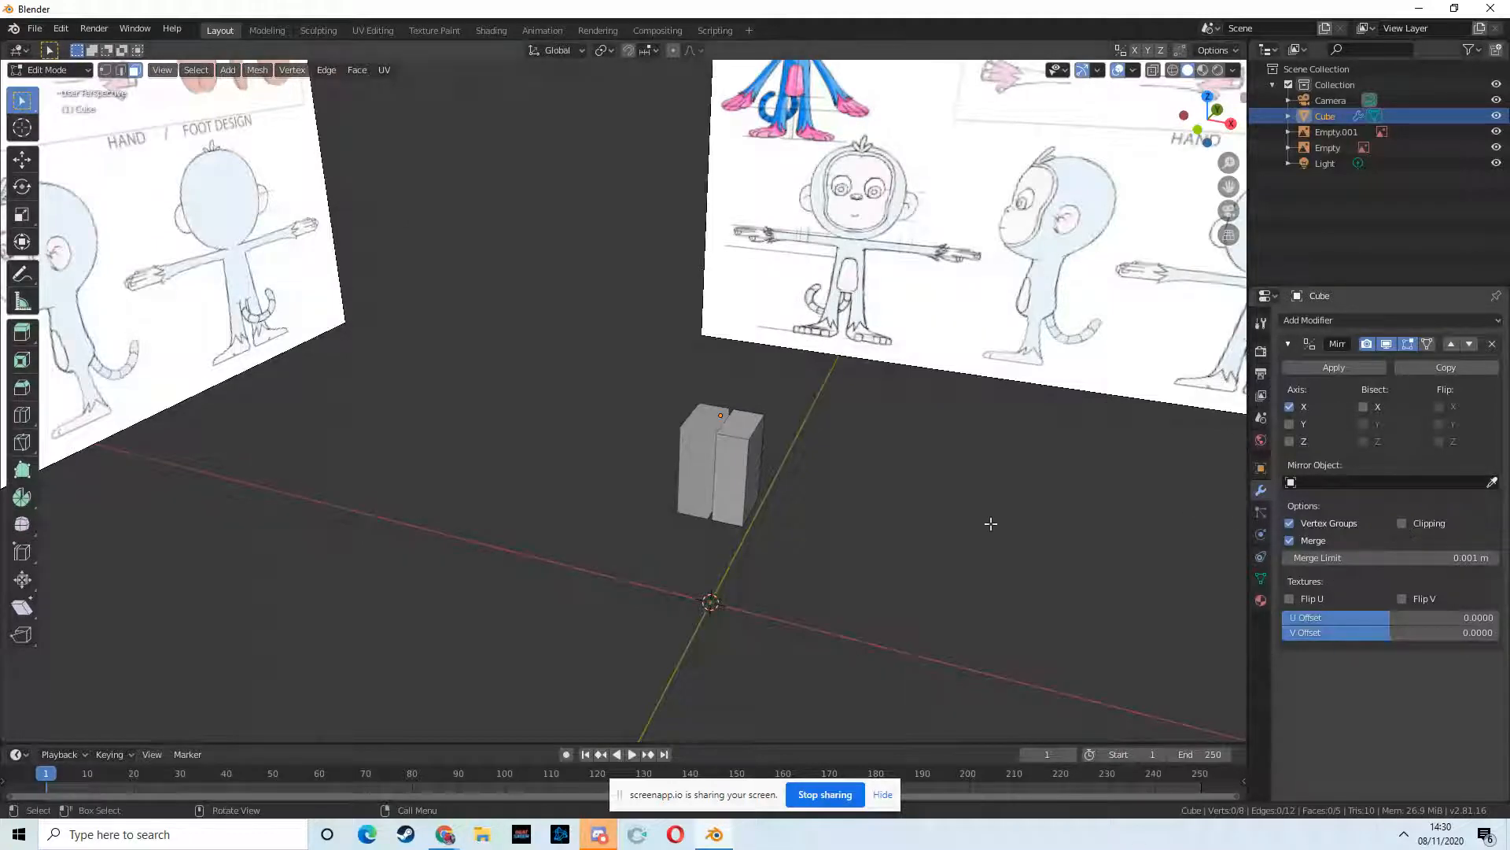
middle_drag(682, 466, 782, 453)
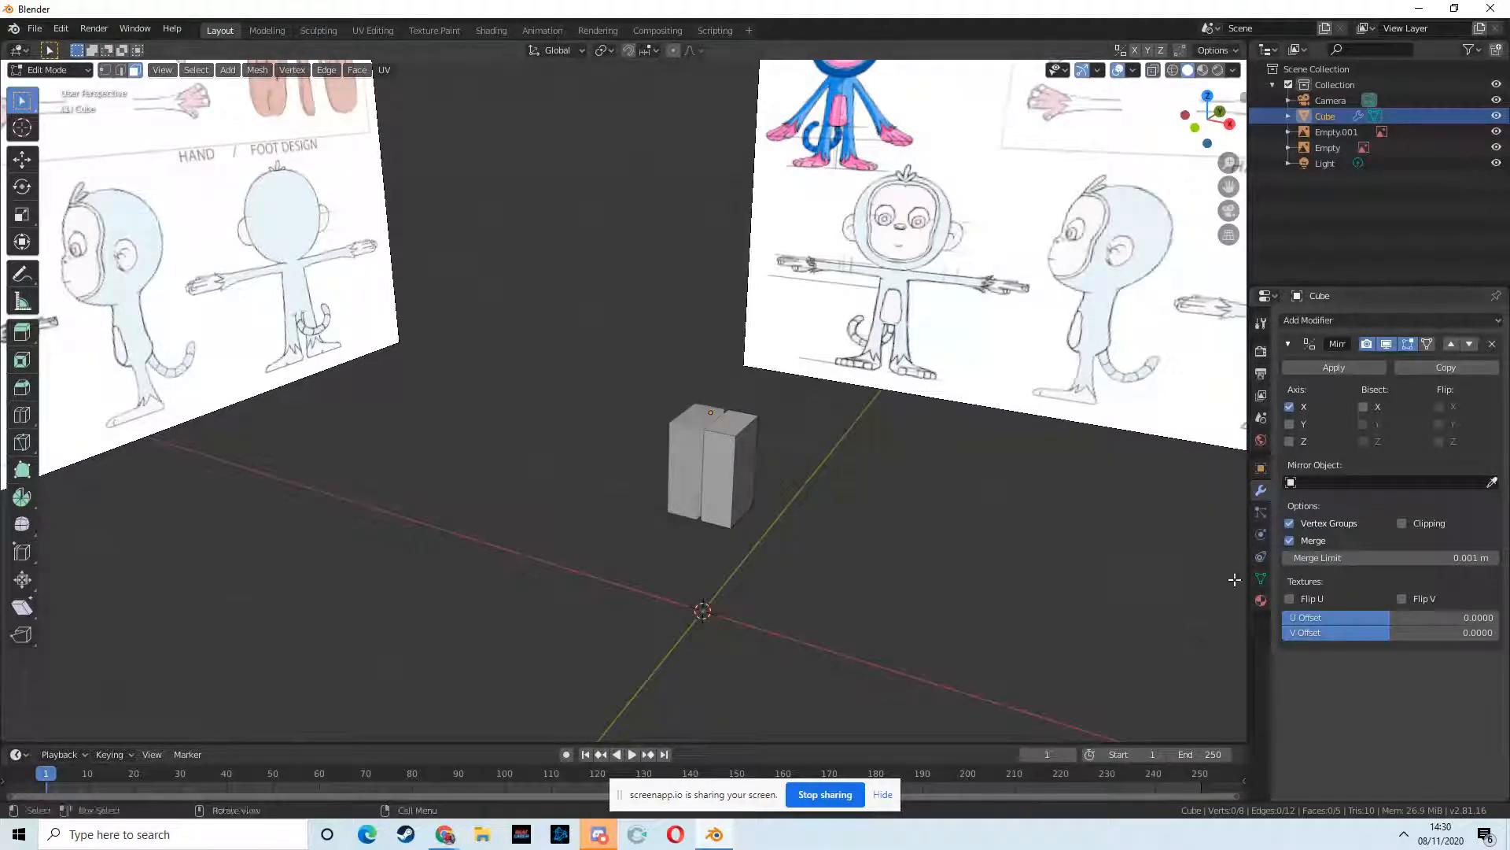
click(1401, 524)
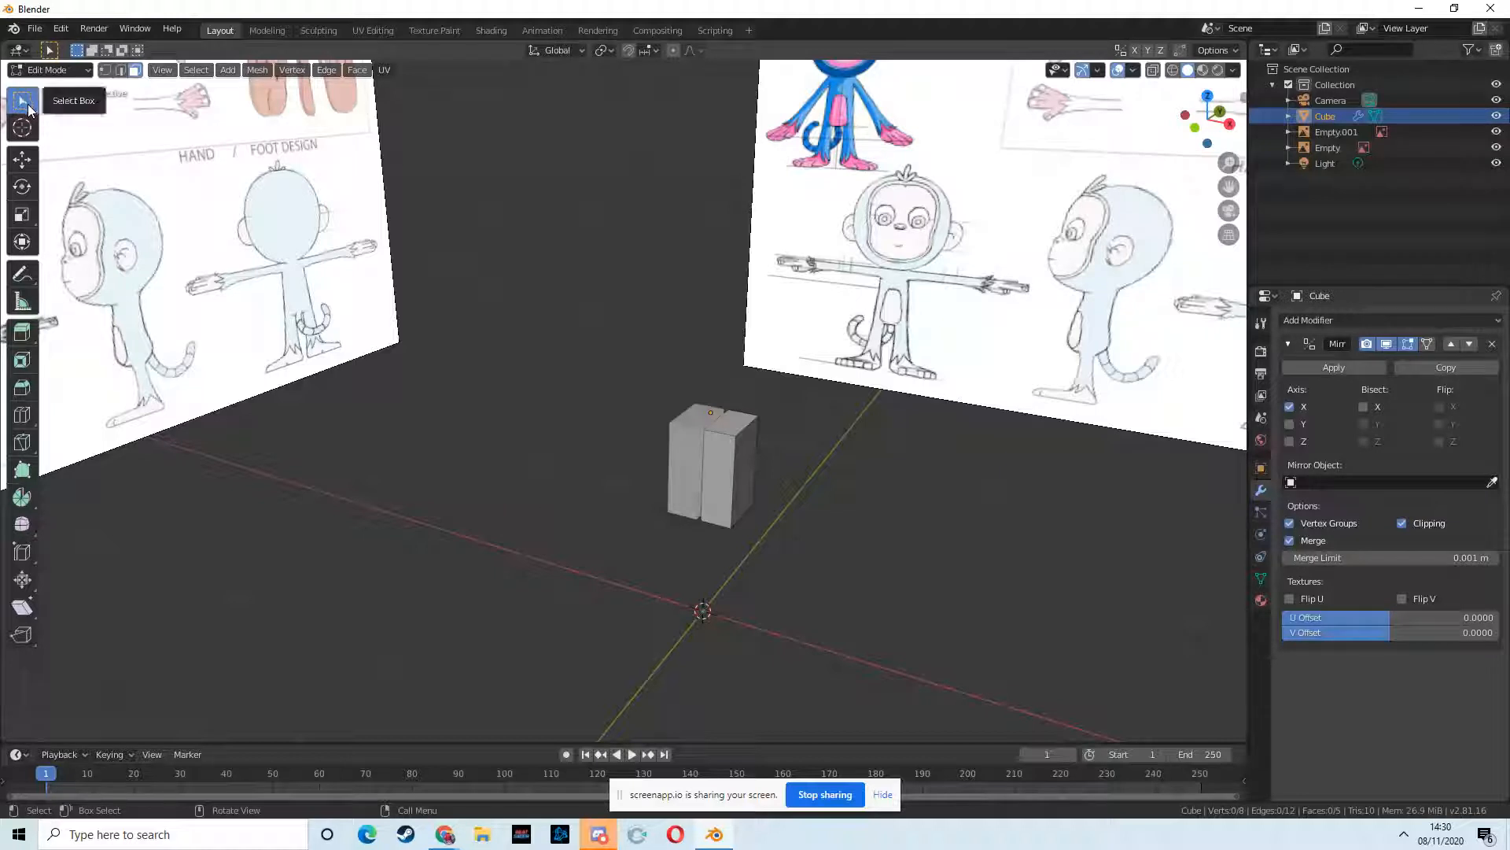
- Select the whole half body and shift it along X until it joins its mirrored half at the centre
click(736, 454)
shift+click(751, 465)
middle_drag(751, 465, 566, 504)
key(a)
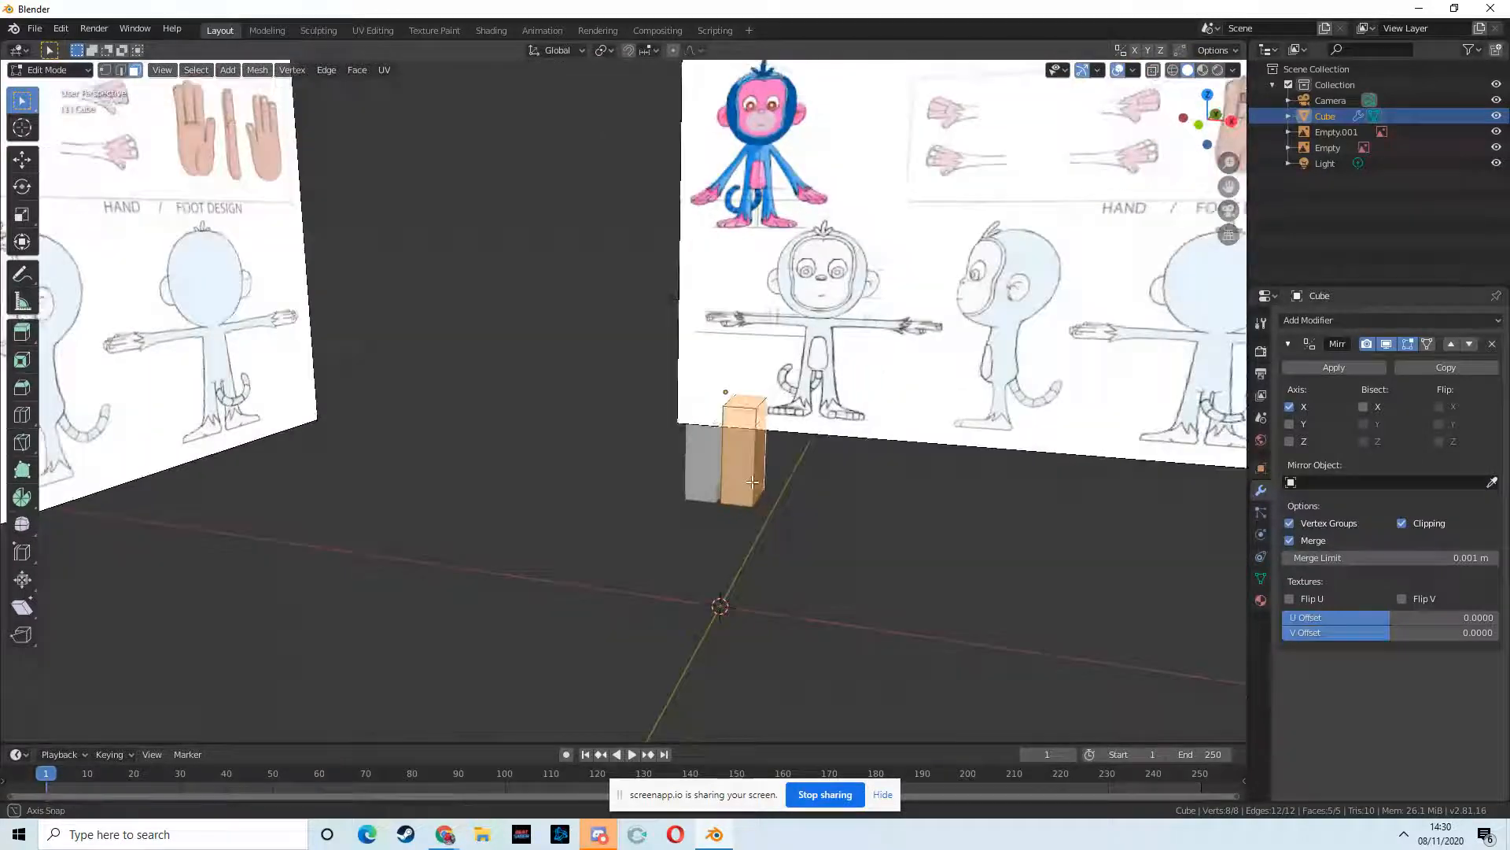
click(22, 161)
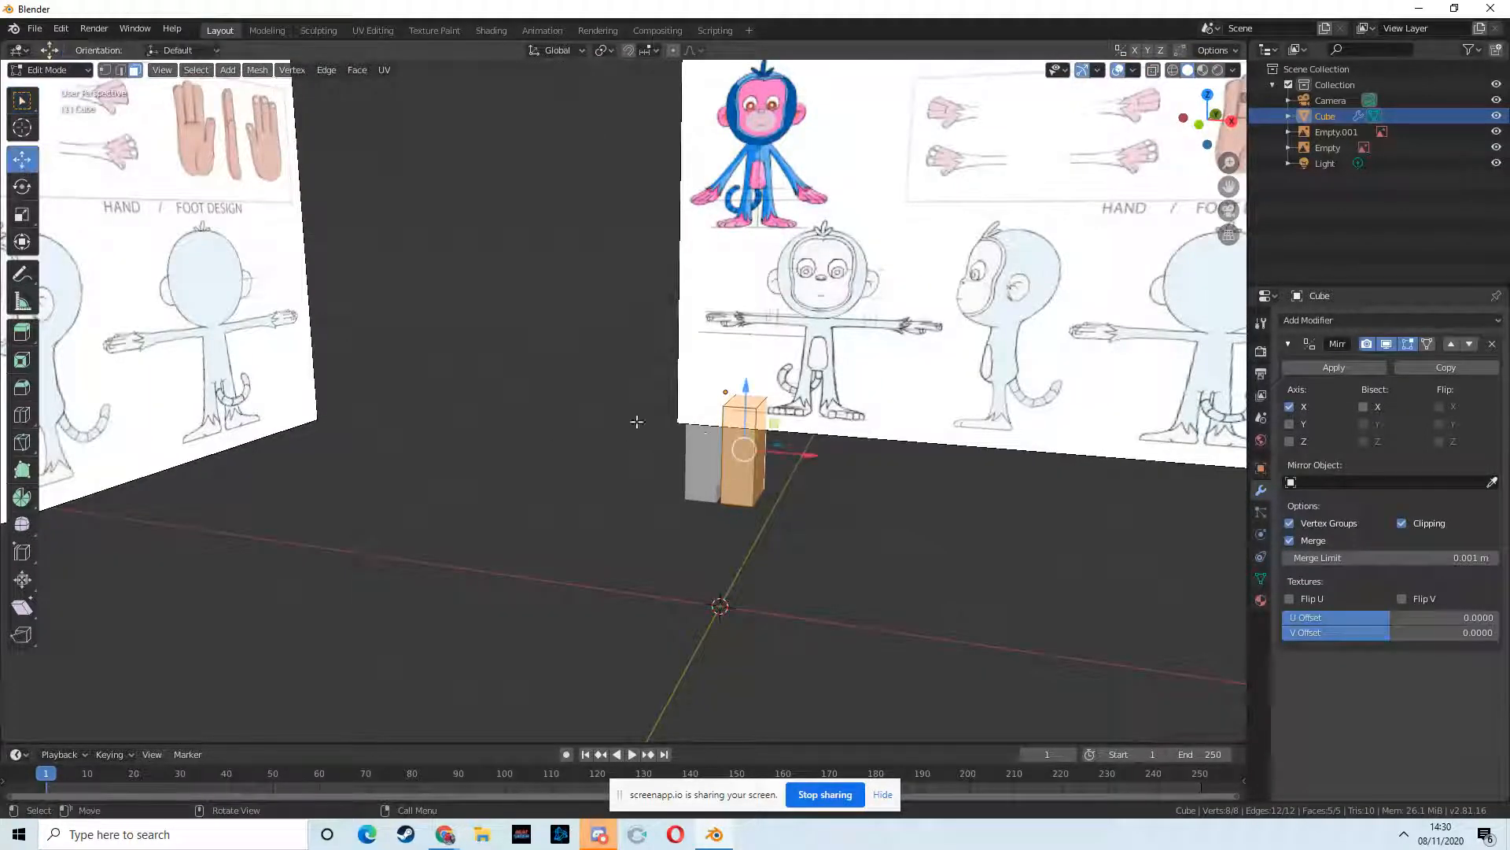
drag(798, 461, 811, 457)
middle_drag(784, 482, 681, 496)
mouse_move(664, 487)
mouse_down()
mouse_move(696, 490)
mouse_move(653, 488)
mouse_move(697, 488)
mouse_move(670, 486)
mouse_up()
middle_drag(670, 485, 813, 532)
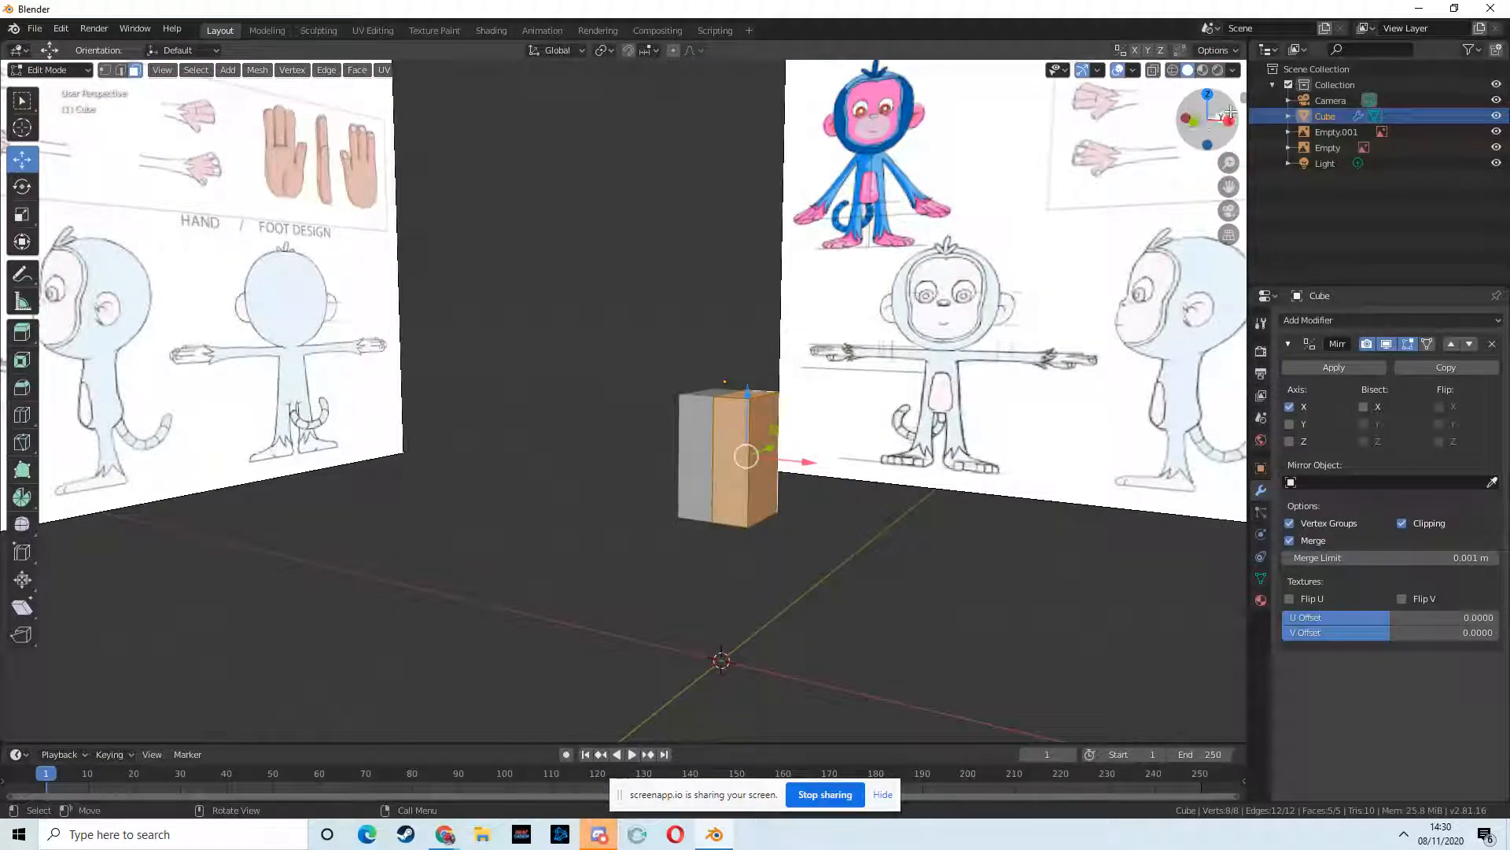
- In the front orthographic view, add a horizontal loop cut across the torso and set the number of cuts to 6
click(1192, 120)
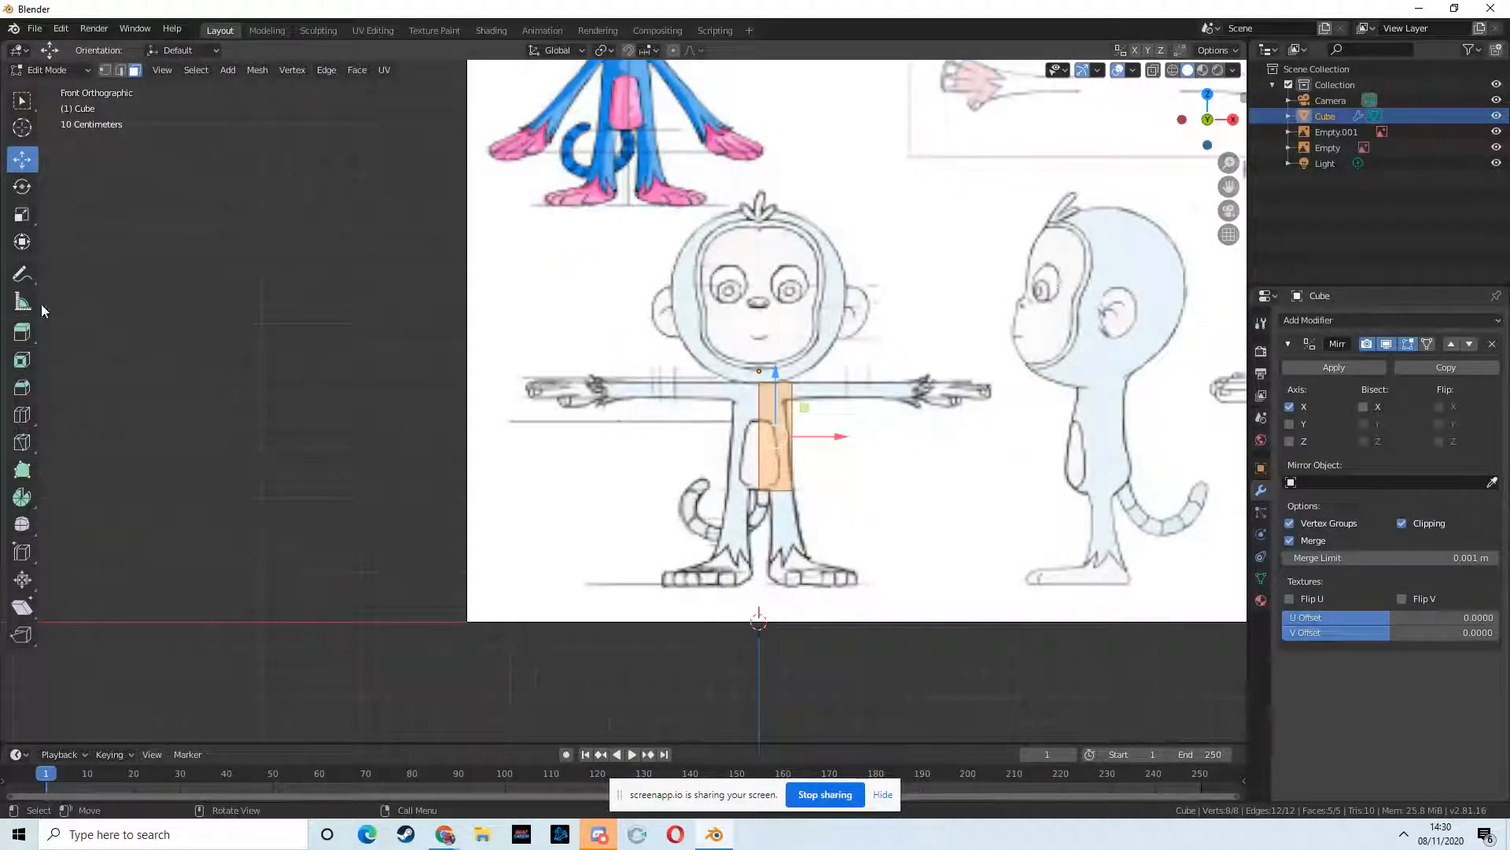
click(22, 415)
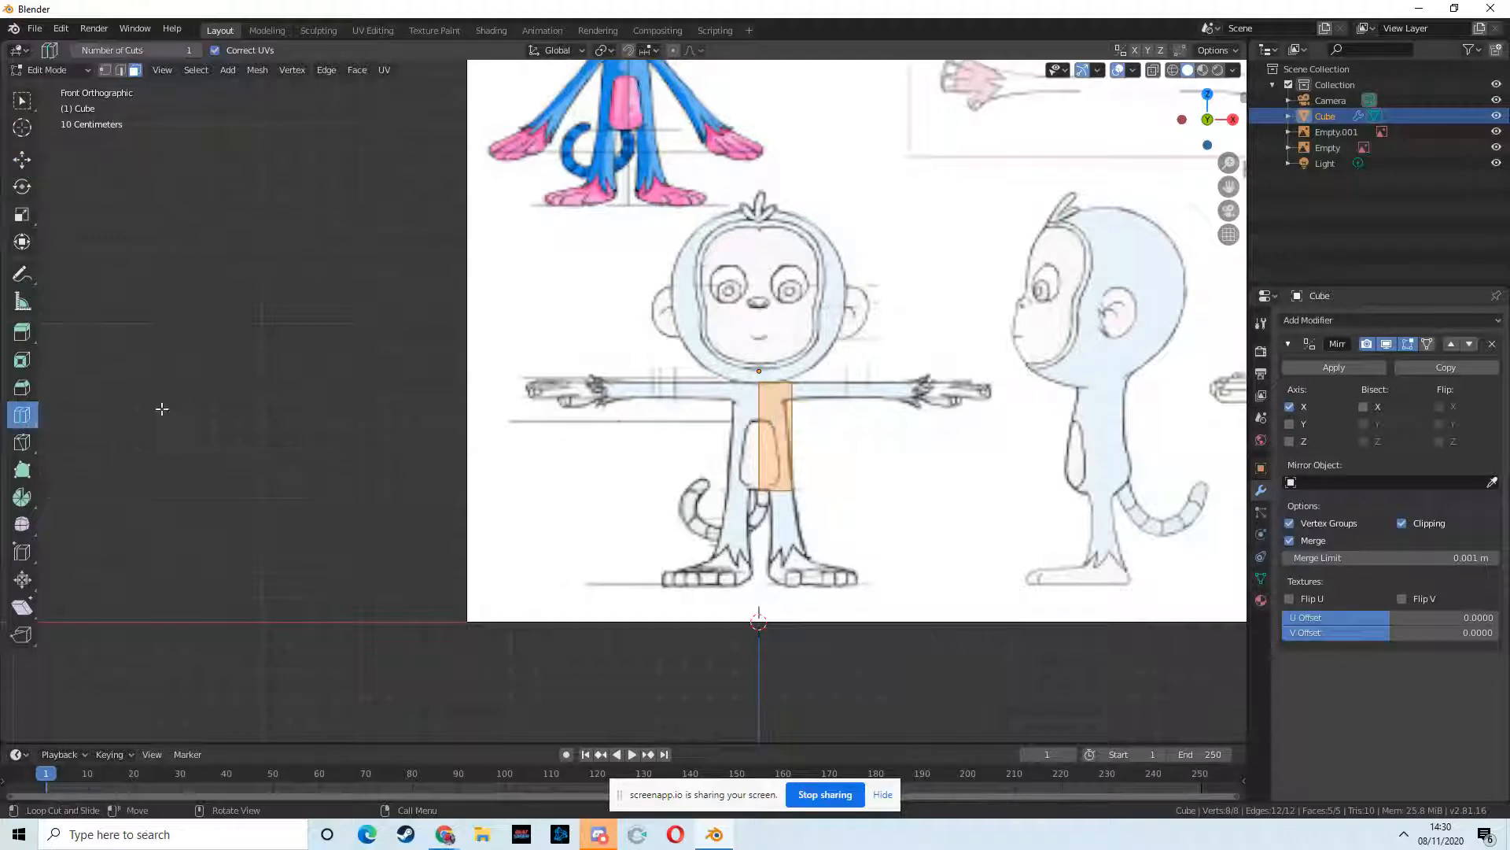
click(764, 425)
click(105, 730)
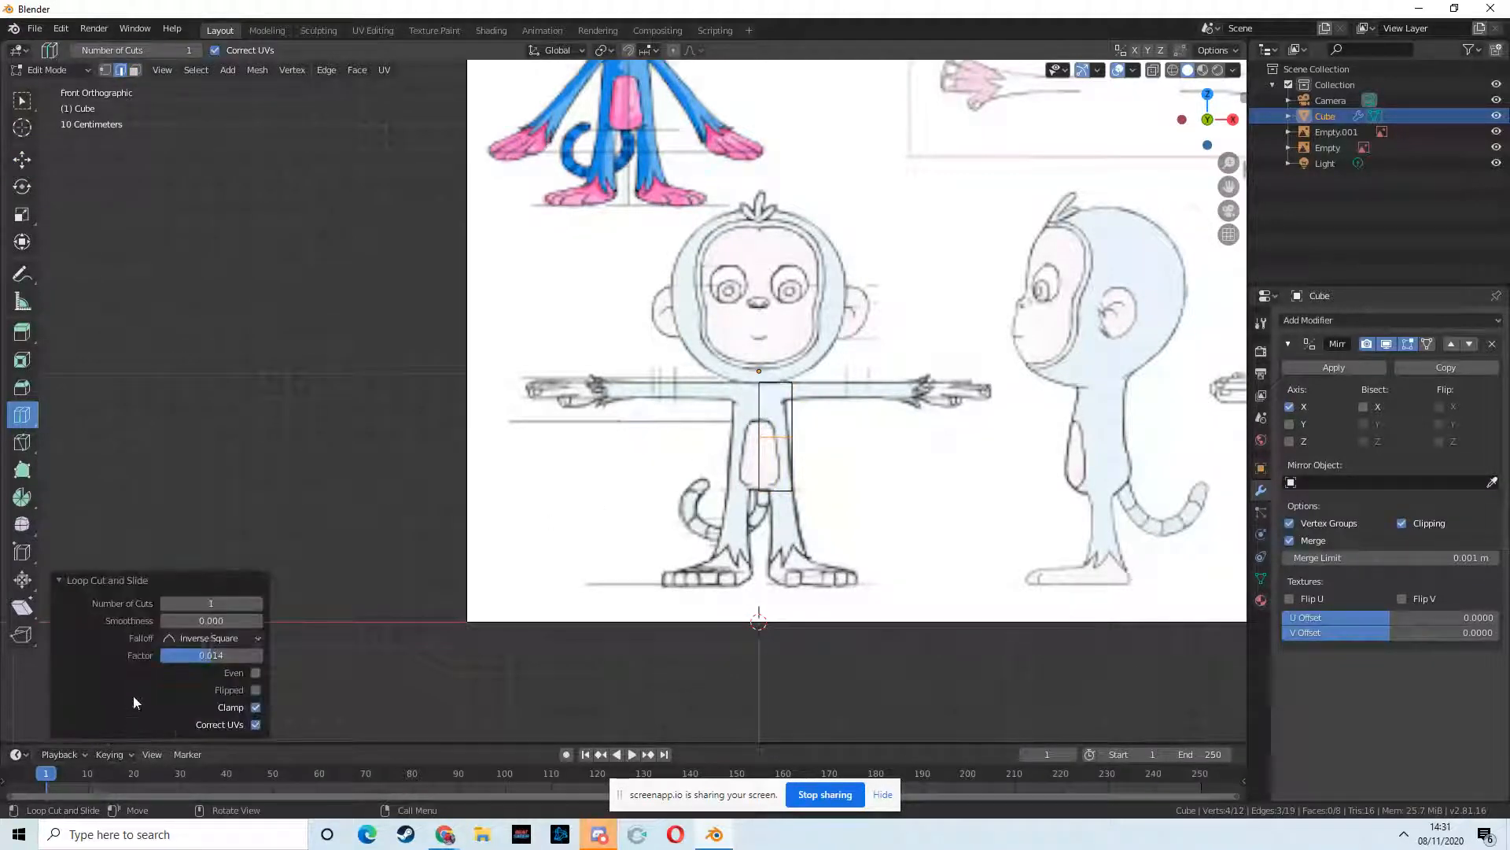
click(216, 604)
text(6)
key(Return)
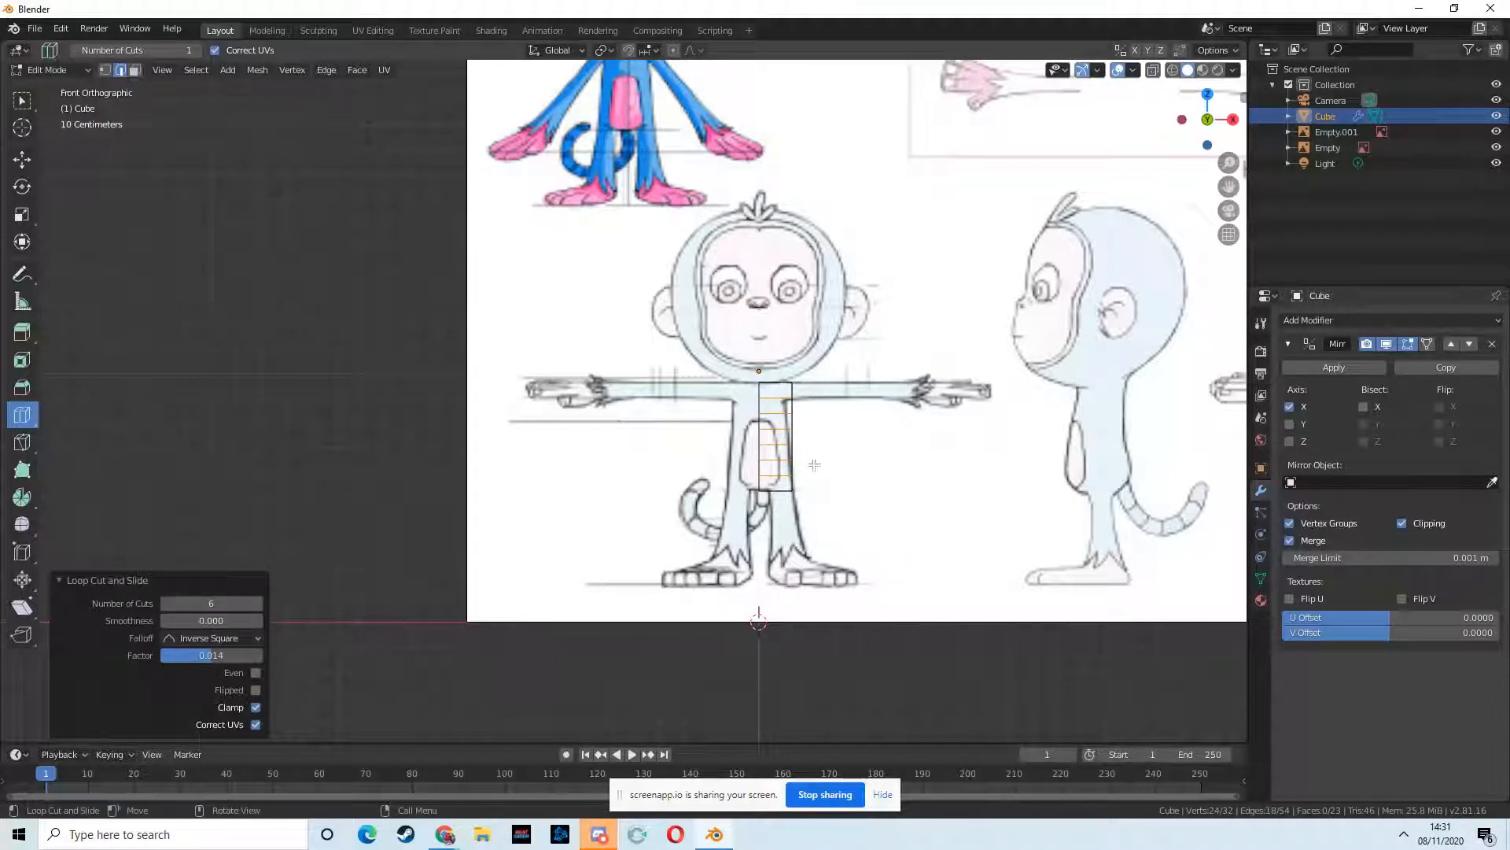
- In vertex select mode, box-select the torso's top outer vertices and move them inward along X onto the front reference outline
scroll(846, 441, up, 3)
shift+middle_drag(852, 445, 823, 441)
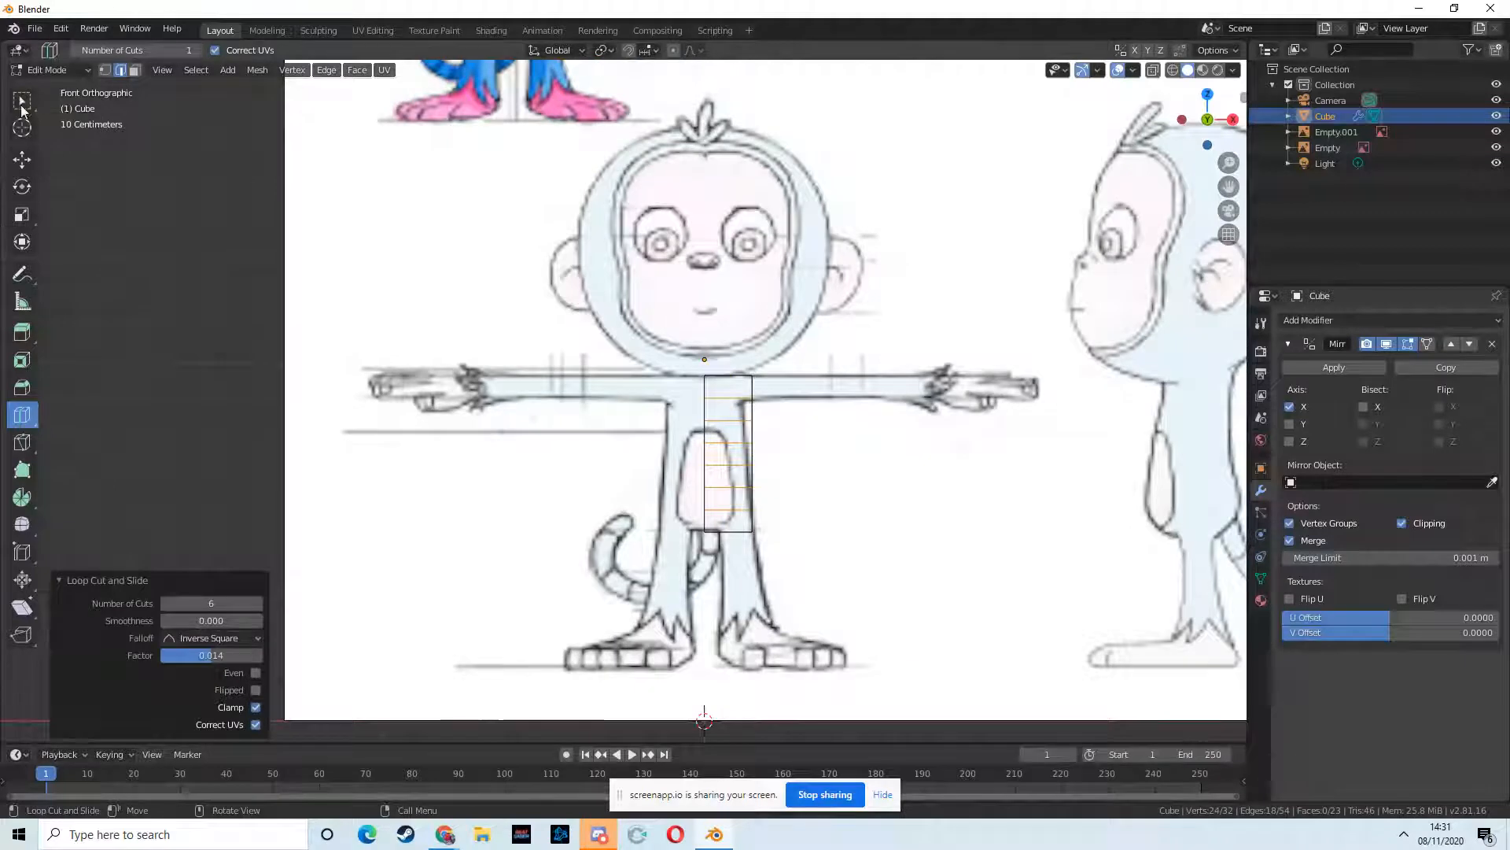
click(1173, 70)
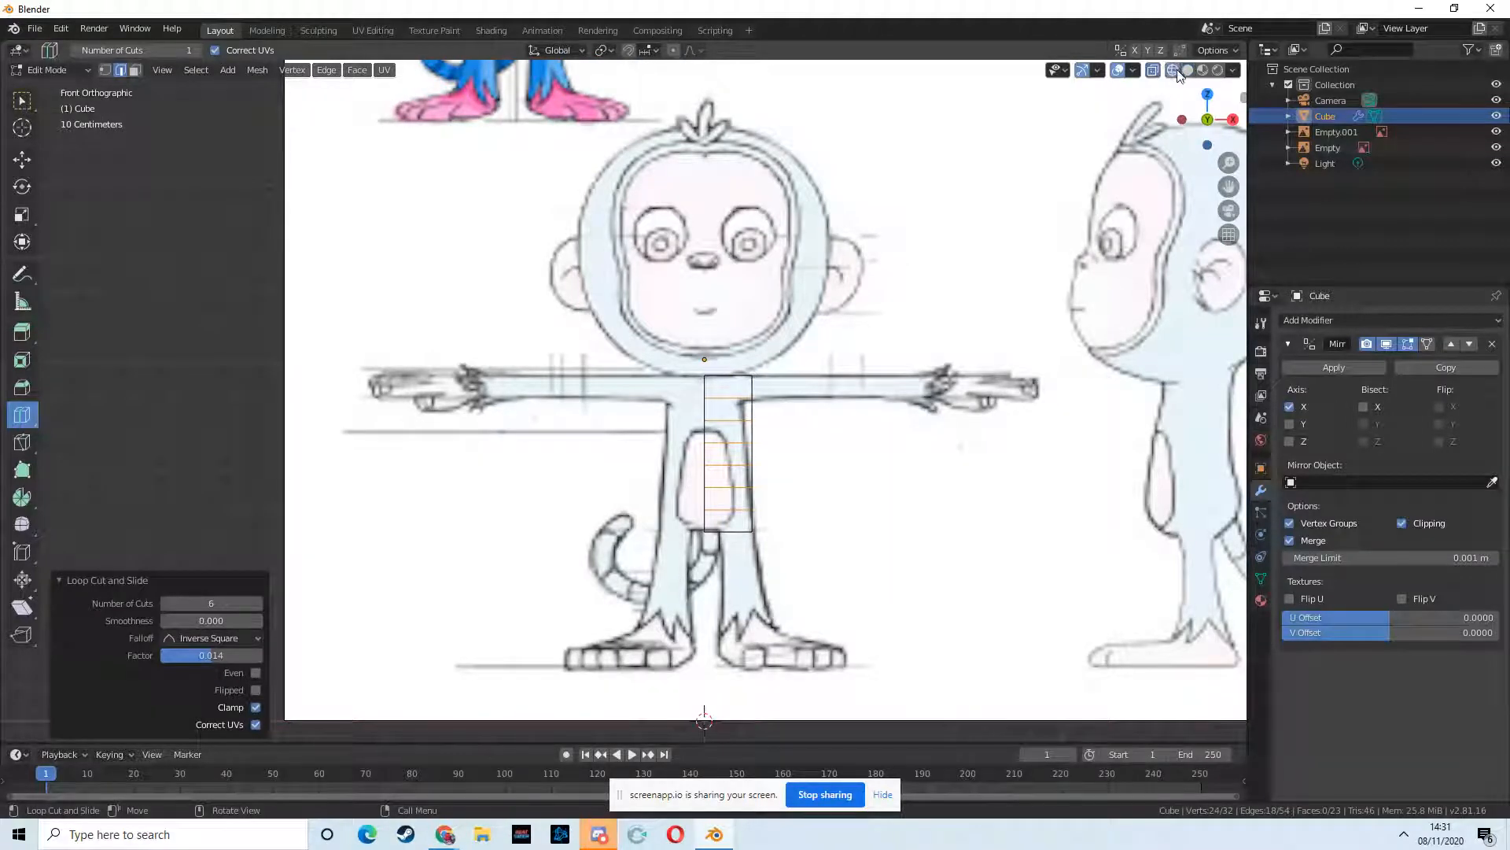
click(19, 102)
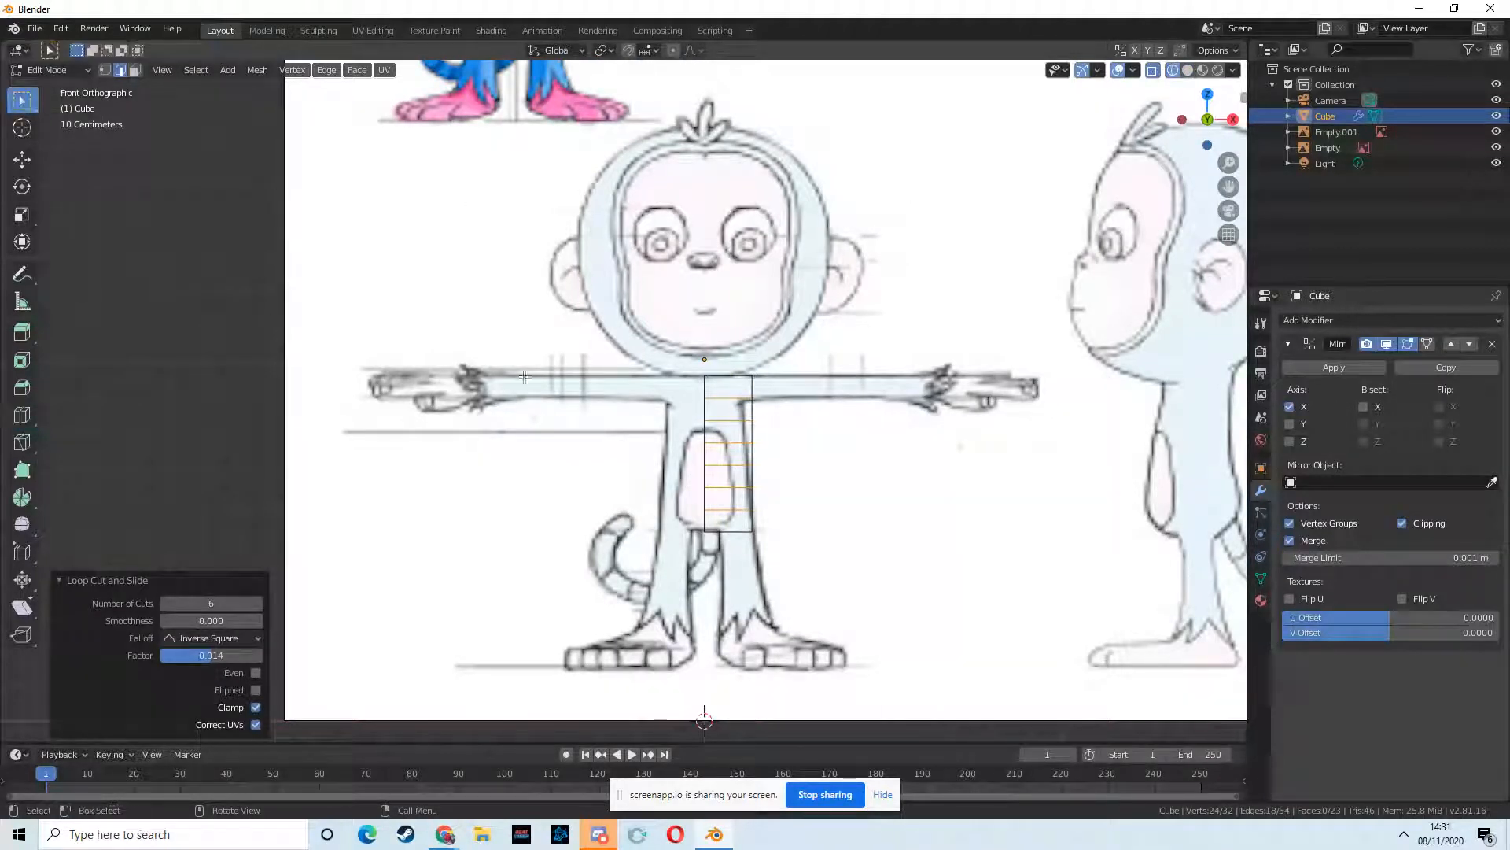
click(764, 373)
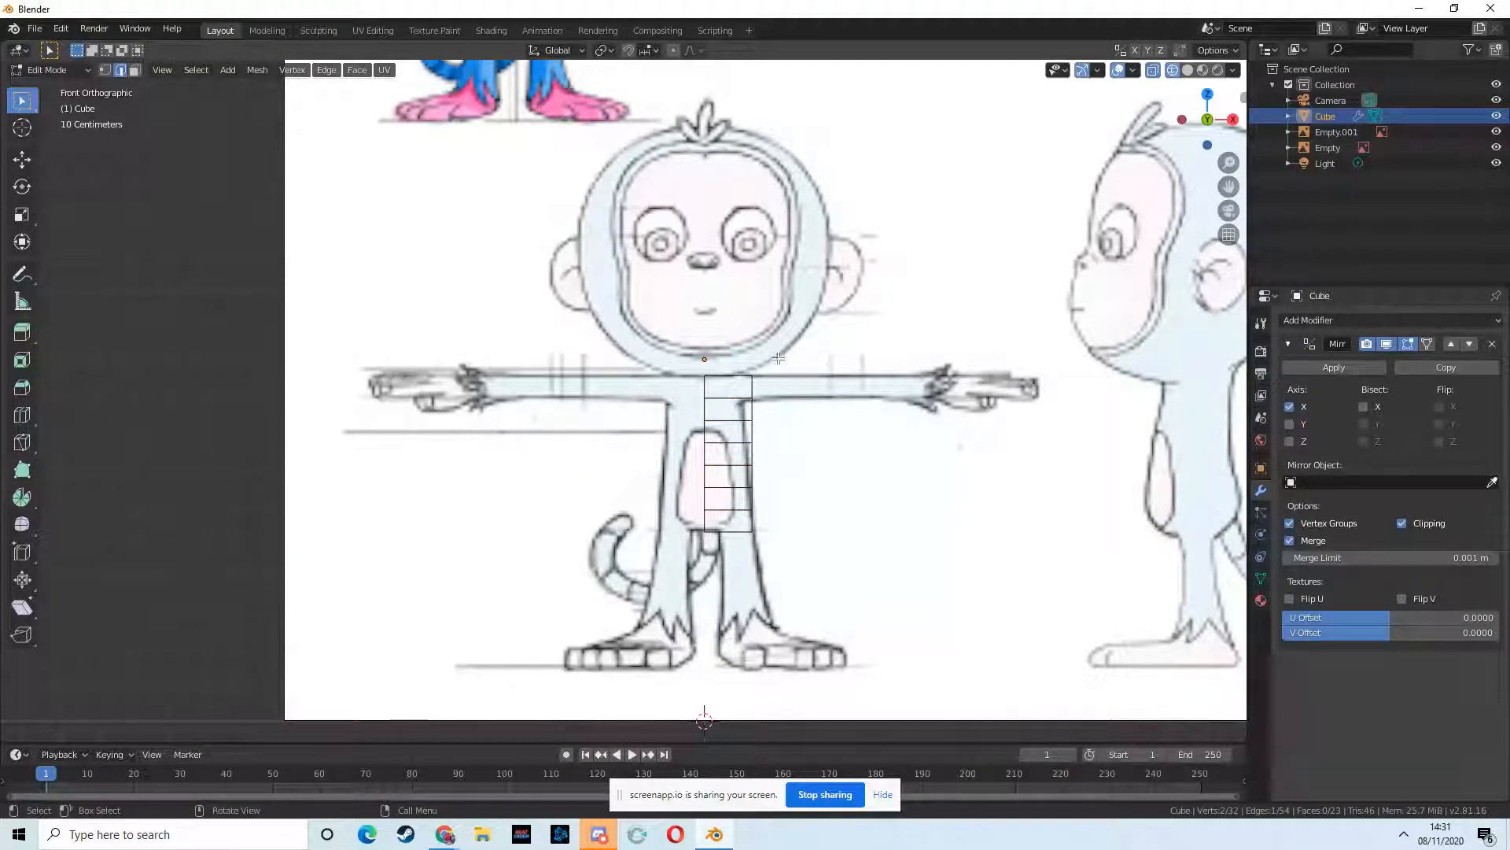
click(107, 71)
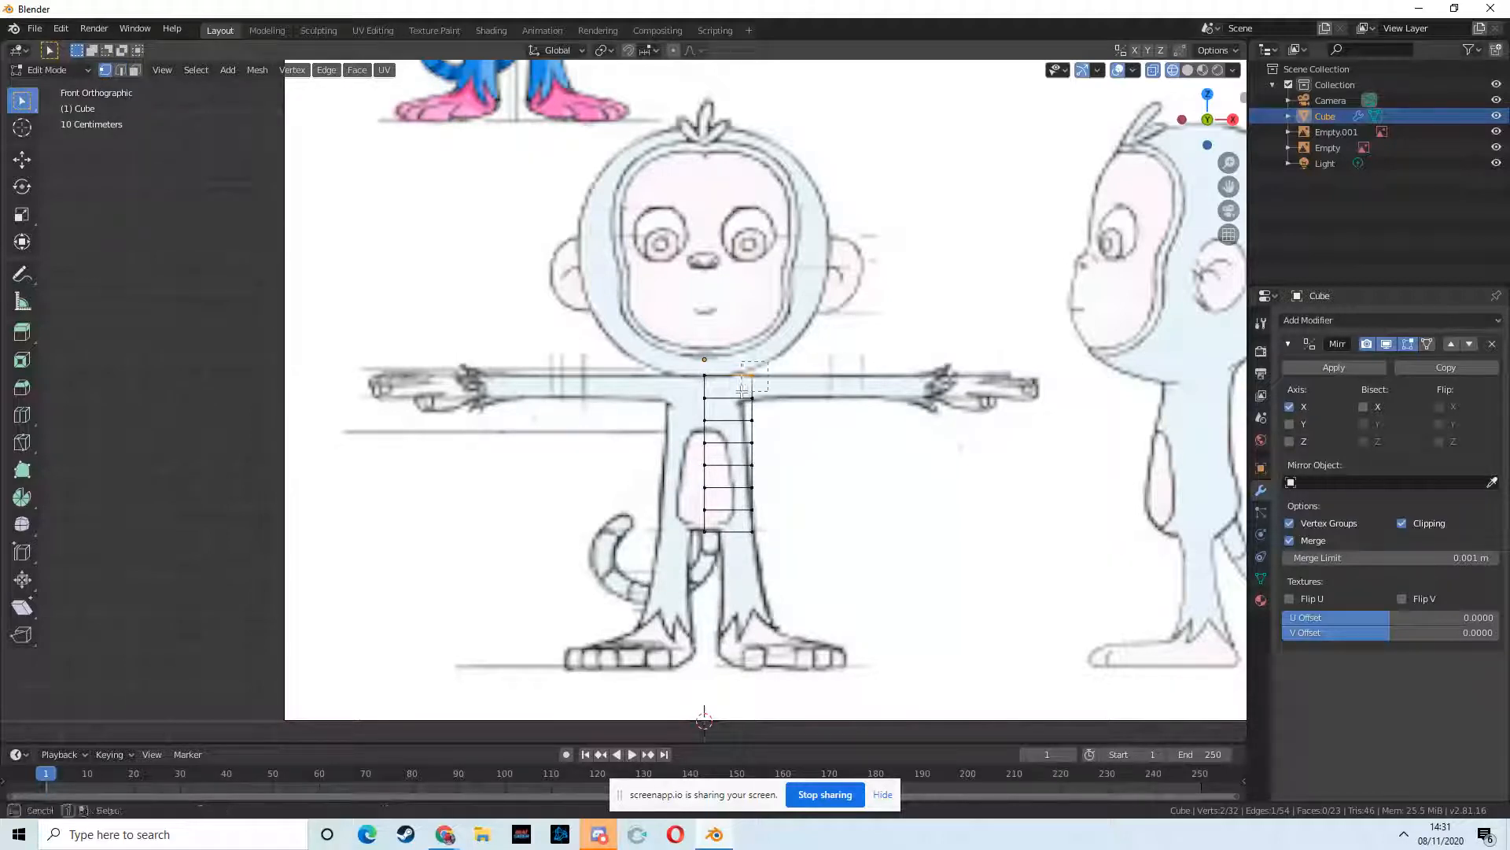
click(22, 159)
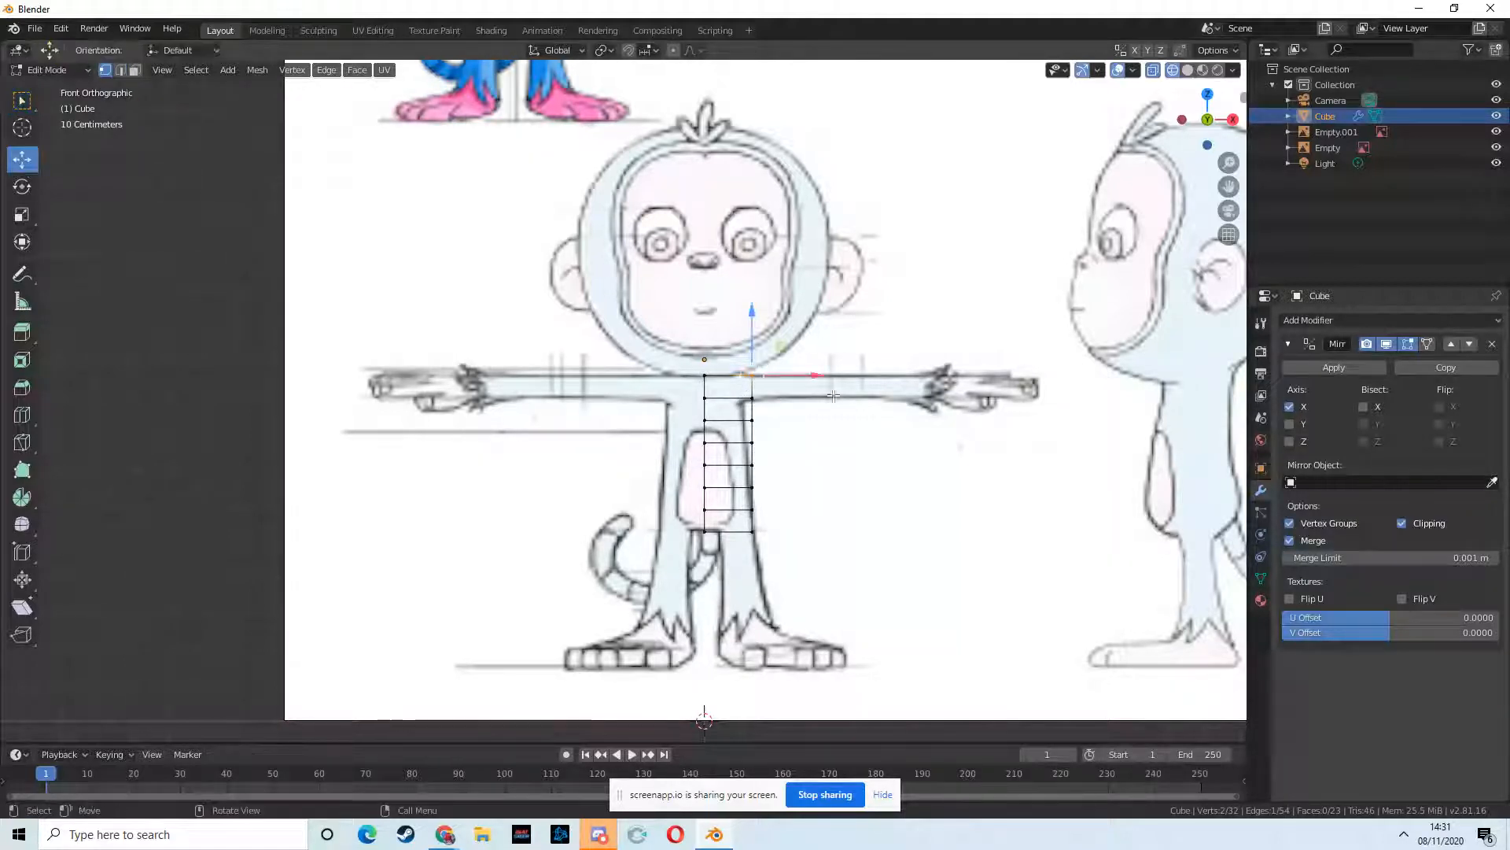
drag(812, 376, 805, 376)
- Move the outer vertices of the torso's second and third rows from the top inward along X by about 0.018 m each
key(w)
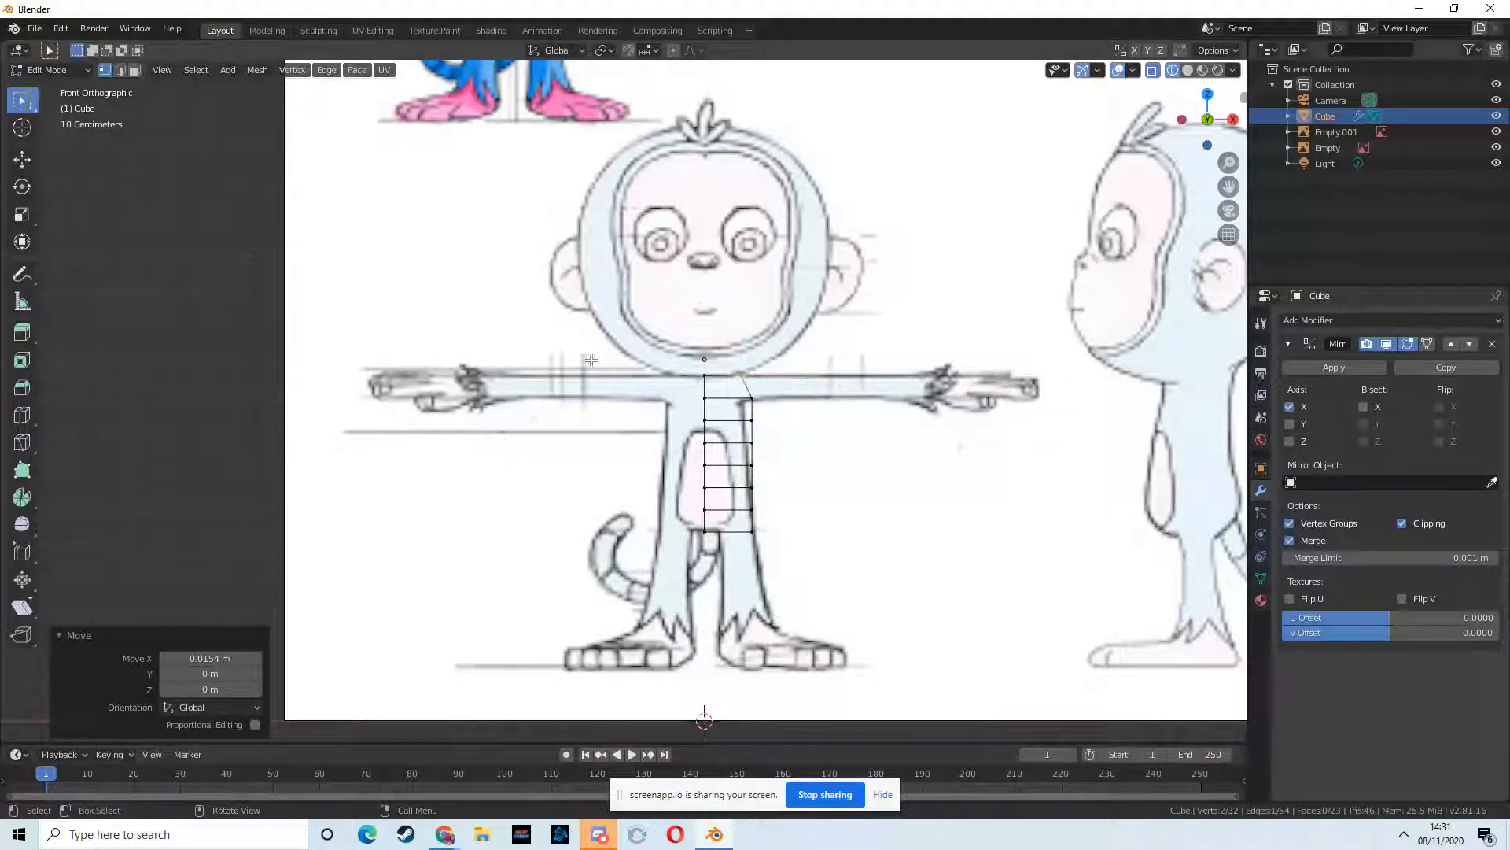
click(737, 410)
click(22, 160)
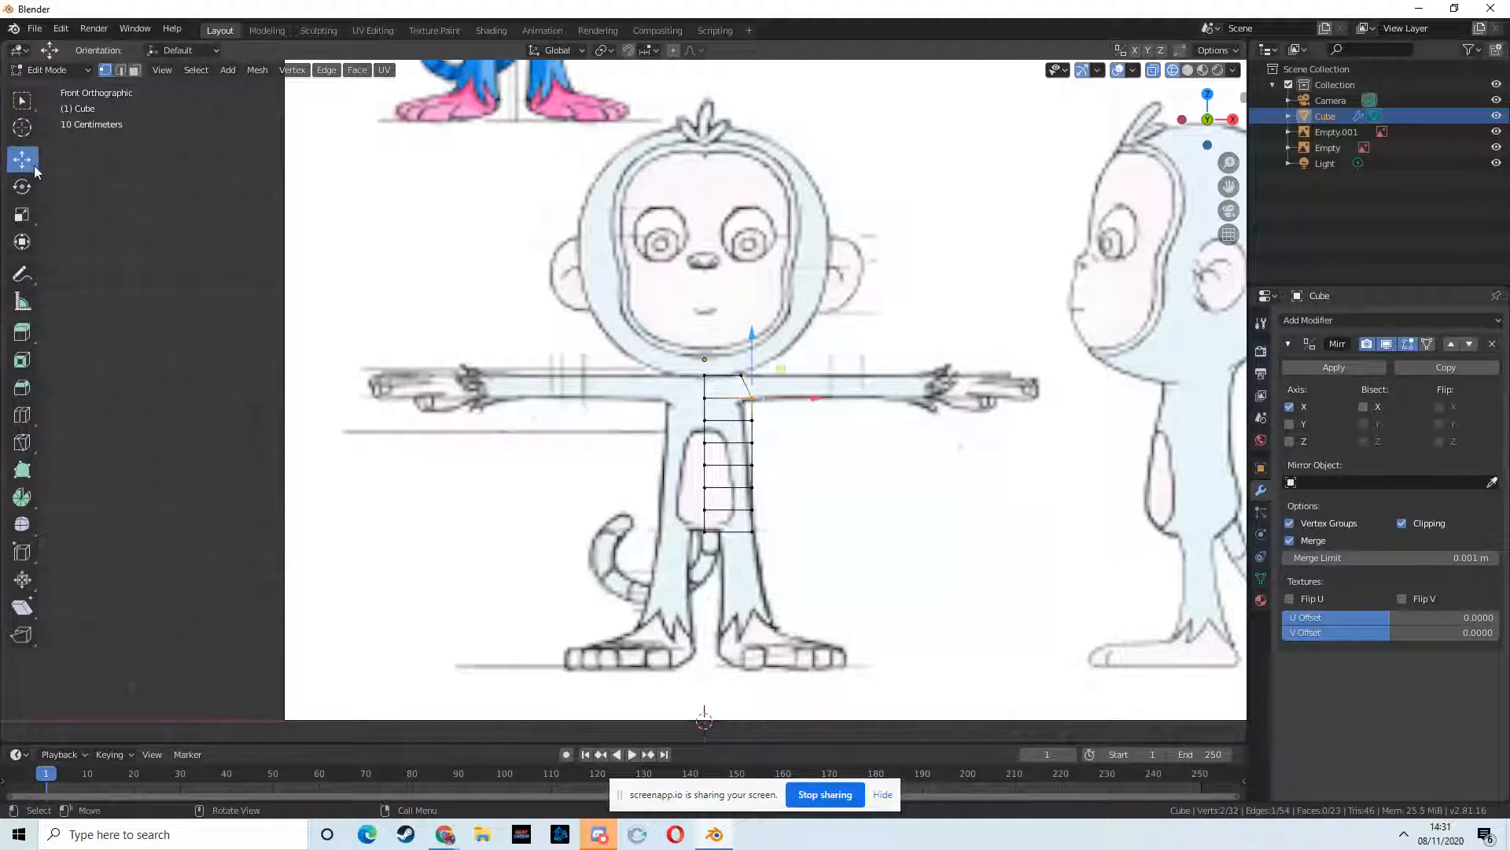
drag(826, 399, 818, 402)
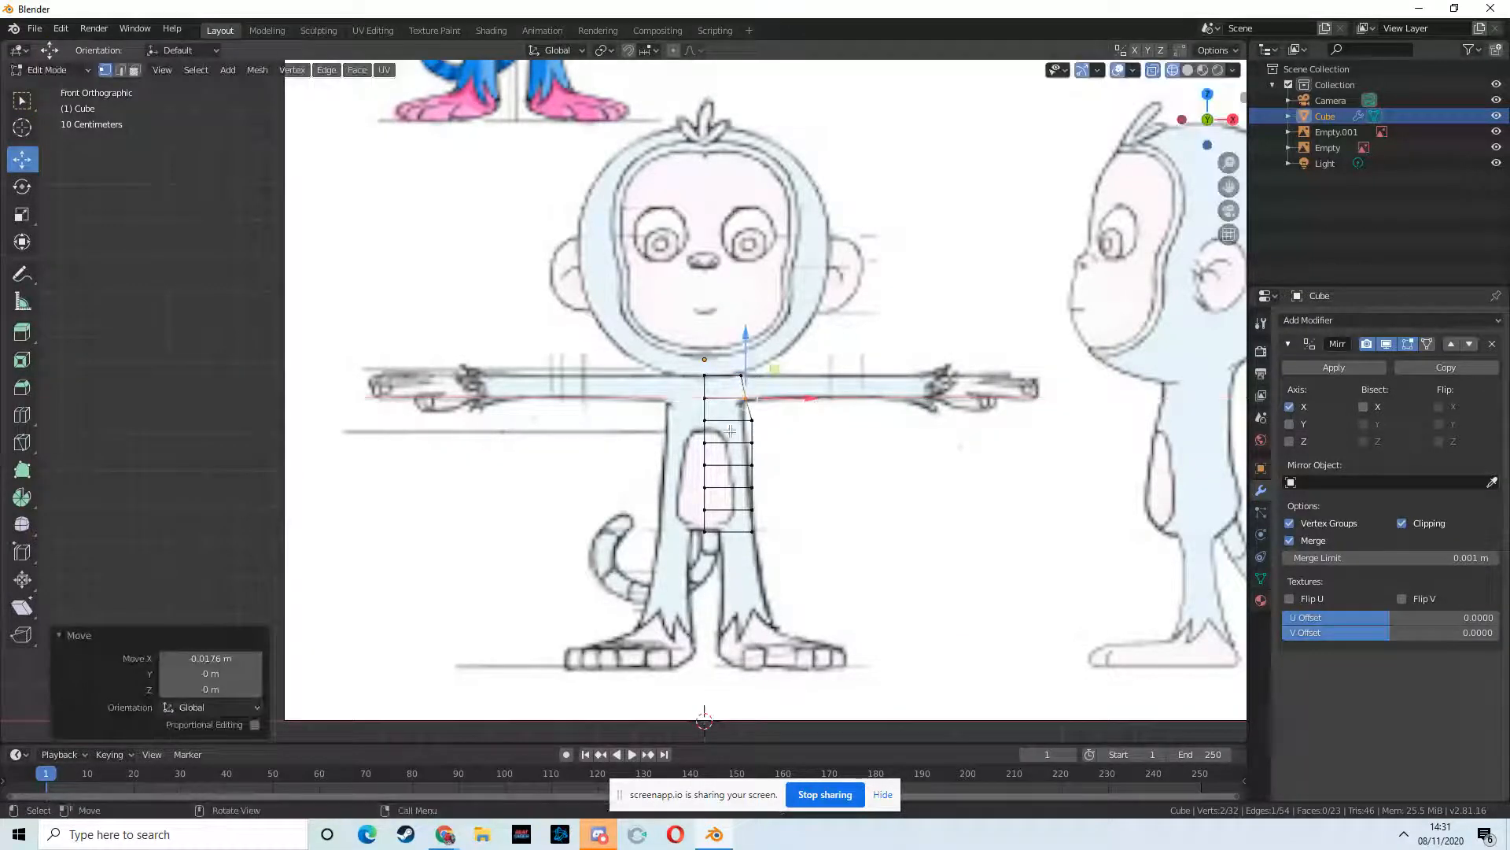
click(24, 106)
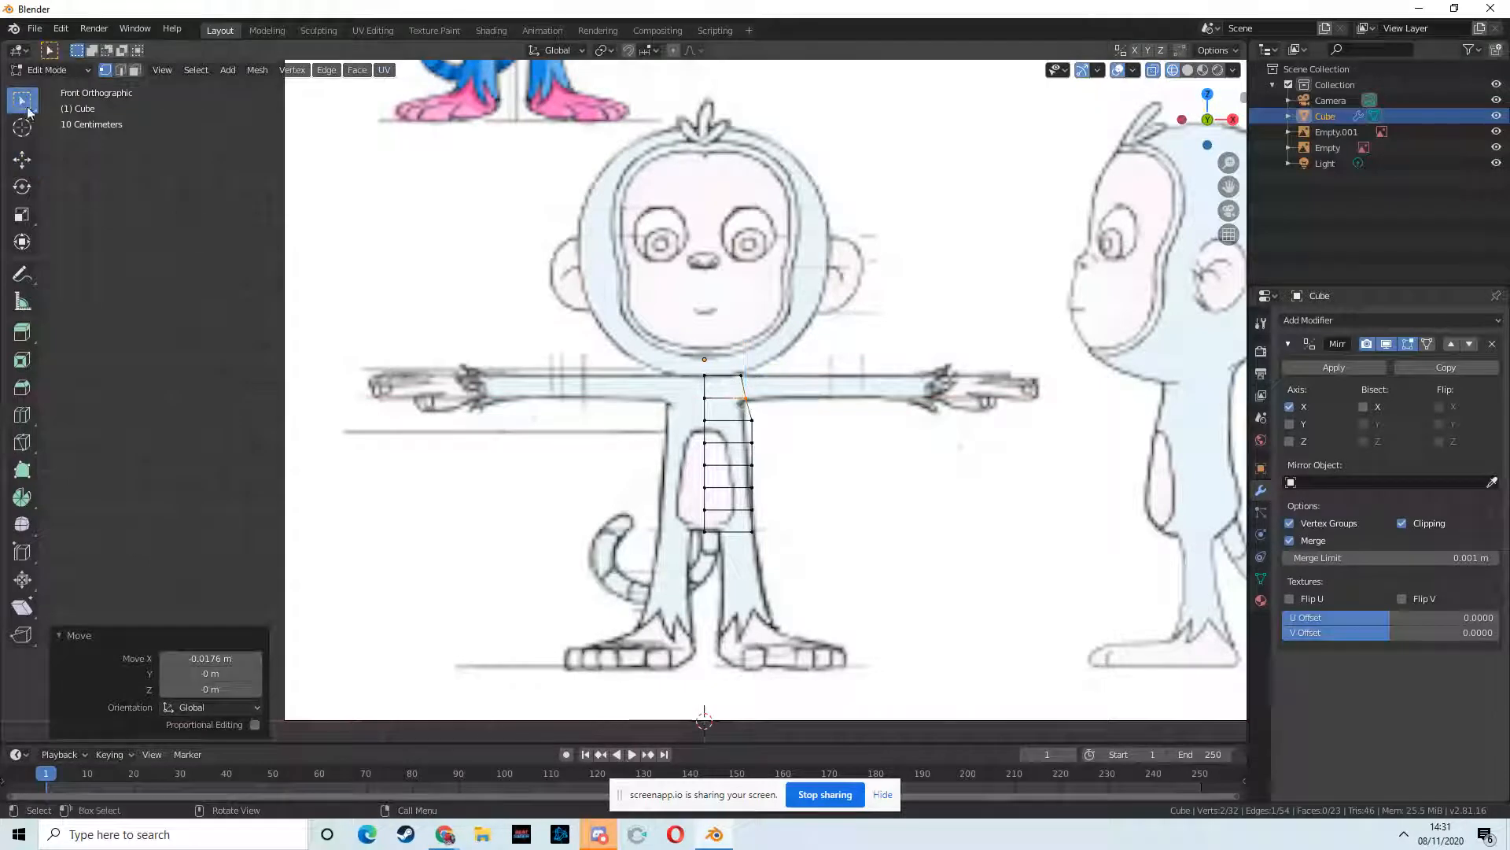
click(751, 420)
click(22, 159)
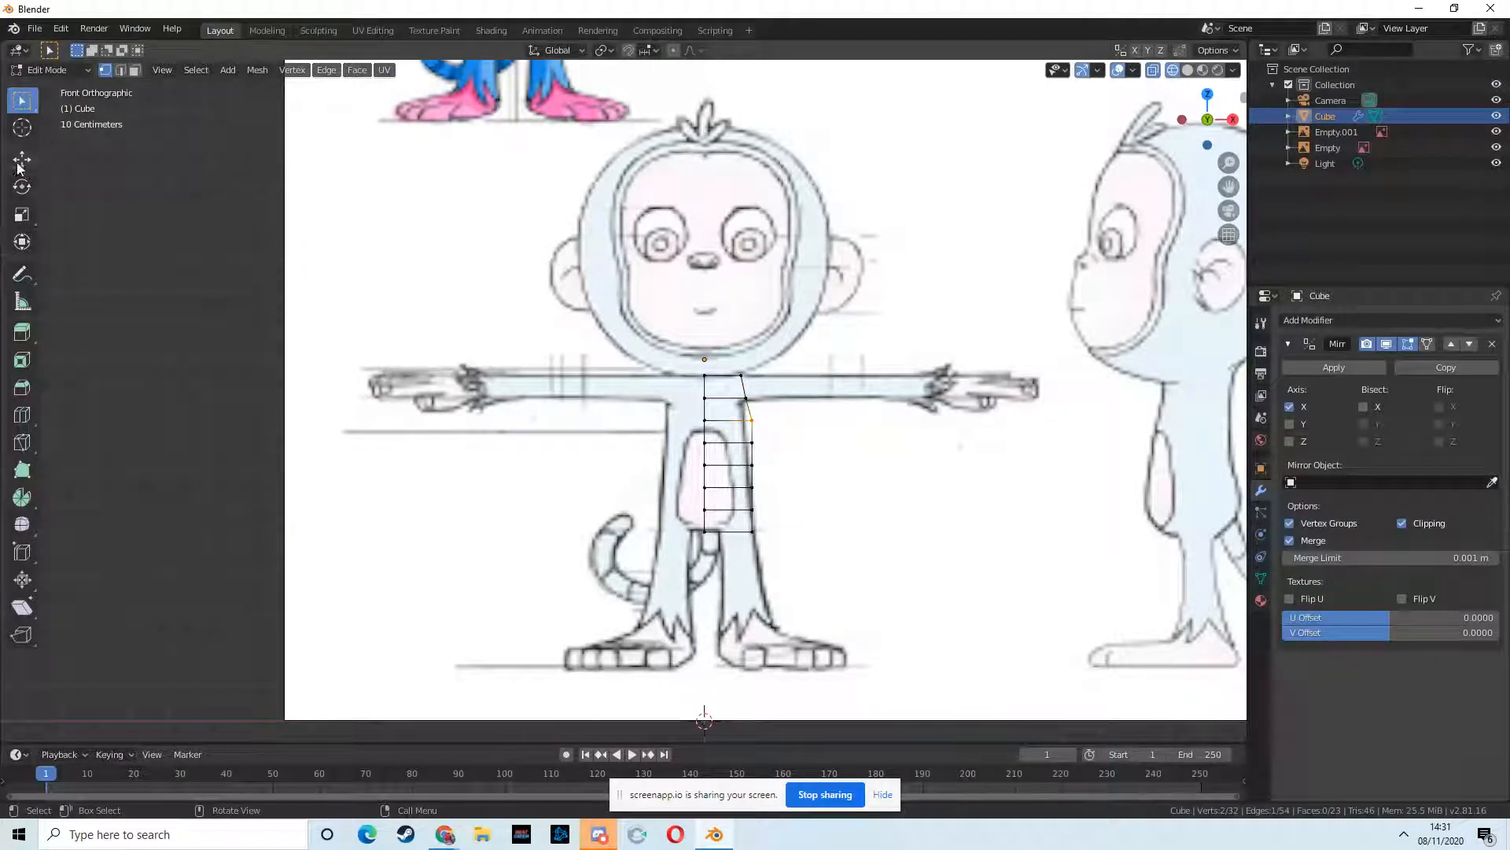
drag(816, 420, 809, 419)
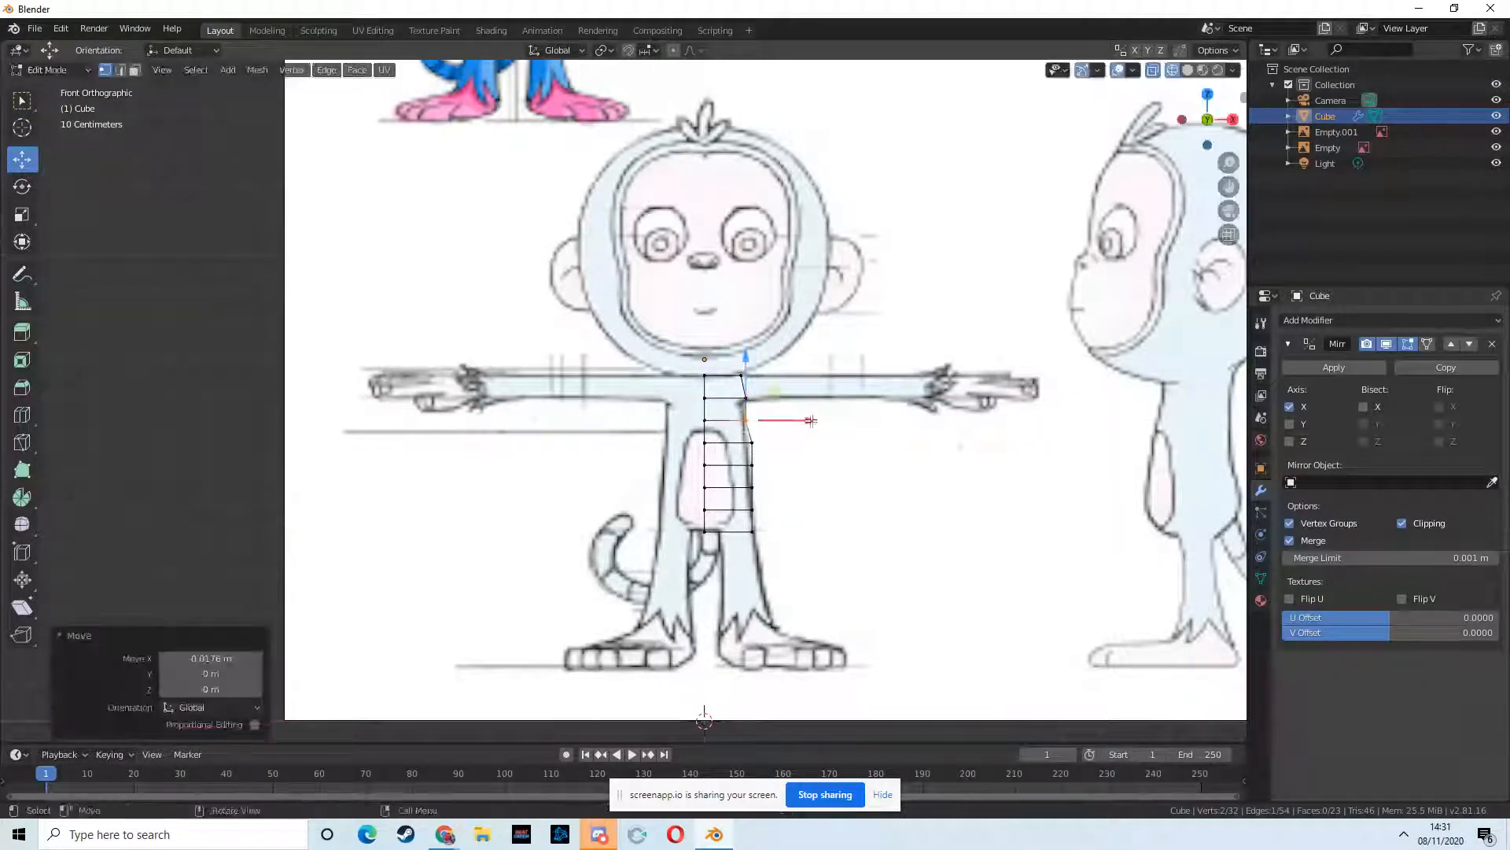
- Shift the fourth row's outer vertices inward about 0.013 m along X and the fifth row's about 0.015 m
click(22, 99)
click(755, 442)
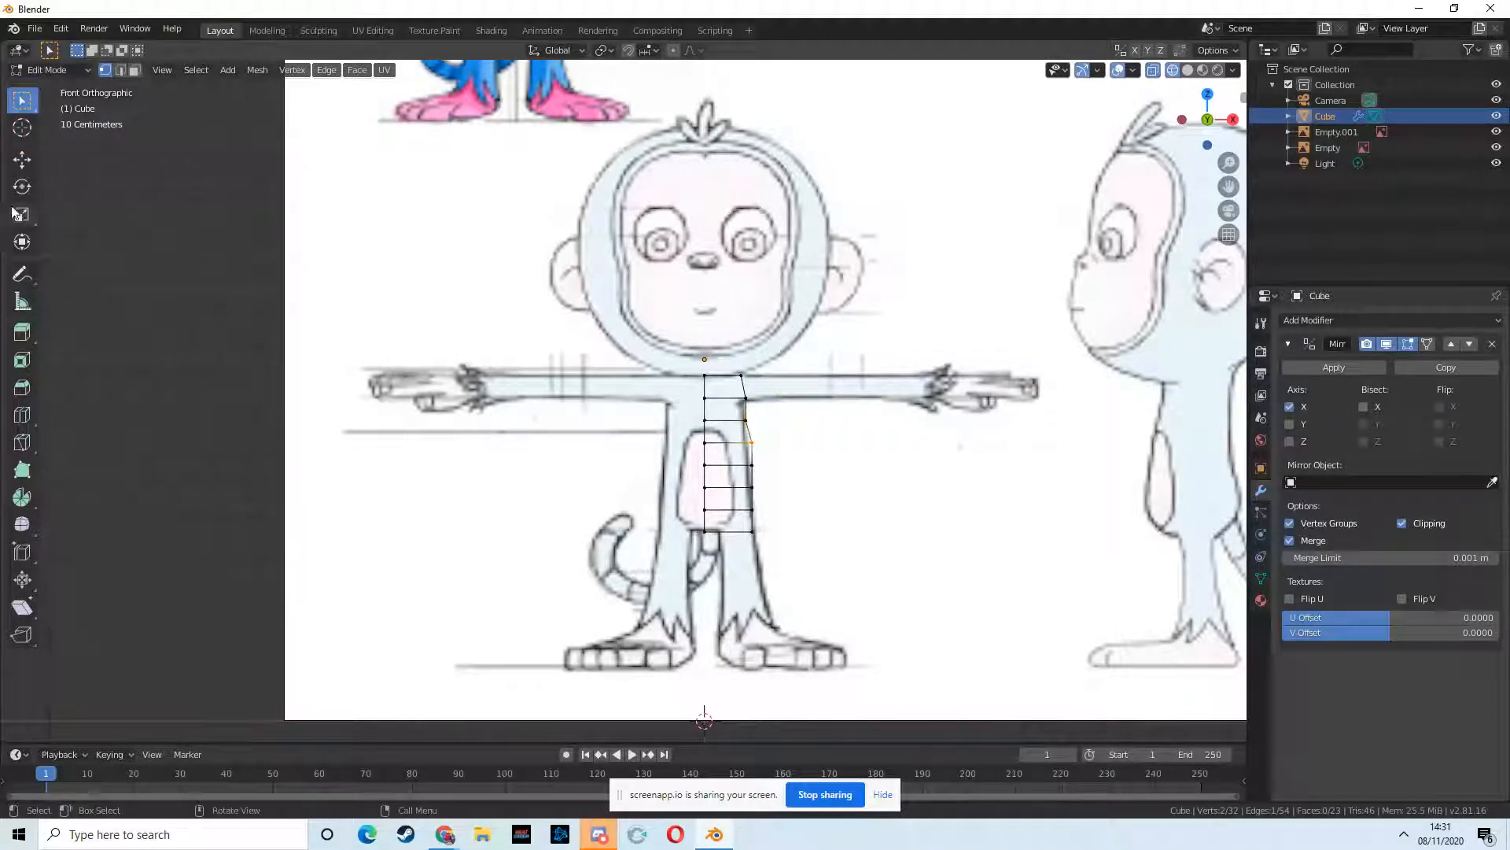
click(22, 159)
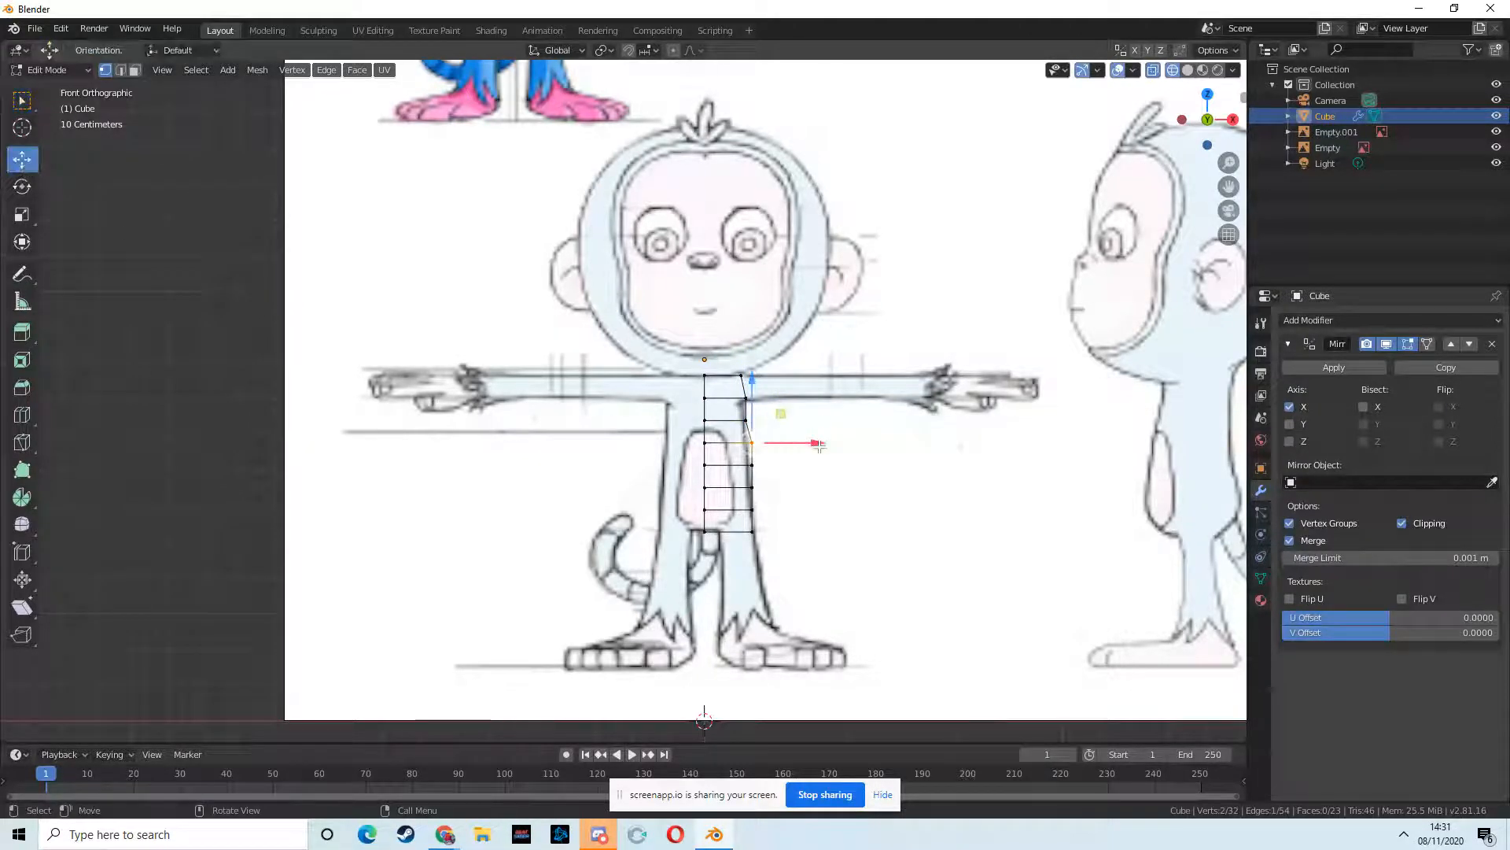
drag(814, 442, 809, 443)
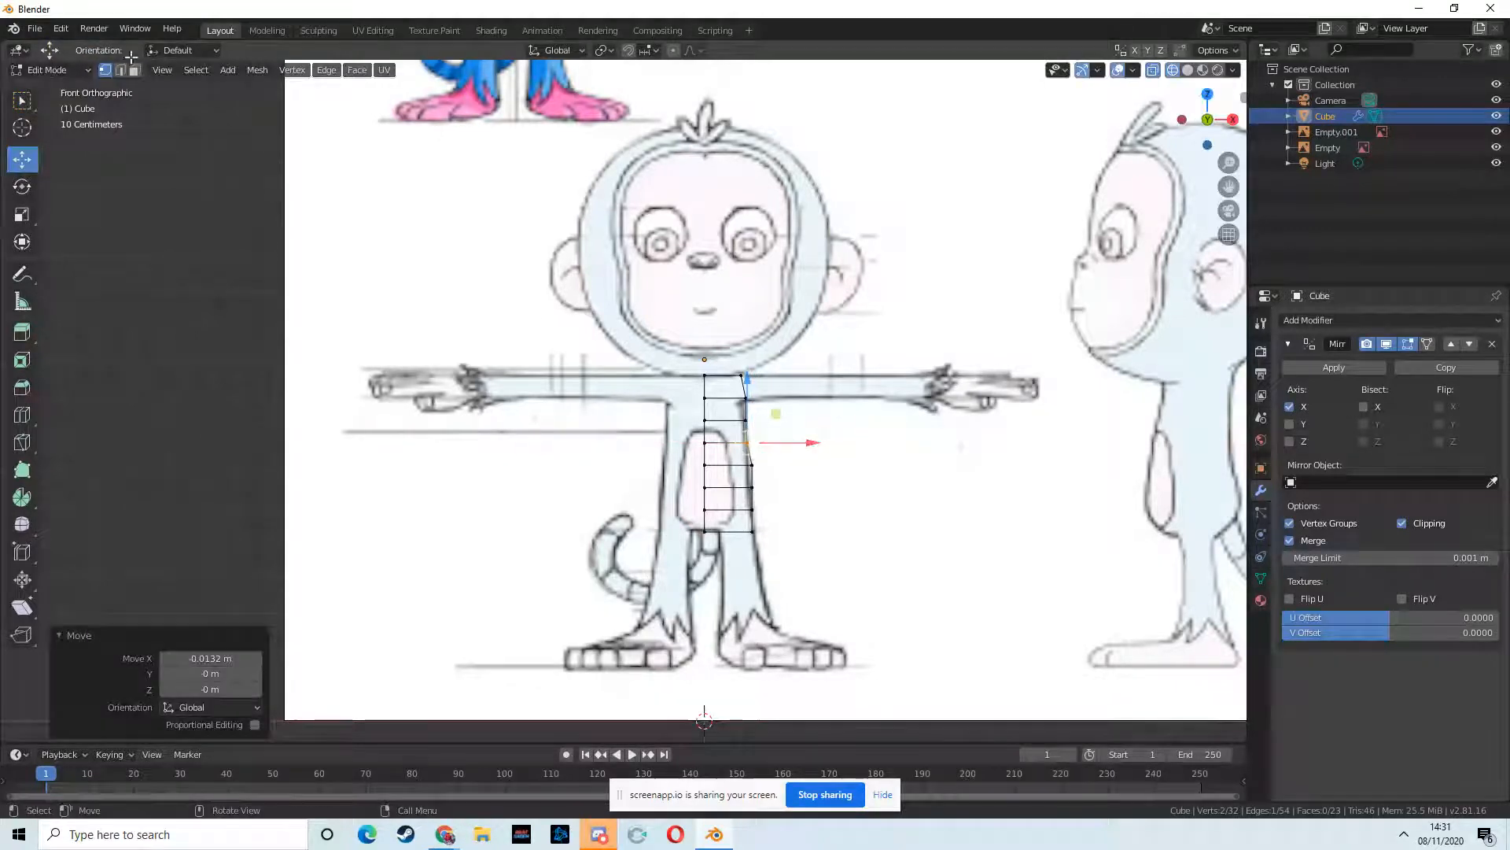
click(22, 100)
click(751, 464)
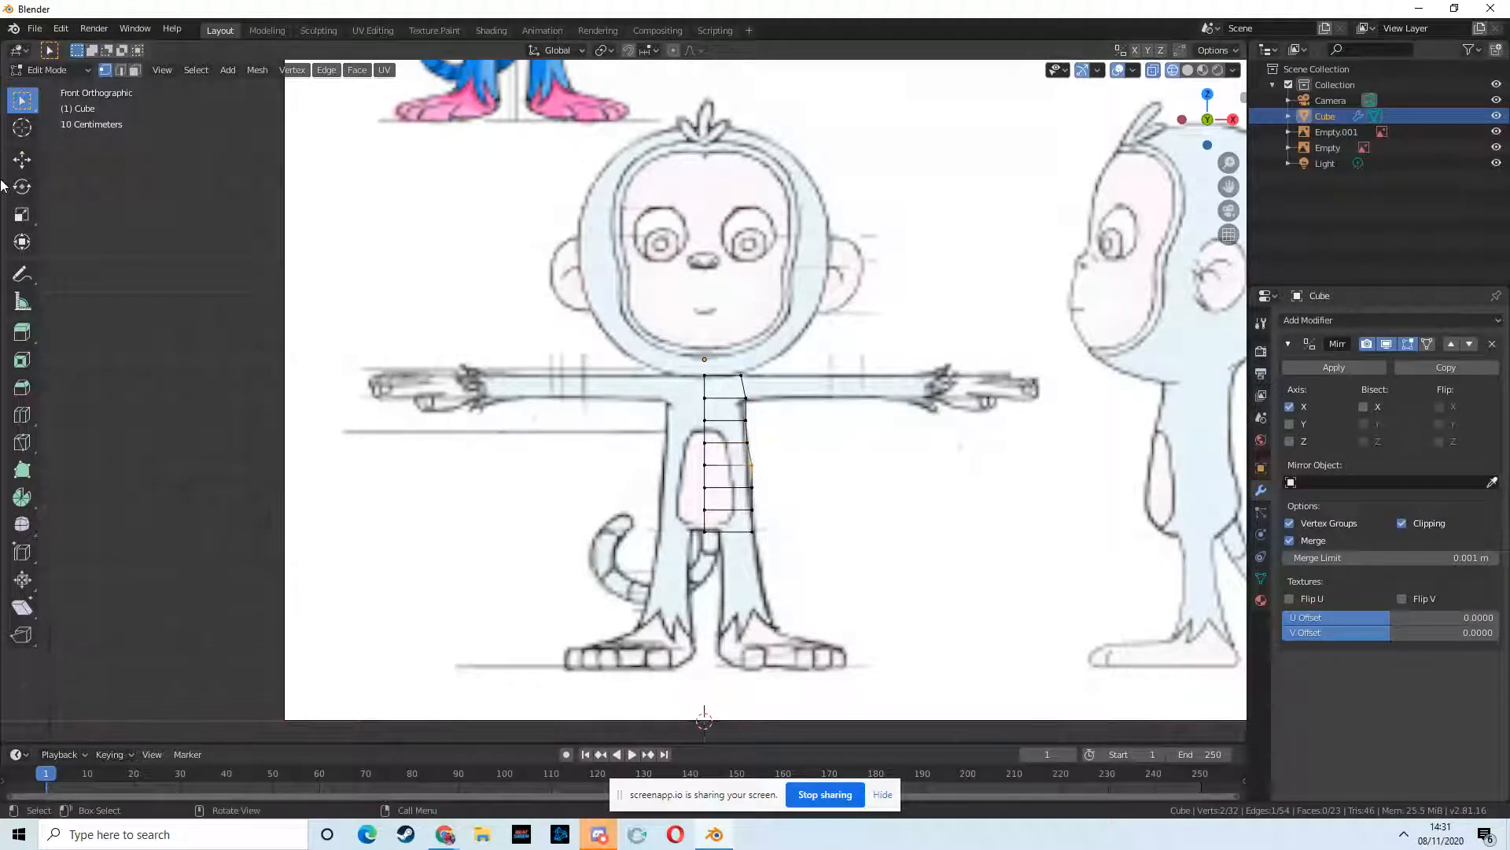
click(13, 165)
drag(811, 470, 806, 470)
- Move the sixth row's outer vertices inward about 0.011 m along X and select the outer vertices of the row below
click(23, 102)
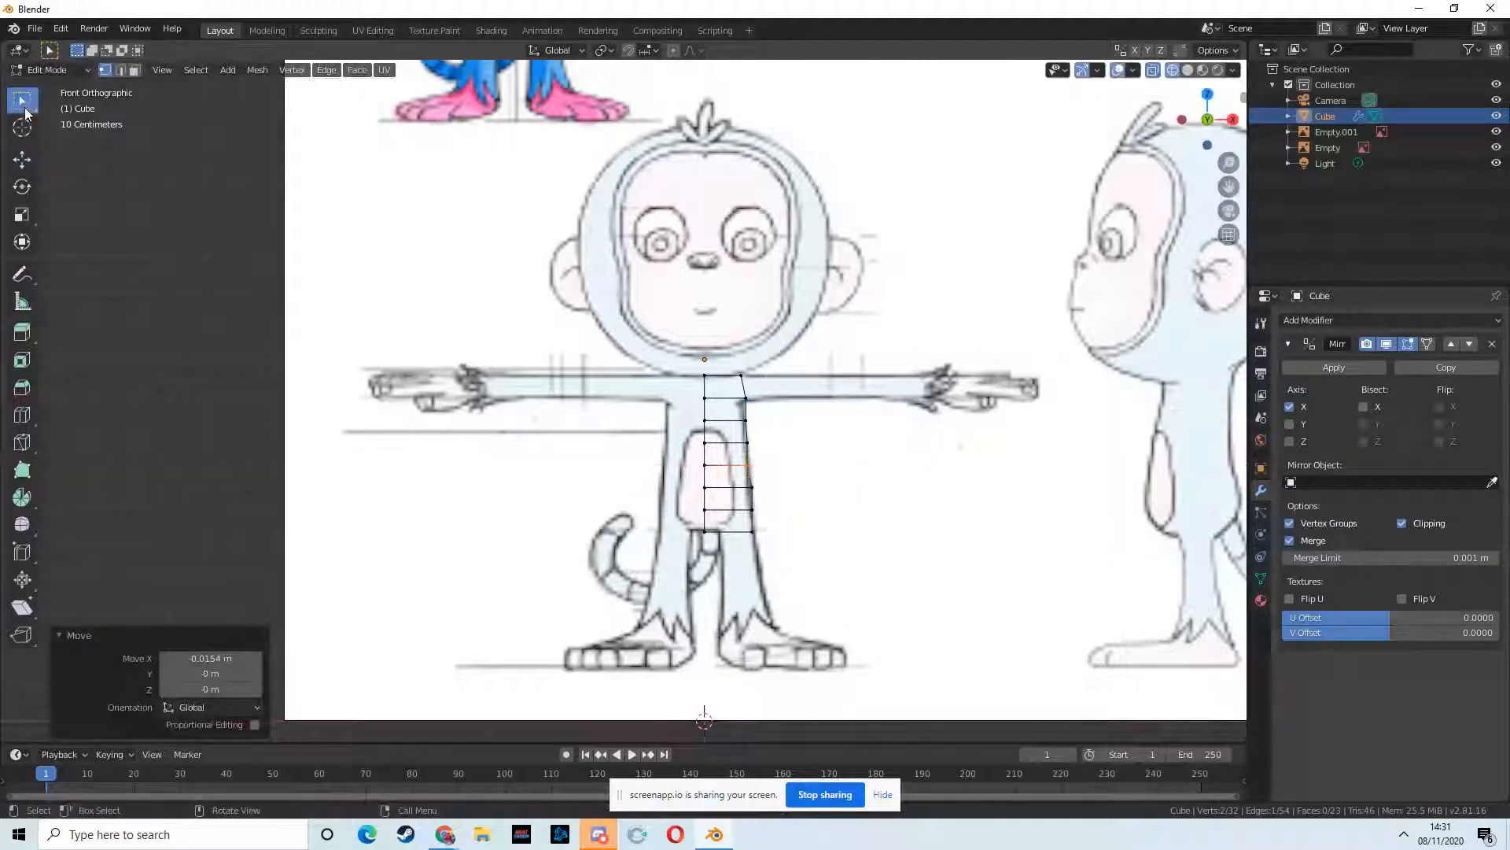
click(751, 488)
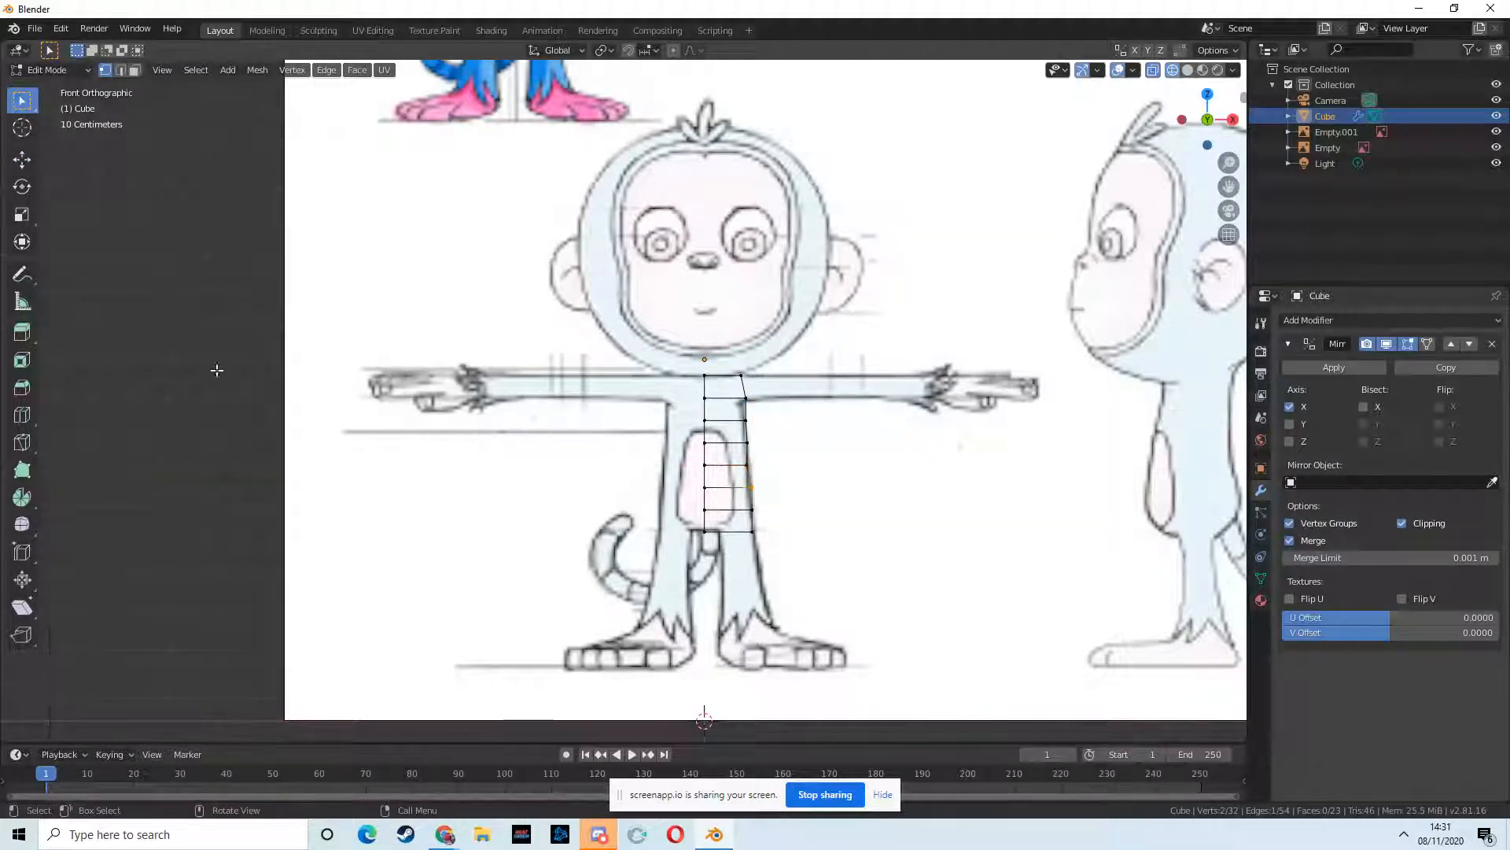
click(22, 161)
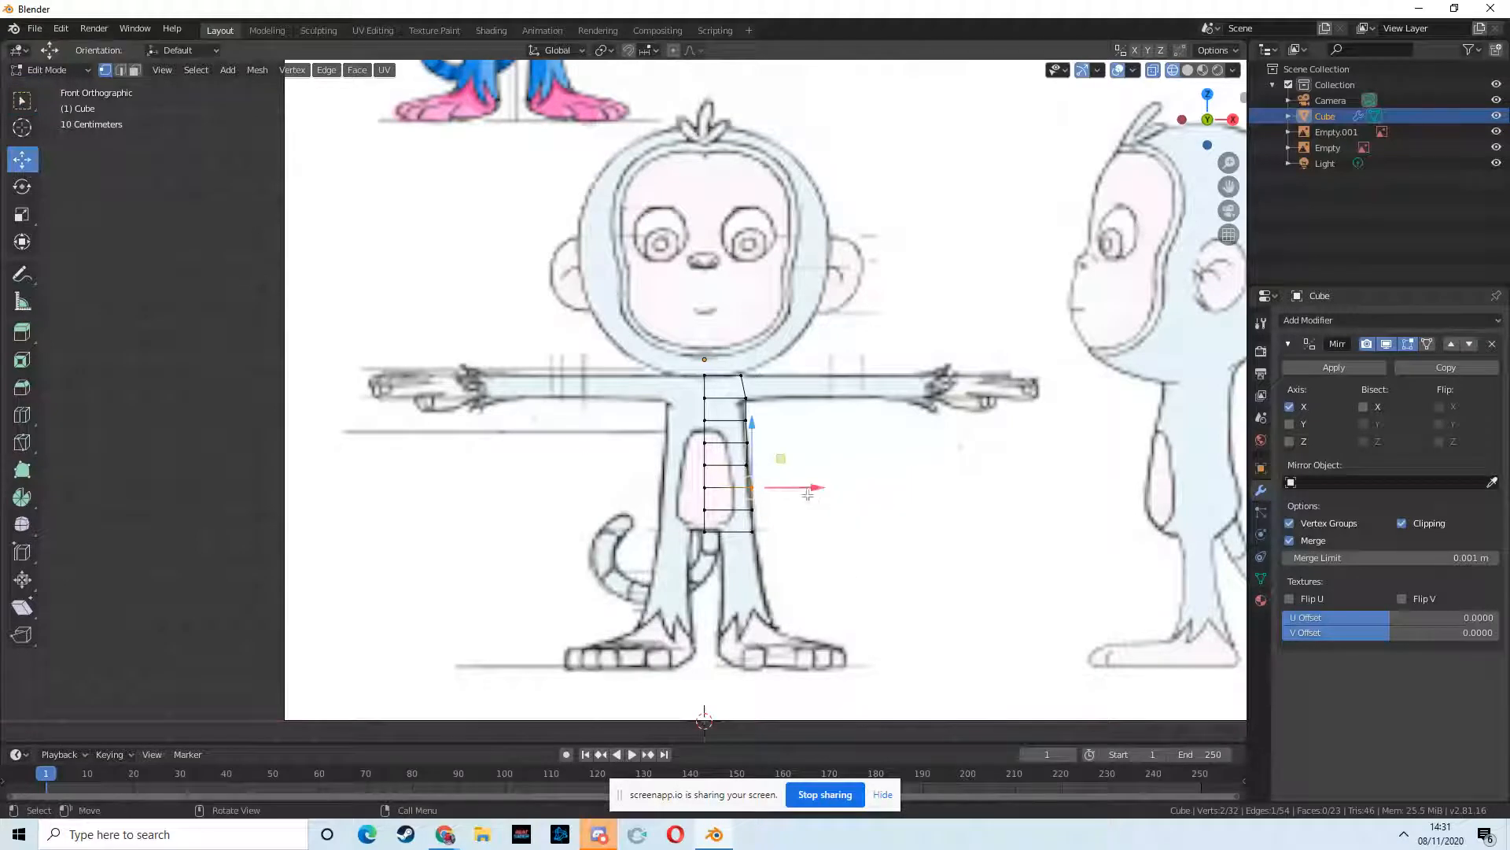
drag(809, 493, 811, 493)
key(w)
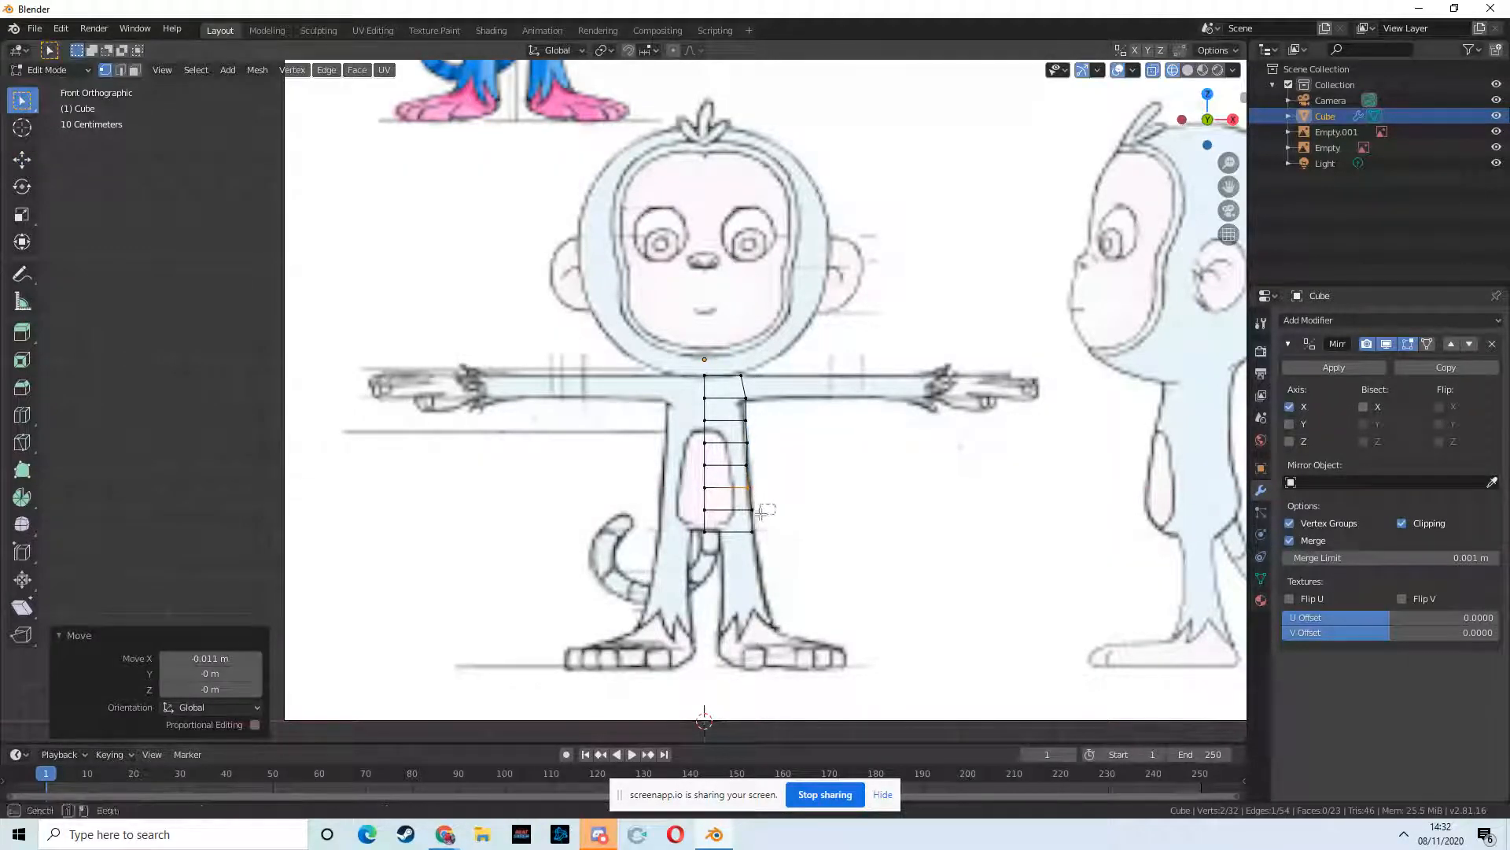
drag(762, 512, 751, 519)
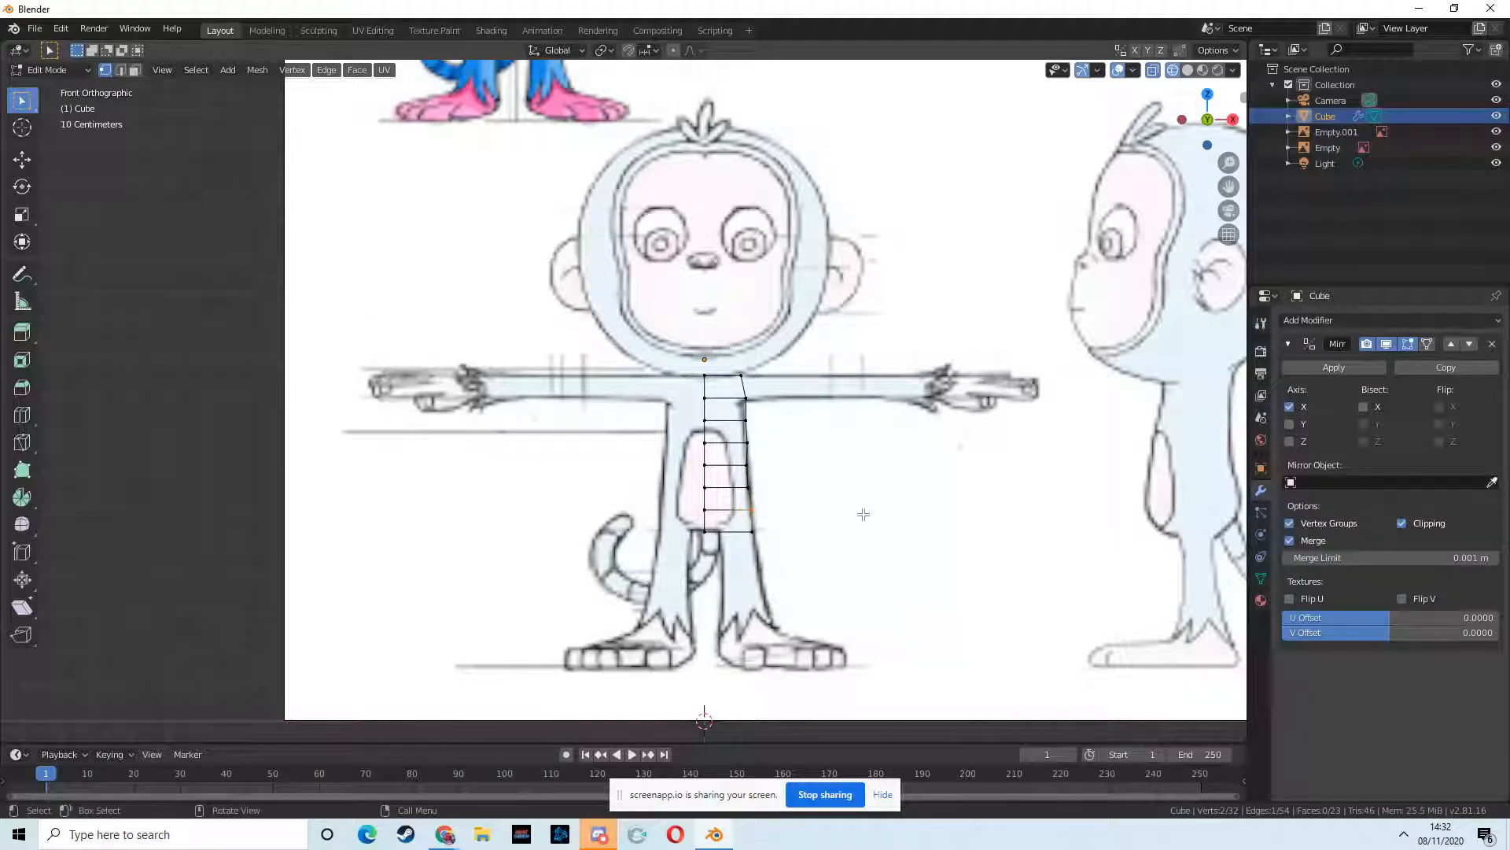
- In the right orthographic view, move the torso's top back vertices forward about 0.024 m along Y to meet the neck outline
click(1229, 123)
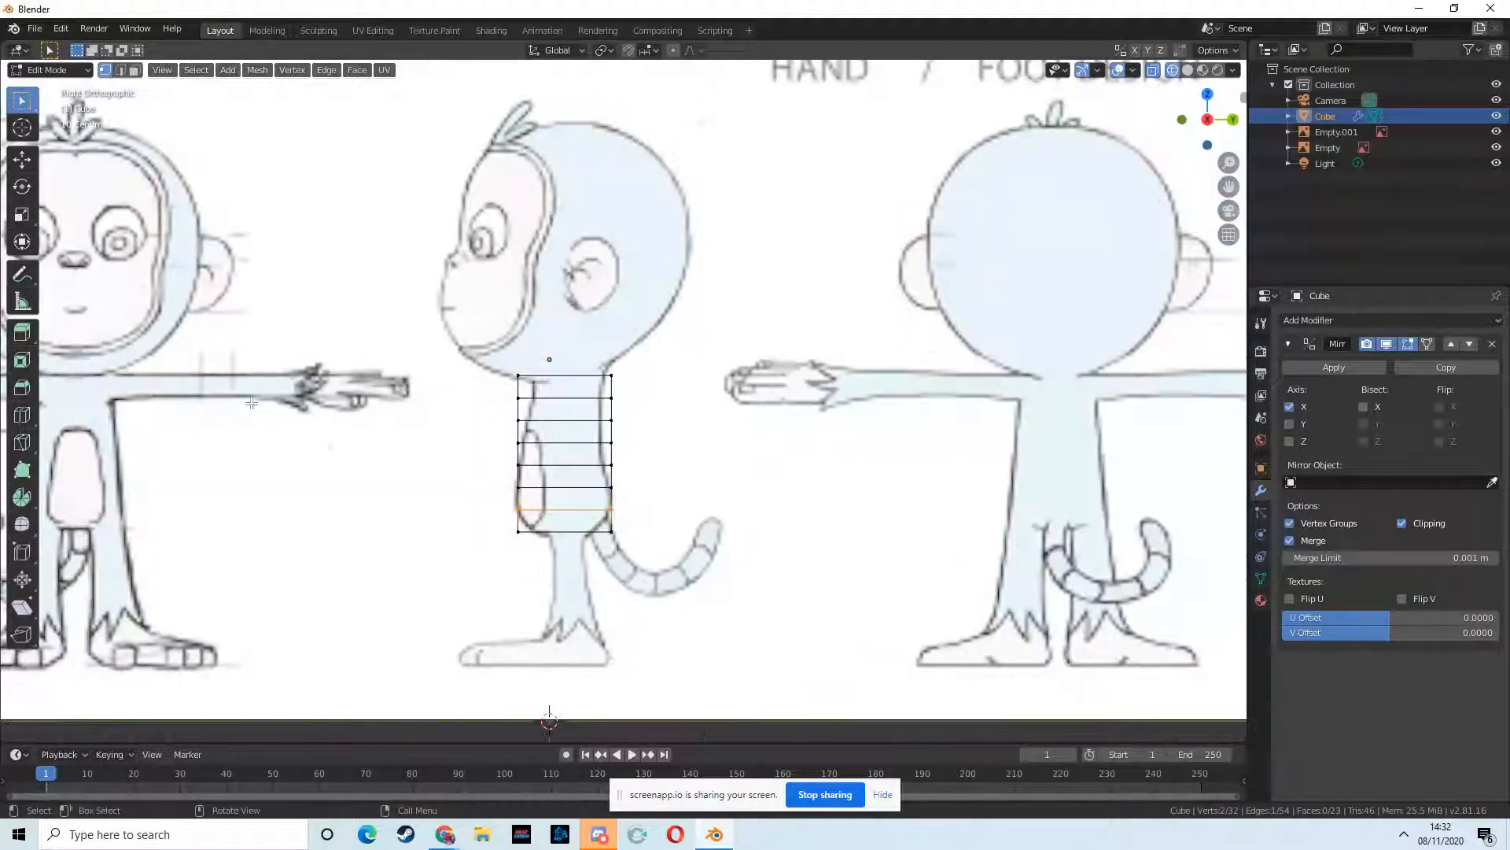
click(607, 377)
click(20, 160)
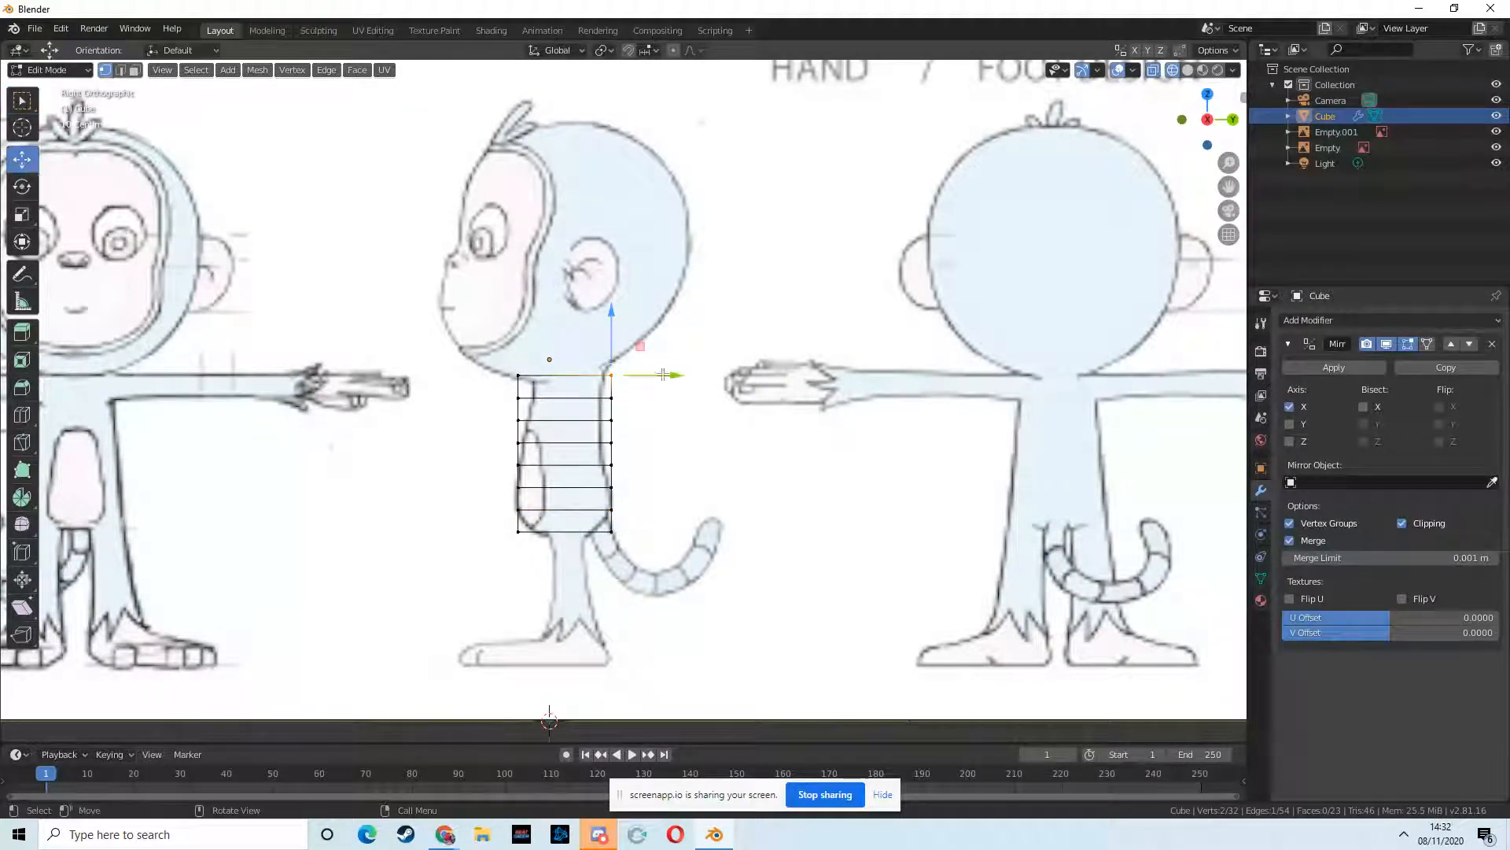
drag(663, 374, 656, 374)
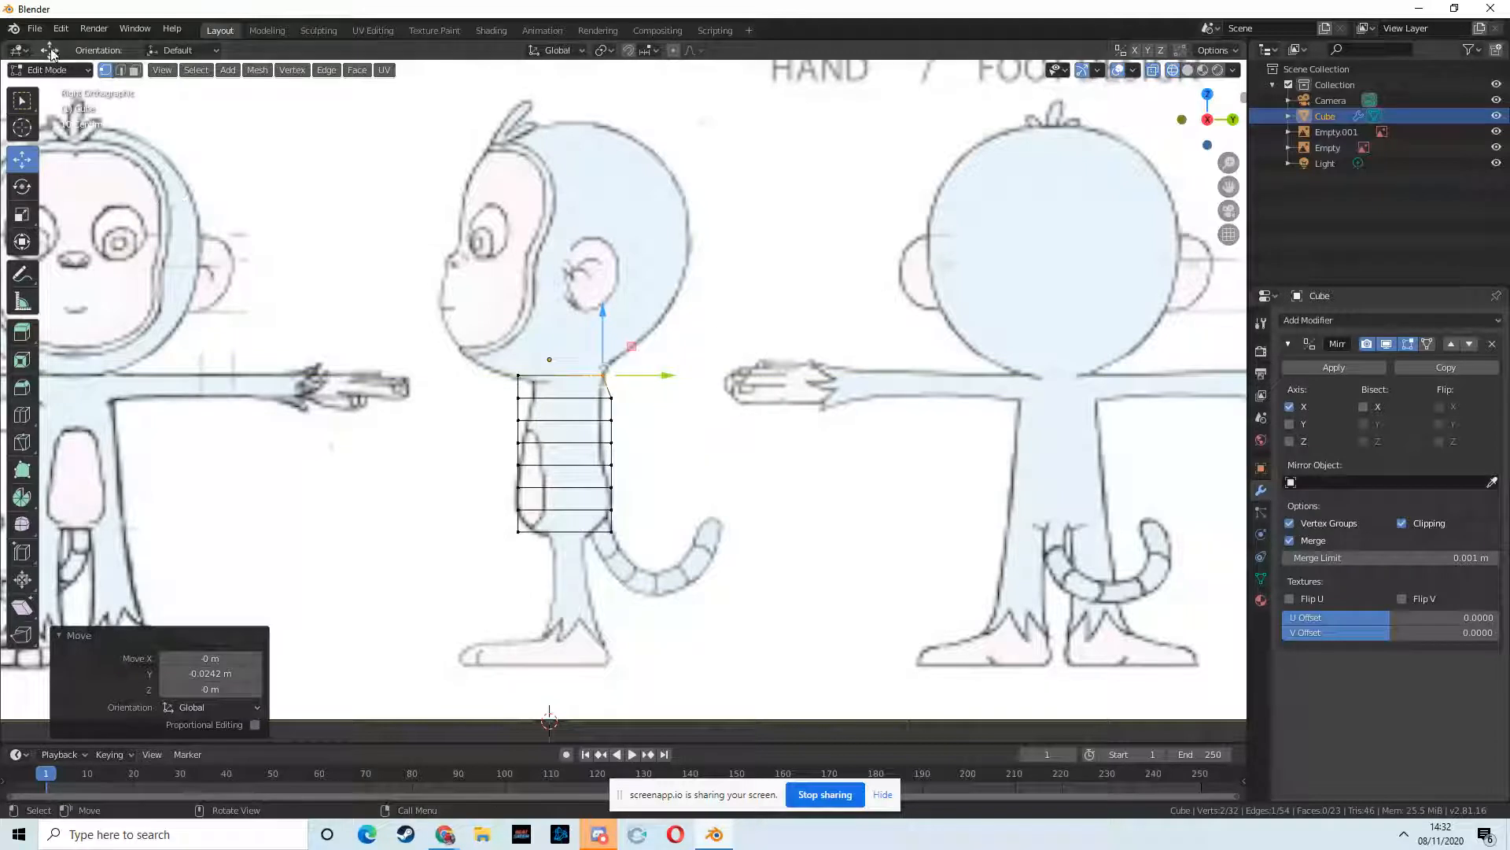
- Move the back vertices of the second row forward about 0.033 m along Y, and align the third row's with the back outline
click(22, 100)
click(606, 386)
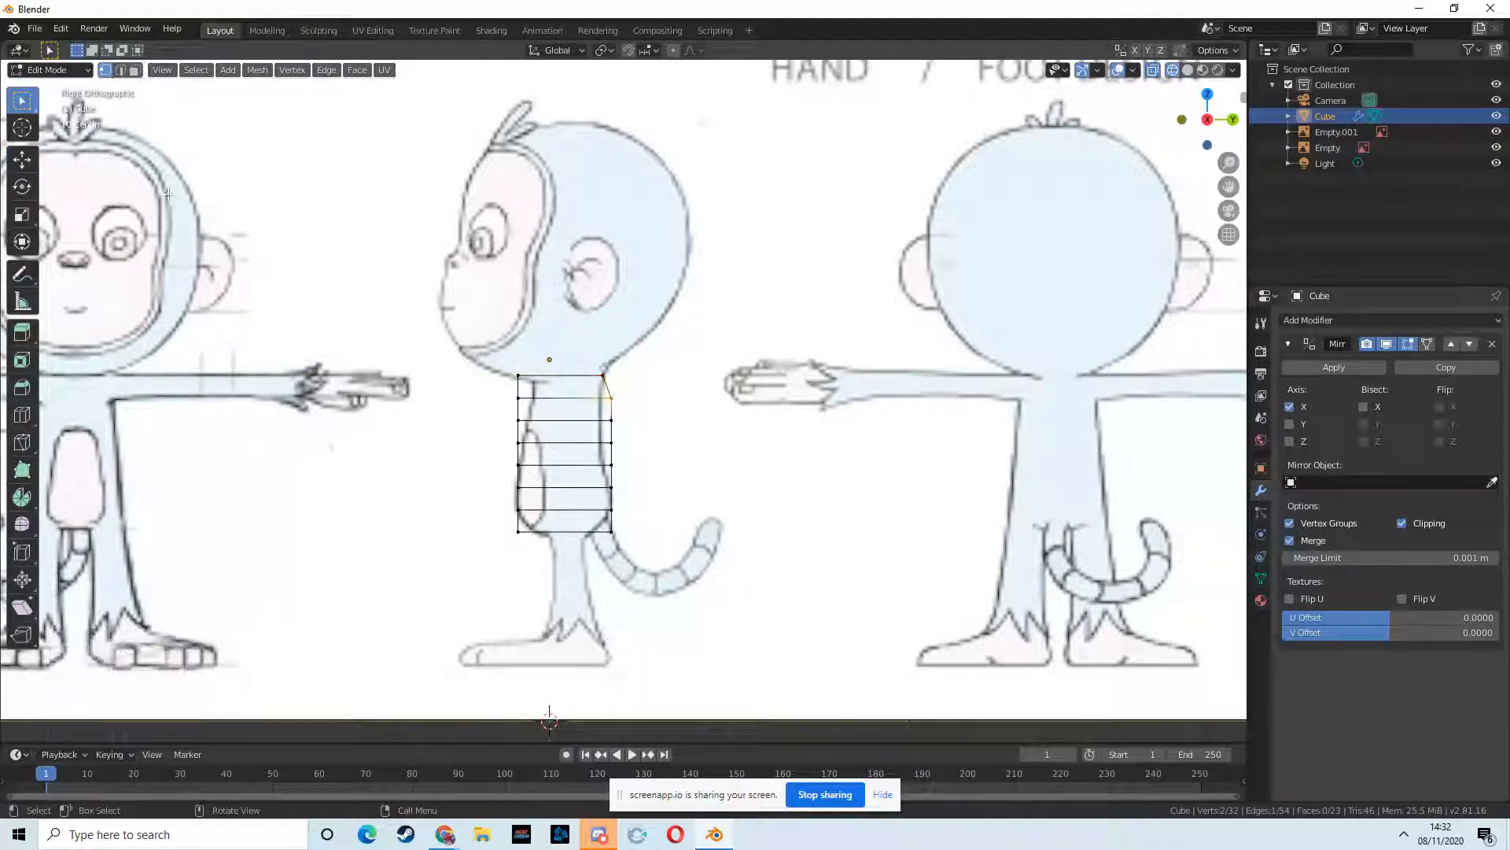
click(21, 159)
drag(674, 397, 661, 397)
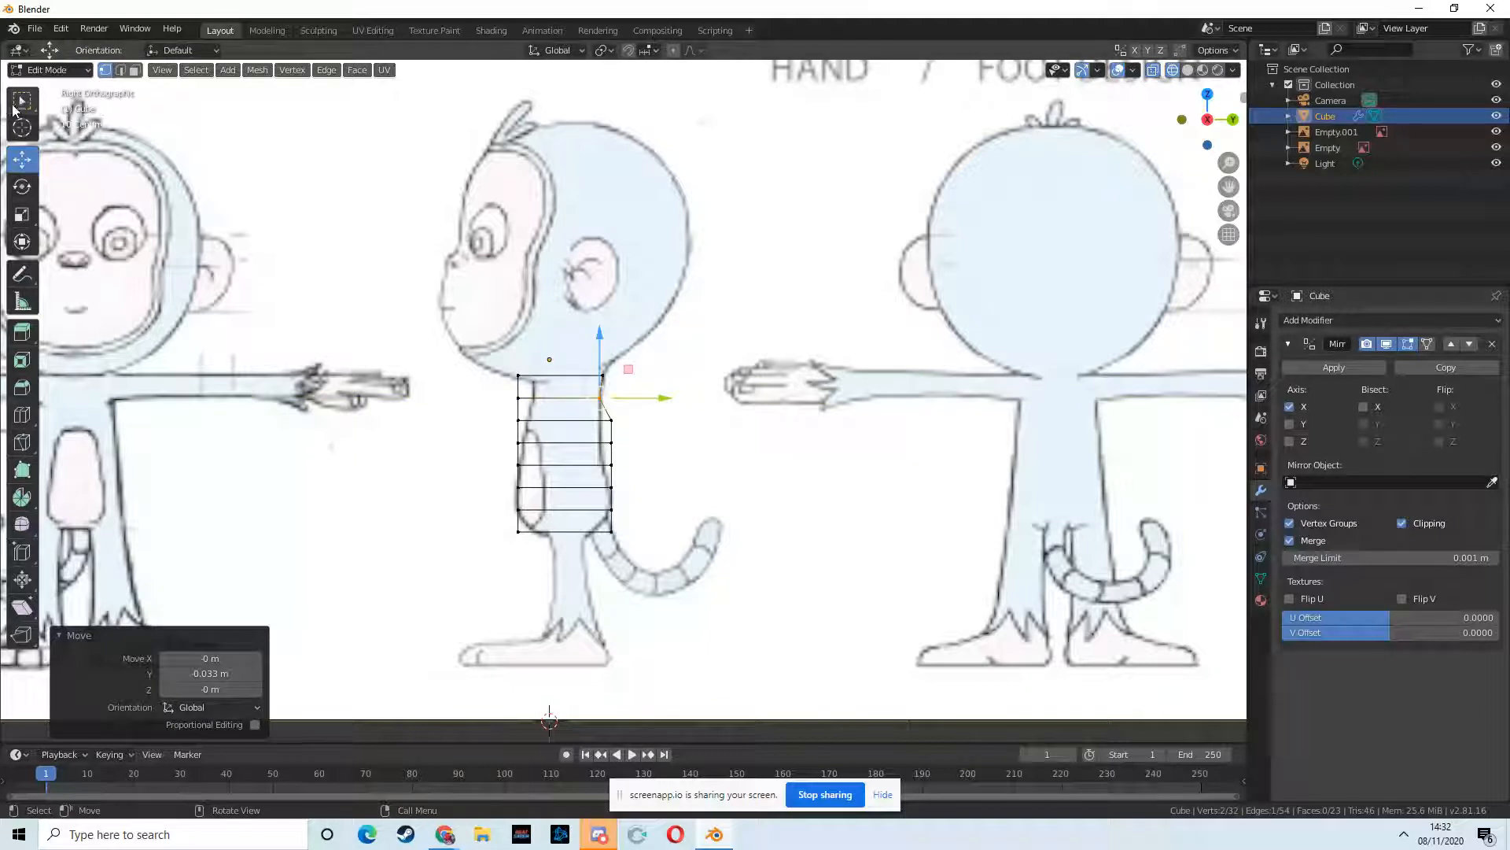
click(21, 100)
click(611, 420)
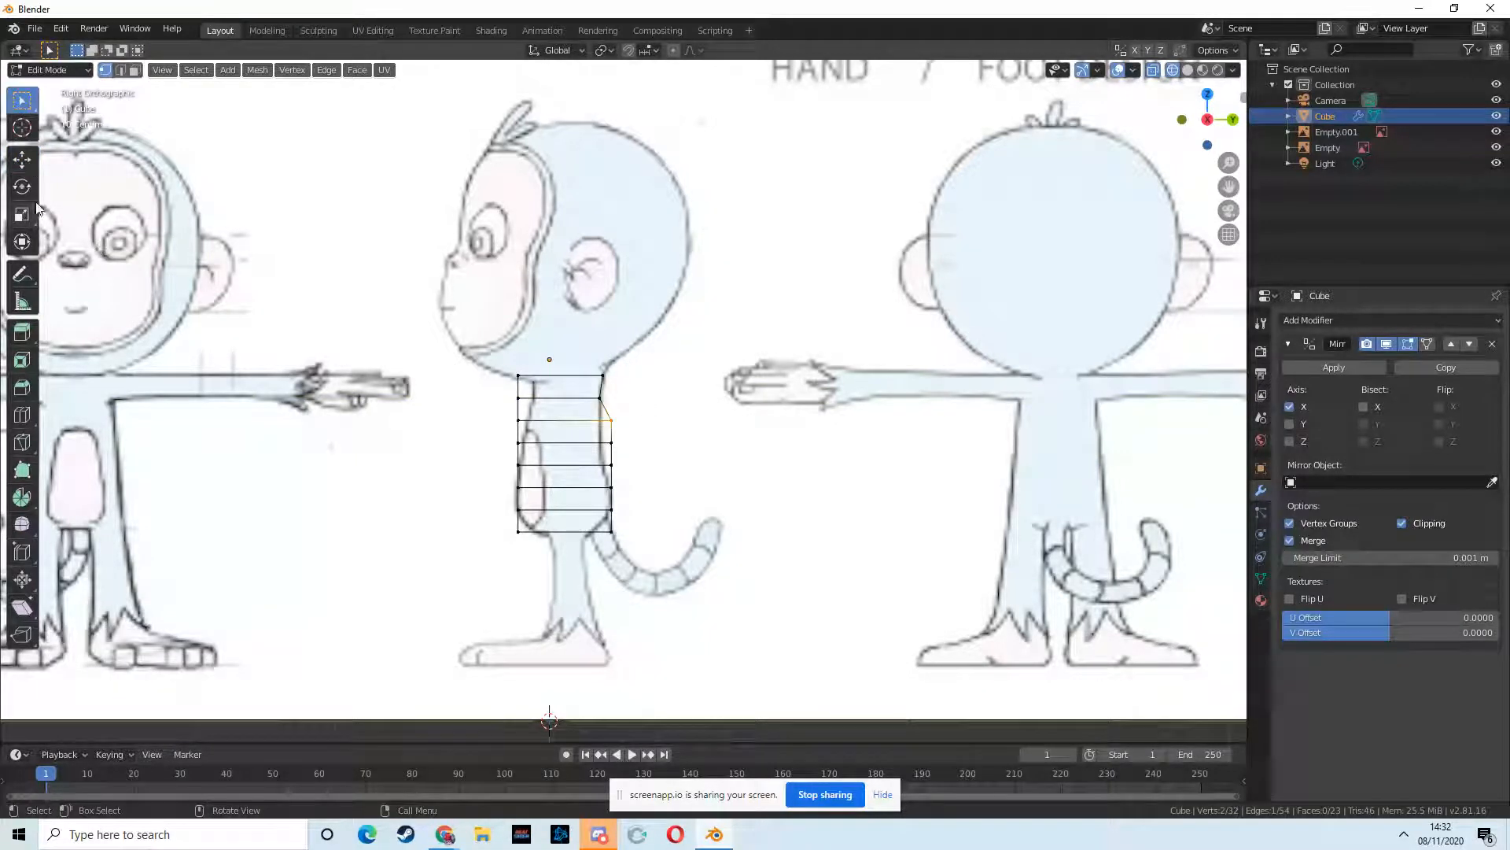
click(21, 160)
drag(669, 421, 659, 419)
- Move the fourth row's back vertices forward about 0.031 m along Y and the fifth row's about 0.024 m
click(29, 105)
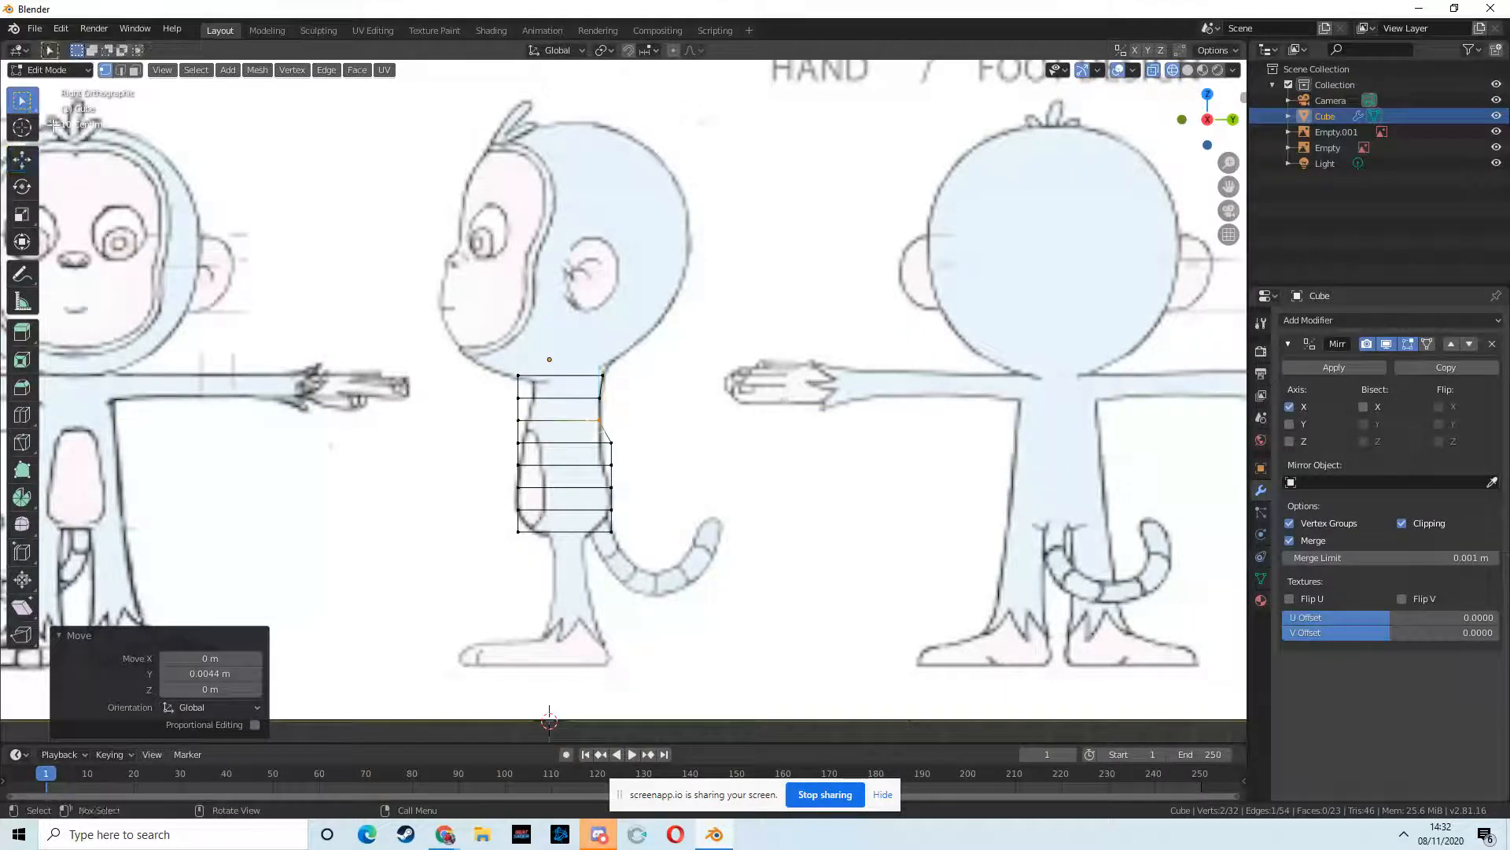
click(611, 442)
click(21, 163)
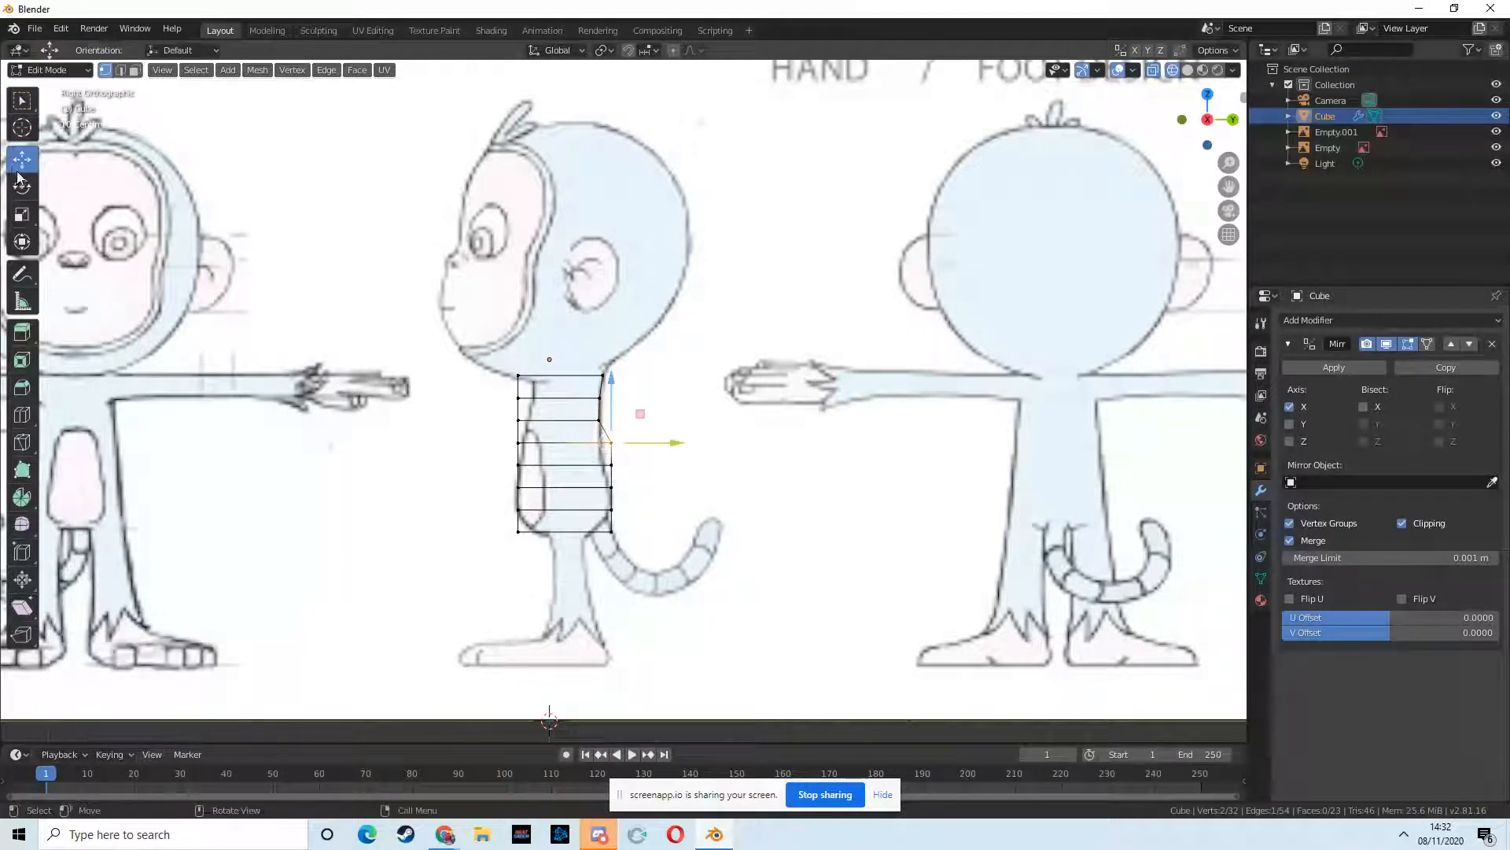
drag(675, 443, 664, 447)
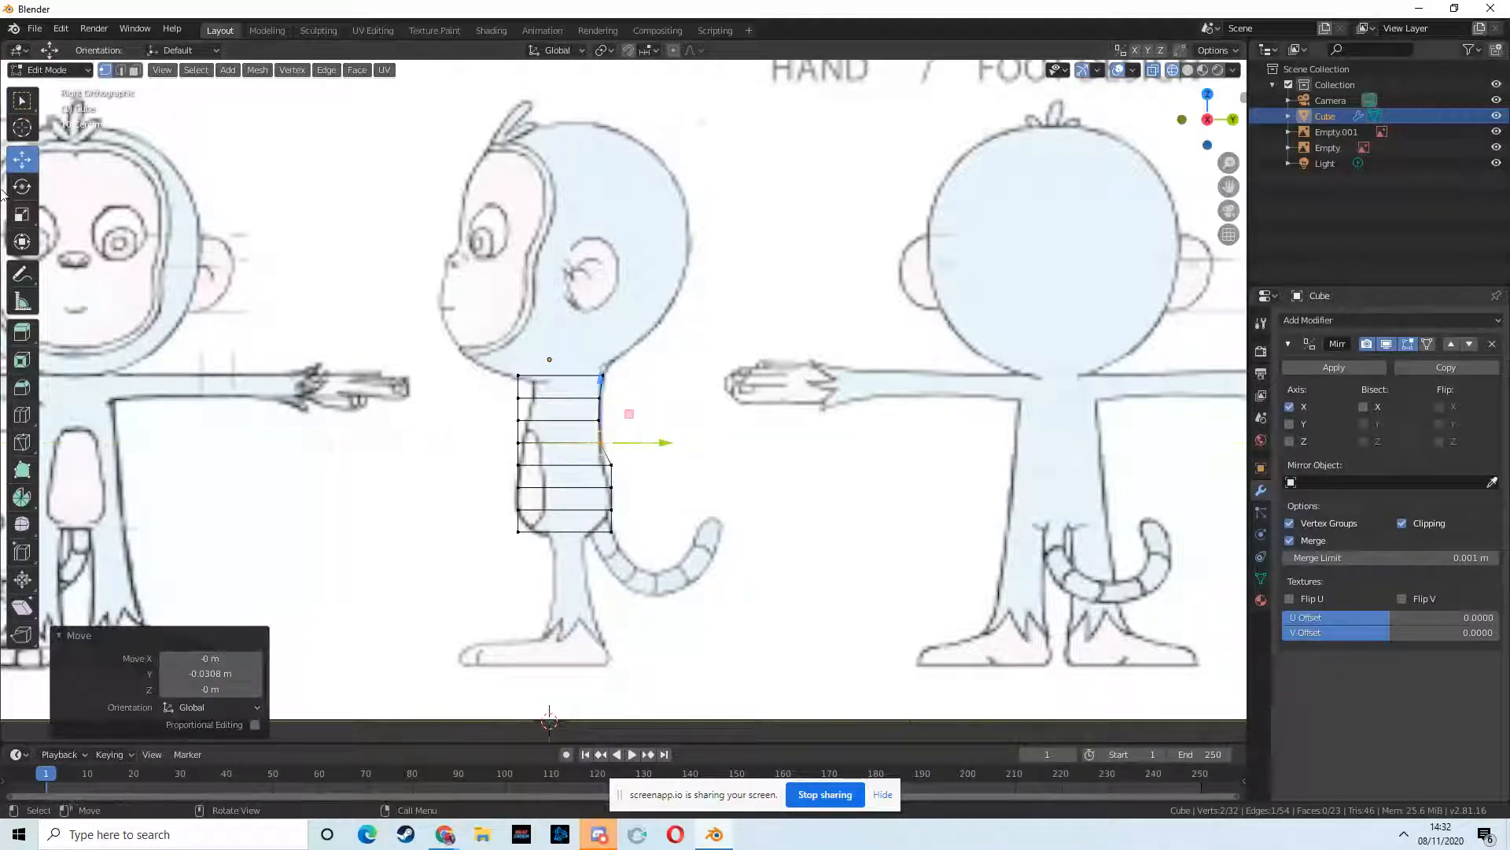
click(22, 100)
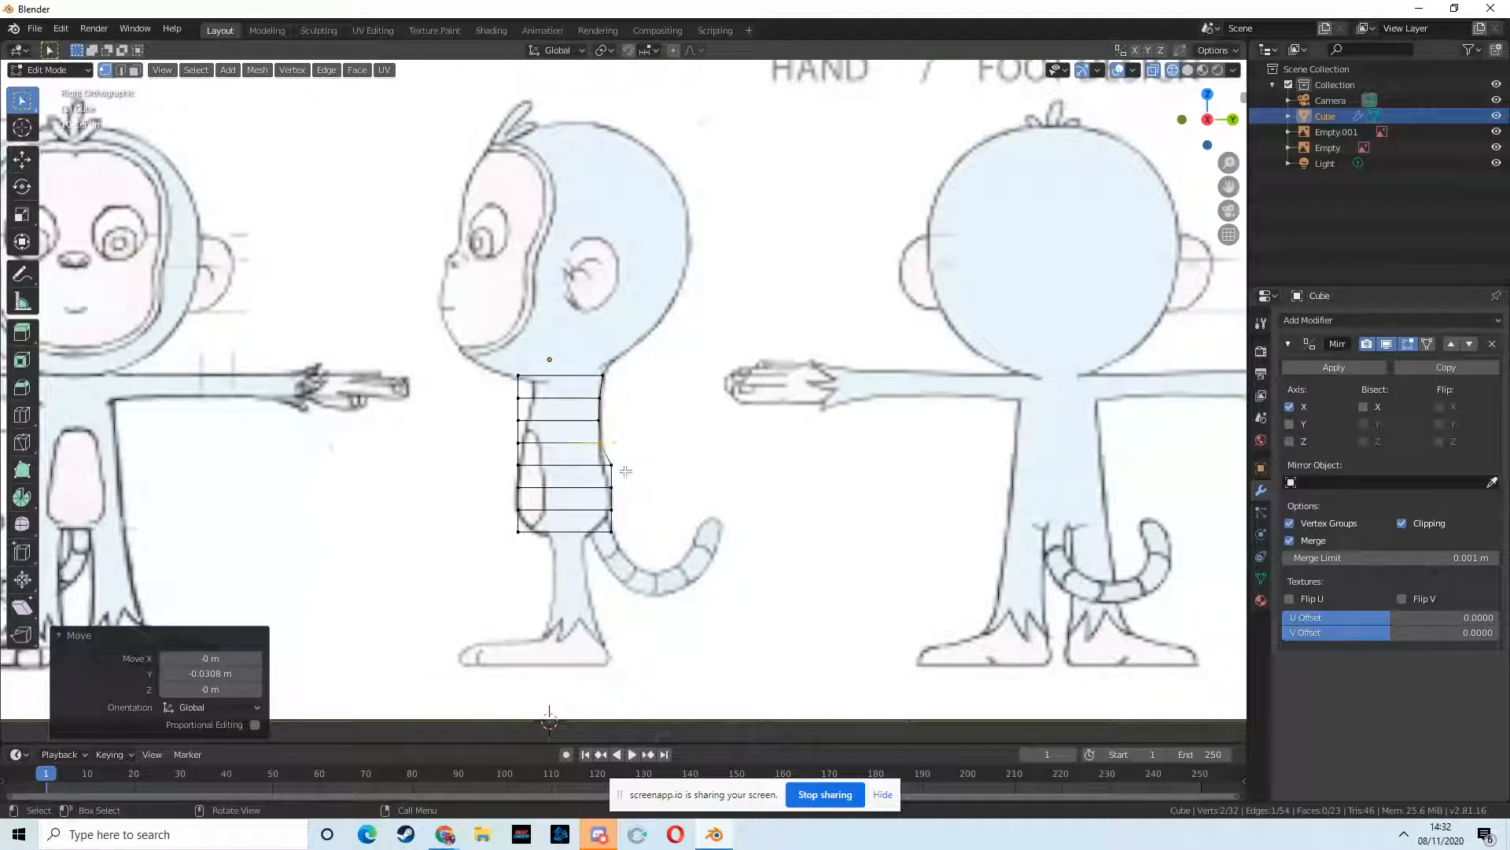
click(619, 463)
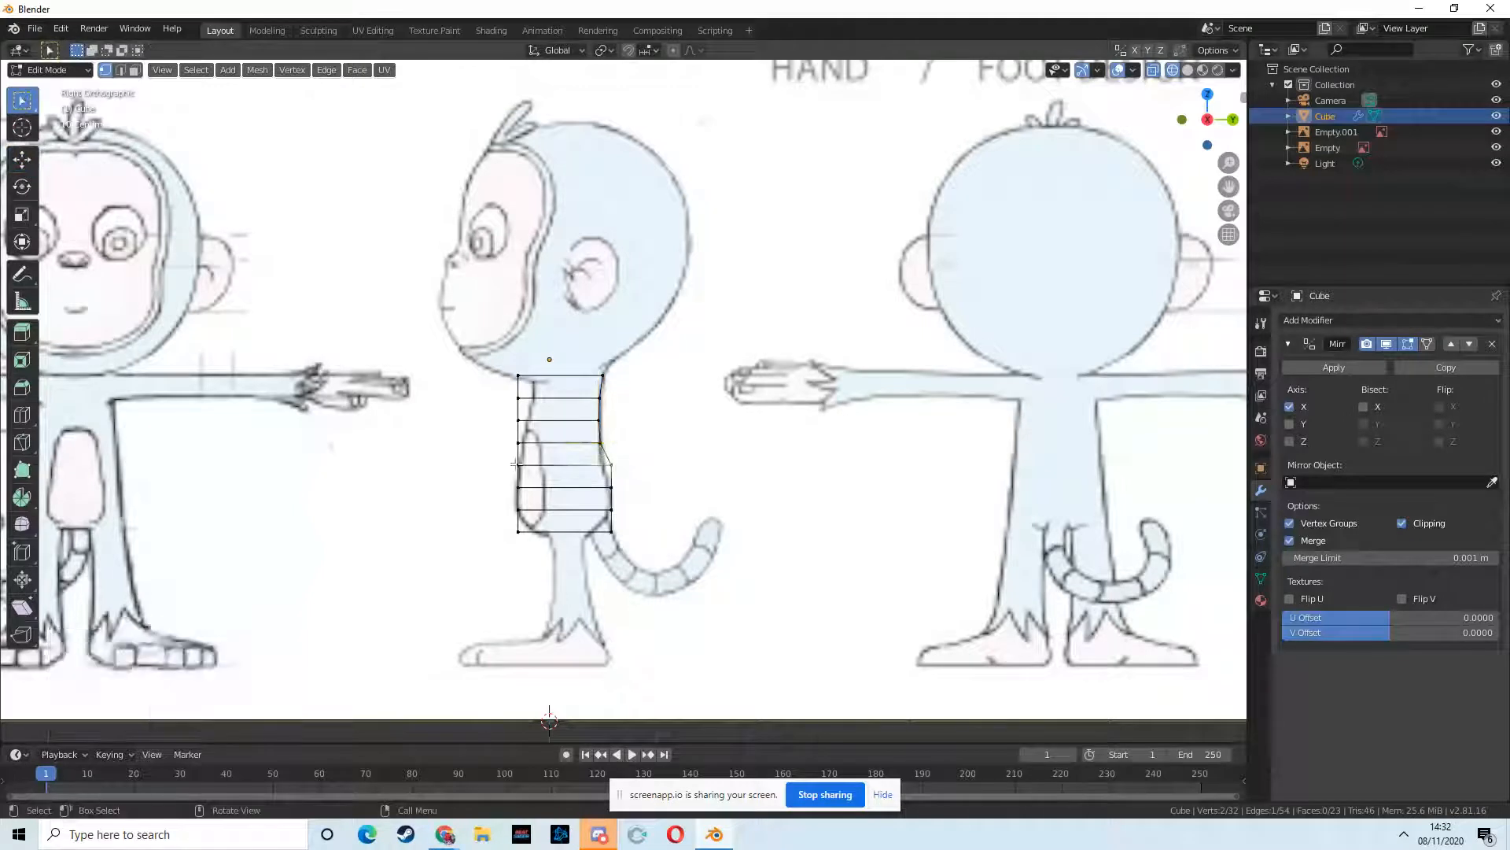
click(21, 159)
drag(679, 465, 667, 465)
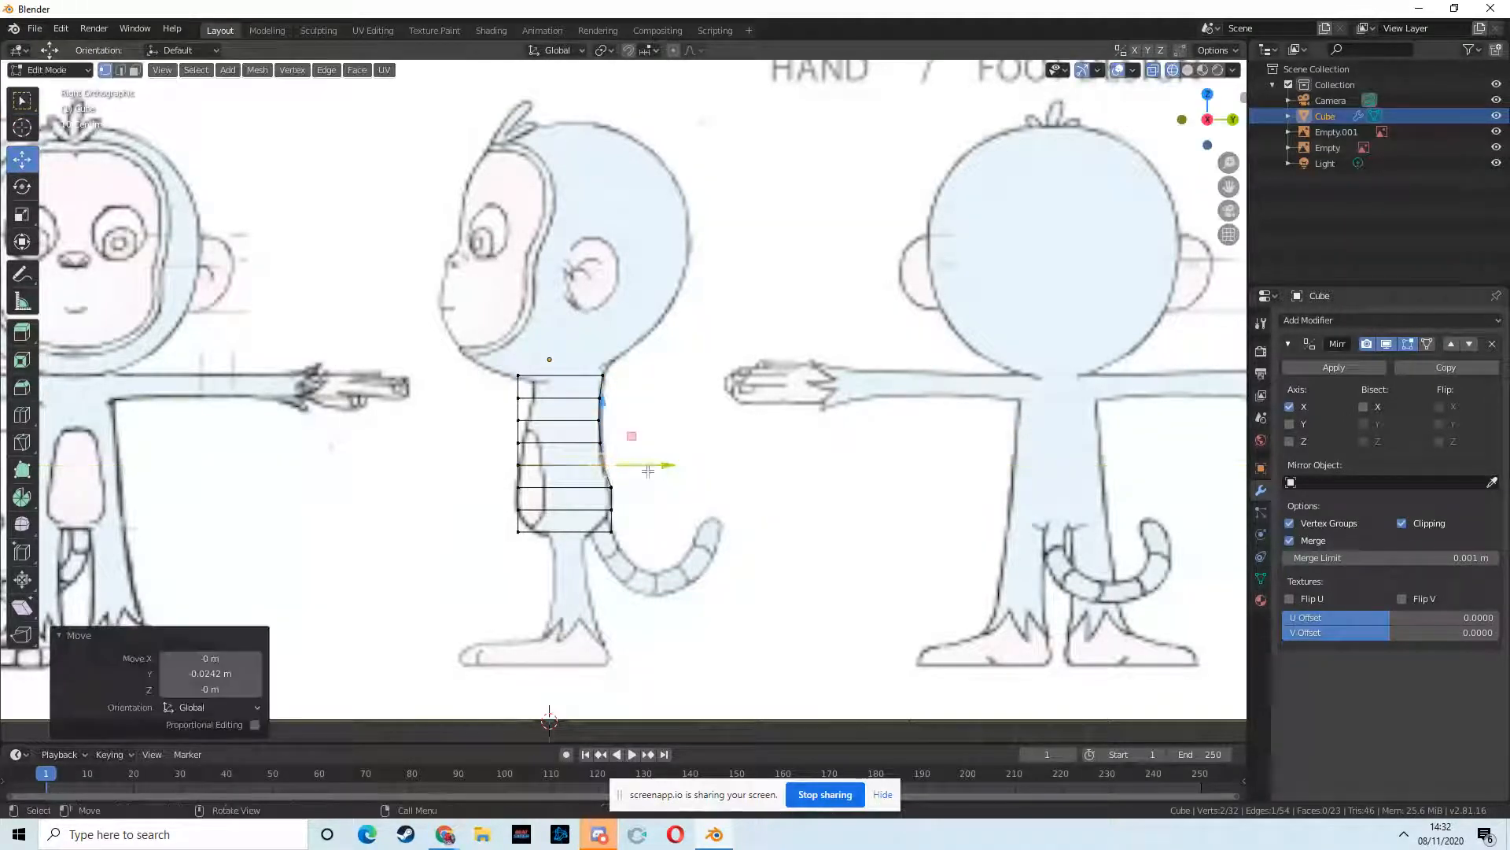
- Move the seventh row's back vertices forward about 0.009 m along Y and the bottom row's back vertices forward about 0.048 m
click(21, 99)
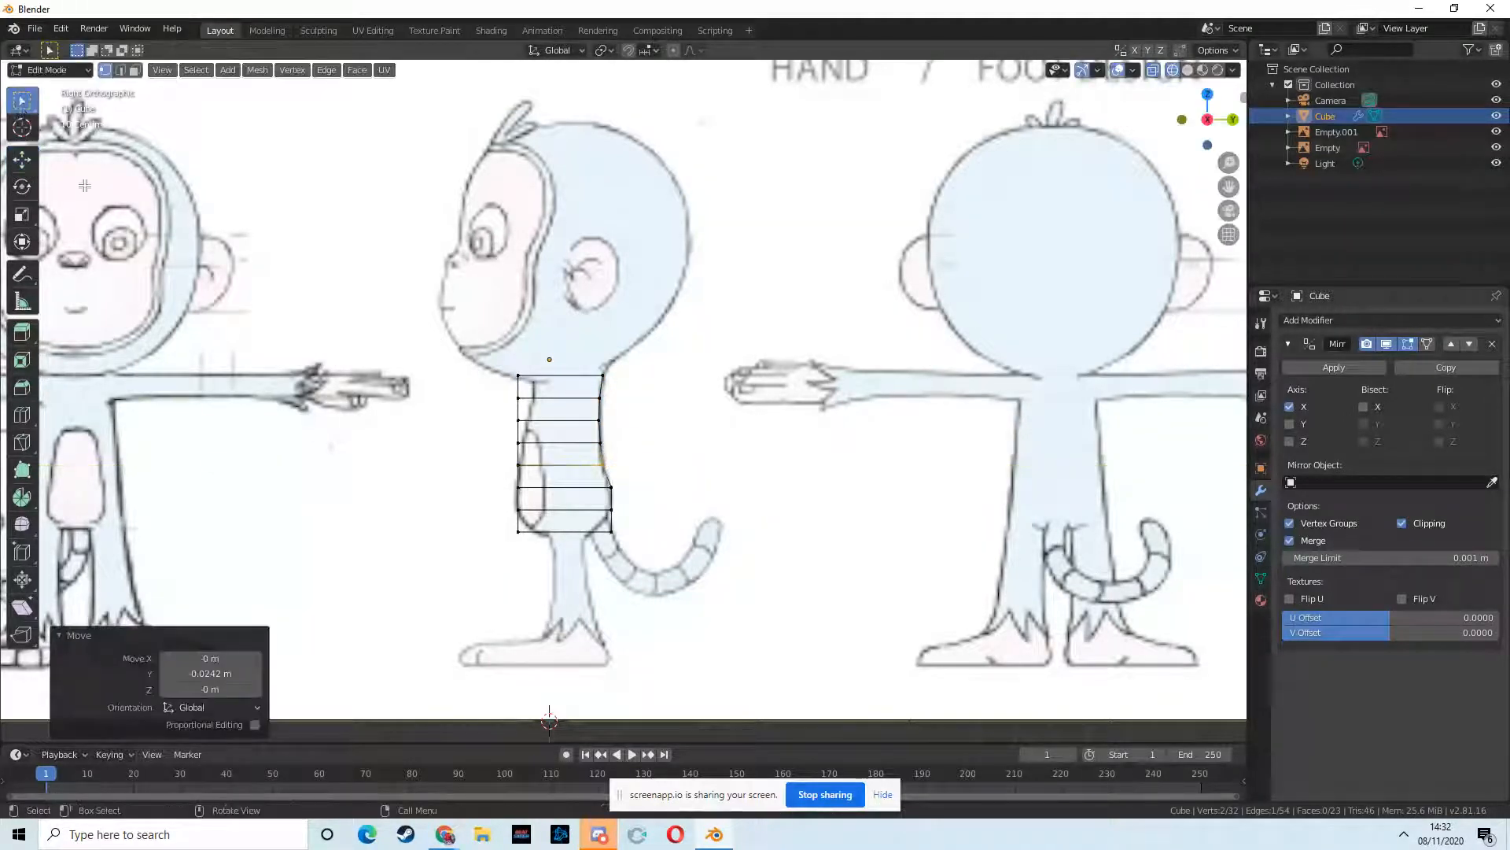
click(611, 509)
click(21, 158)
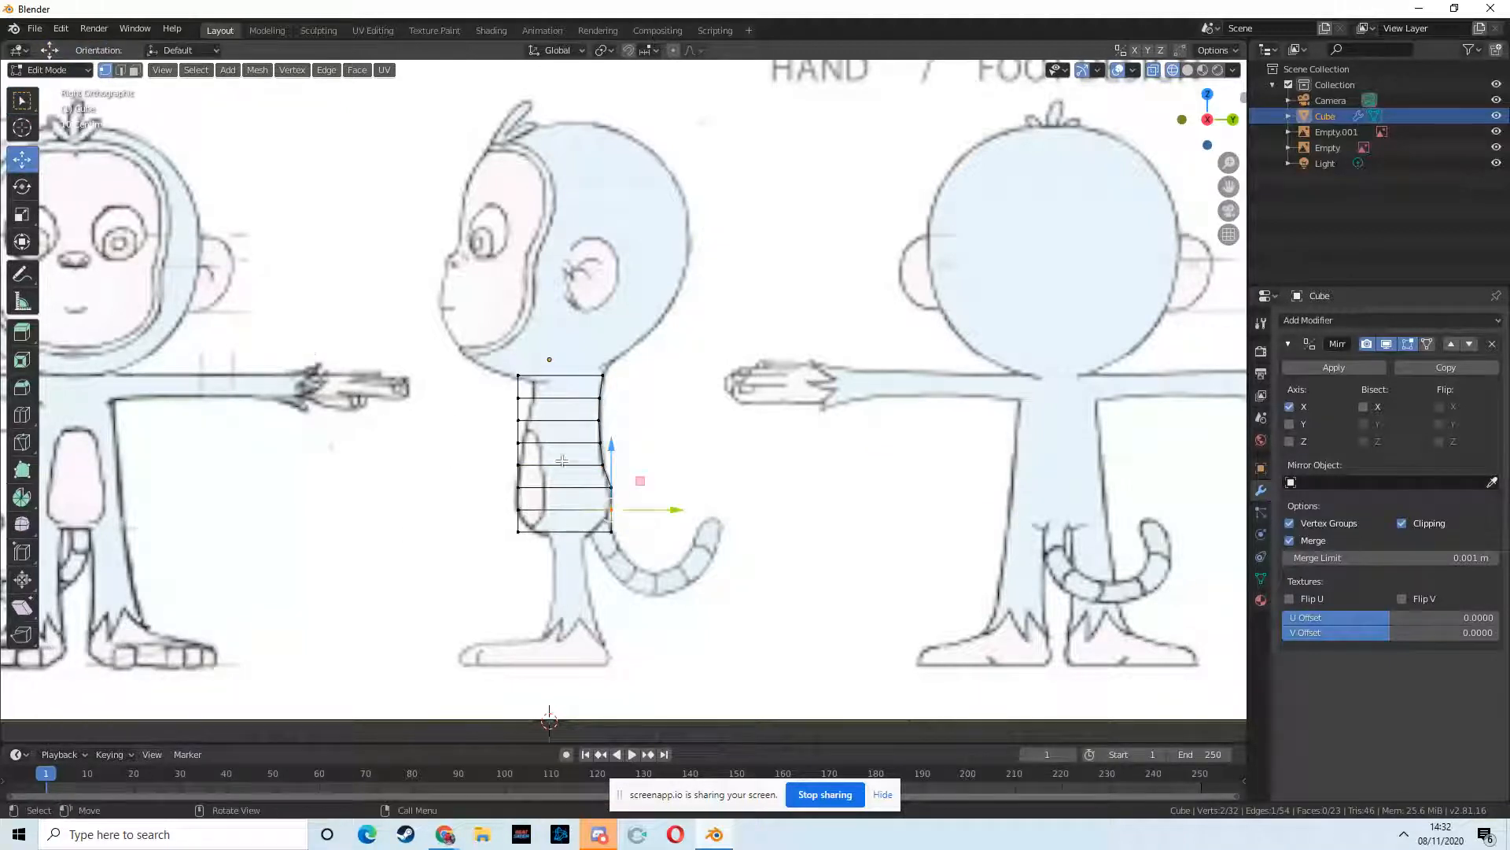
drag(686, 512, 670, 509)
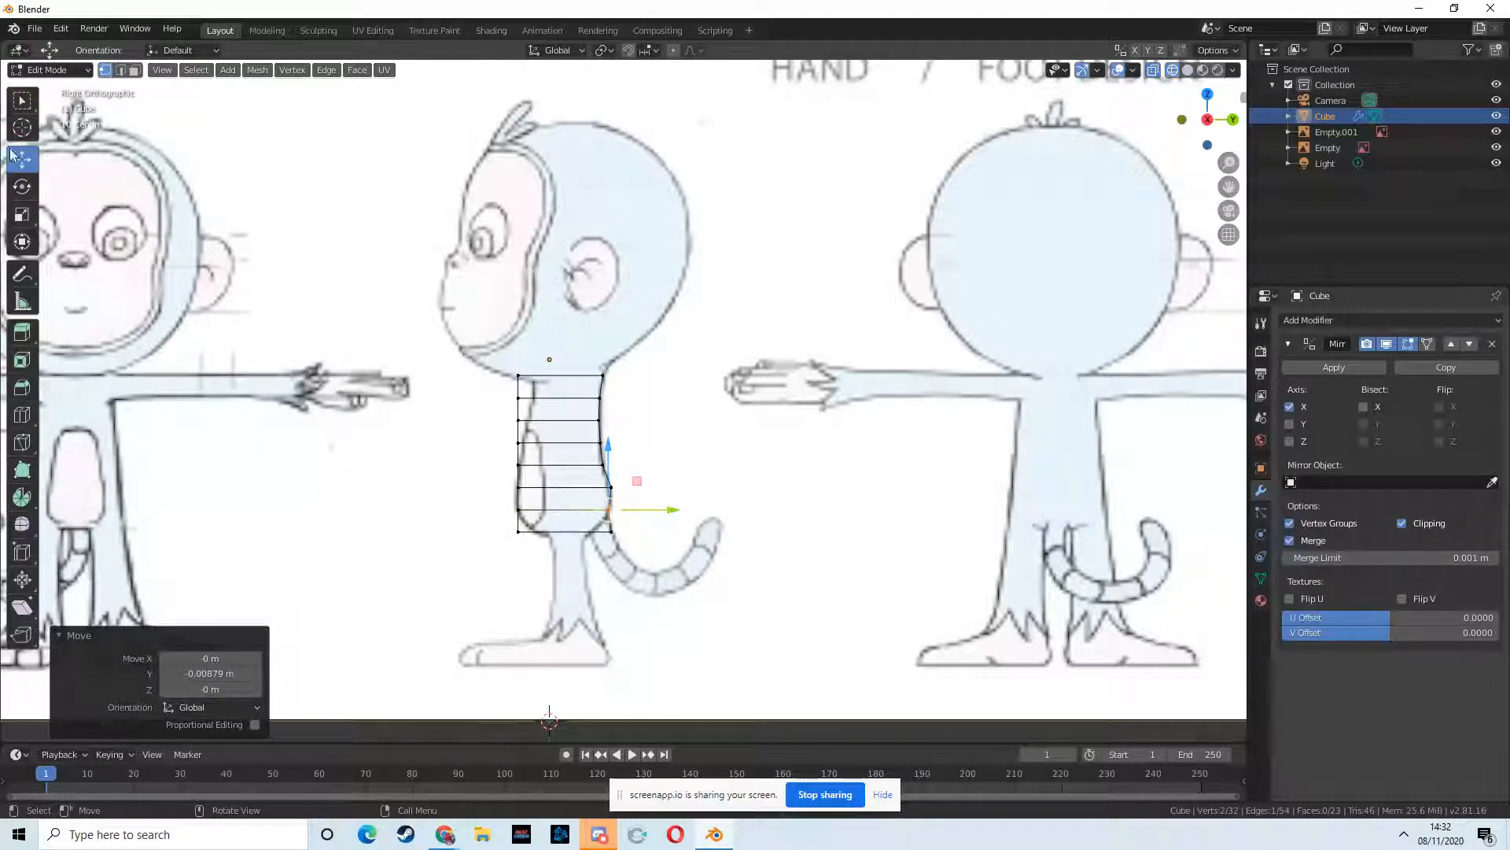
click(21, 99)
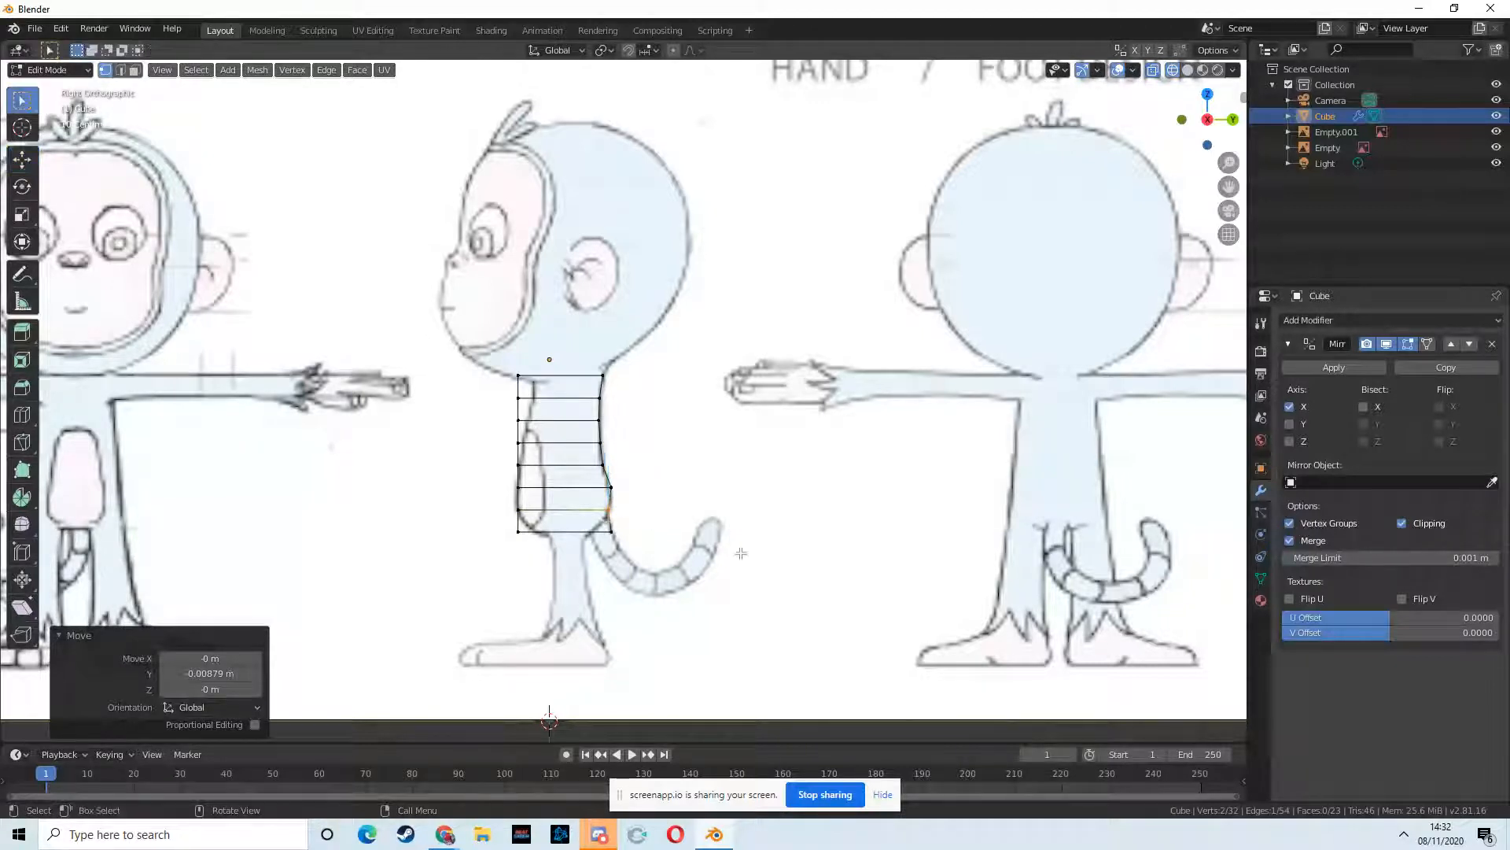
click(609, 532)
click(21, 159)
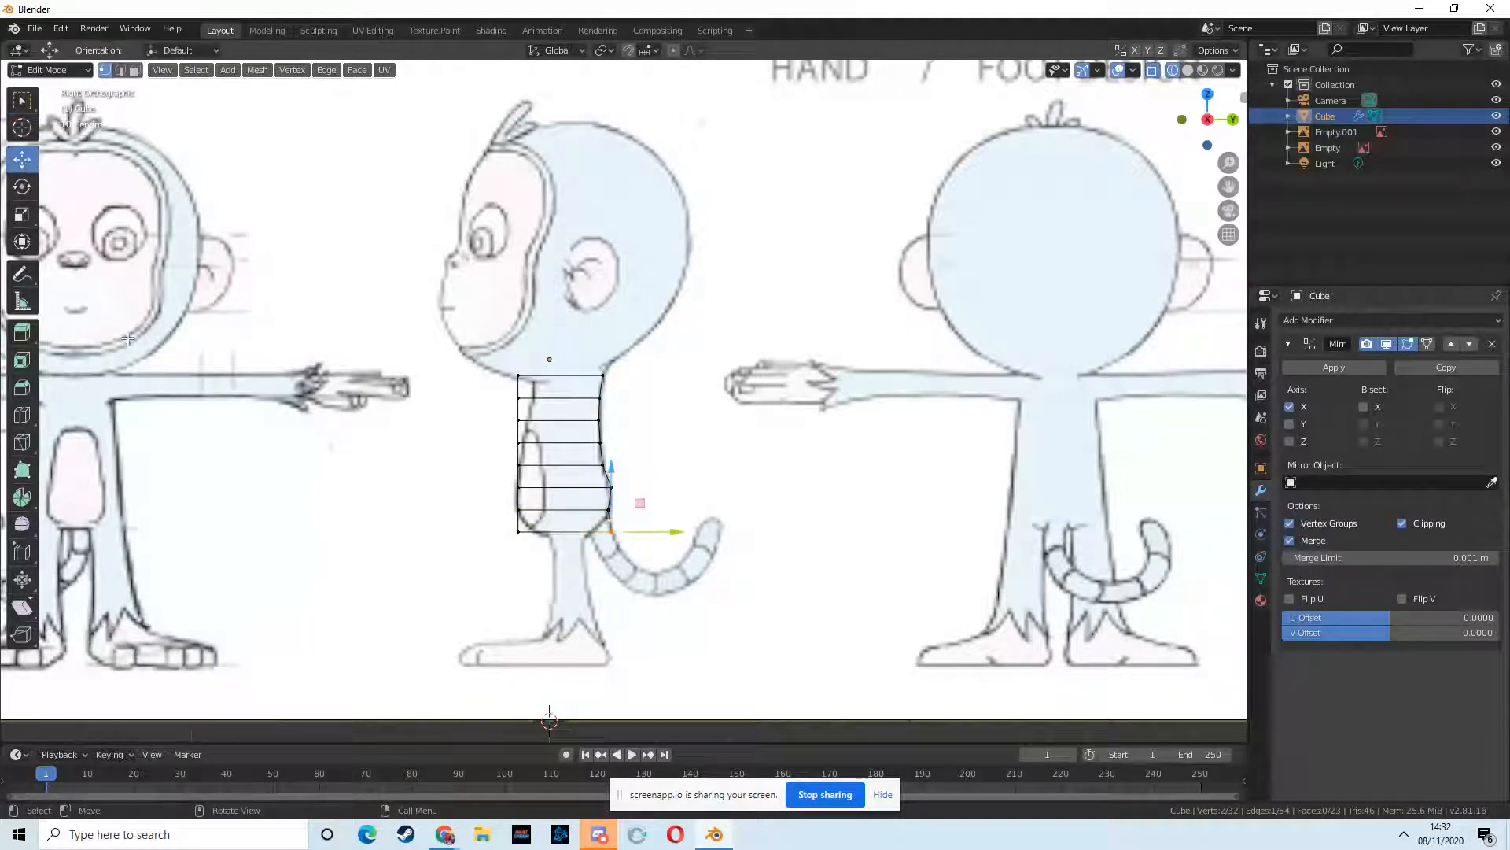
drag(694, 534, 665, 538)
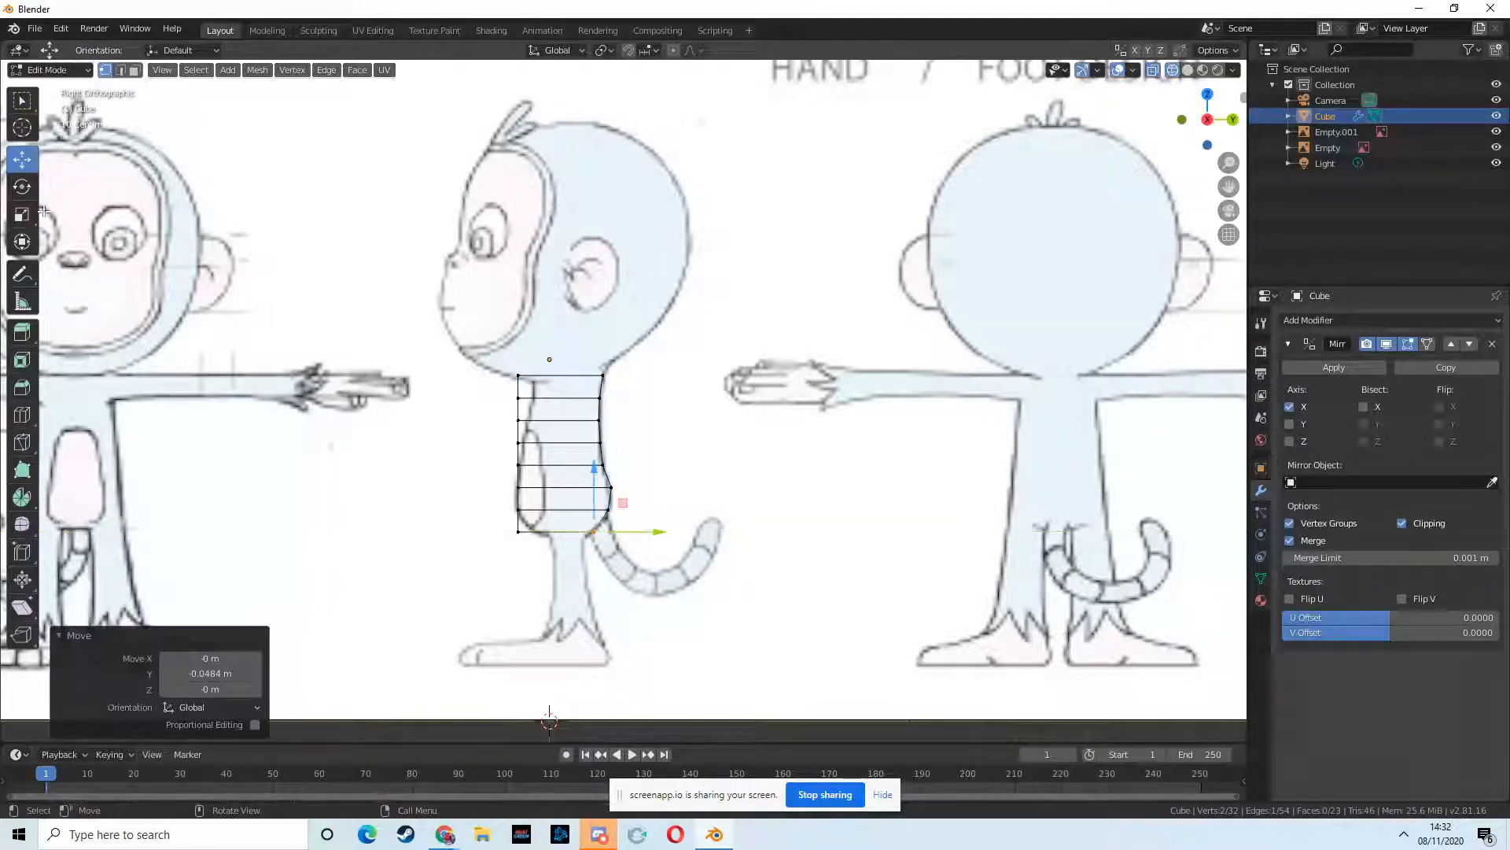
- Move the torso's top front vertices backward about 0.051 m along Y to meet the neck outline, keeping their height
click(16, 102)
click(512, 381)
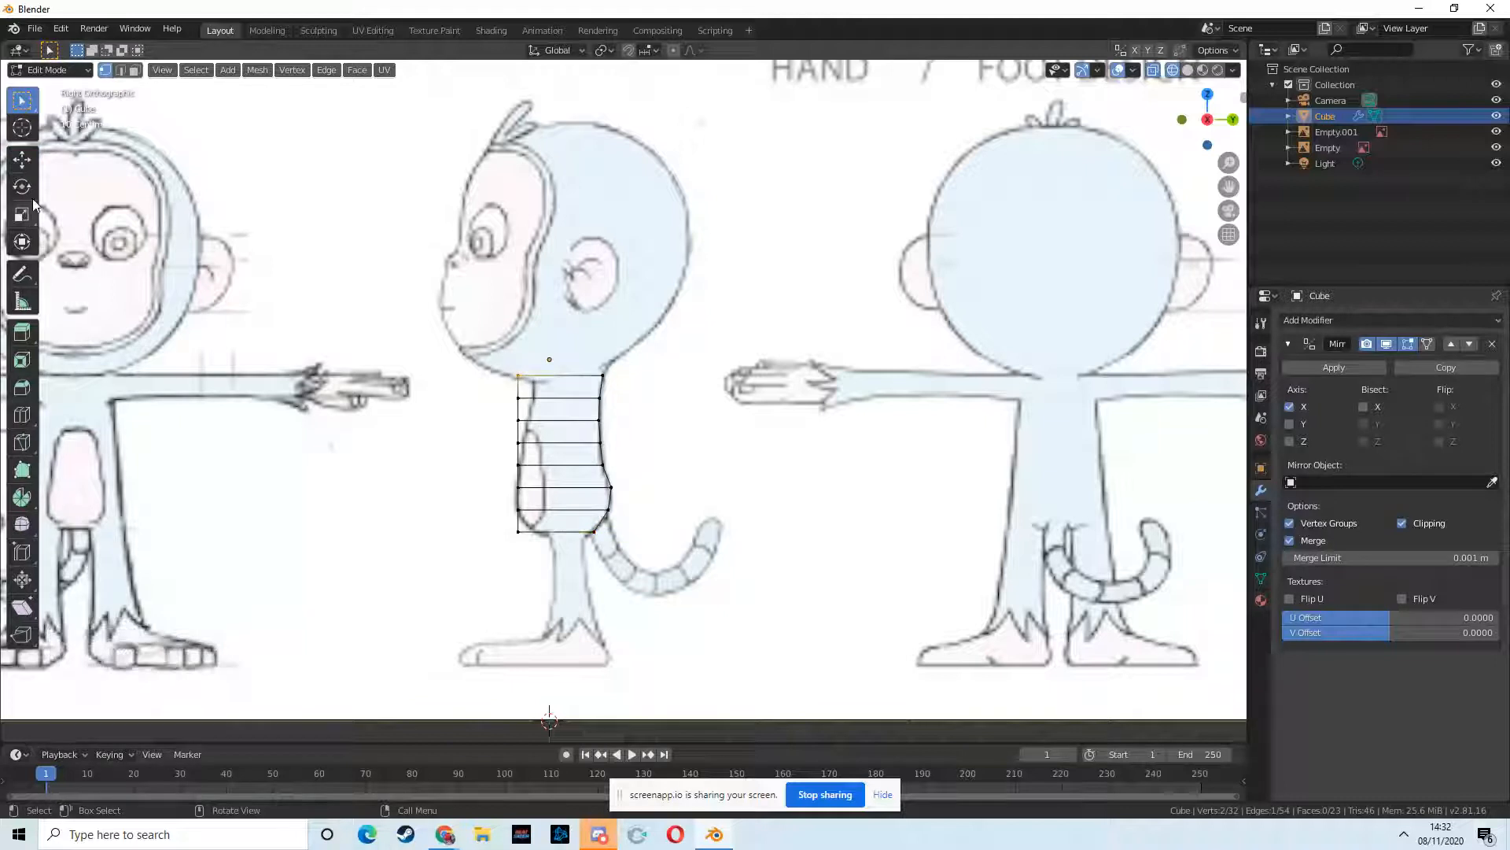
click(21, 159)
drag(583, 376, 527, 379)
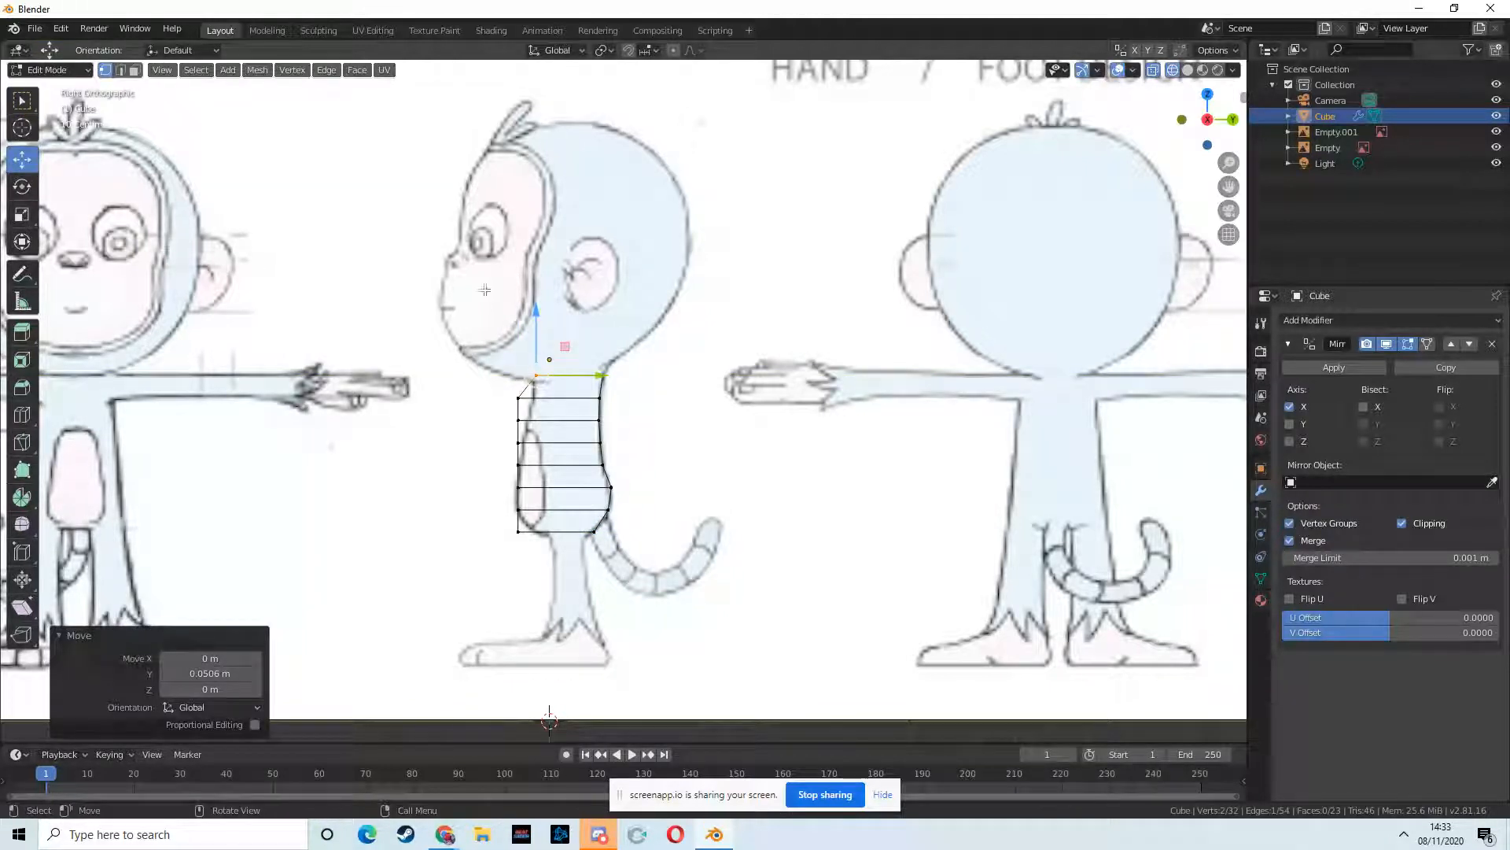
drag(535, 314, 534, 313)
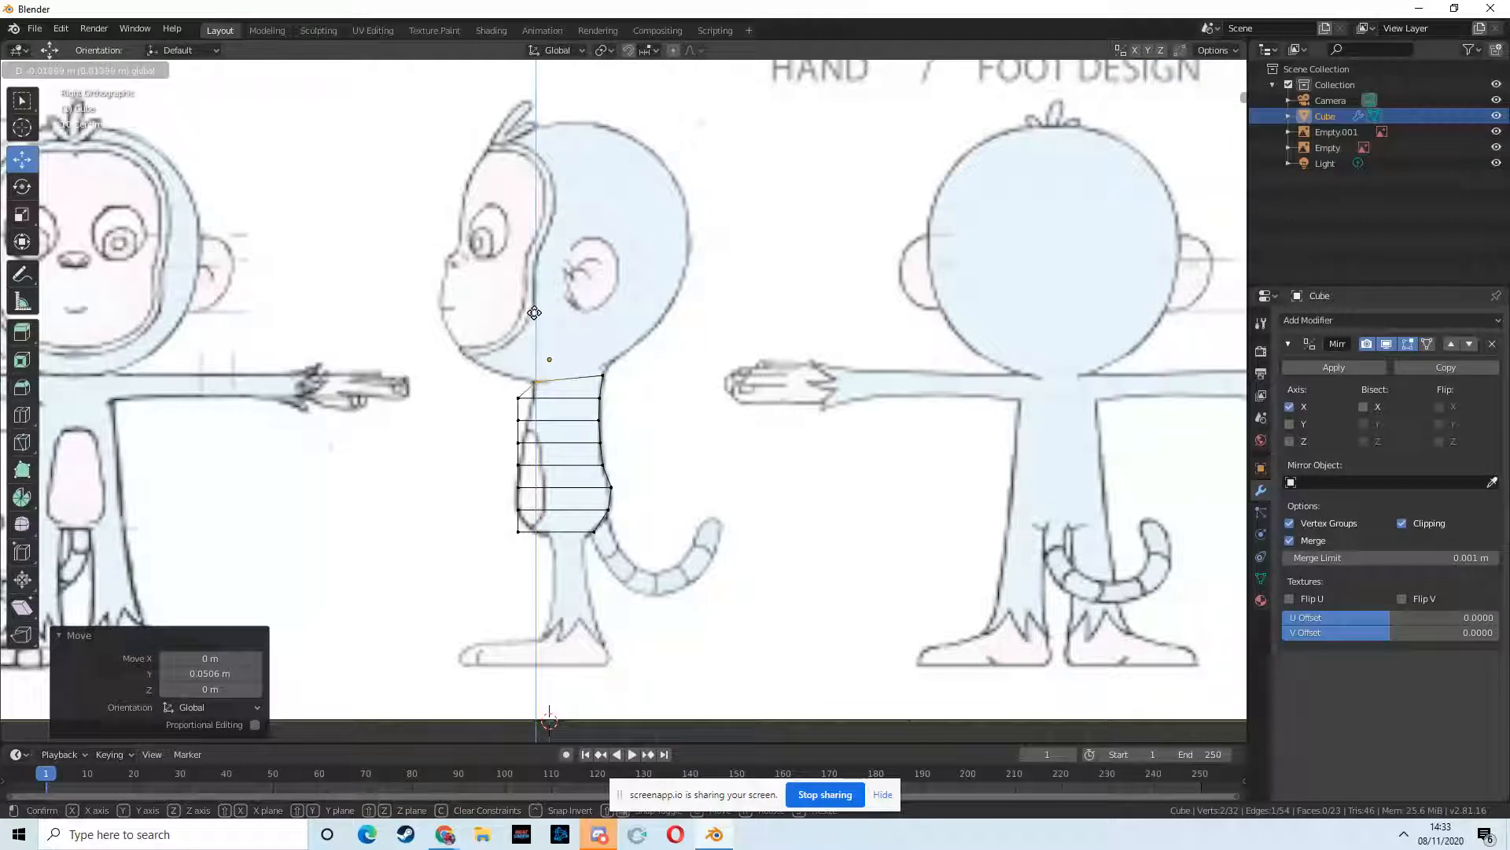
right_click(534, 313)
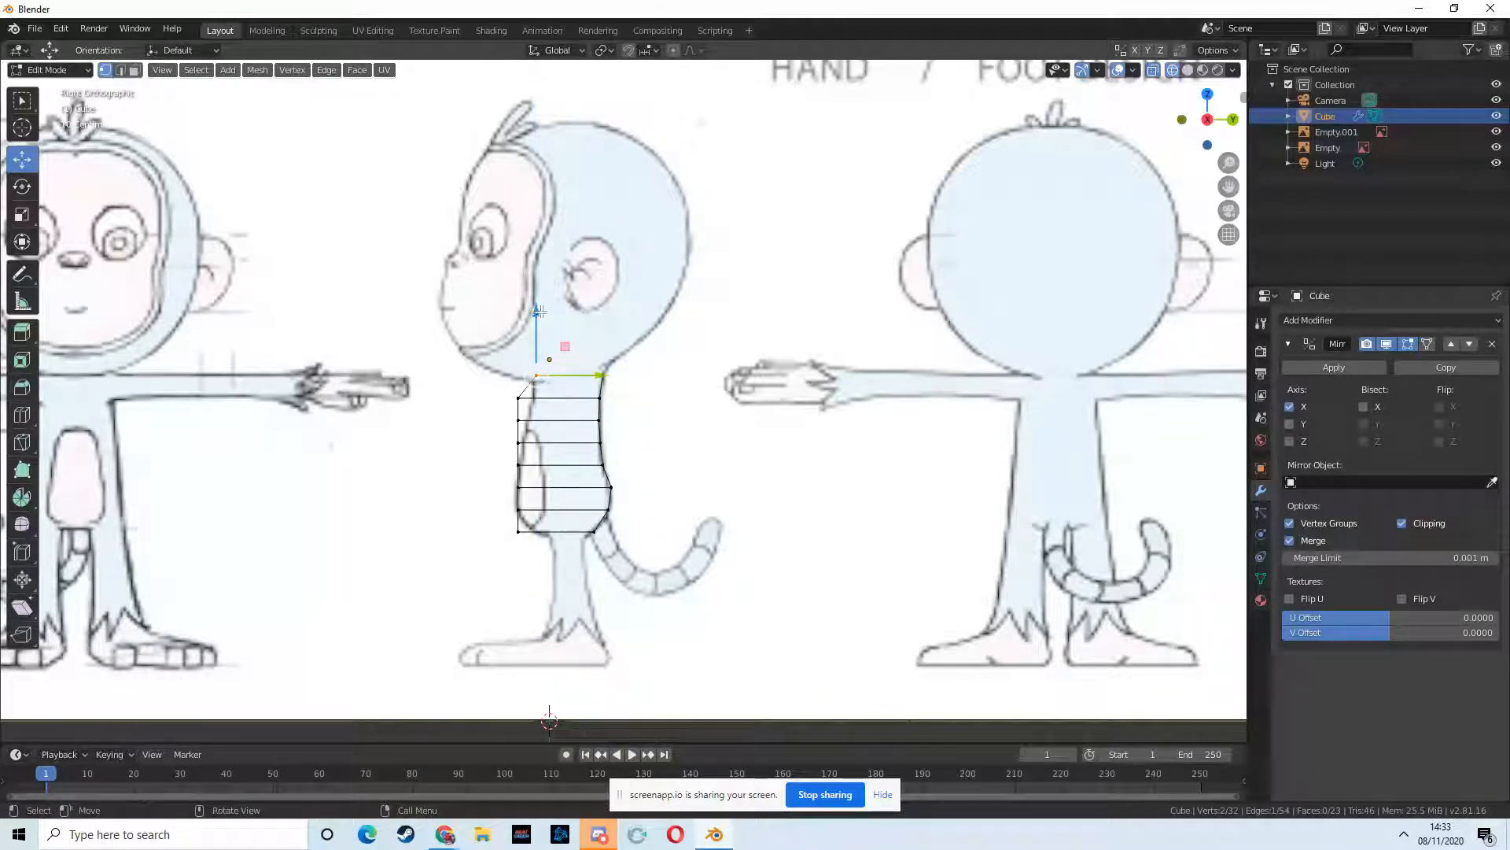
- Move the second row's front vertices backward about 0.037 m along Y and the third row's front vertices about 0.024 m
click(21, 100)
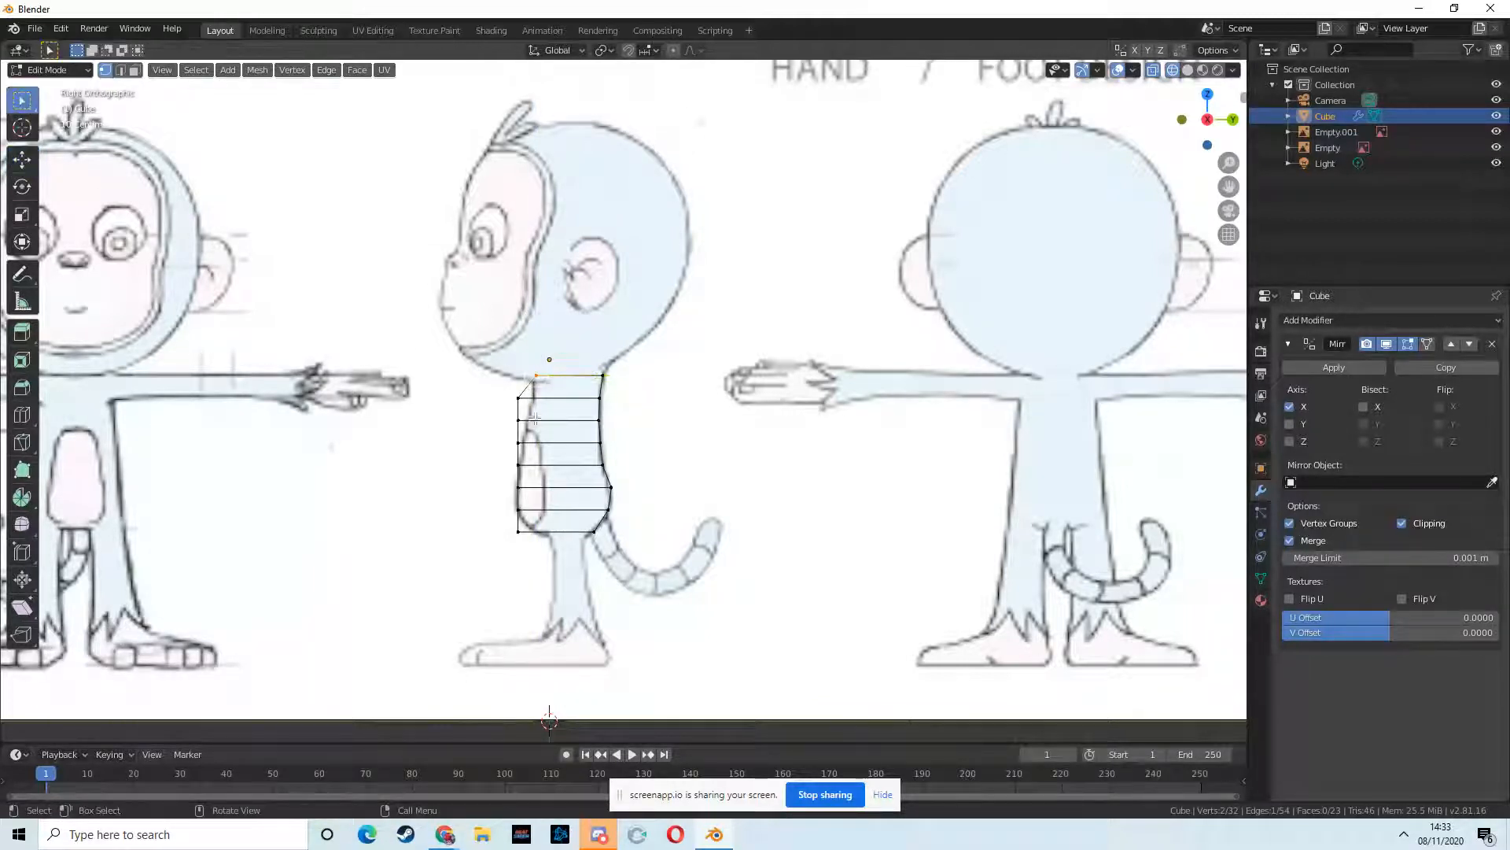
click(514, 392)
click(23, 160)
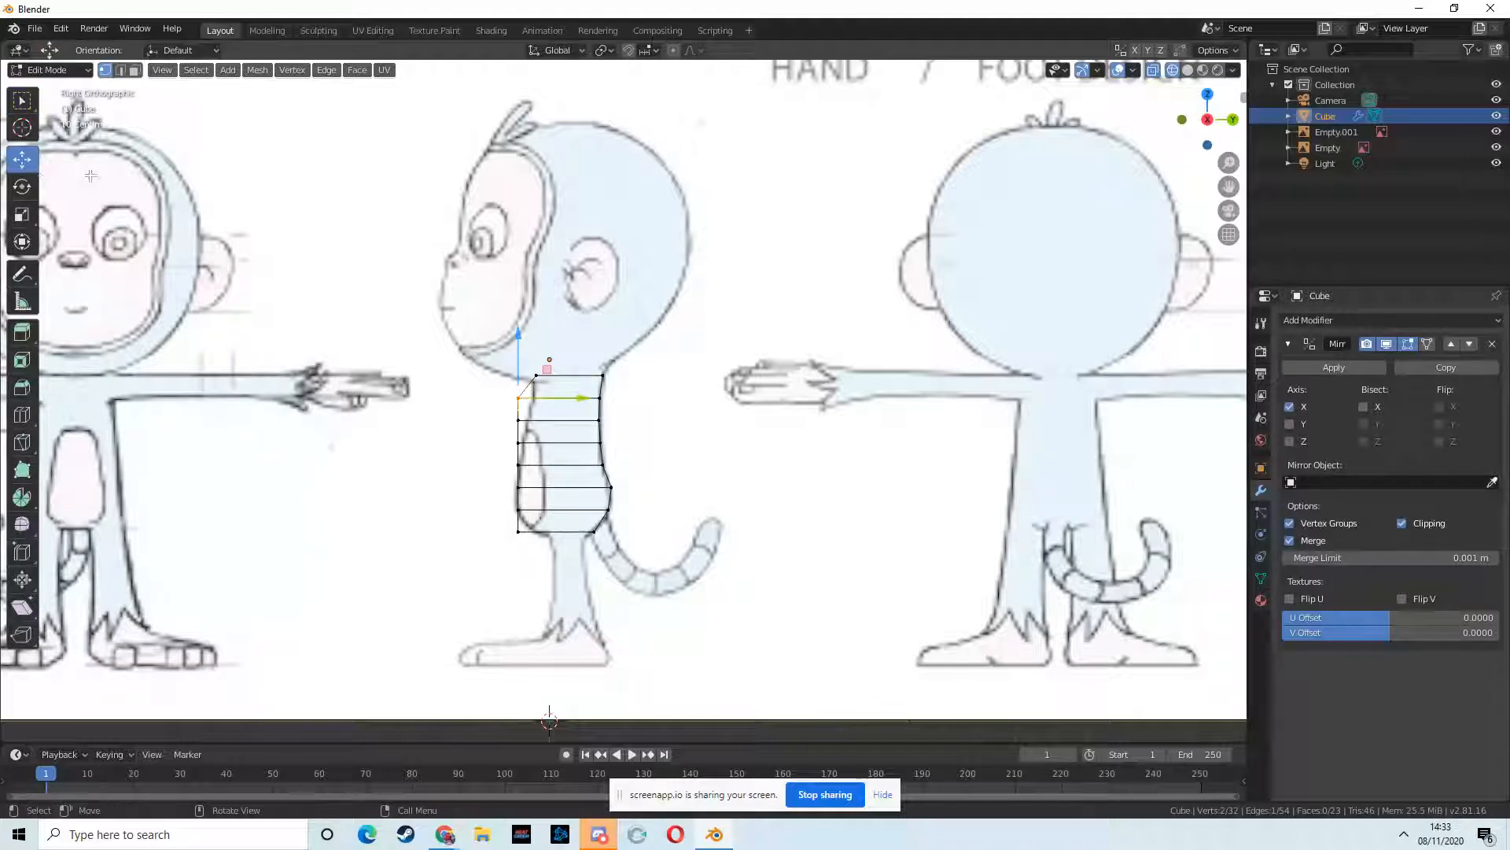
drag(577, 410, 593, 411)
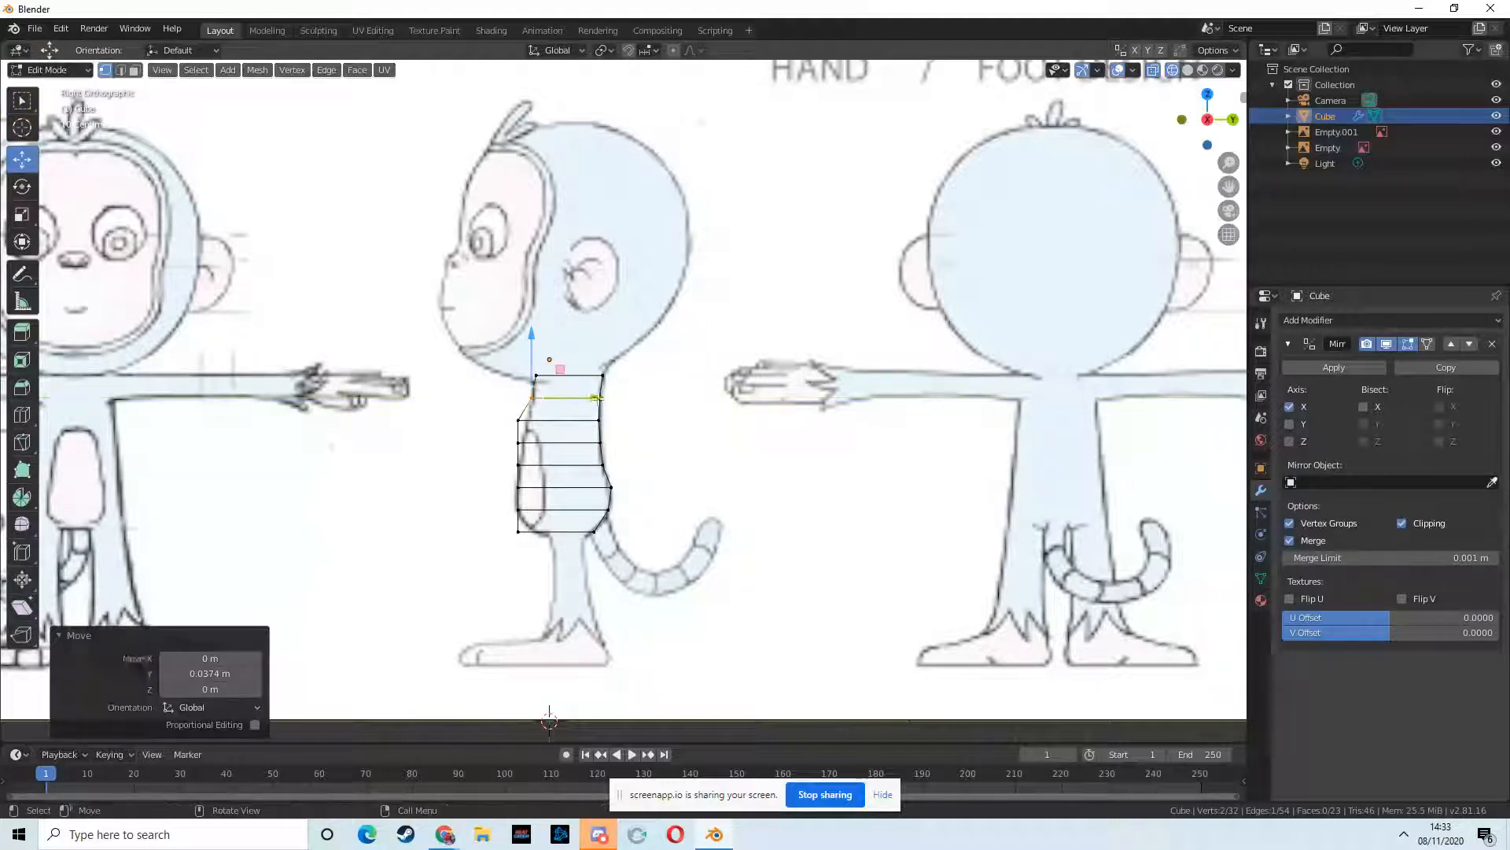
click(21, 100)
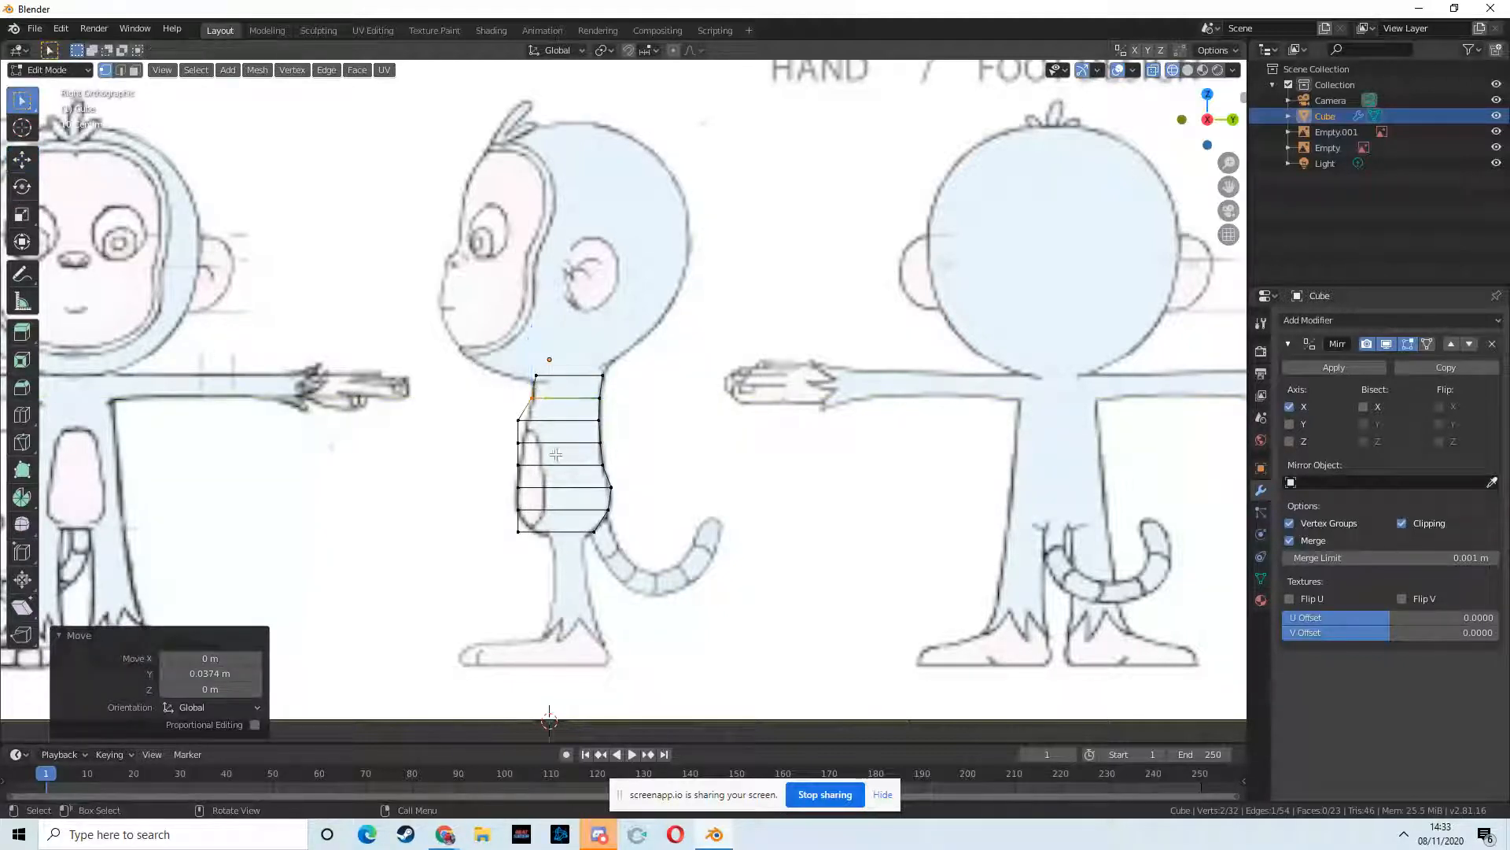
click(519, 420)
click(22, 160)
drag(598, 419, 582, 419)
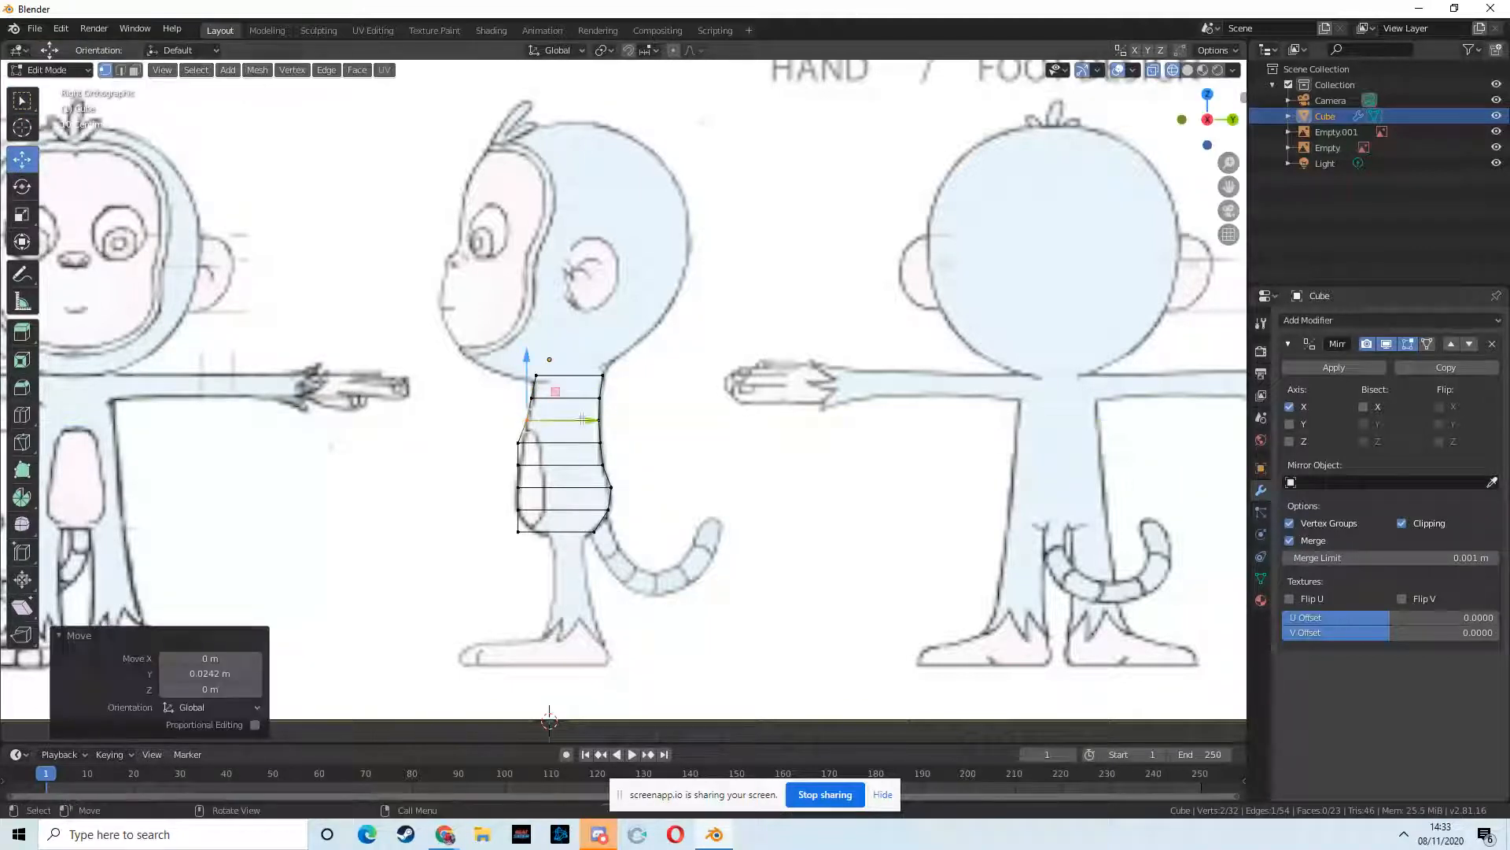
- Move the fourth row's front vertices backward about 0.011 m along Y and the sixth row's front vertices forward about 0.009 m
click(21, 100)
click(506, 438)
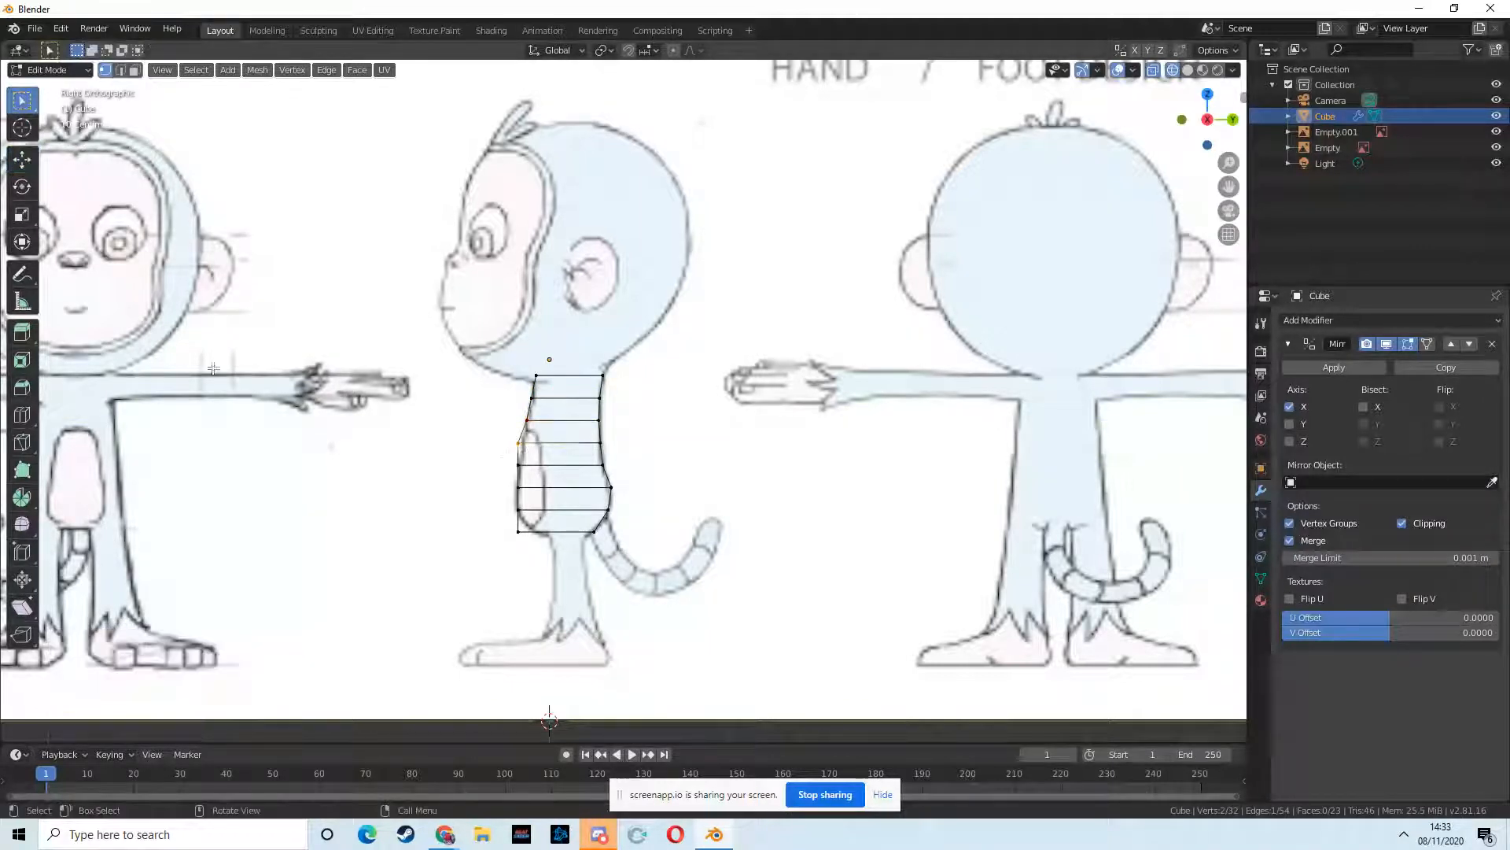
click(24, 161)
drag(575, 443, 580, 443)
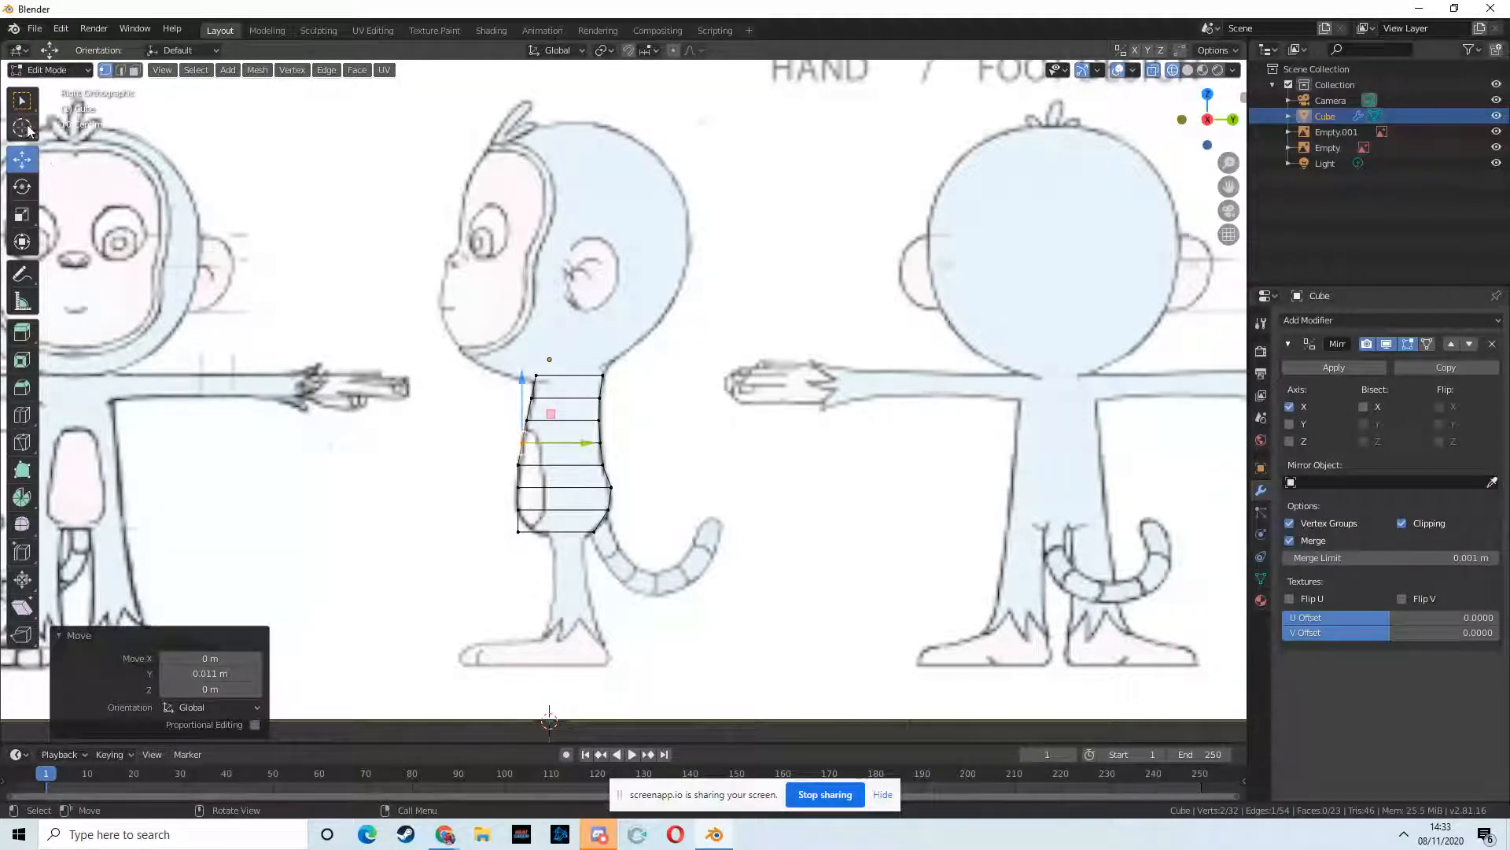
click(19, 99)
click(520, 485)
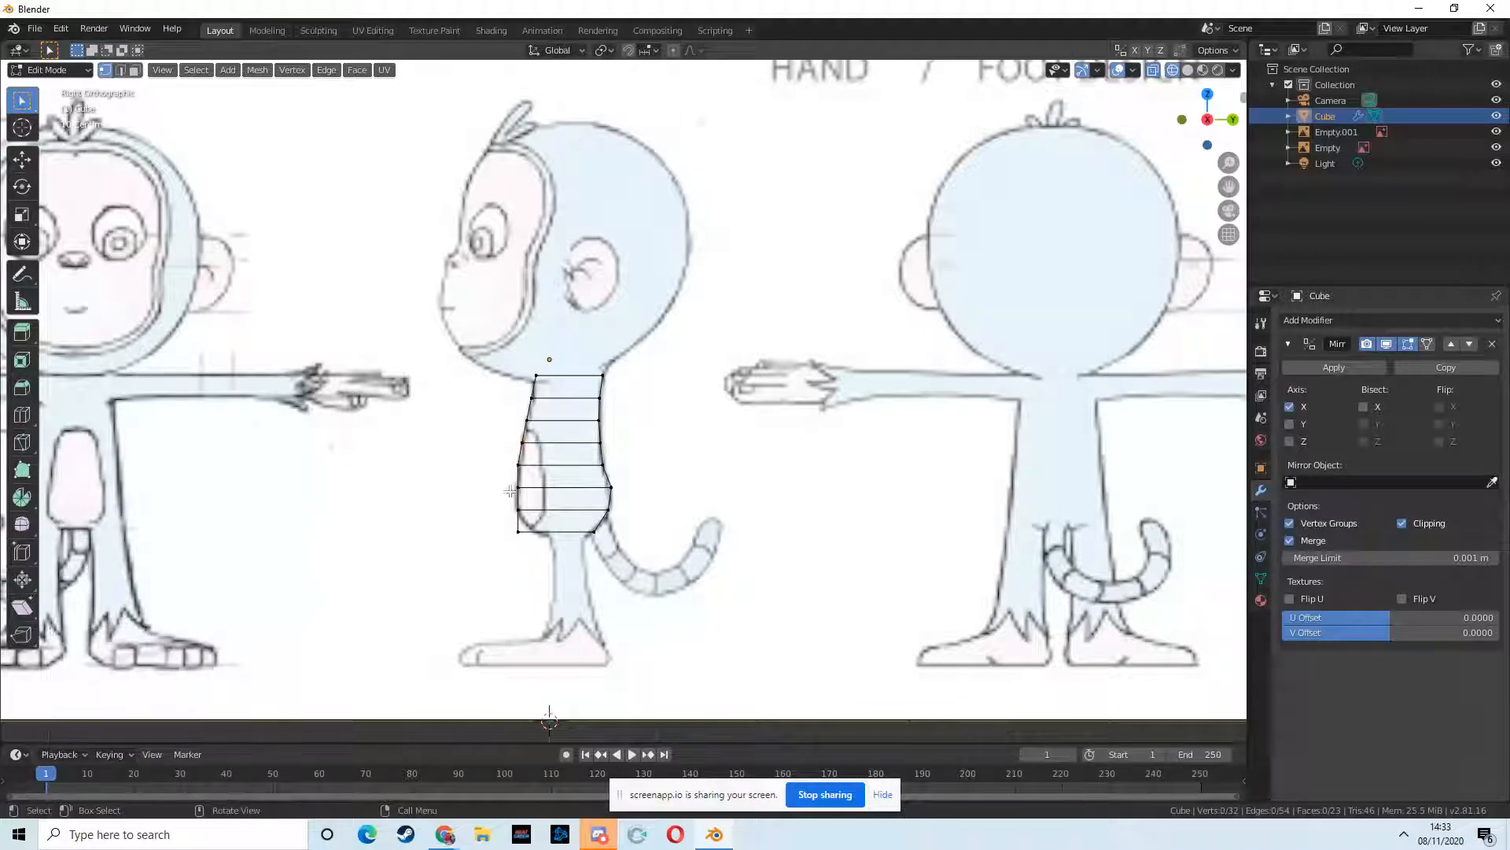
click(22, 159)
drag(583, 487, 579, 486)
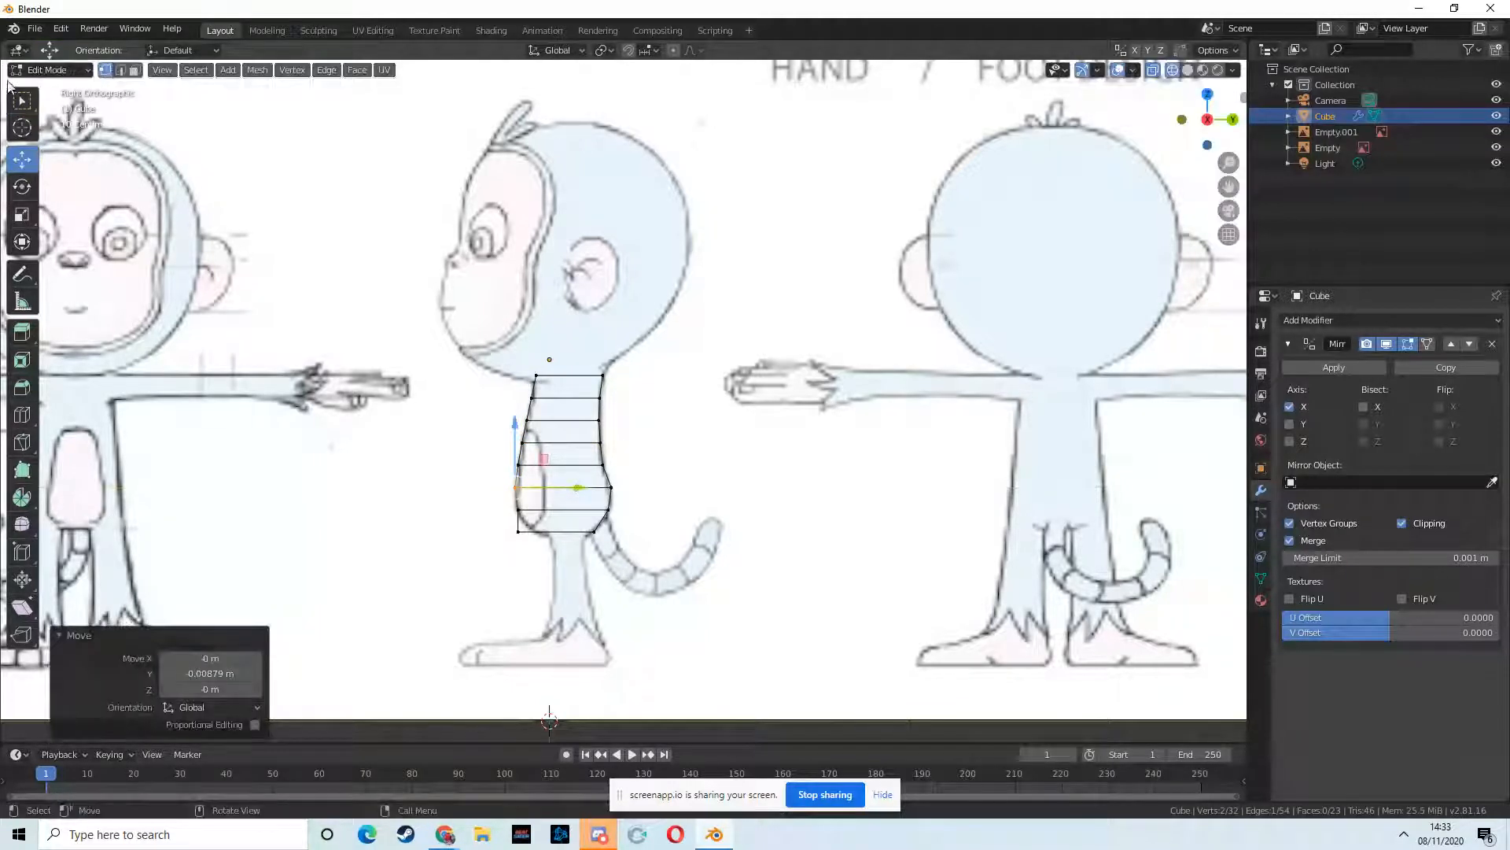
- Move the bottom row's front vertices backward about 0.042 m along Y to follow the belly outline
key(w)
click(530, 543)
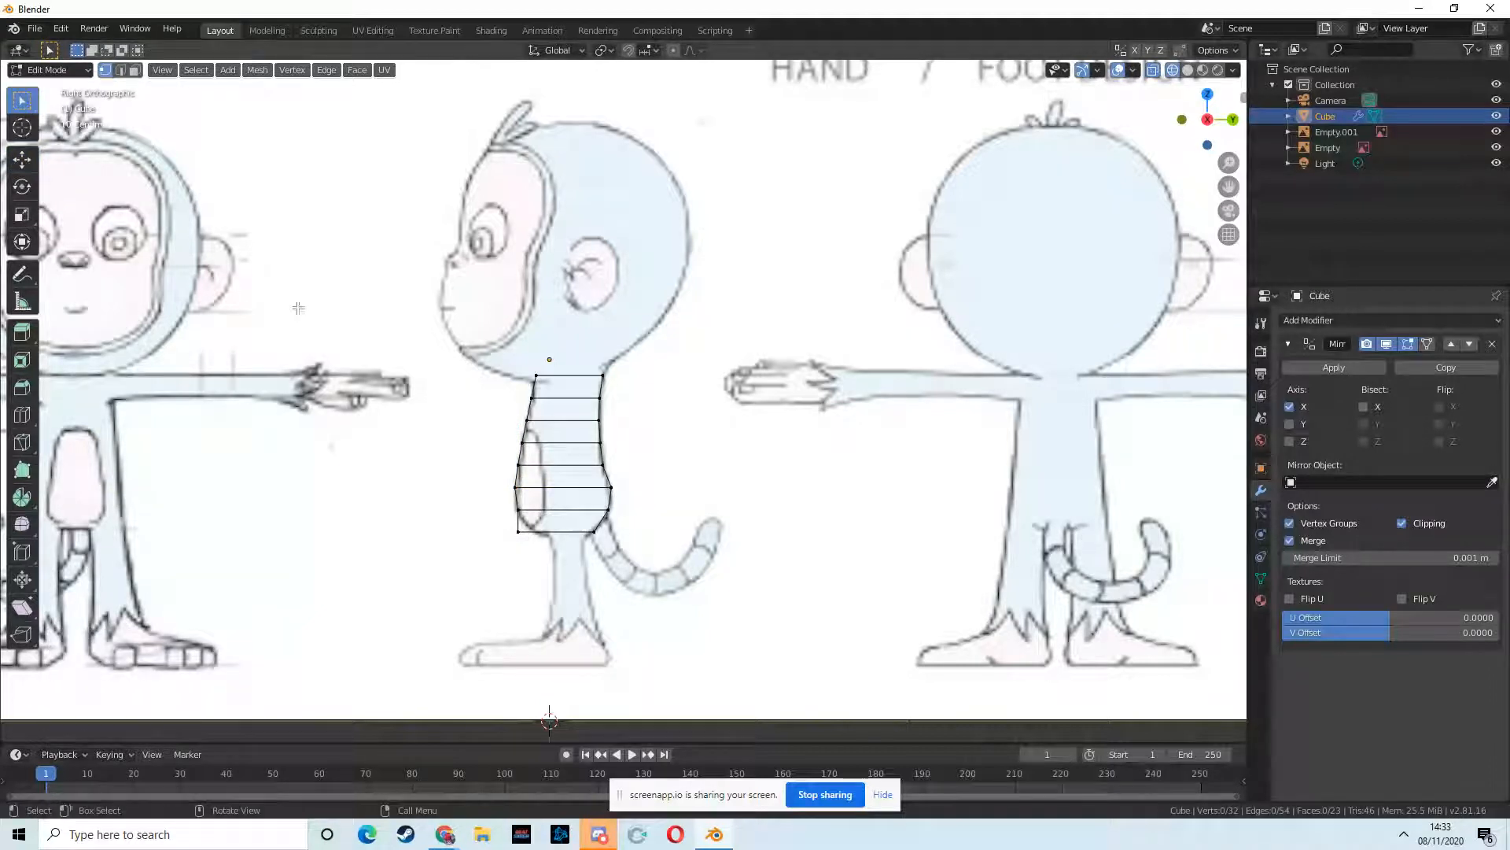
click(535, 532)
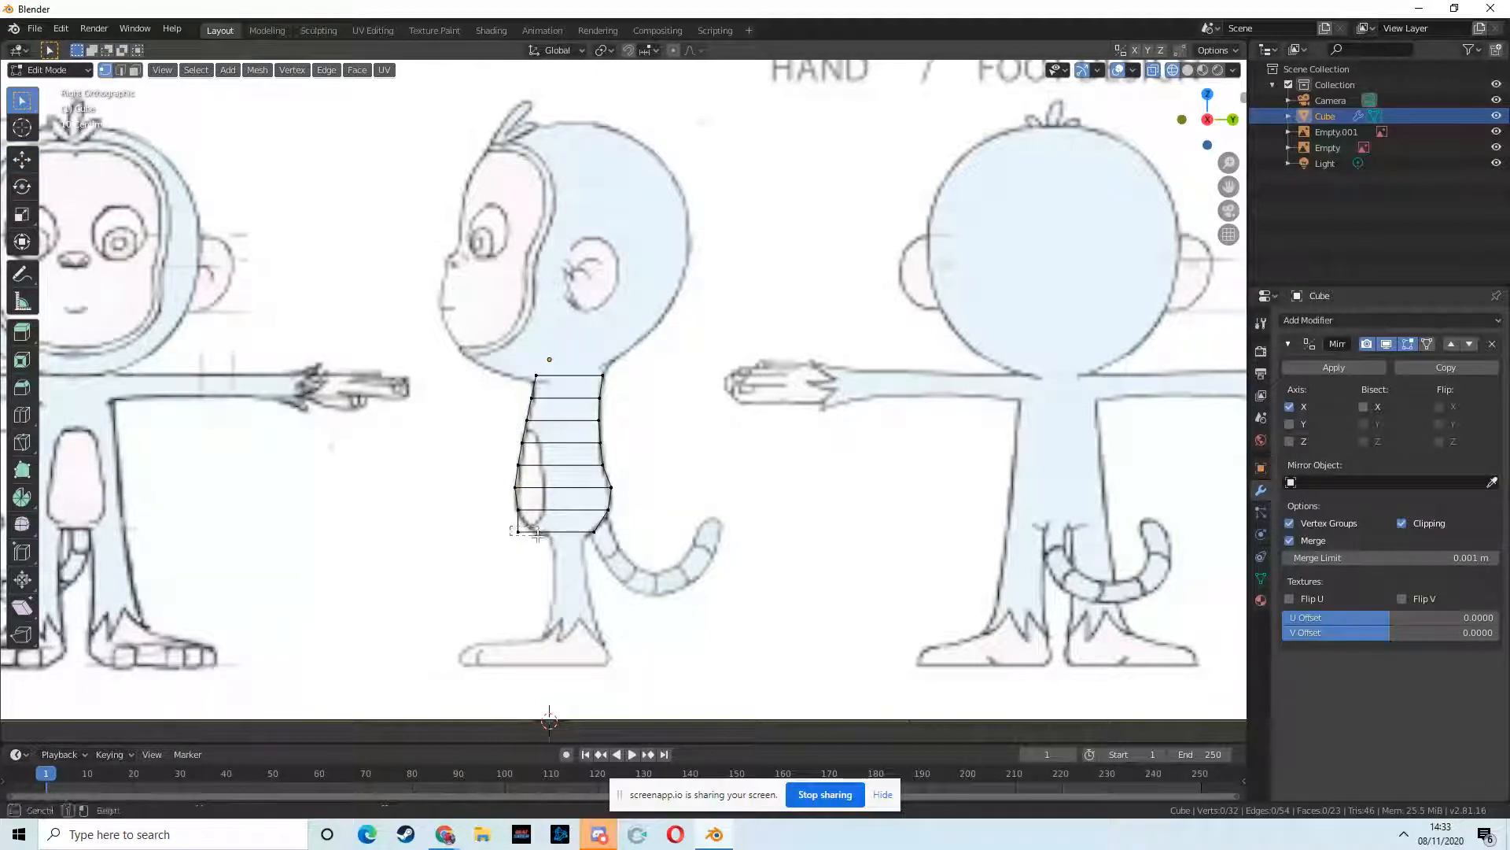
click(26, 161)
mouse_move(604, 527)
mouse_down()
mouse_move(579, 531)
mouse_move(599, 529)
mouse_up()
- Inspect the torso mesh in perspective, from the left and from the back, and compare its lower edge with the front reference
middle_drag(661, 486, 513, 476)
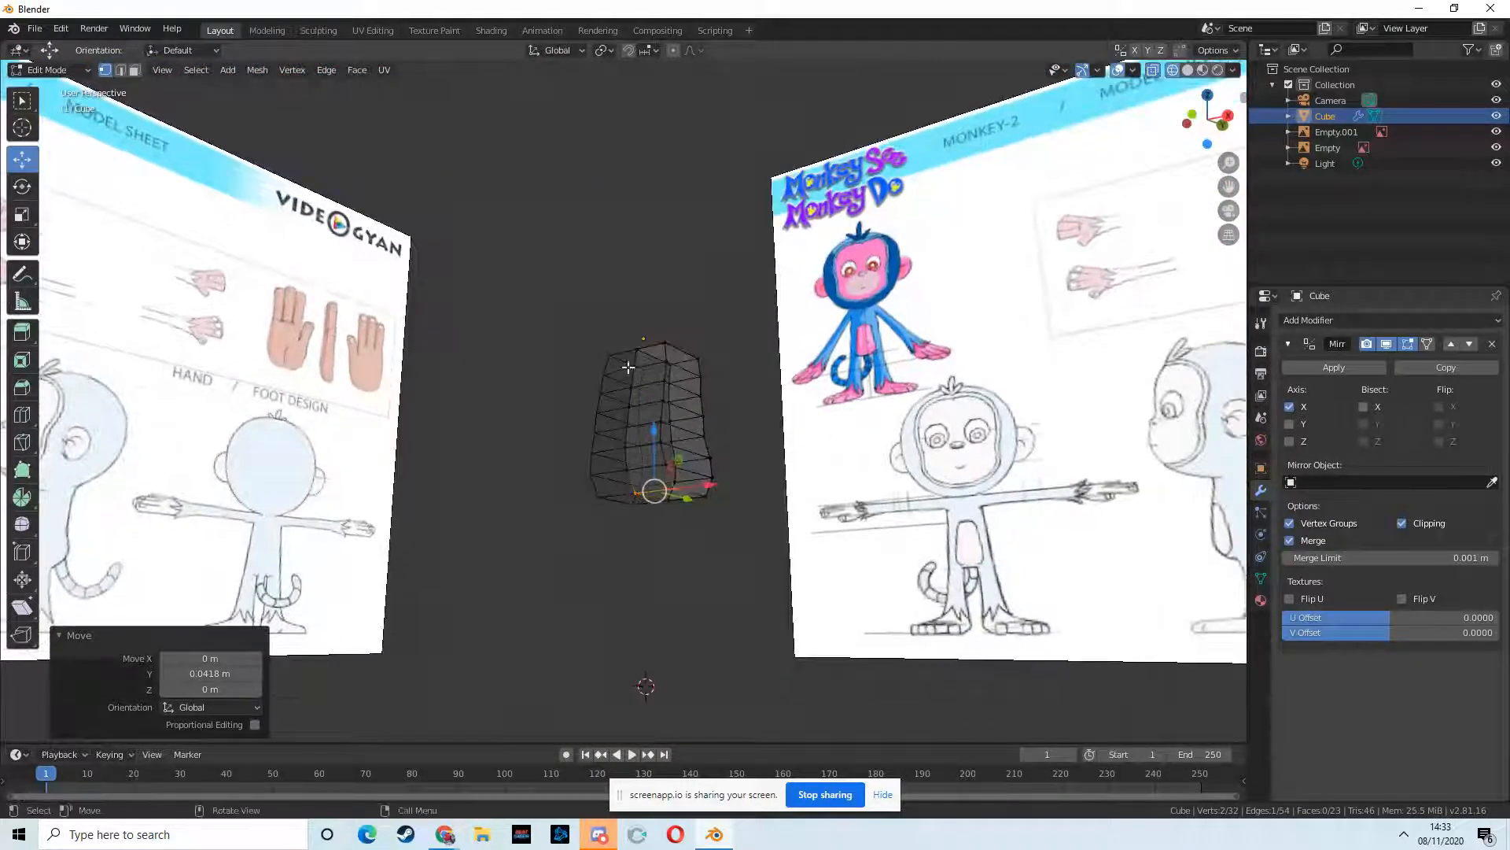
scroll(704, 561, up, 3)
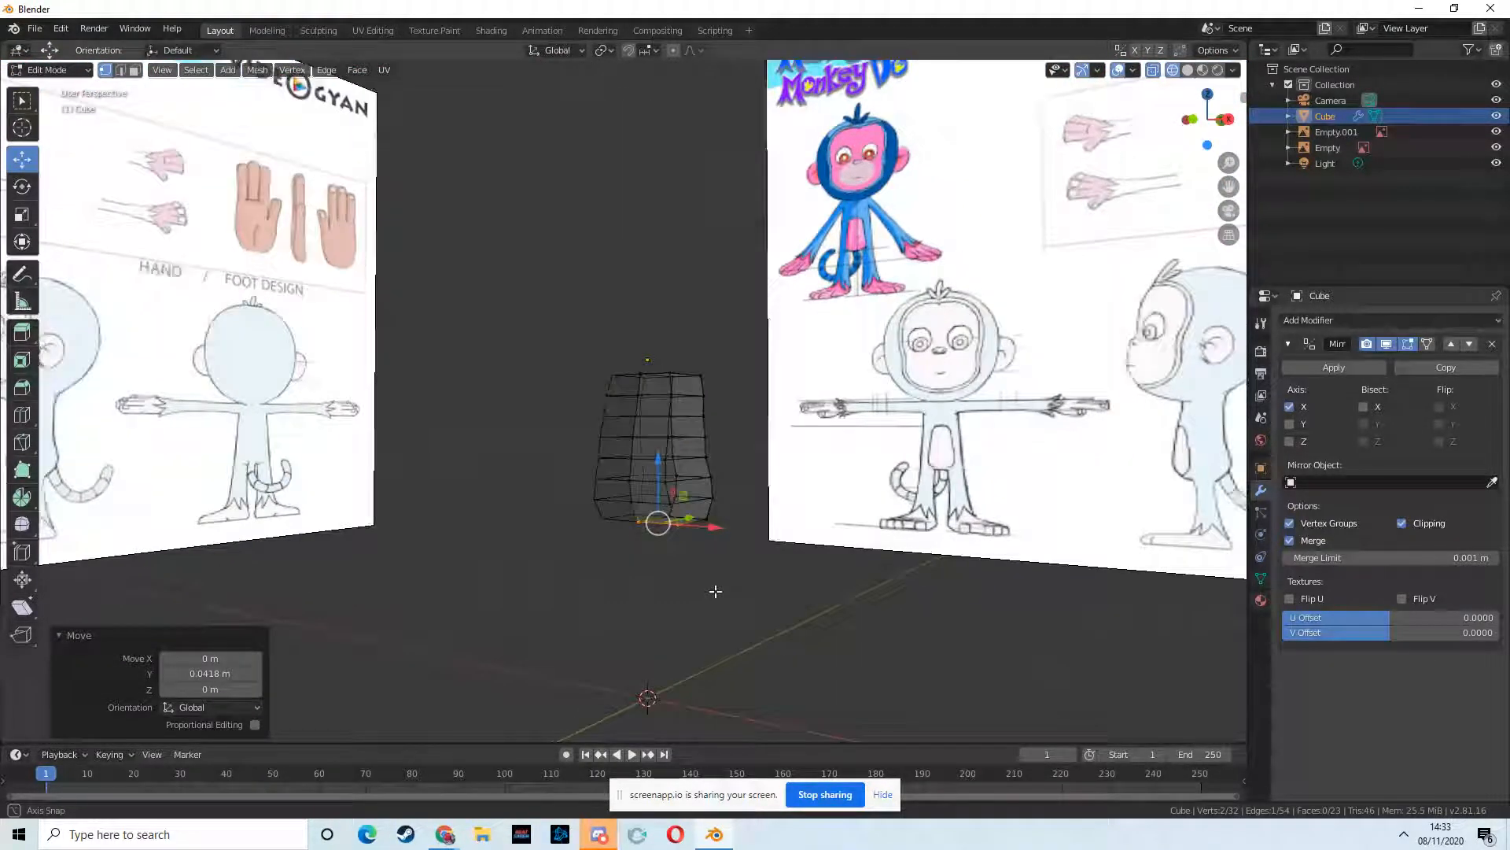
middle_drag(700, 601, 665, 597)
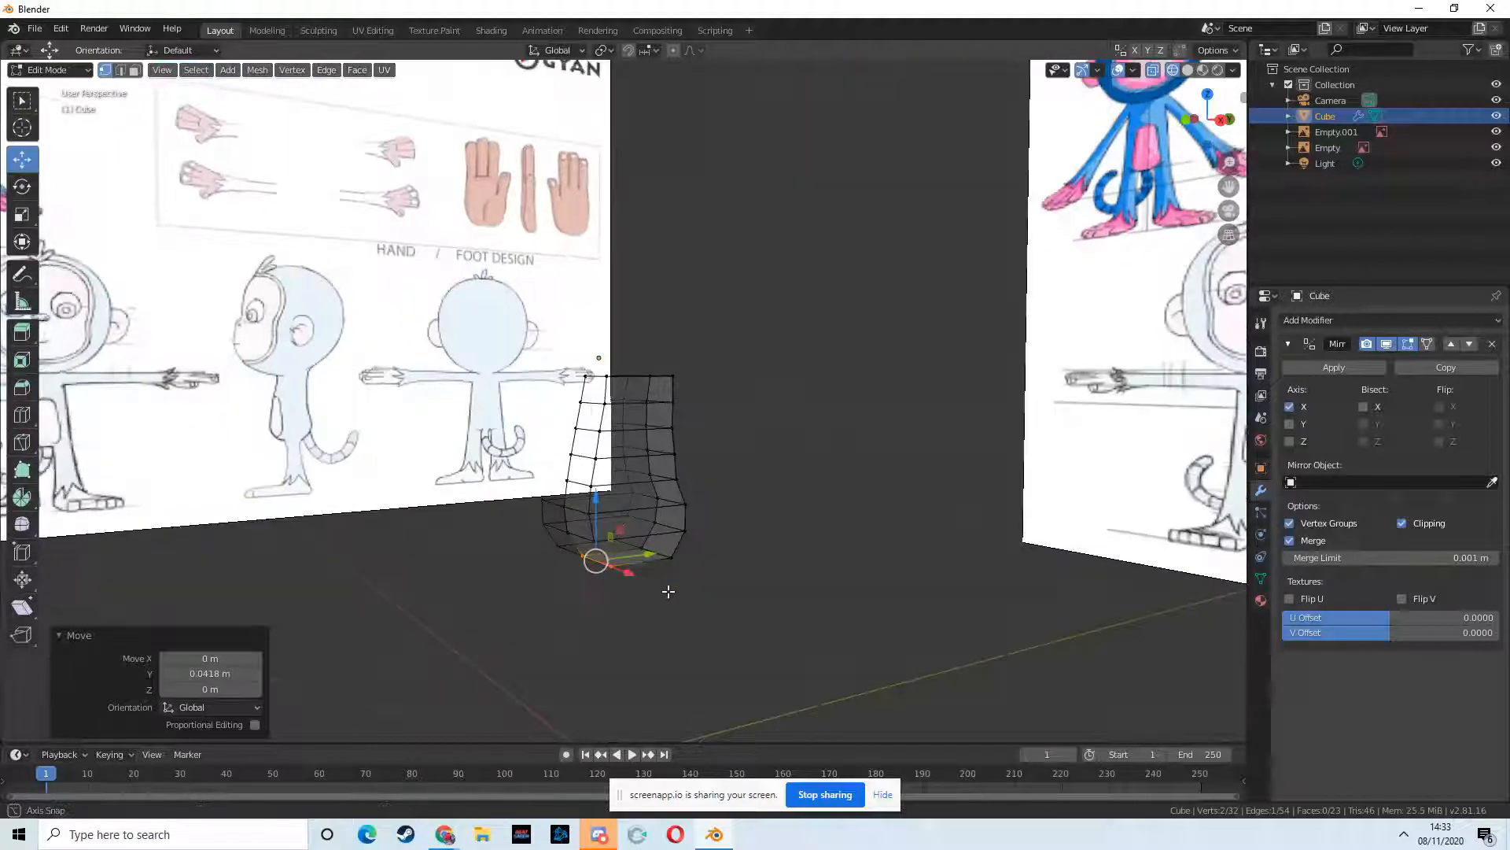
click(1191, 120)
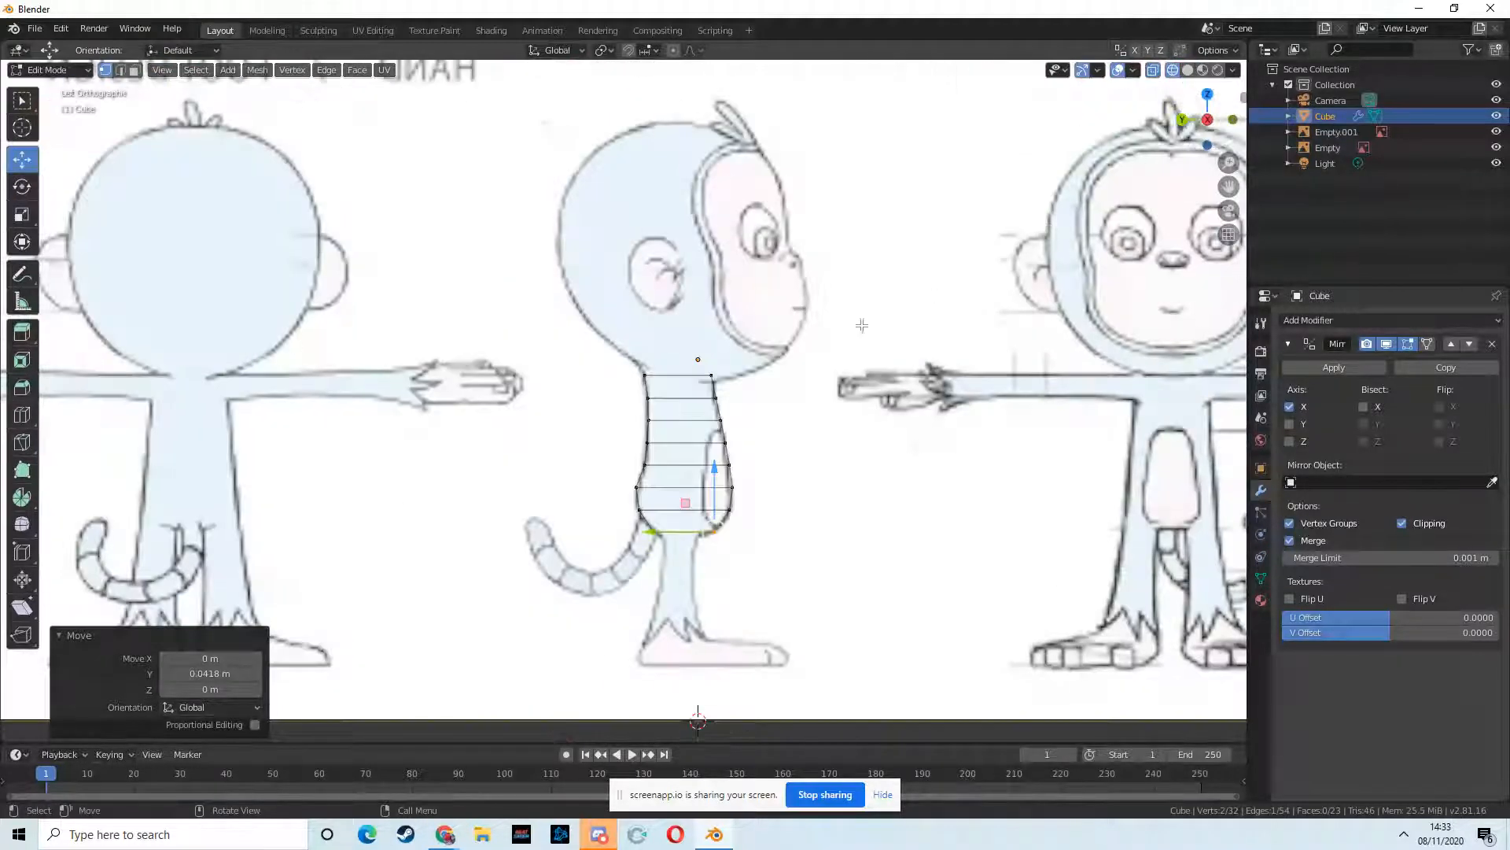
drag(1207, 120, 1207, 118)
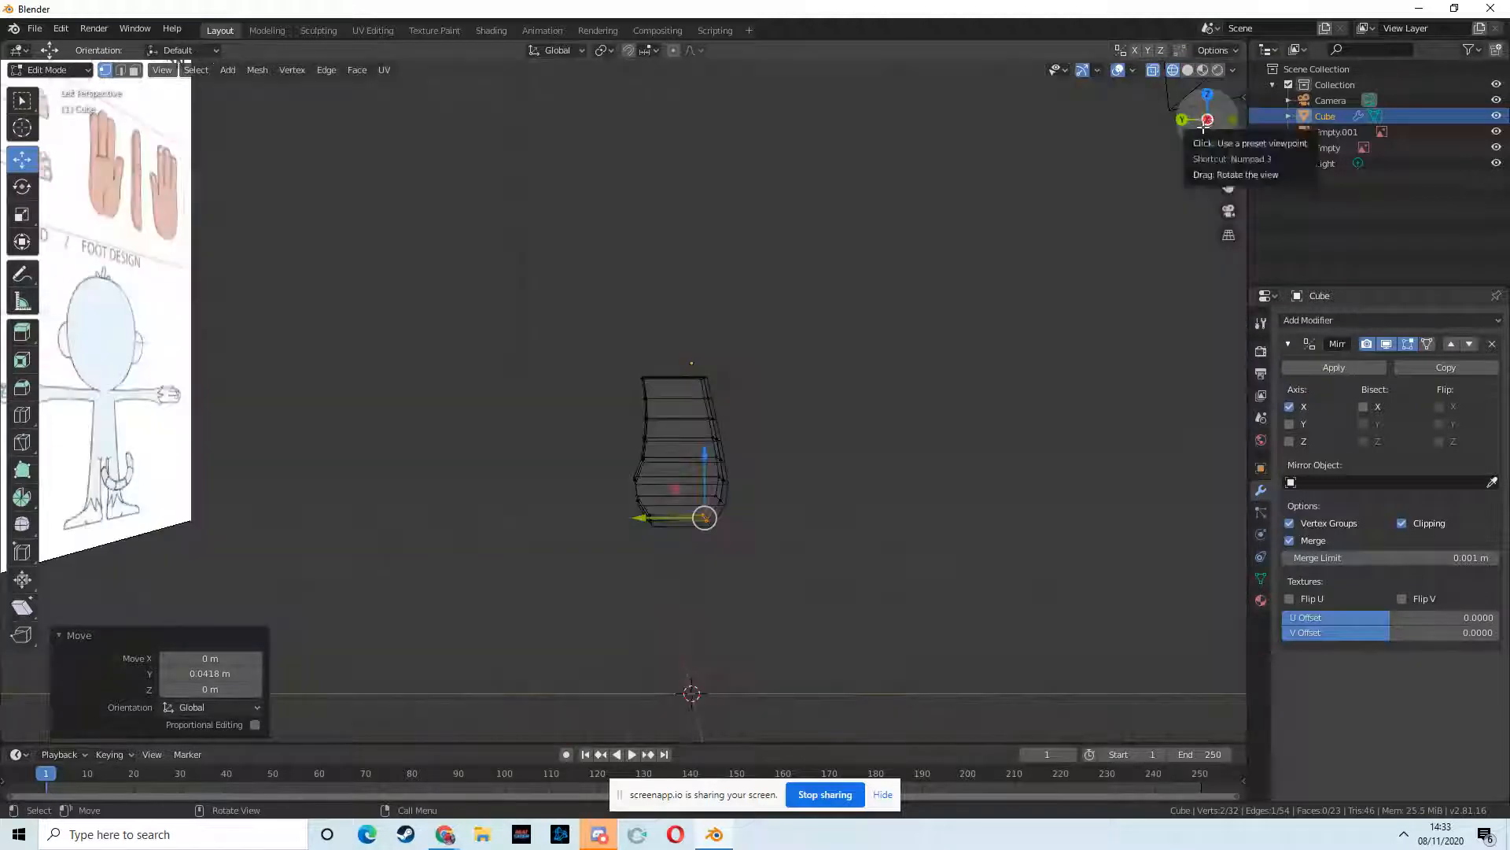
click(1183, 119)
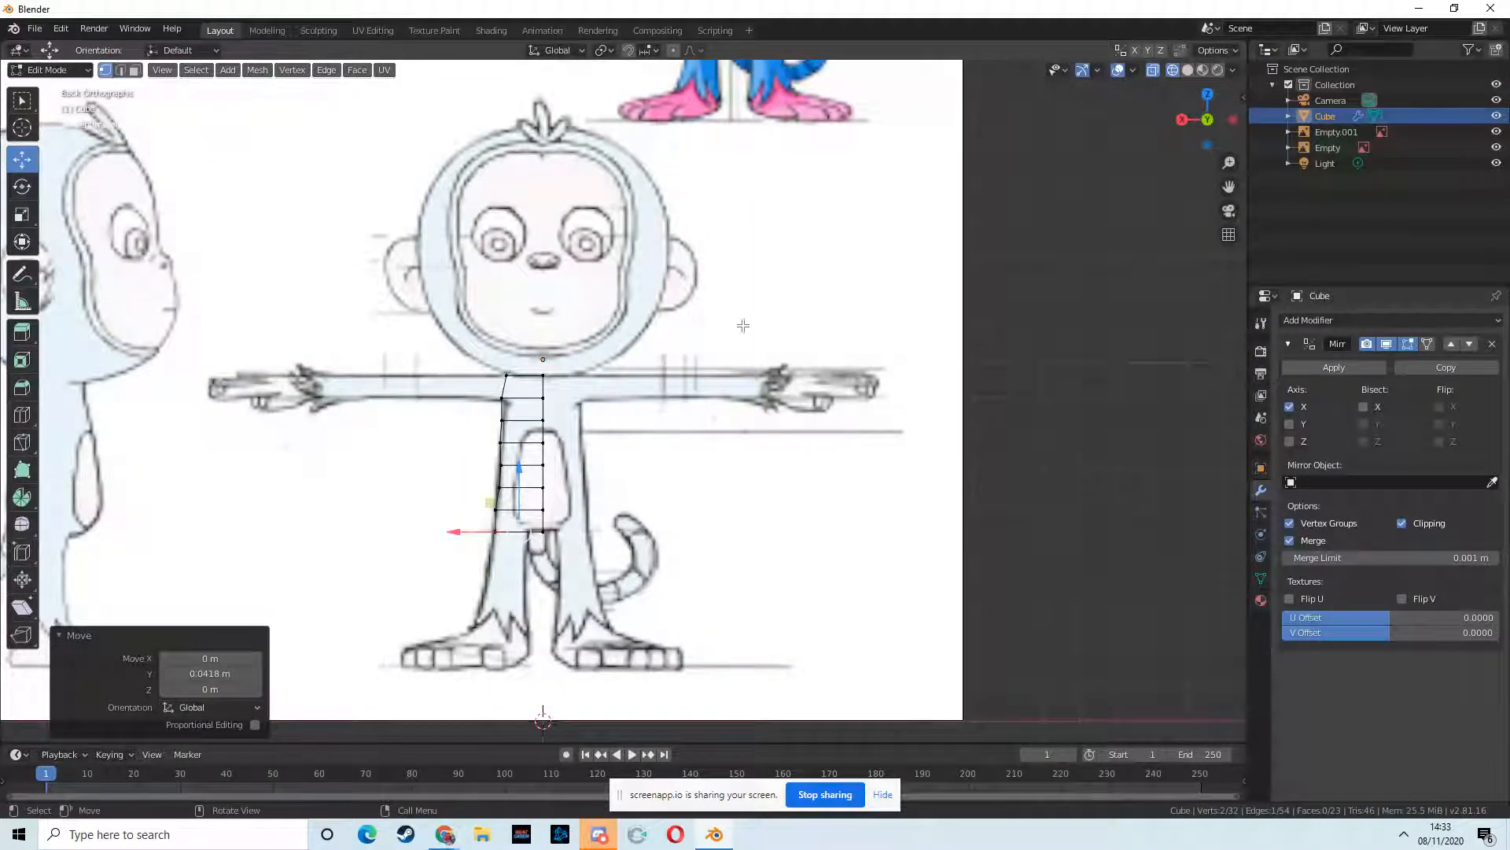
click(1208, 119)
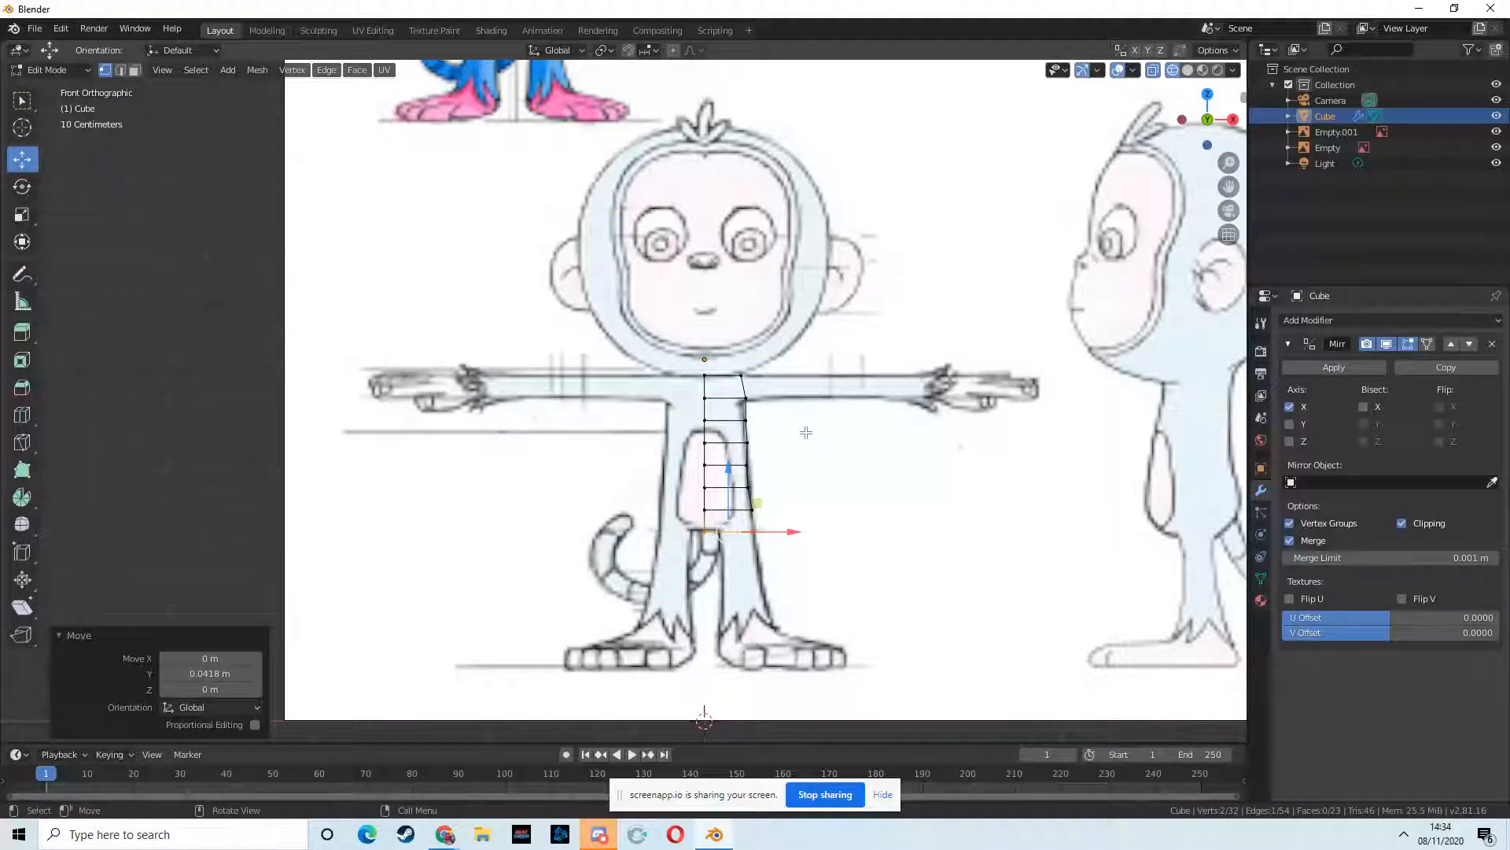
scroll(774, 483, up, 6)
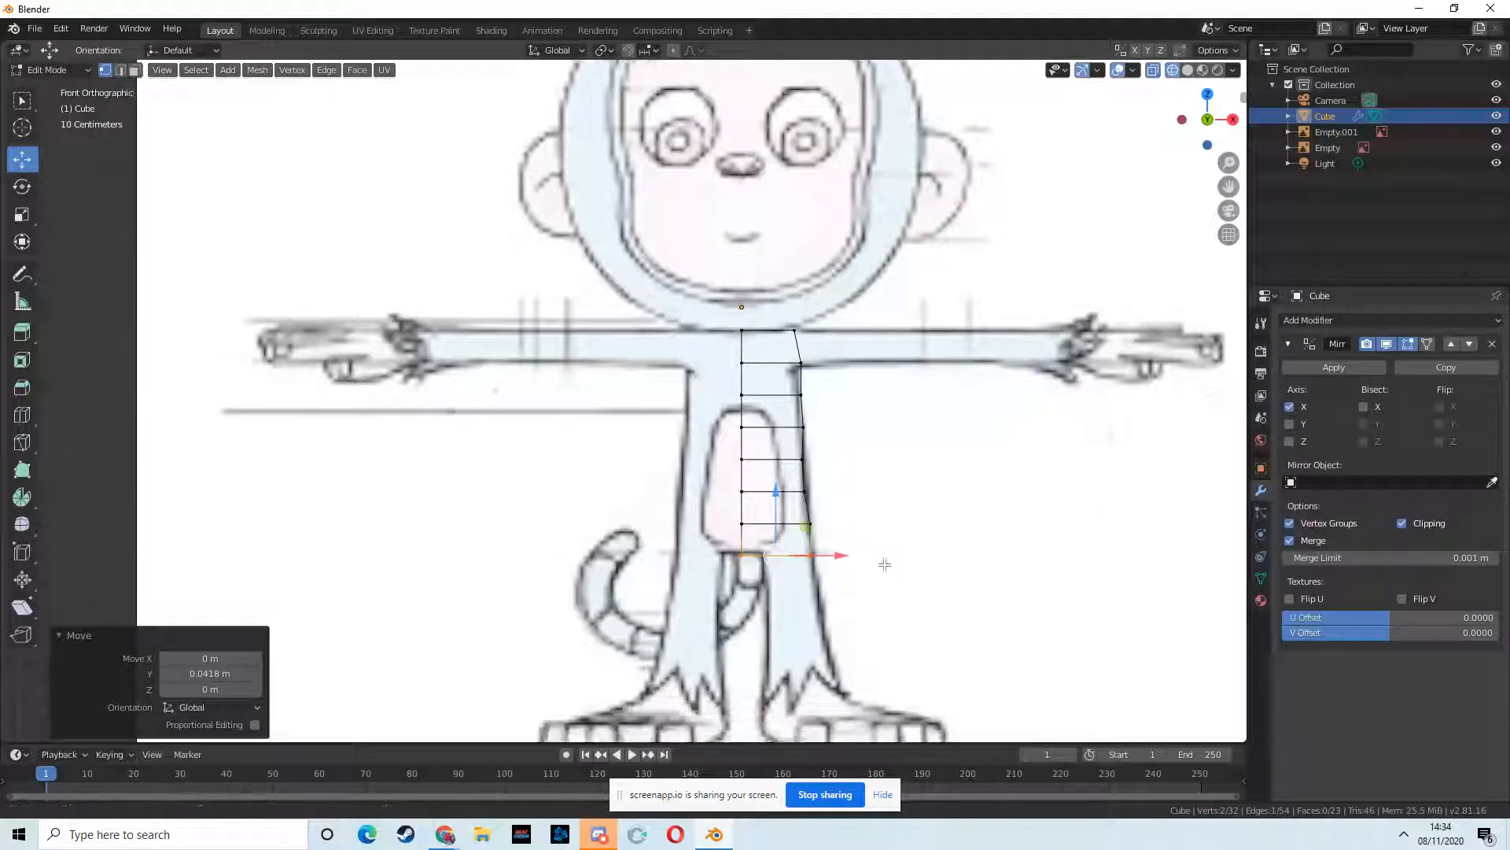
scroll(988, 546, down, 3)
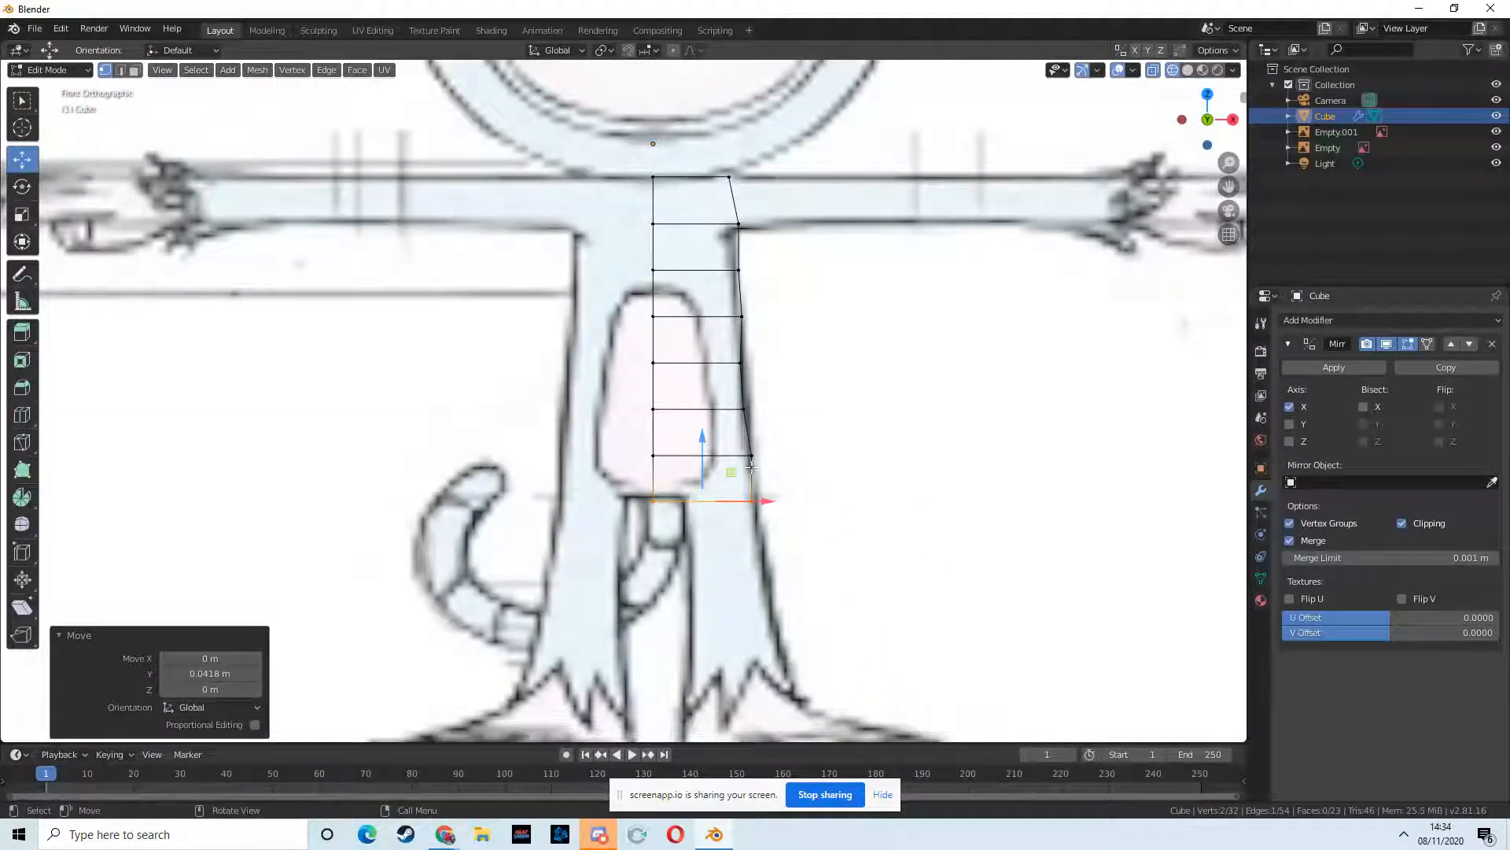
scroll(852, 472, down, 4)
middle_drag(852, 472, 833, 464)
click(1208, 119)
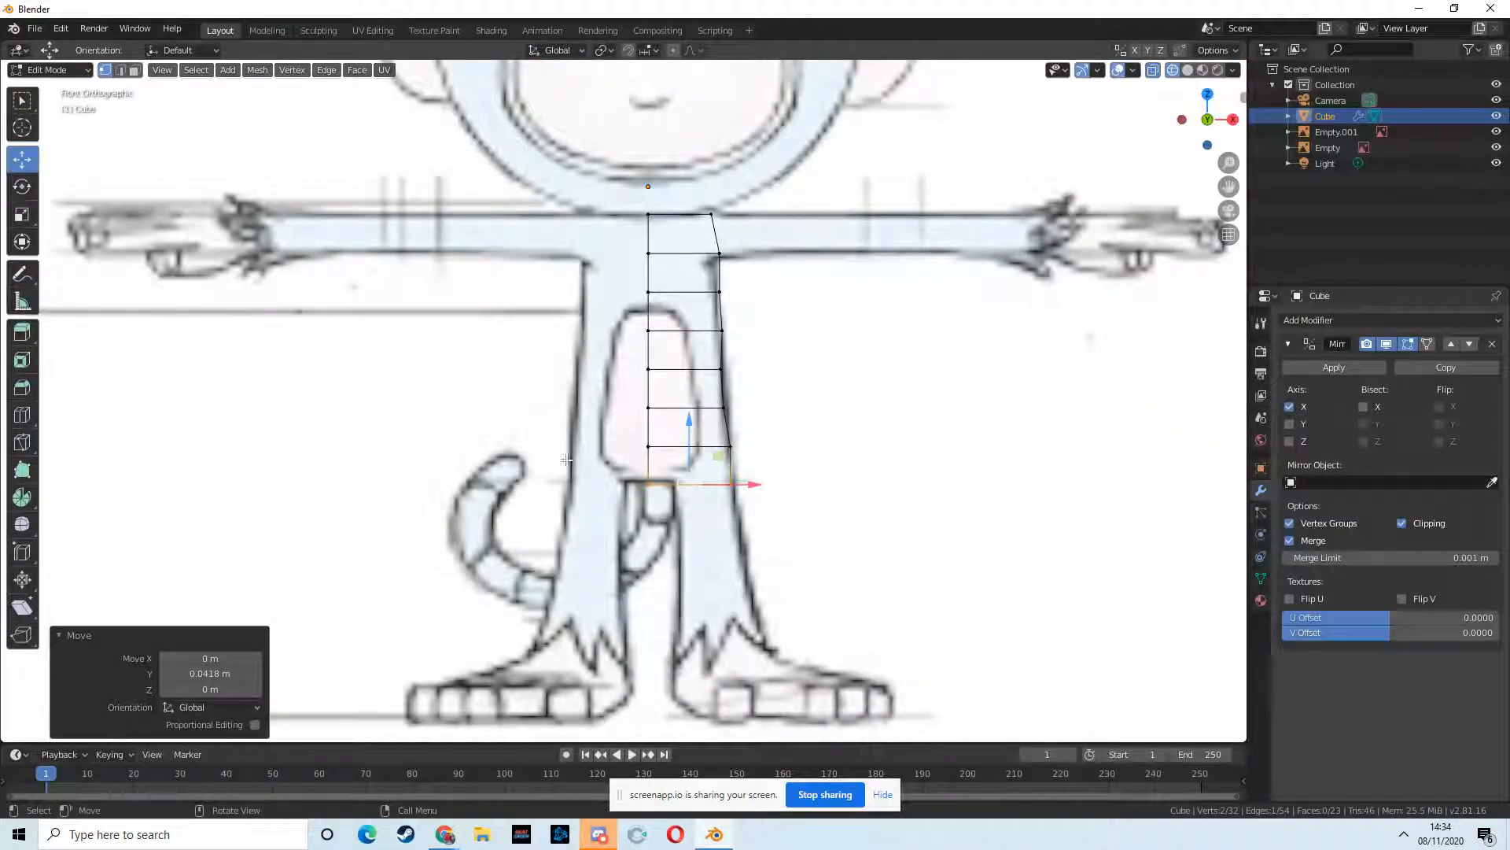
- In the front orthographic view, raise the outer vertices of the seventh row about 0.027 m along Z
click(27, 111)
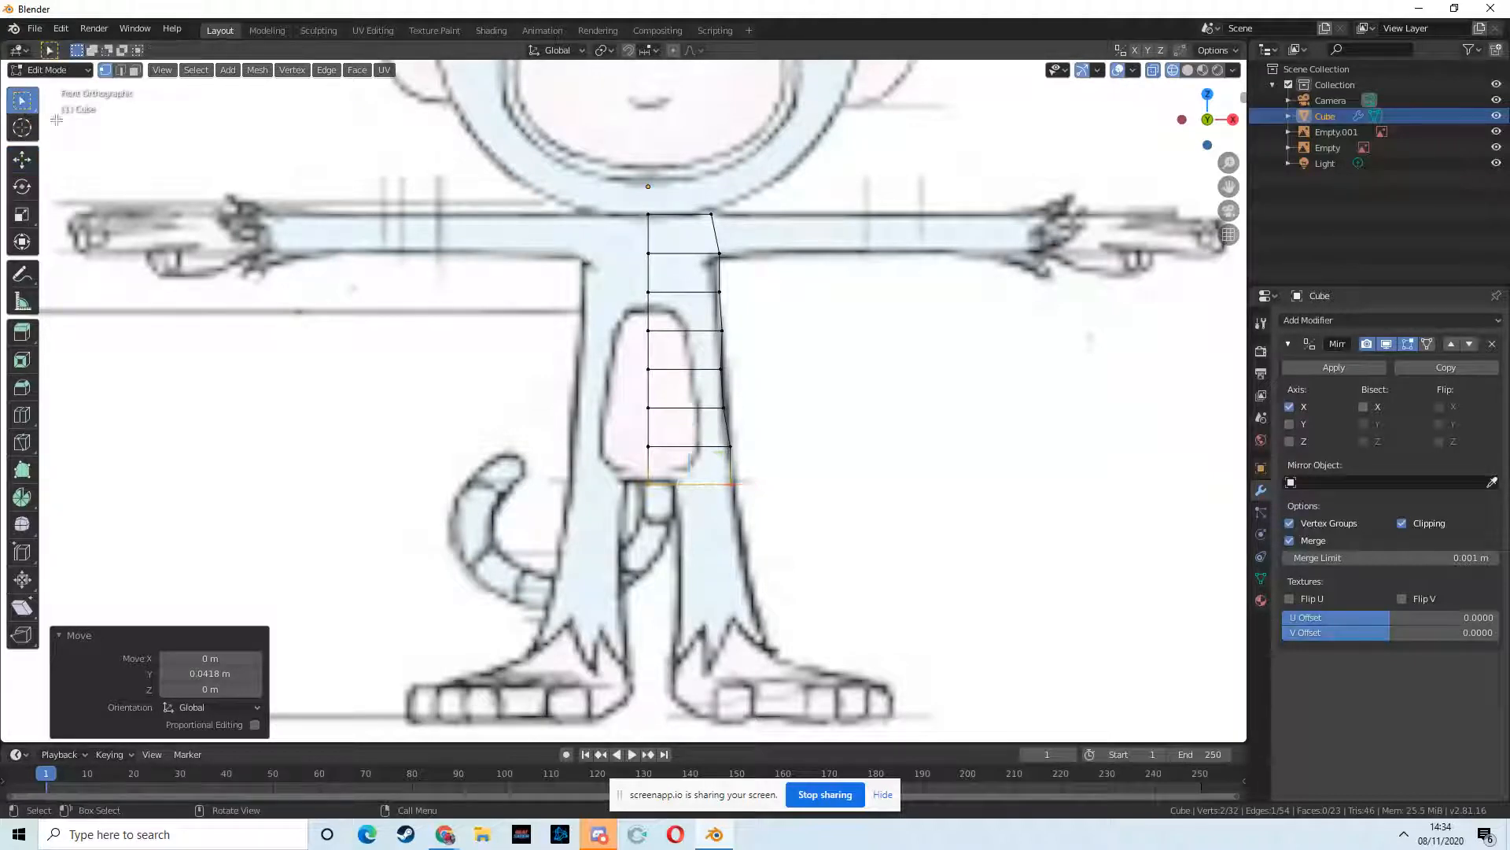
click(730, 446)
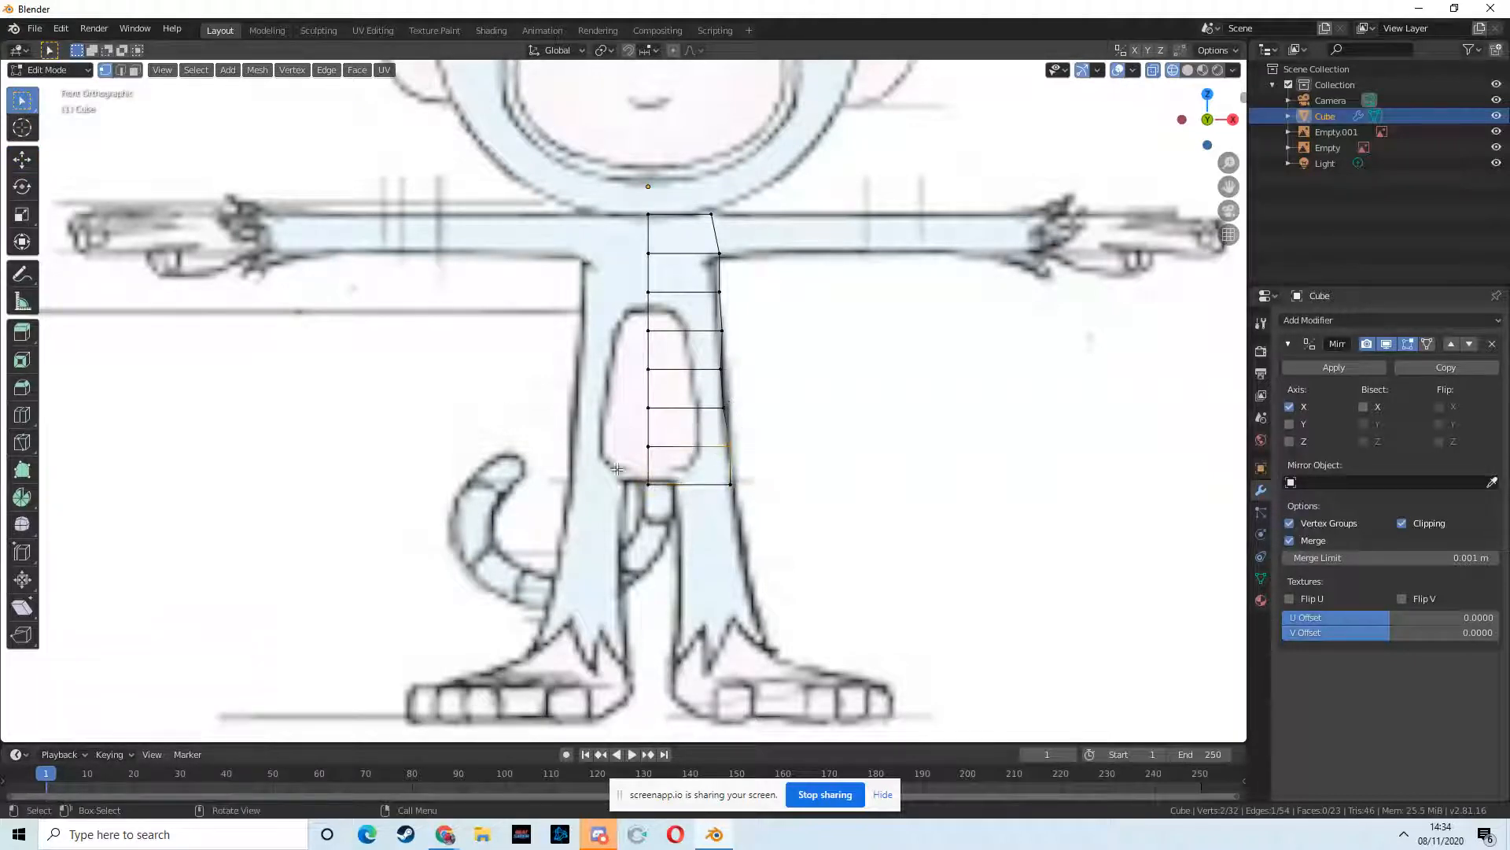
click(22, 159)
drag(730, 382, 720, 364)
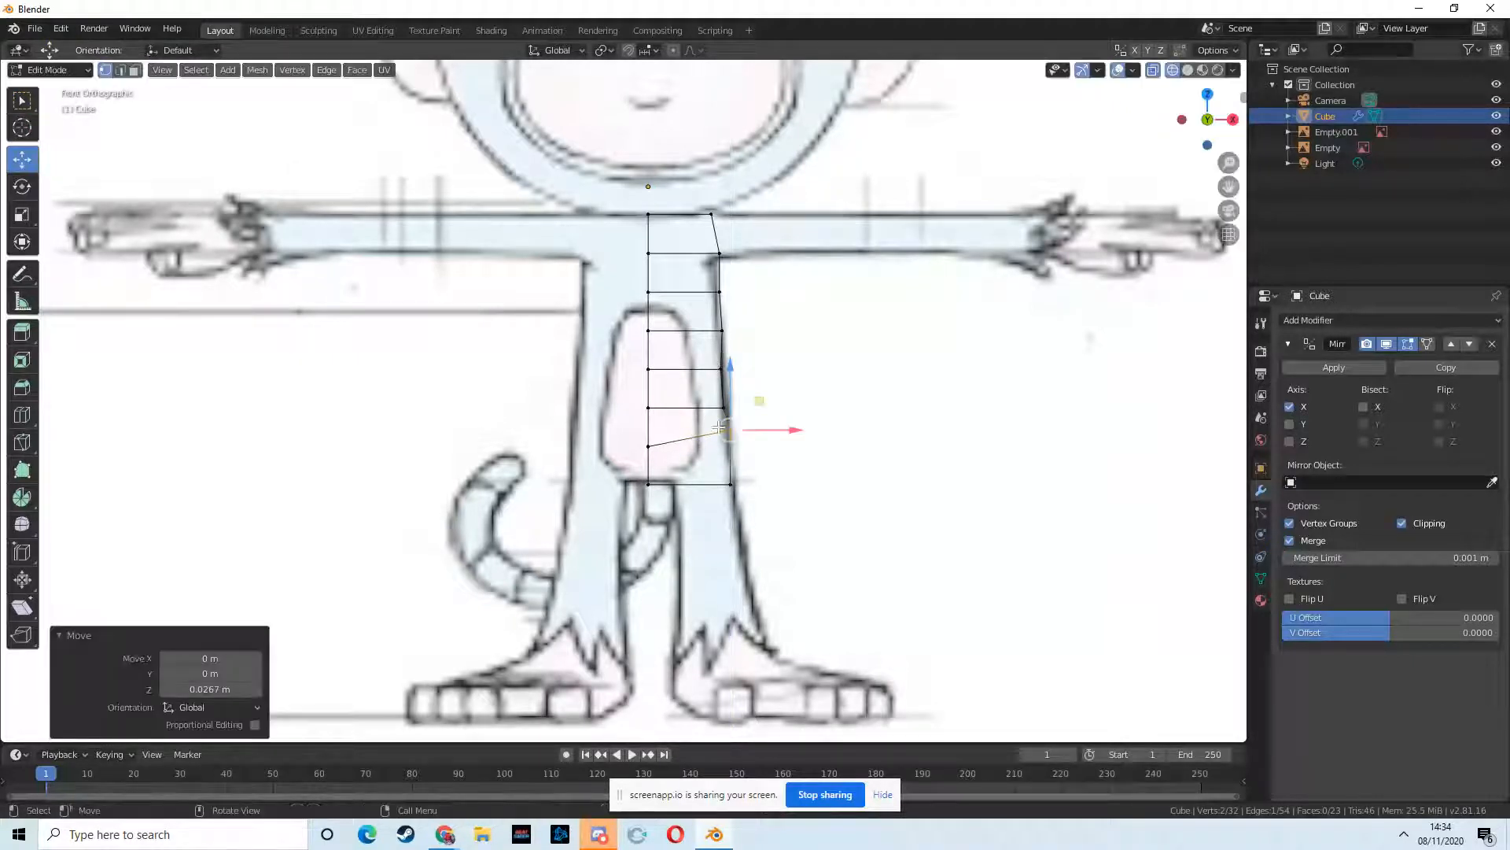
- In the front view, raise the outer vertices of the torso's bottom row about 0.046 m along Z
click(21, 100)
click(732, 482)
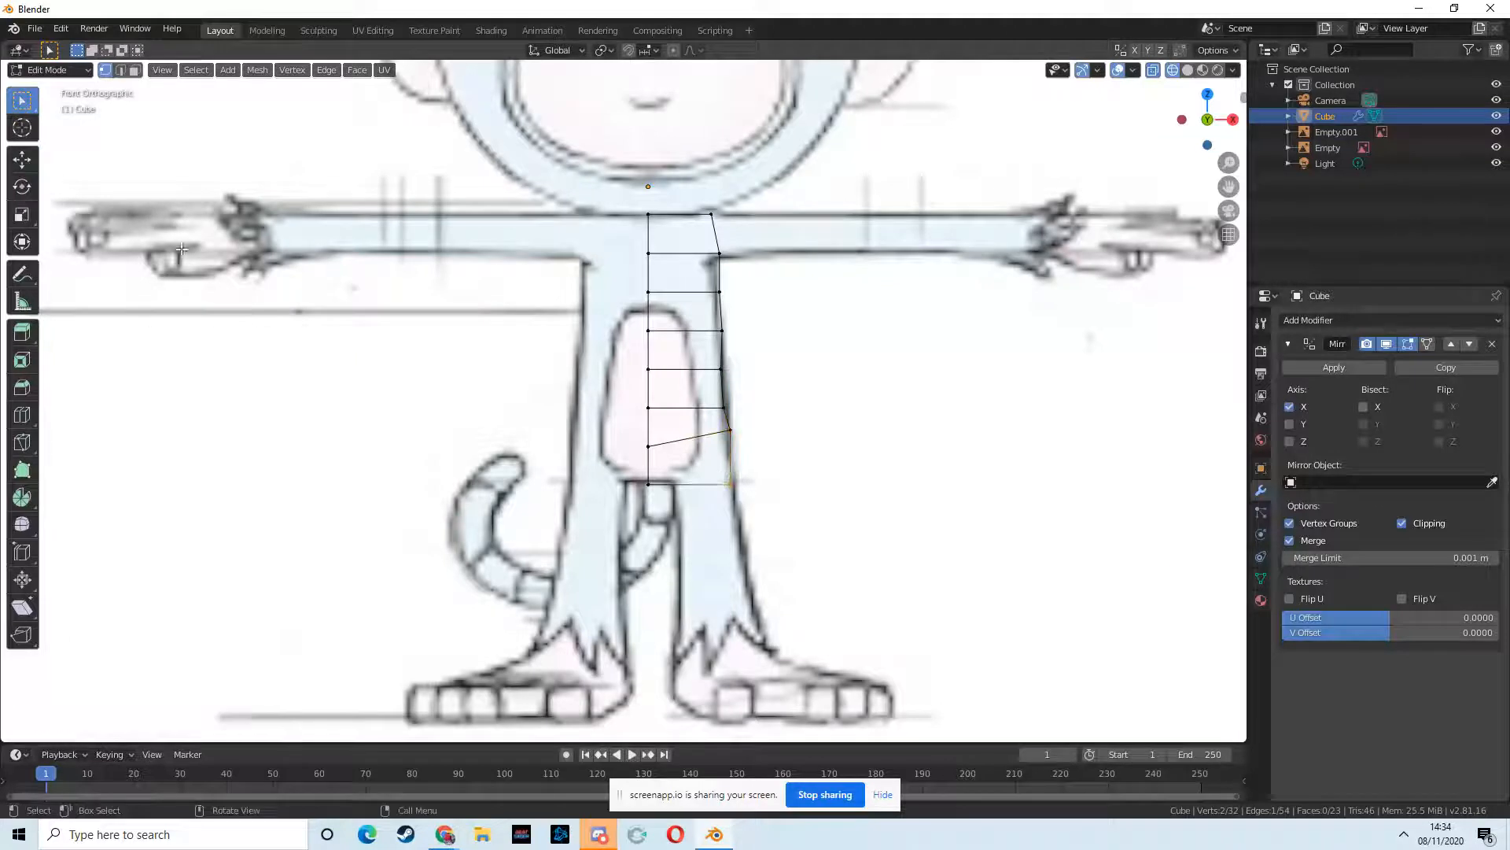
click(21, 160)
key(g)
key(z)
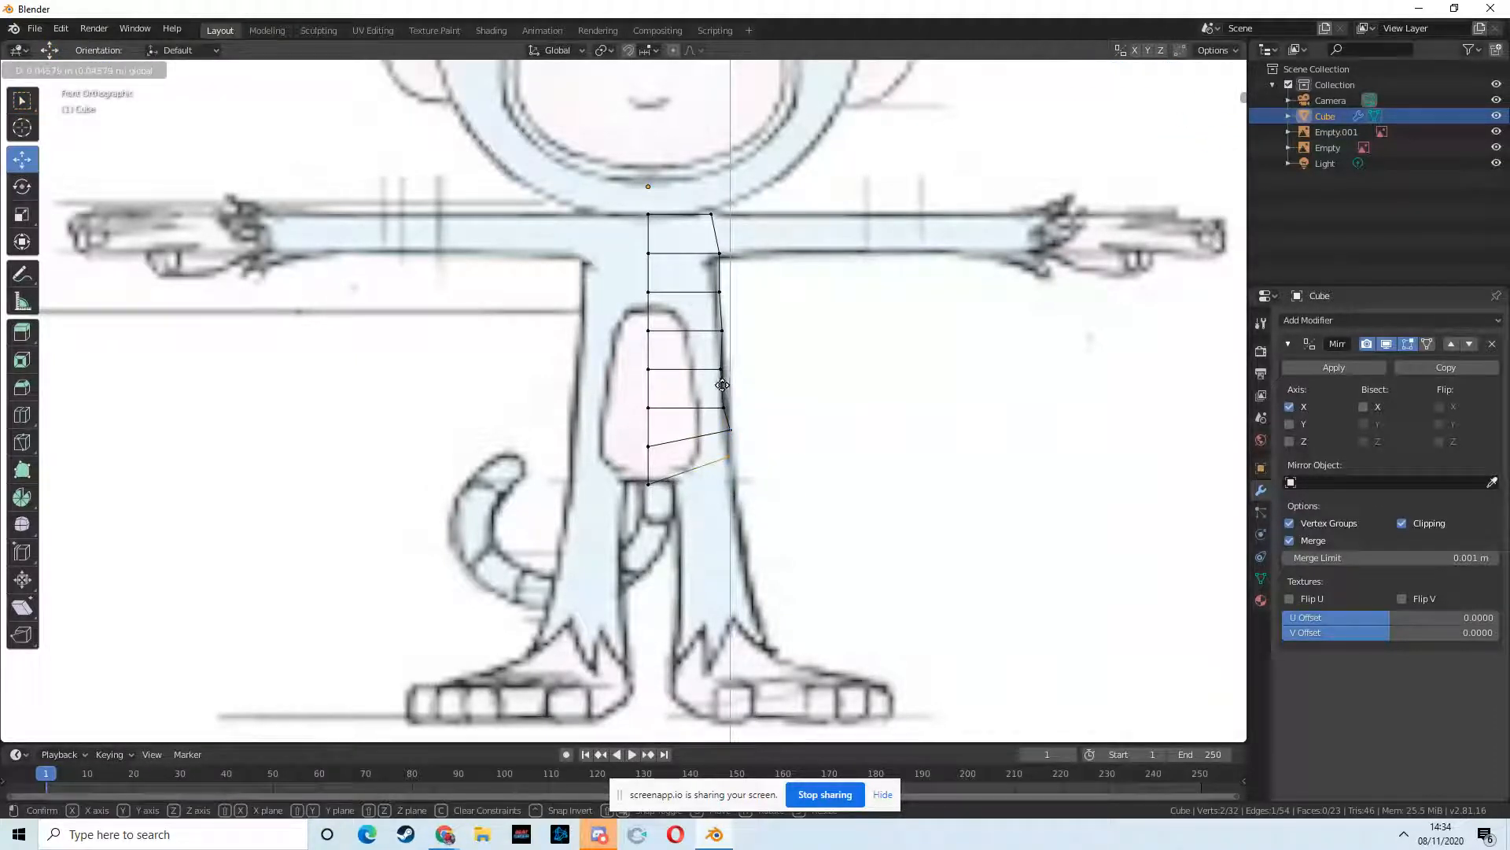
click(722, 384)
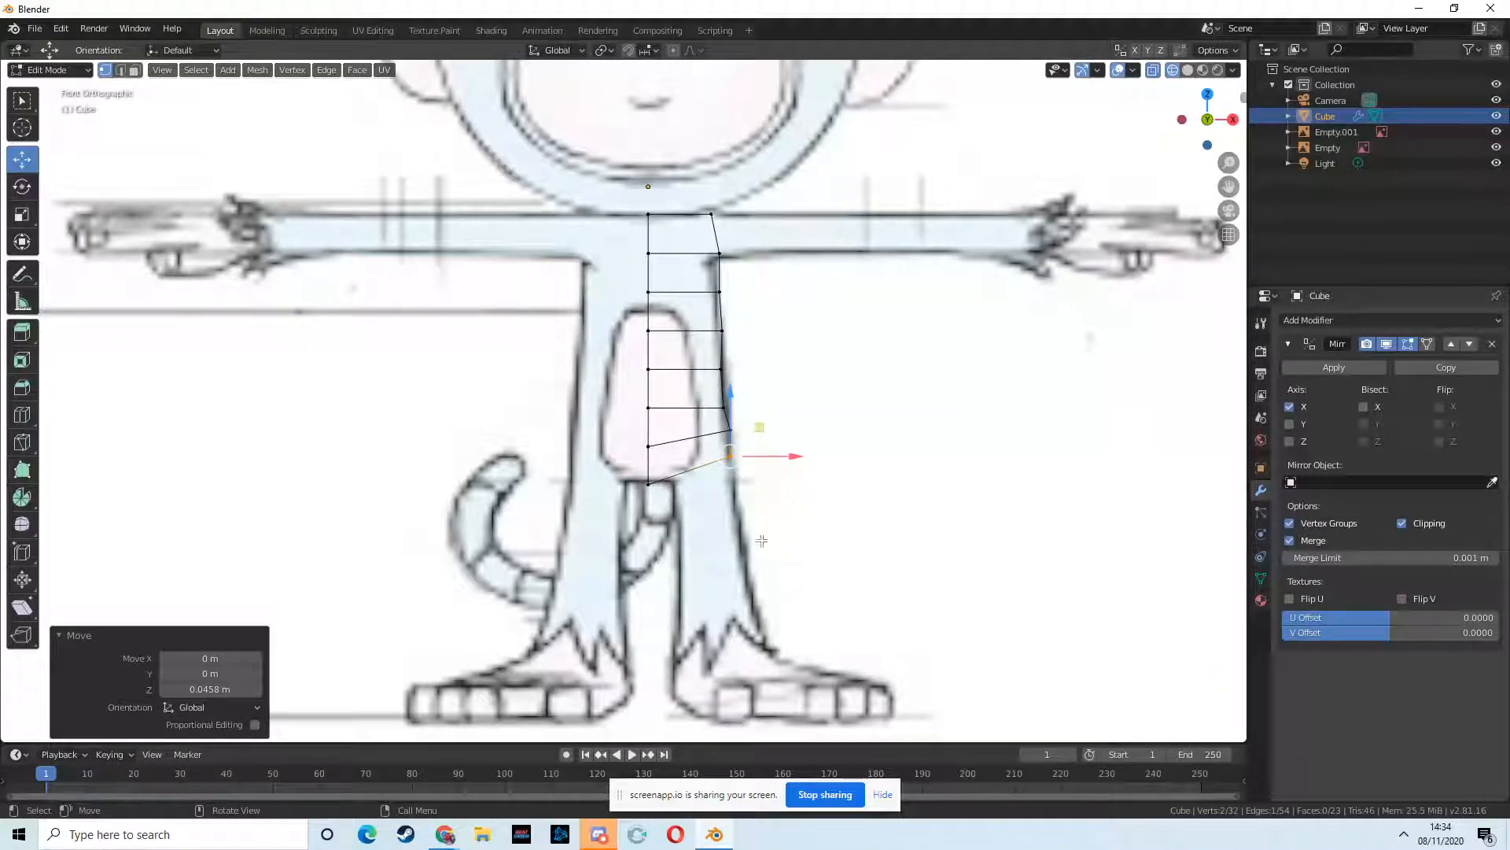
middle_drag(778, 509, 781, 468)
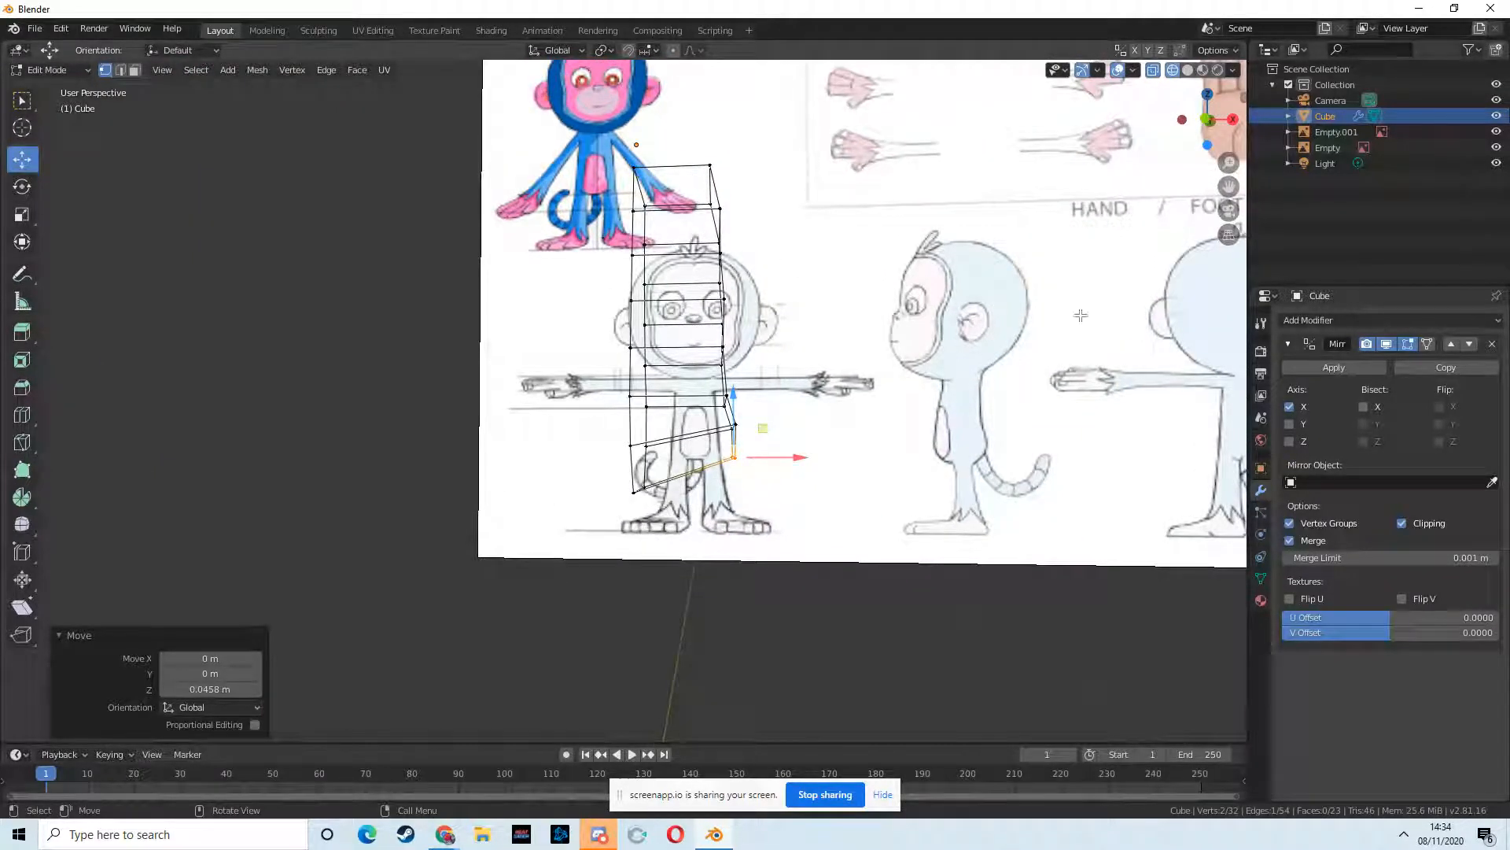
- Add one vertical loop cut through the half torso in the front view, slid toward the centre line with a factor of about 0.319
click(1207, 121)
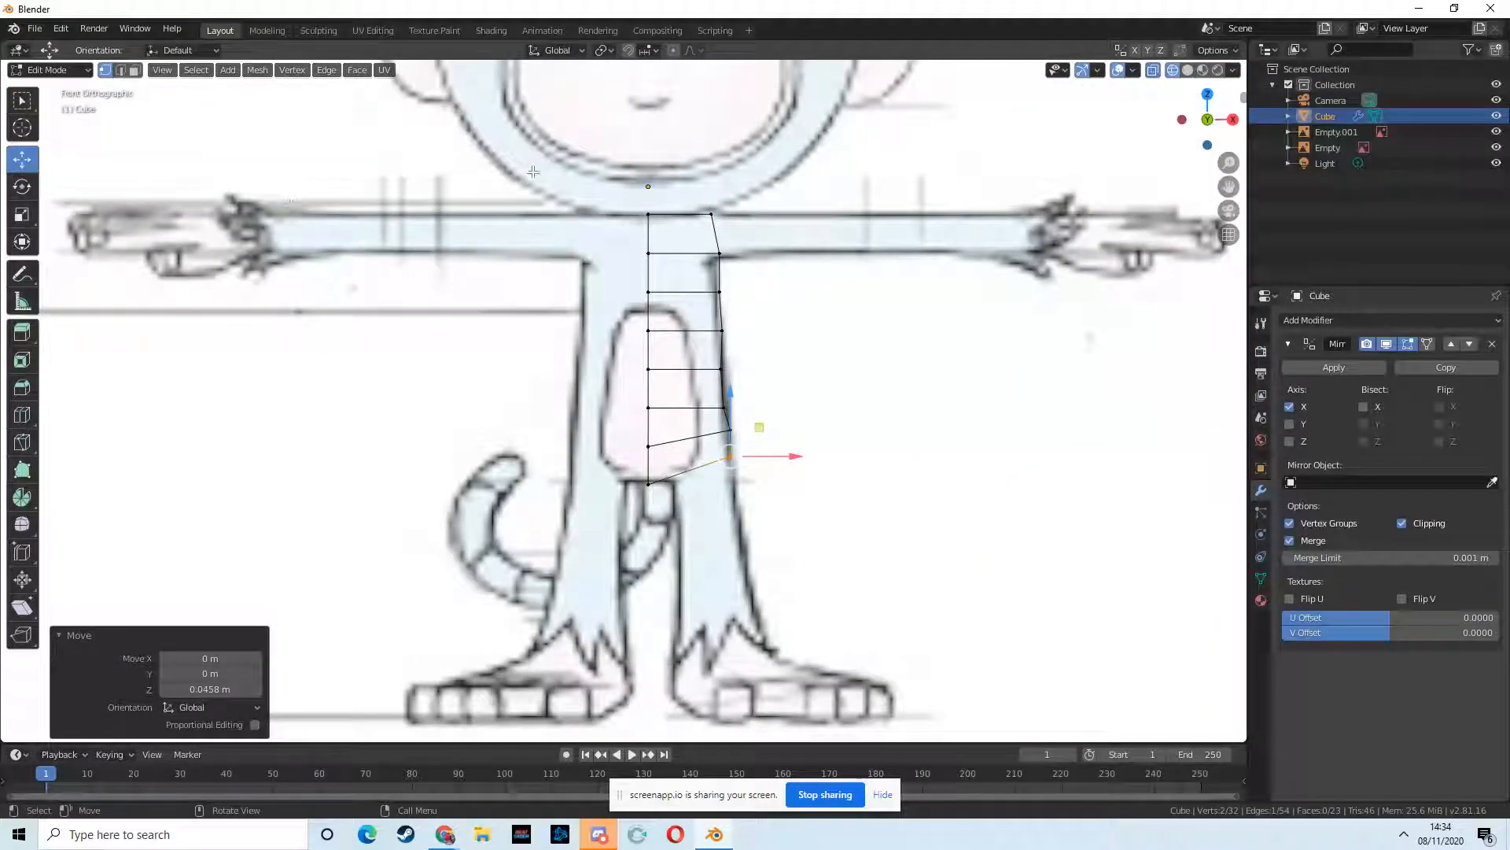
click(23, 414)
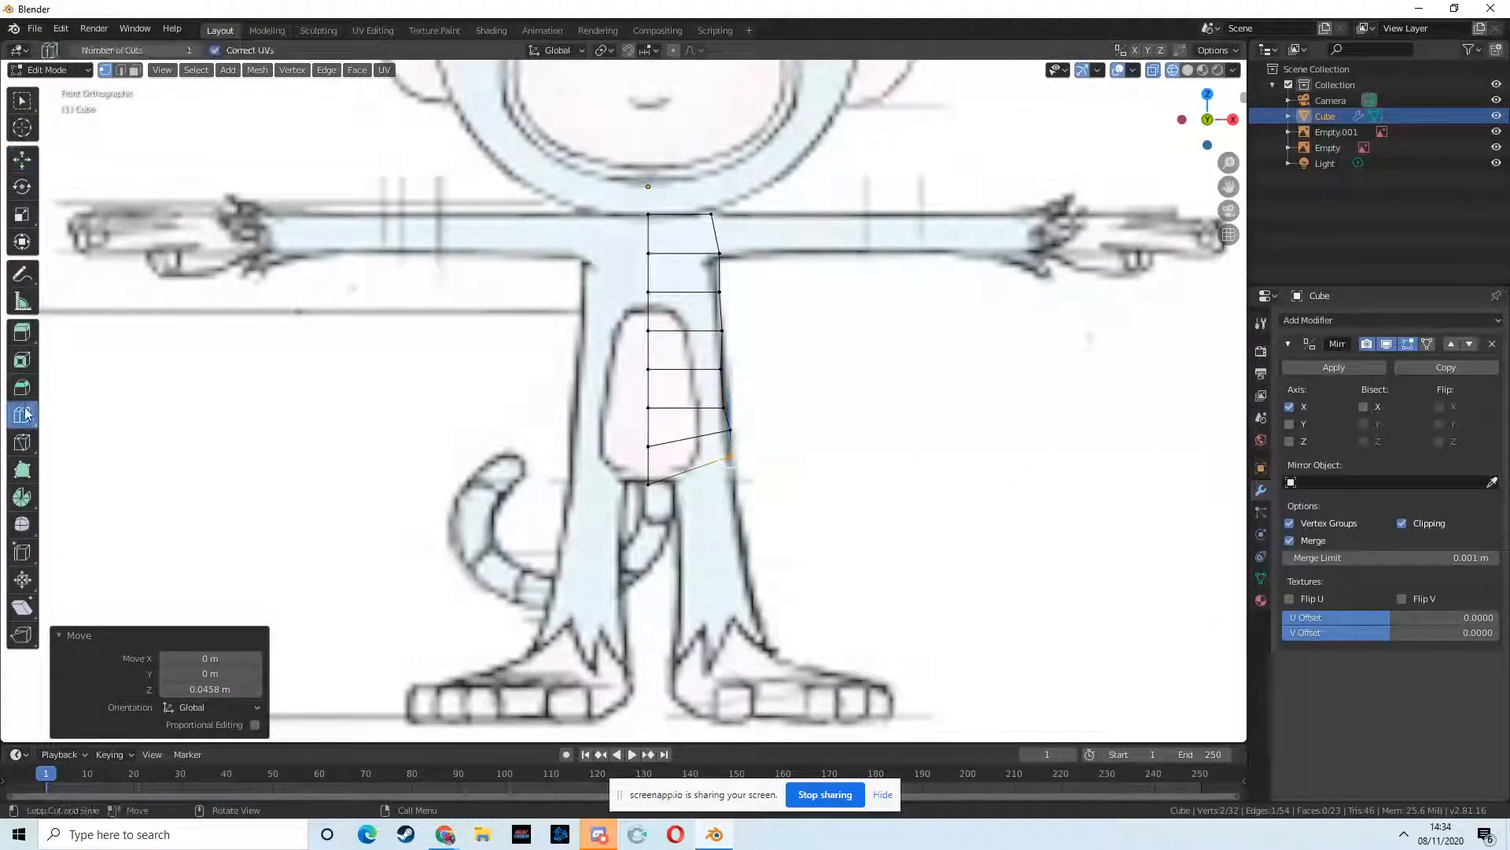
drag(683, 343, 682, 350)
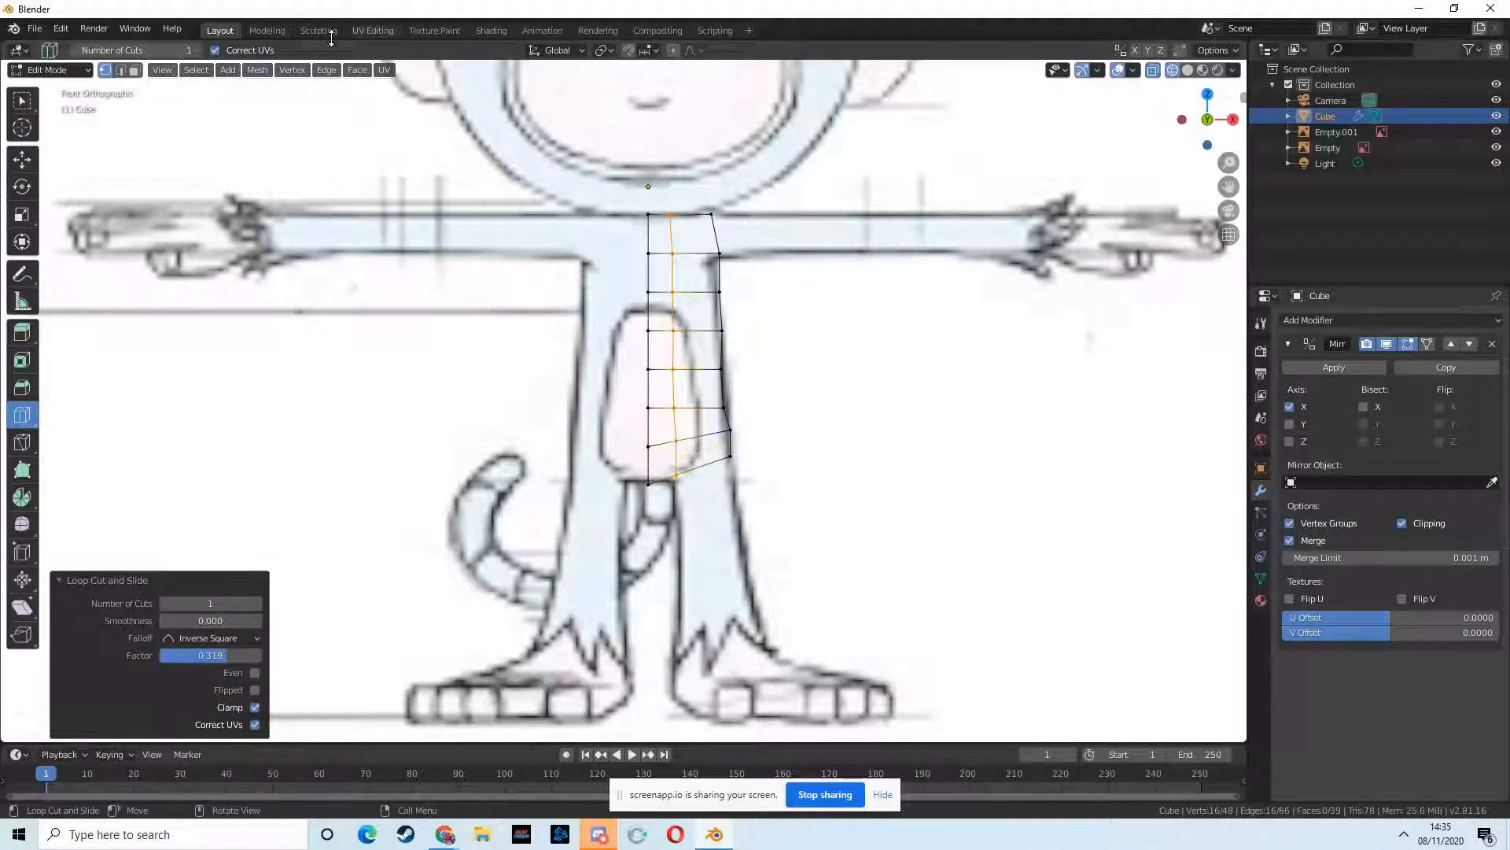
- Switch to face selection and solid shading, and extrude the torso's outer bottom face about 0.157 m to start the leg
click(134, 70)
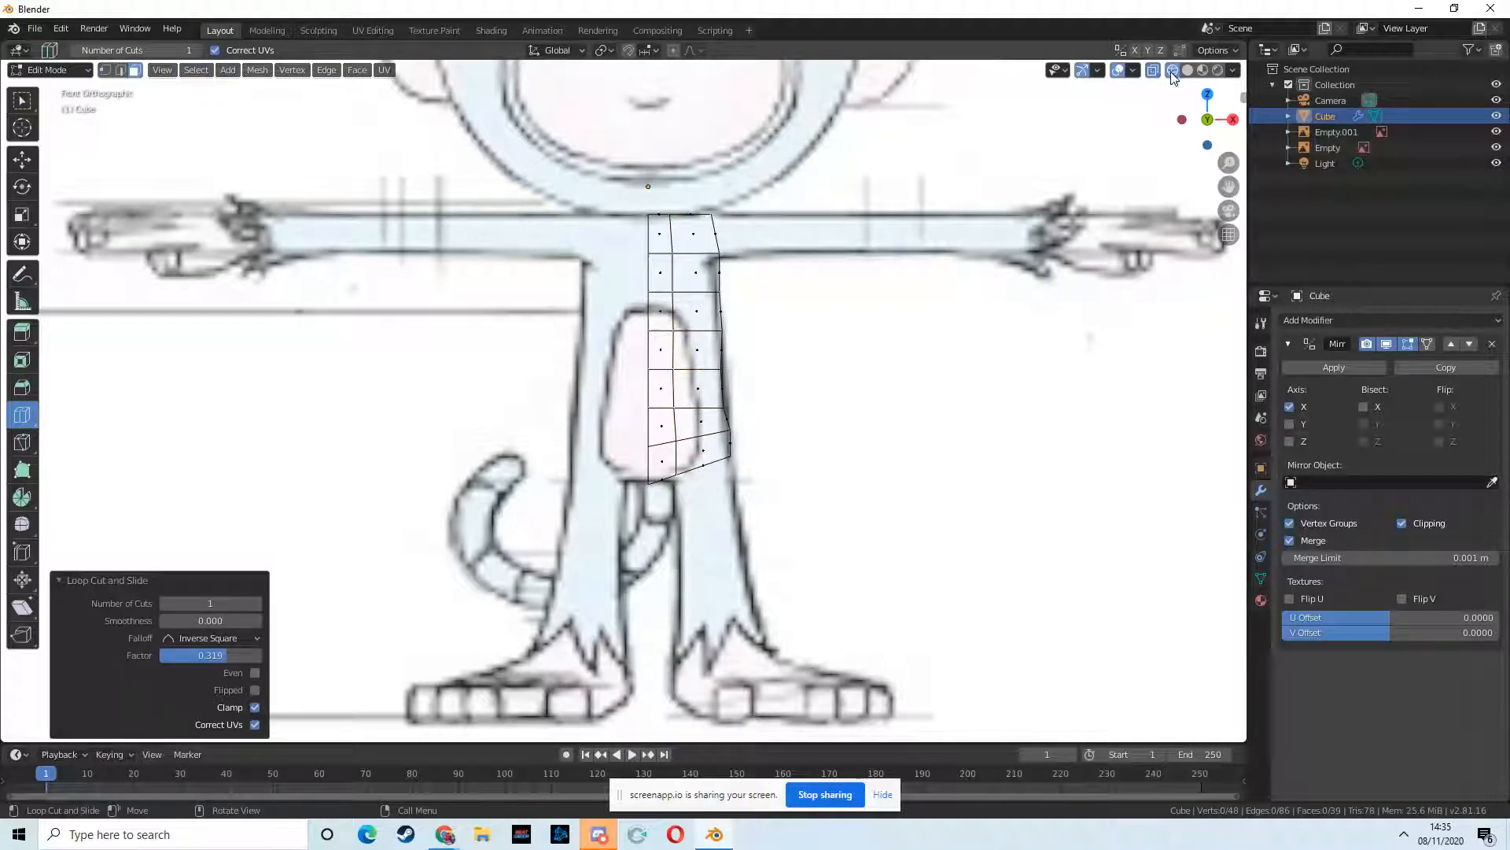
scroll(651, 148, down, 5)
middle_drag(651, 148, 708, 267)
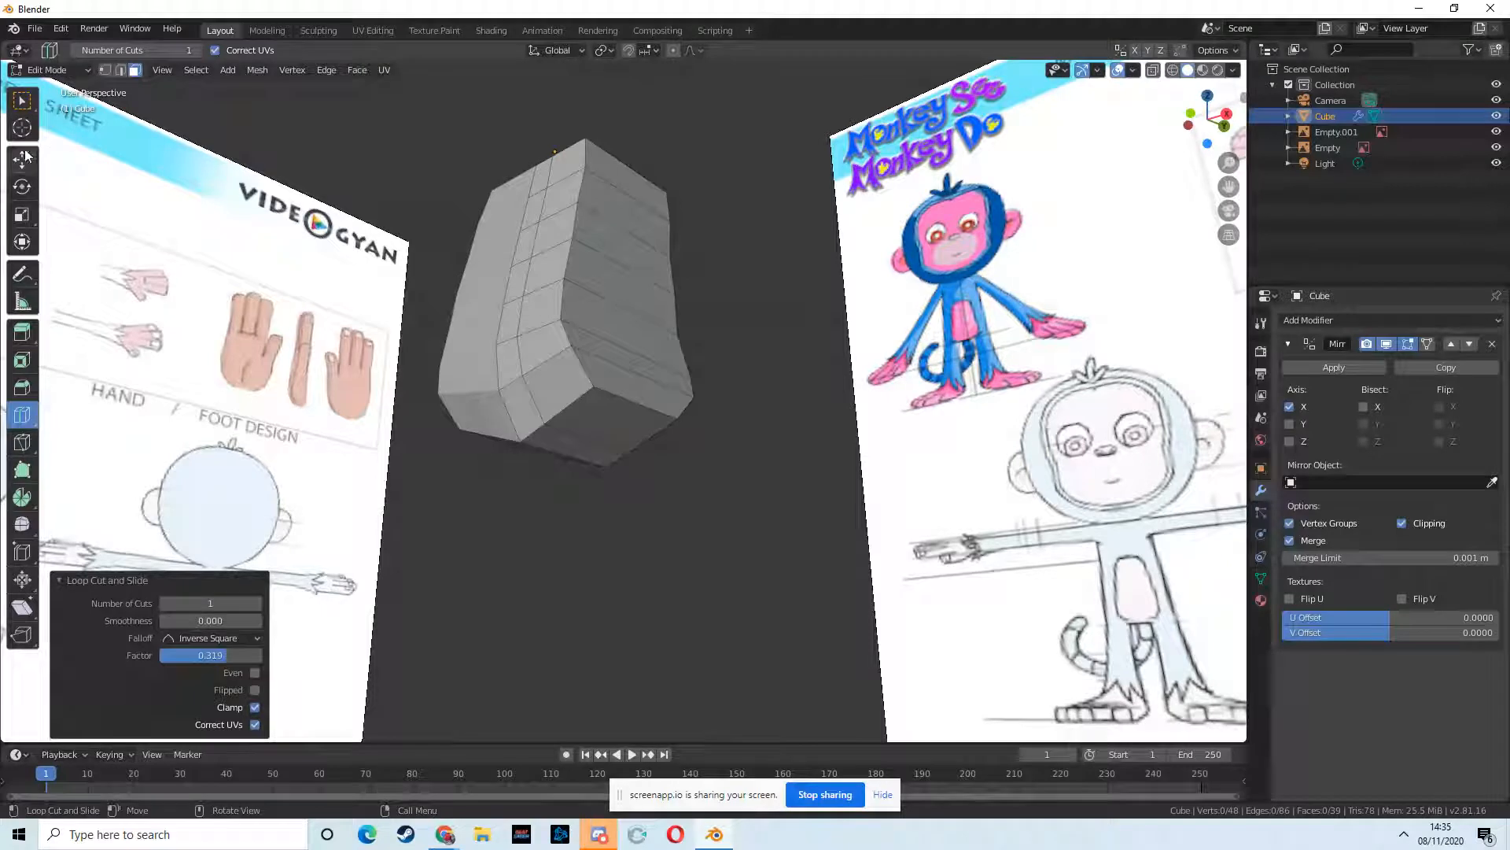
click(23, 101)
click(588, 420)
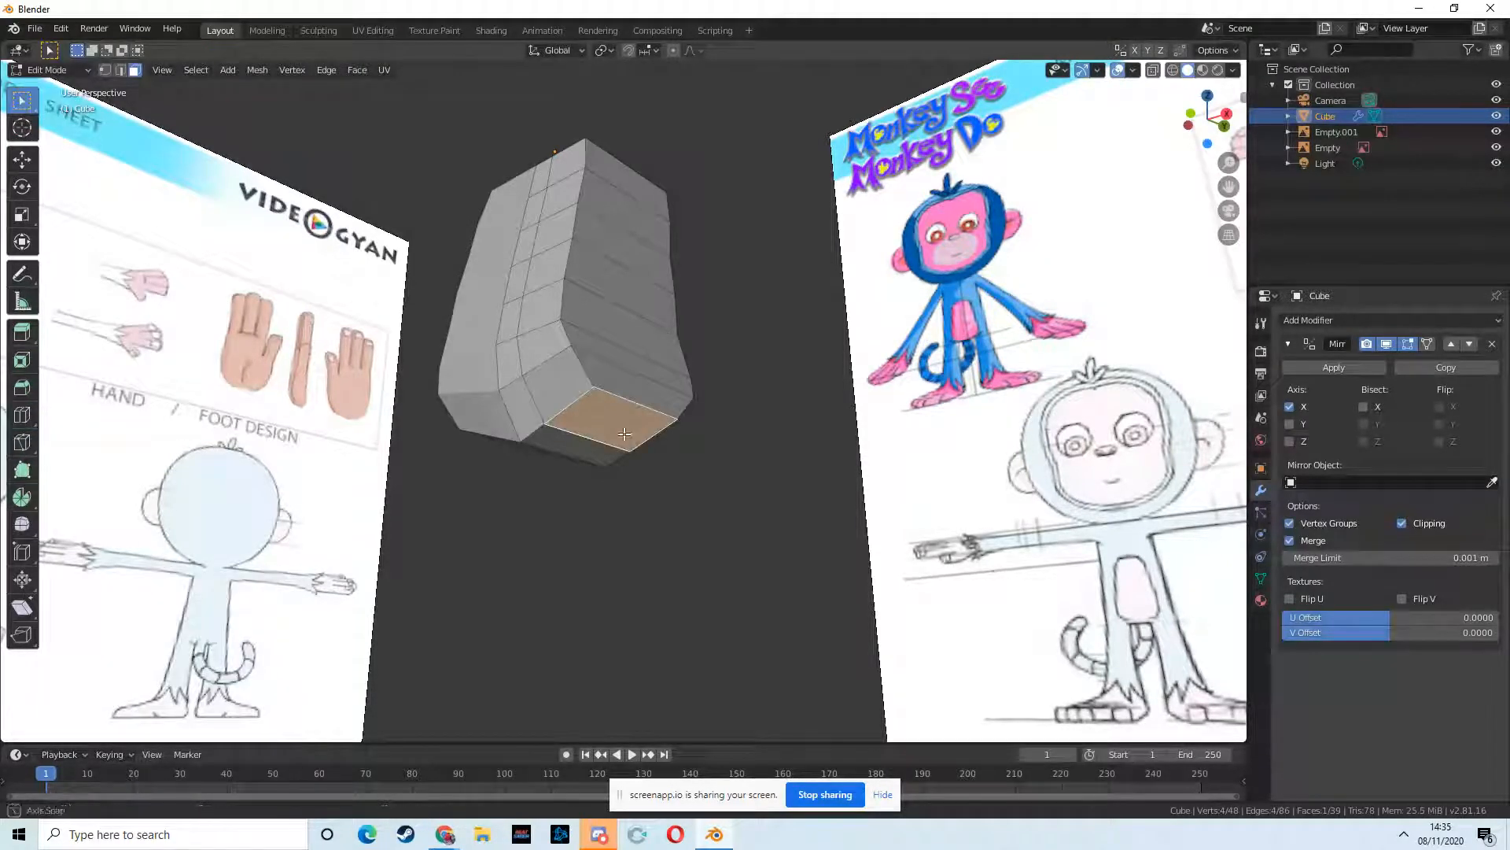
middle_drag(588, 419, 503, 425)
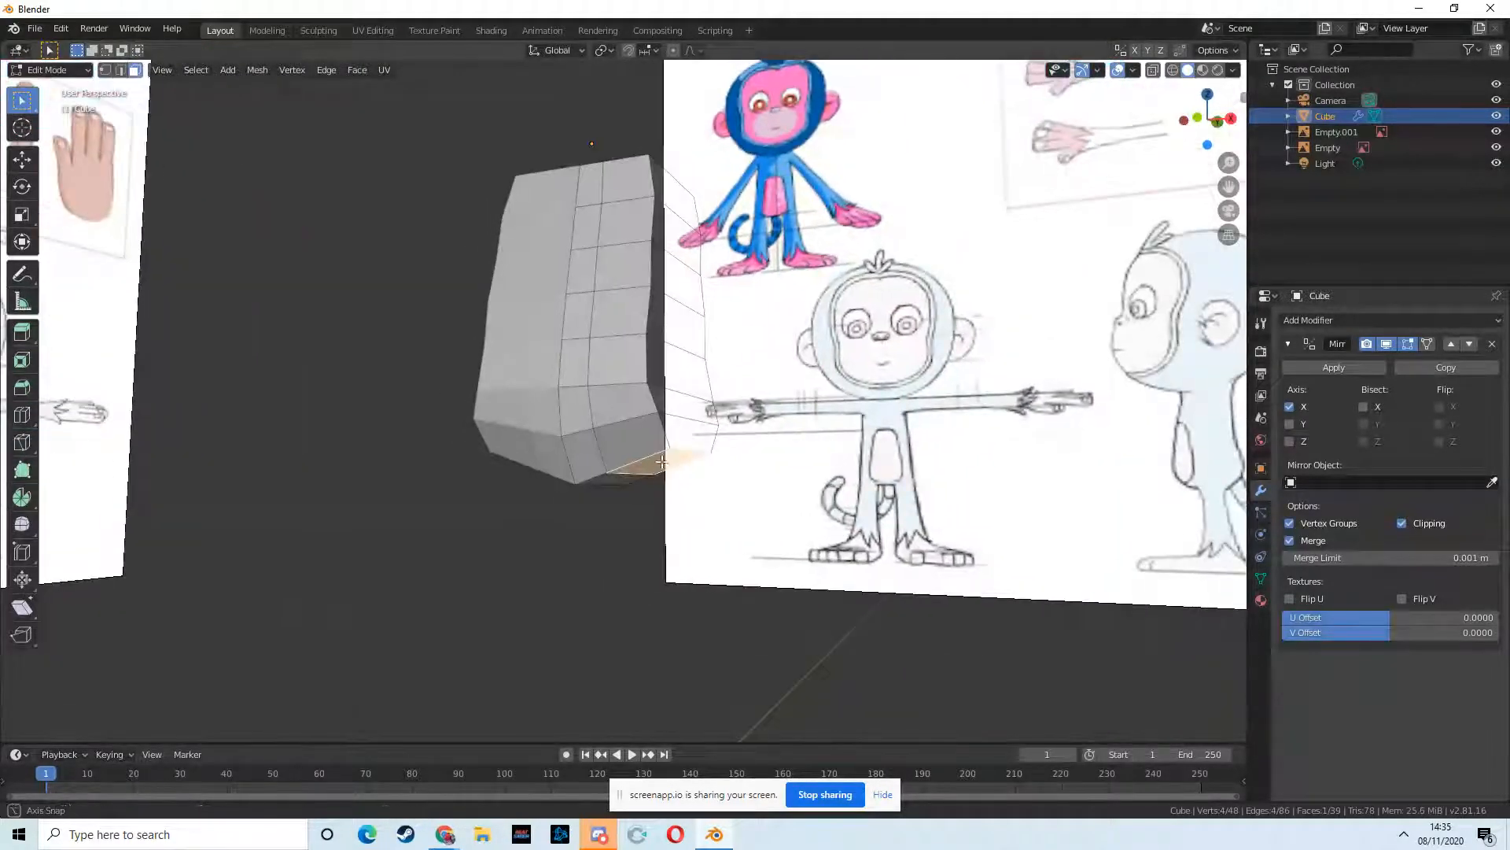
drag(1200, 120, 1200, 124)
click(1203, 120)
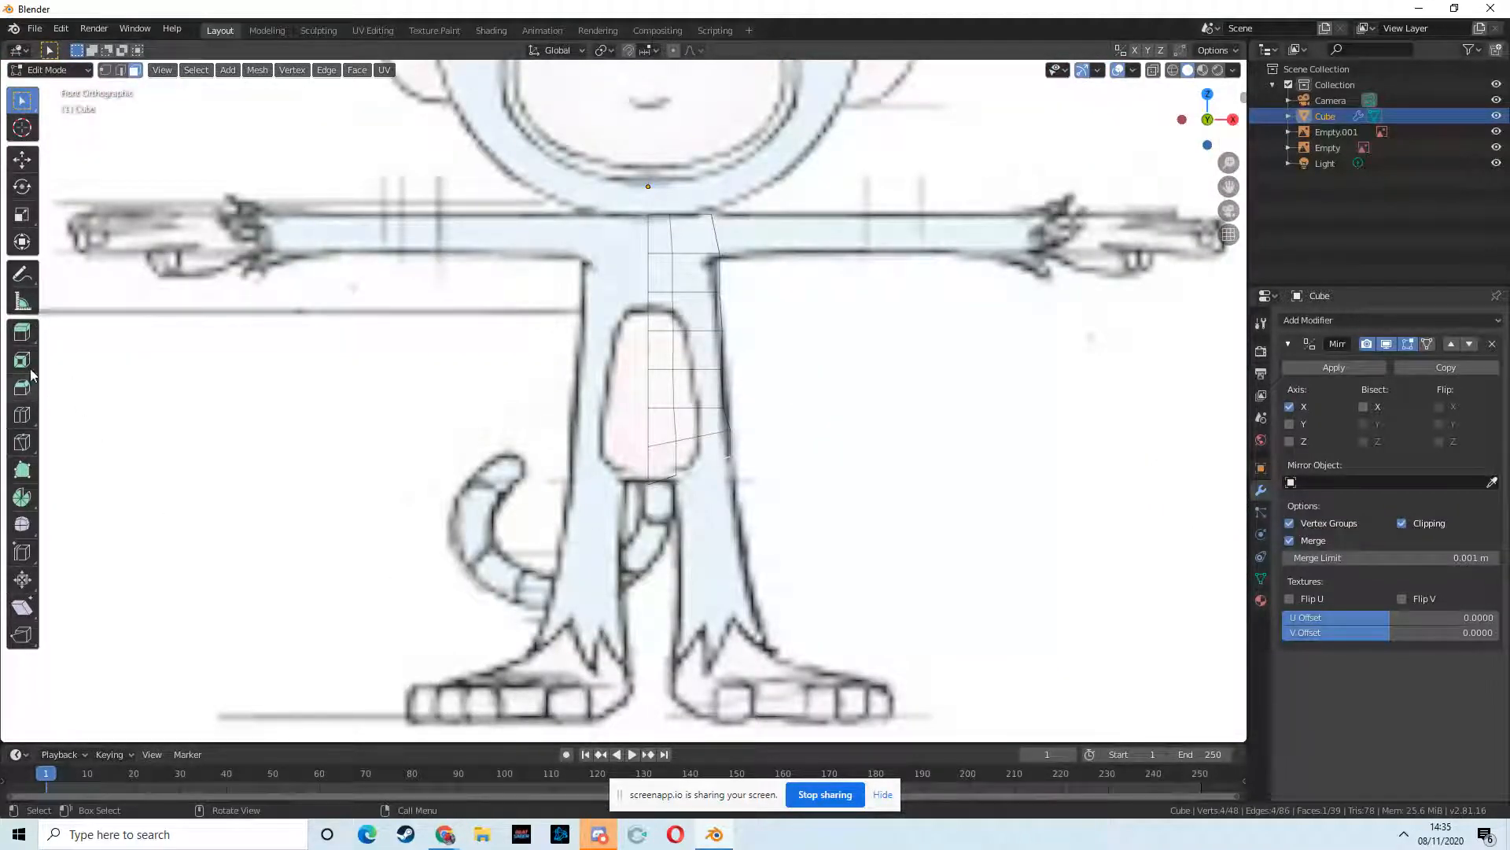
click(22, 332)
drag(735, 550, 747, 644)
- Move the extruded leg face about -0.039 m along X and rotate it about 13.8° around Y to follow the leg outline
key(shift+space)
key(g)
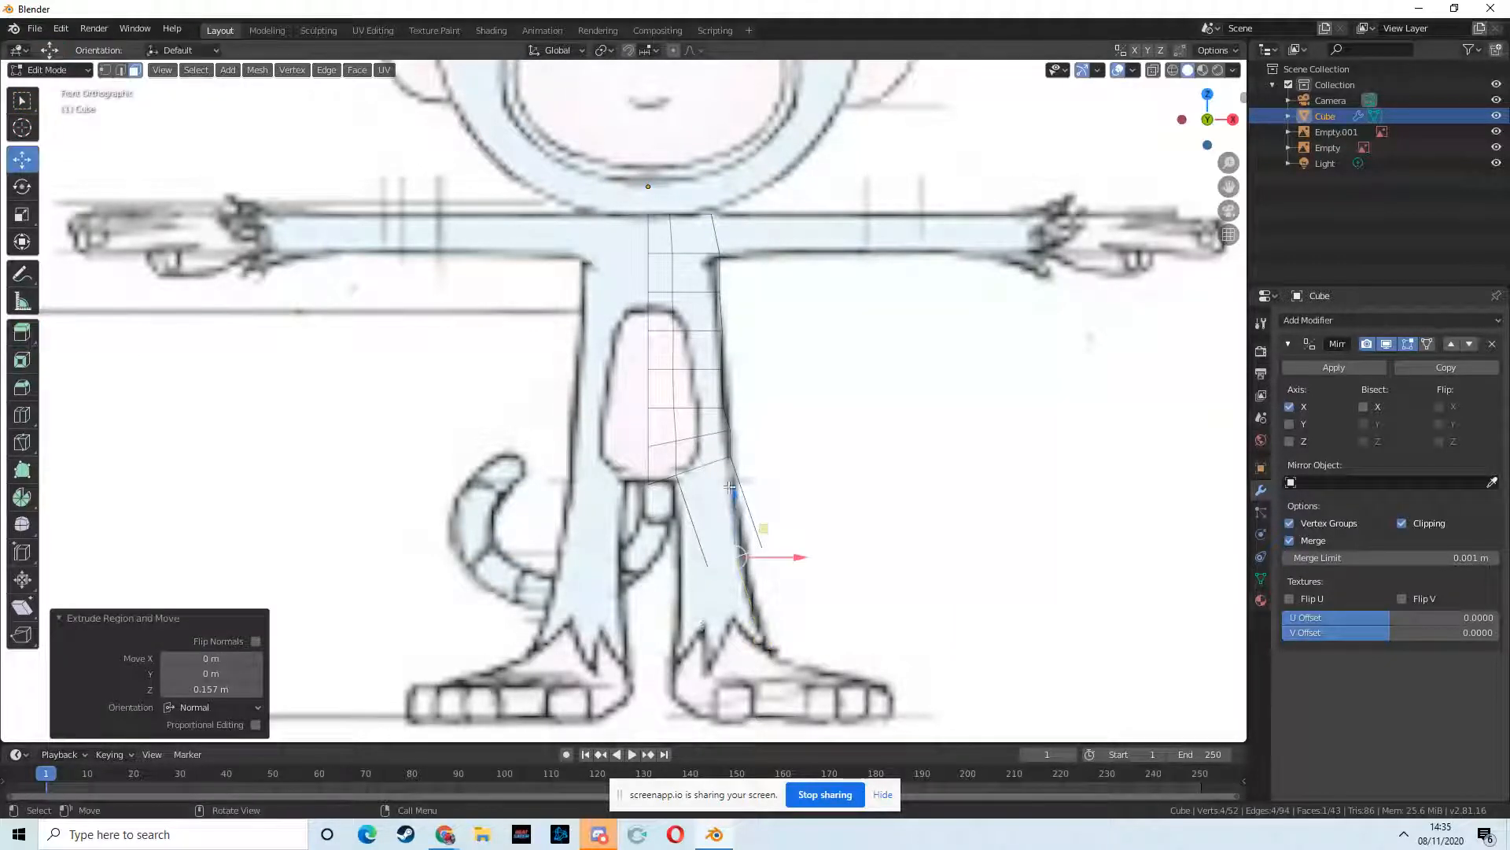
drag(797, 556, 772, 559)
click(22, 187)
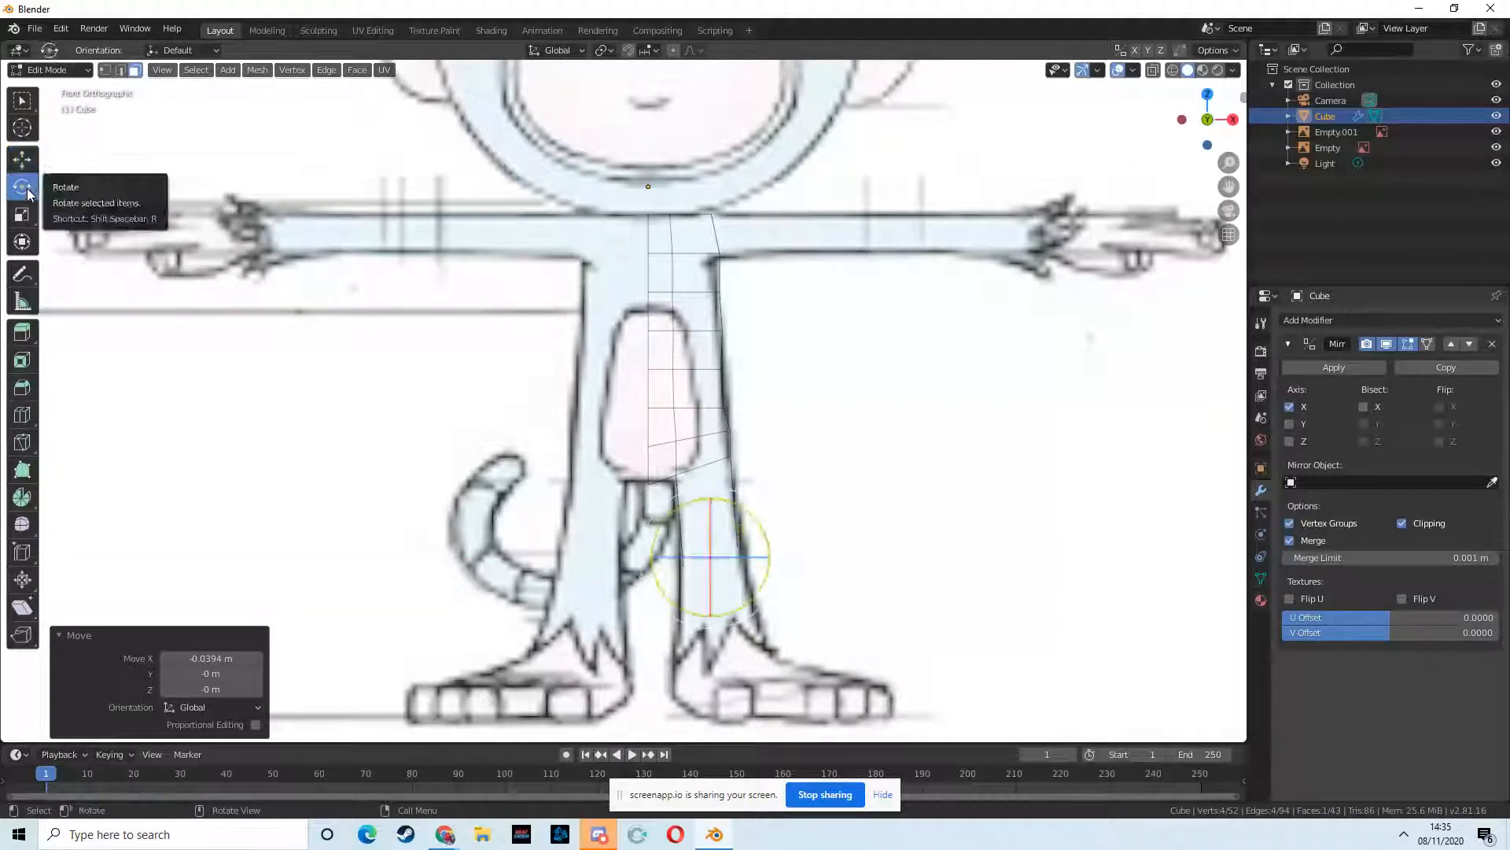
drag(752, 514, 756, 534)
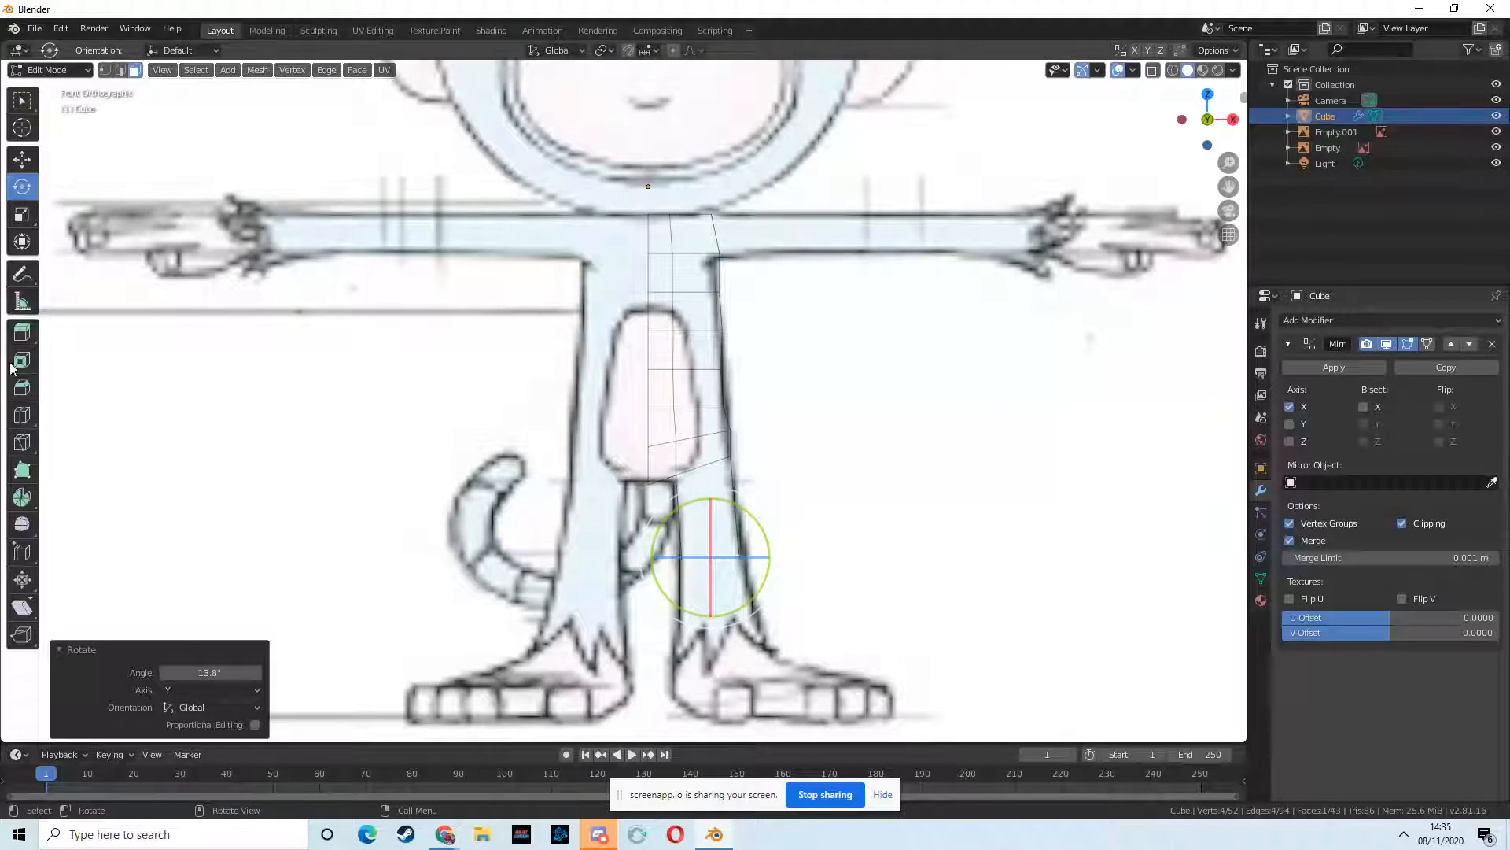
- Extrude the leg's end face another 0.163 m down to the ankle and scale it uniformly by about 1.623
click(22, 332)
drag(720, 644, 725, 718)
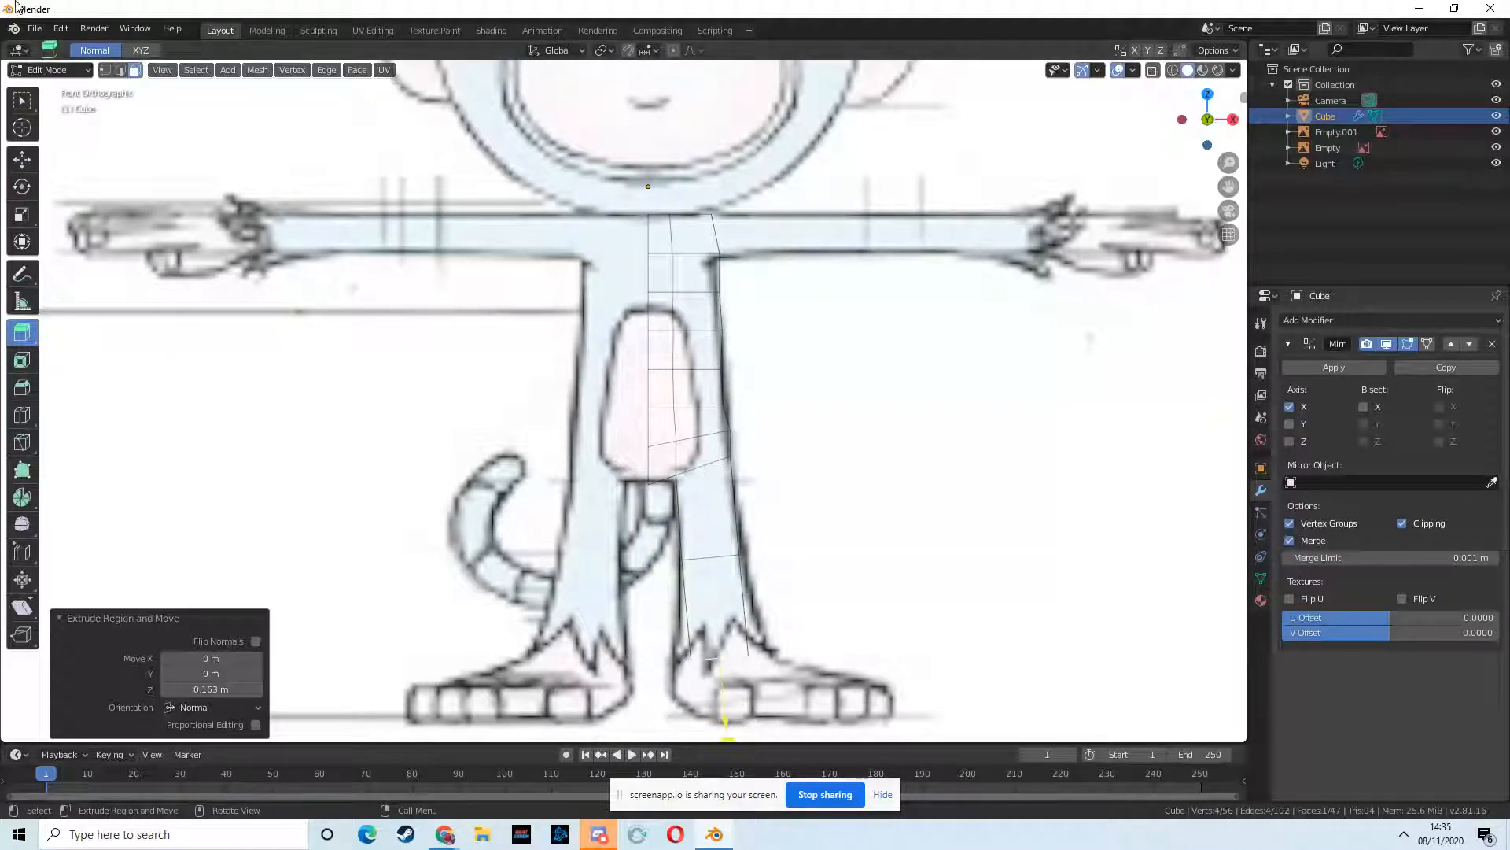
click(22, 215)
drag(798, 655, 853, 655)
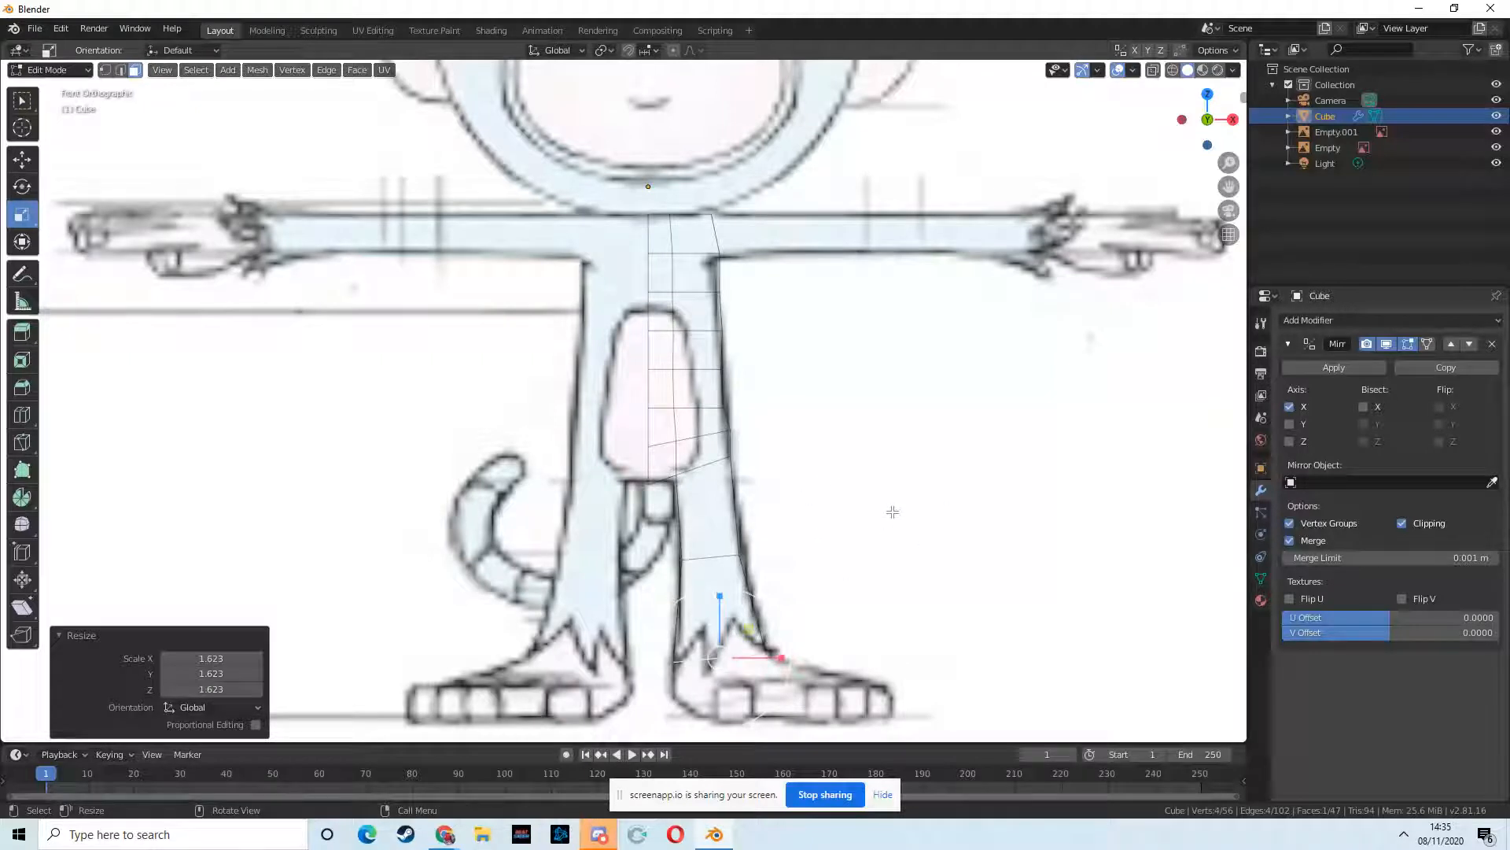
scroll(742, 399, down, 1)
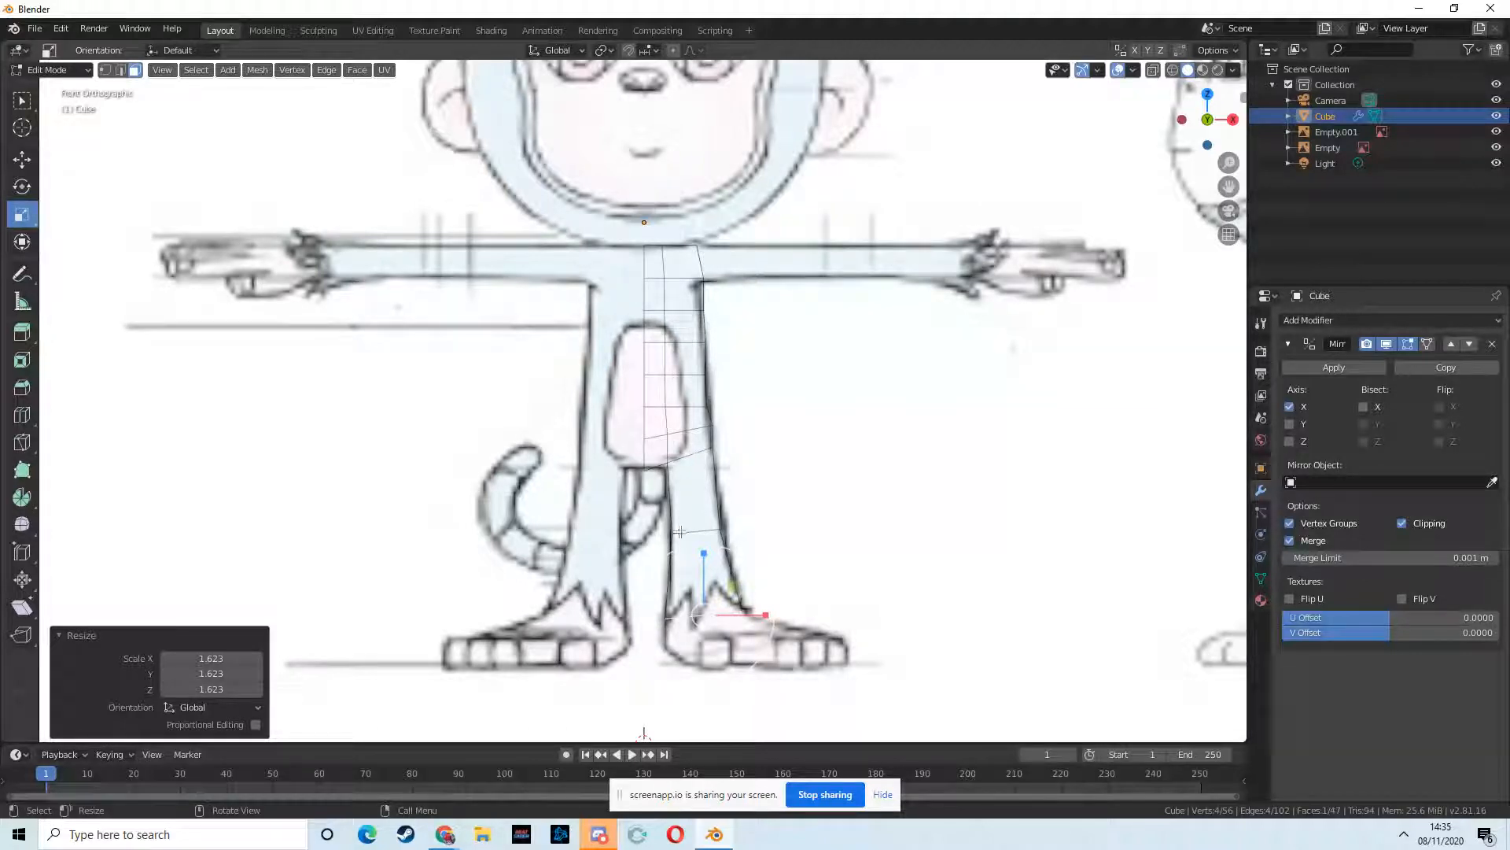
mouse_move(445, 834)
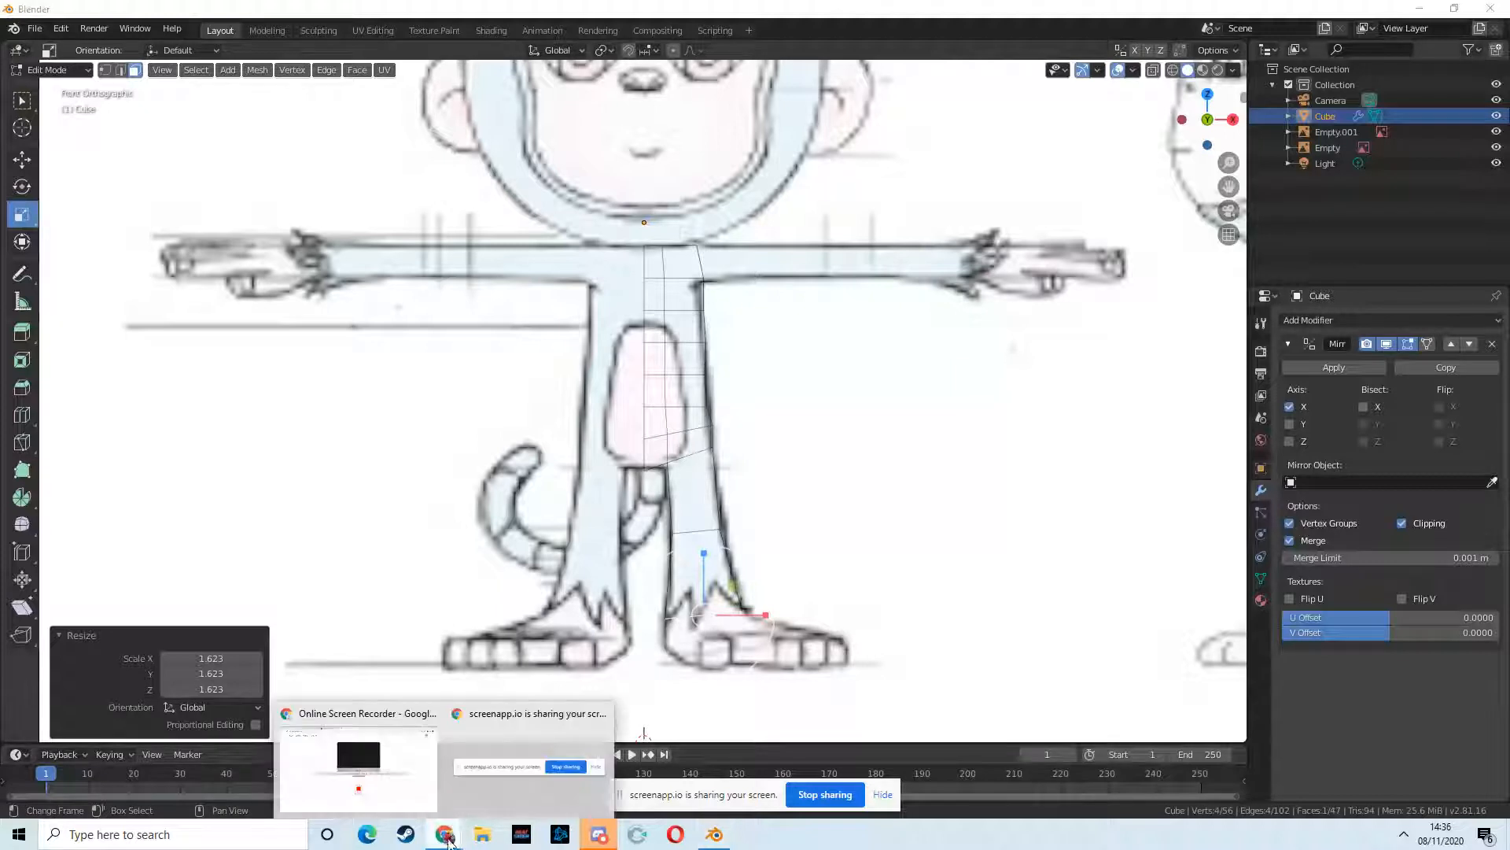
click(419, 787)
click(1420, 11)
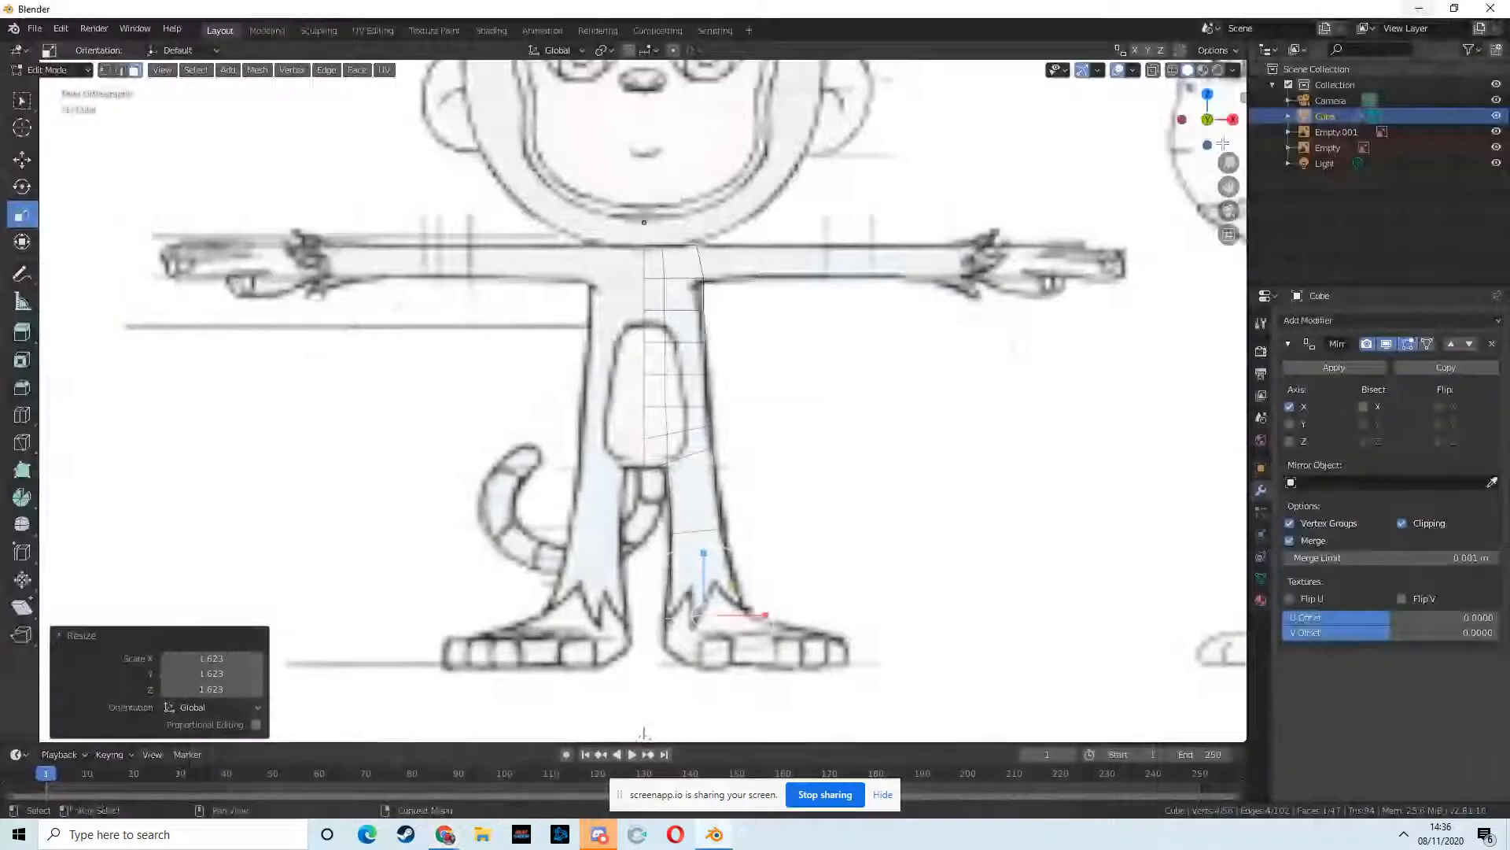
- In the right orthographic view, add one centred horizontal loop cut to each of the upper and lower leg segments
middle_drag(834, 456, 700, 478)
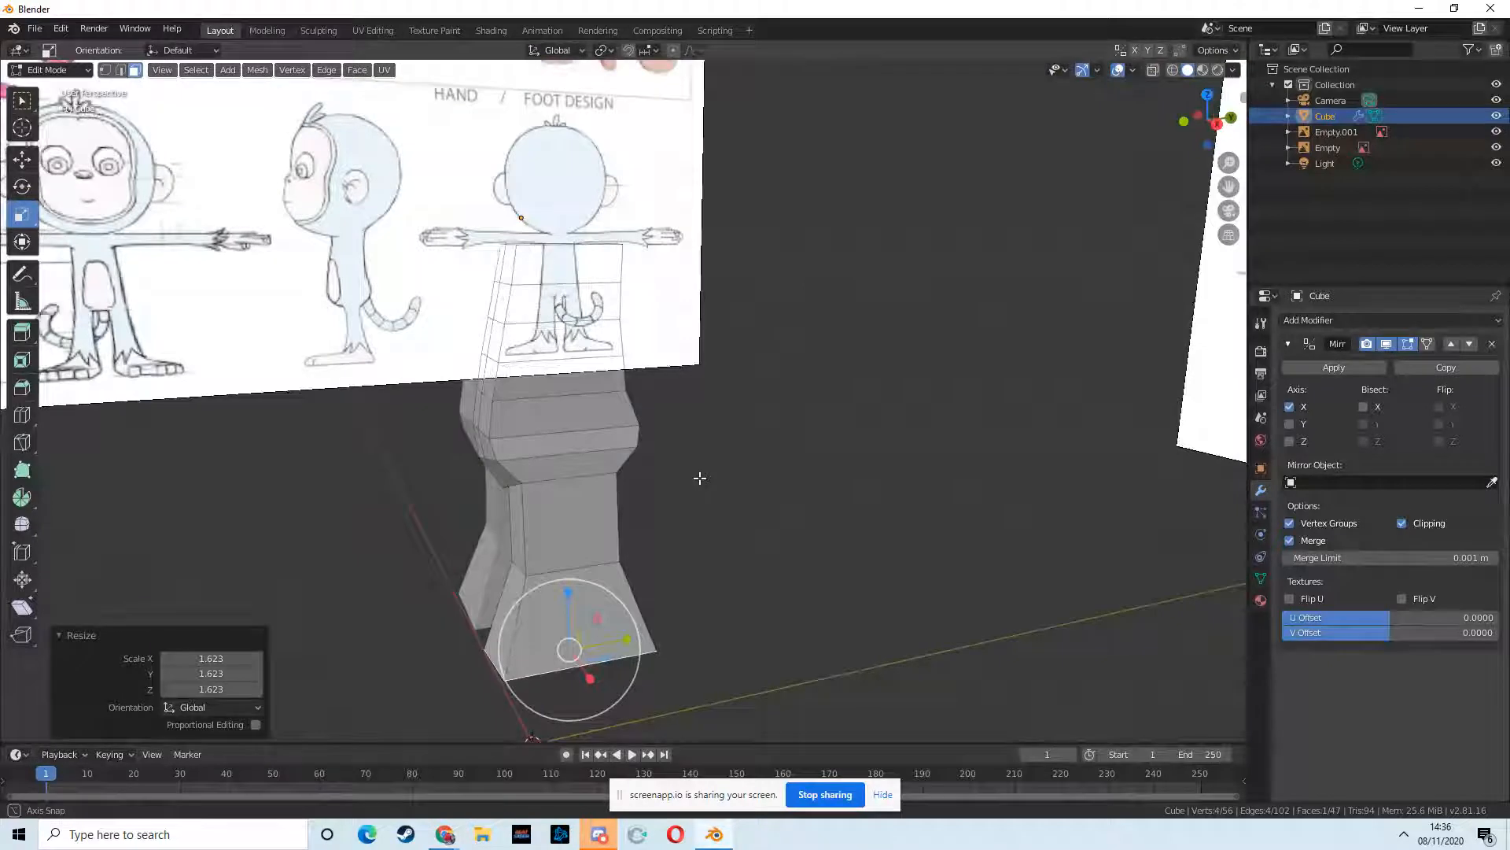
click(1217, 124)
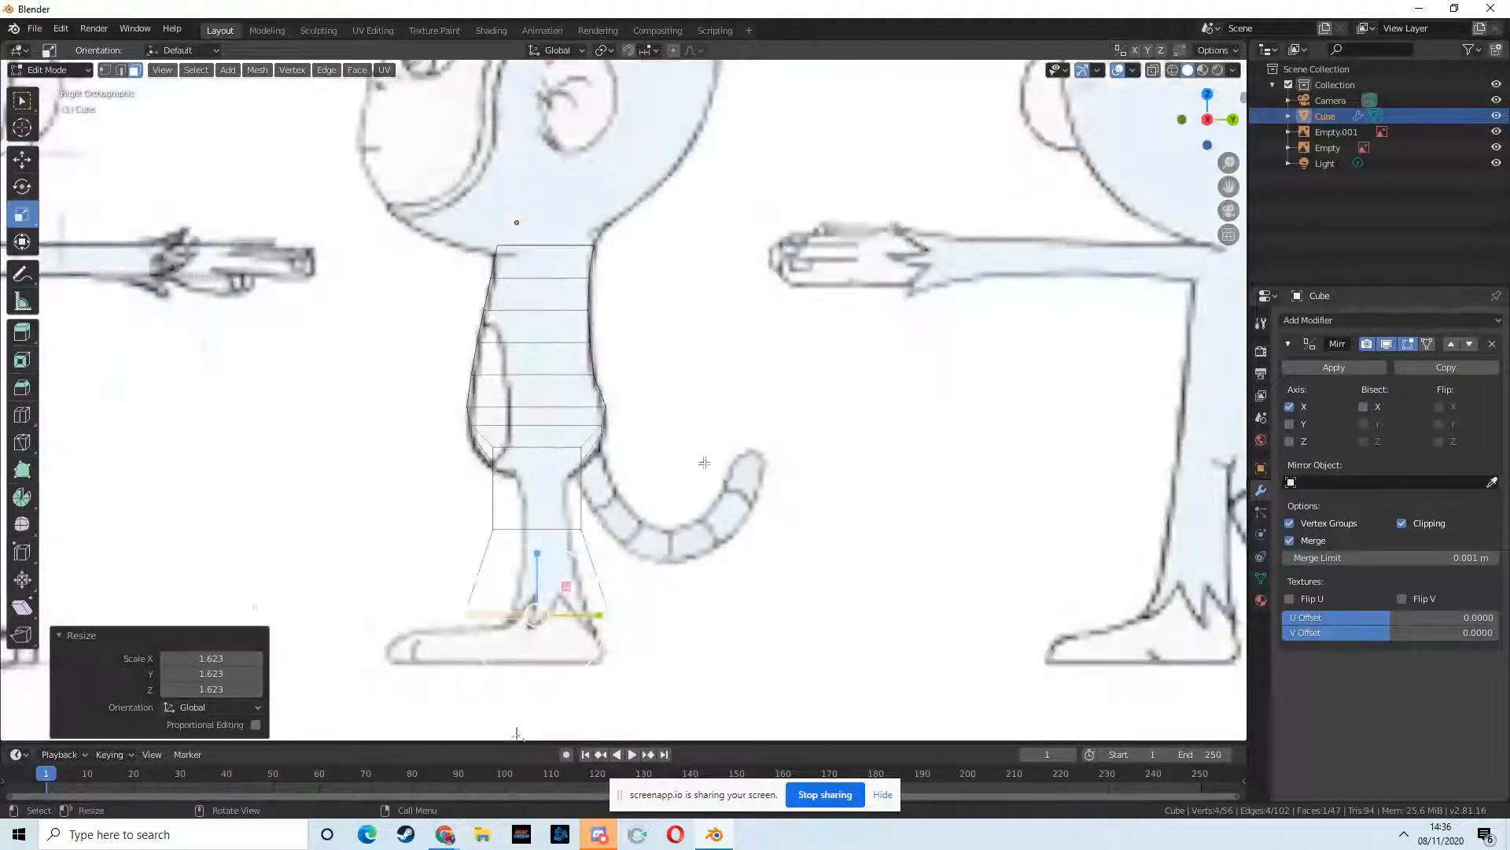
click(22, 415)
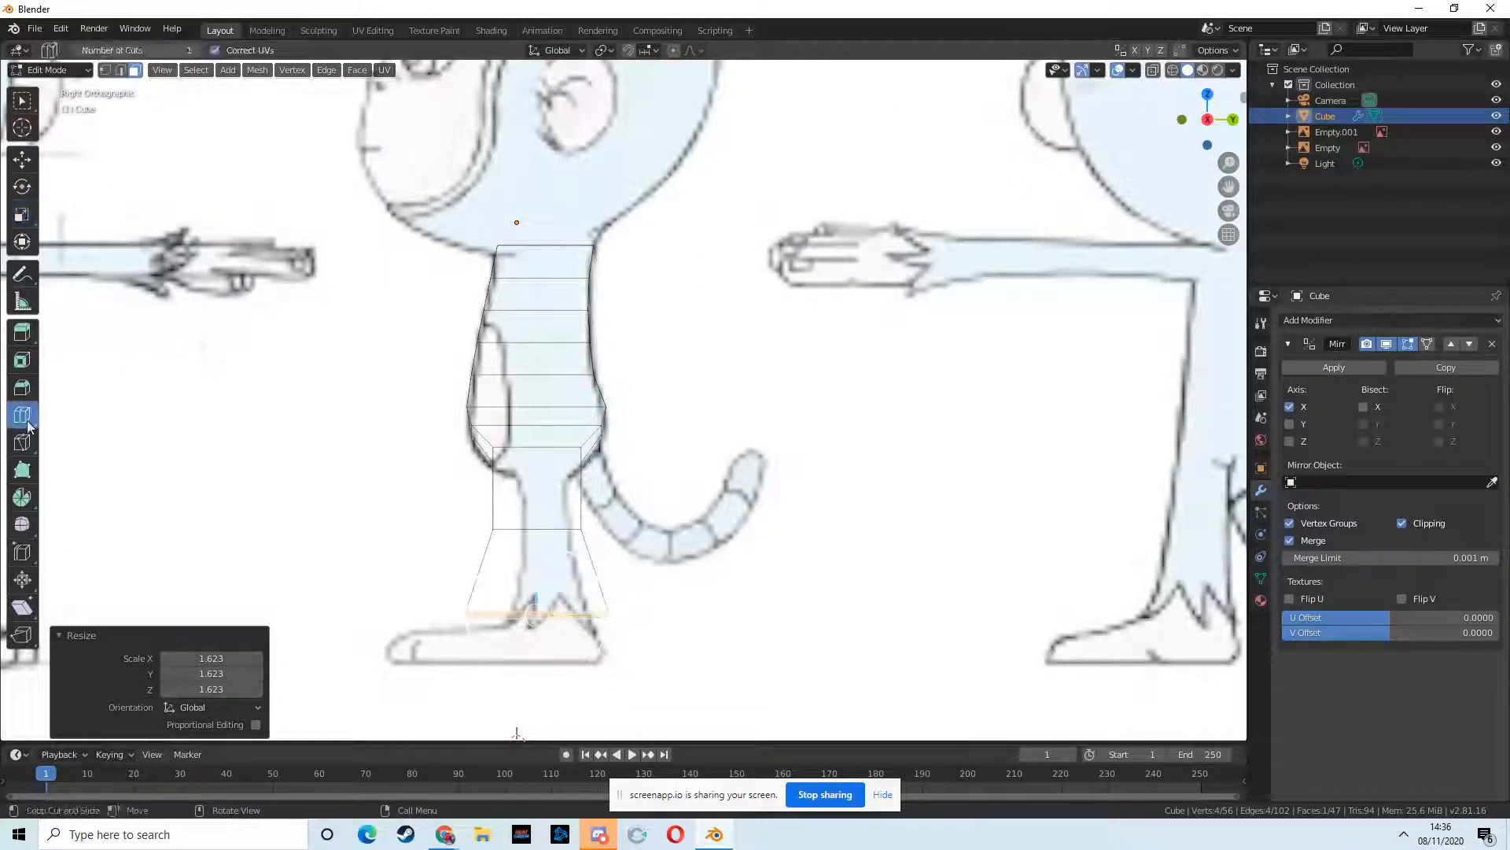
click(504, 490)
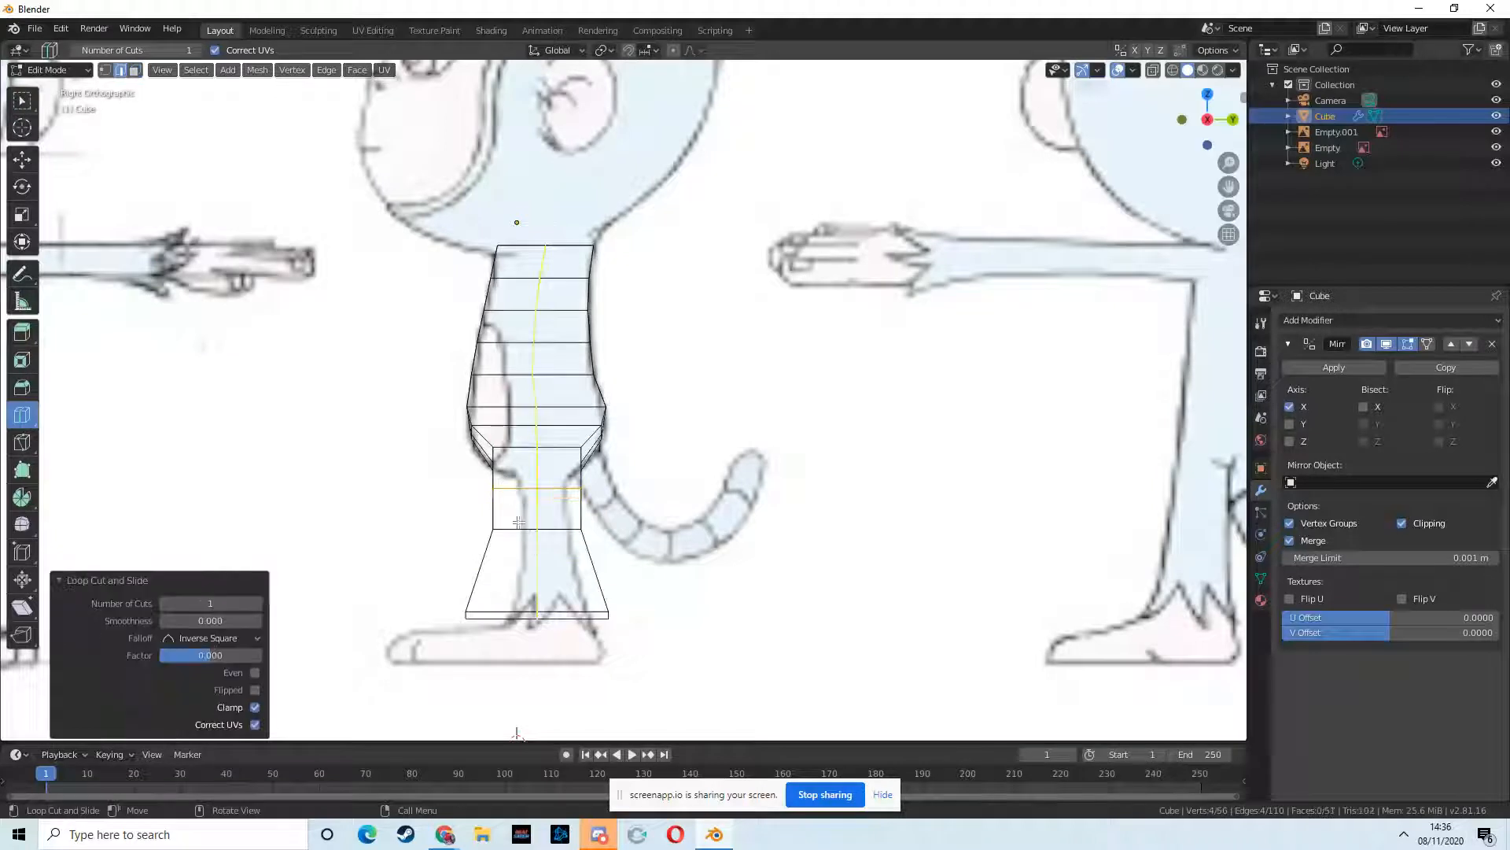
click(470, 585)
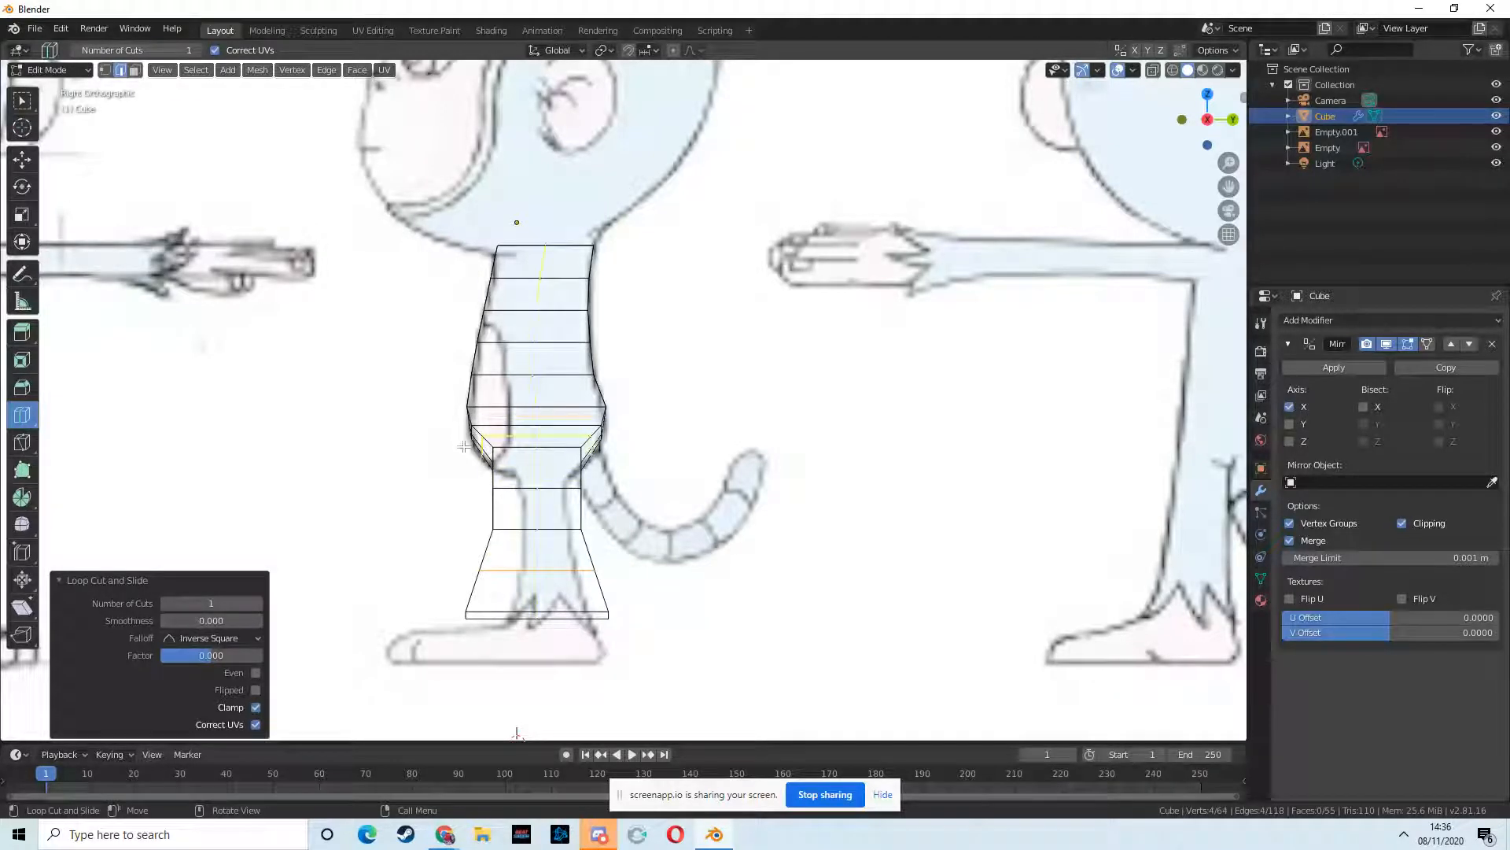
- Examine the hip and the junction between torso and leg from the side and in perspective, in wireframe and solid shading
scroll(622, 503, up, 4)
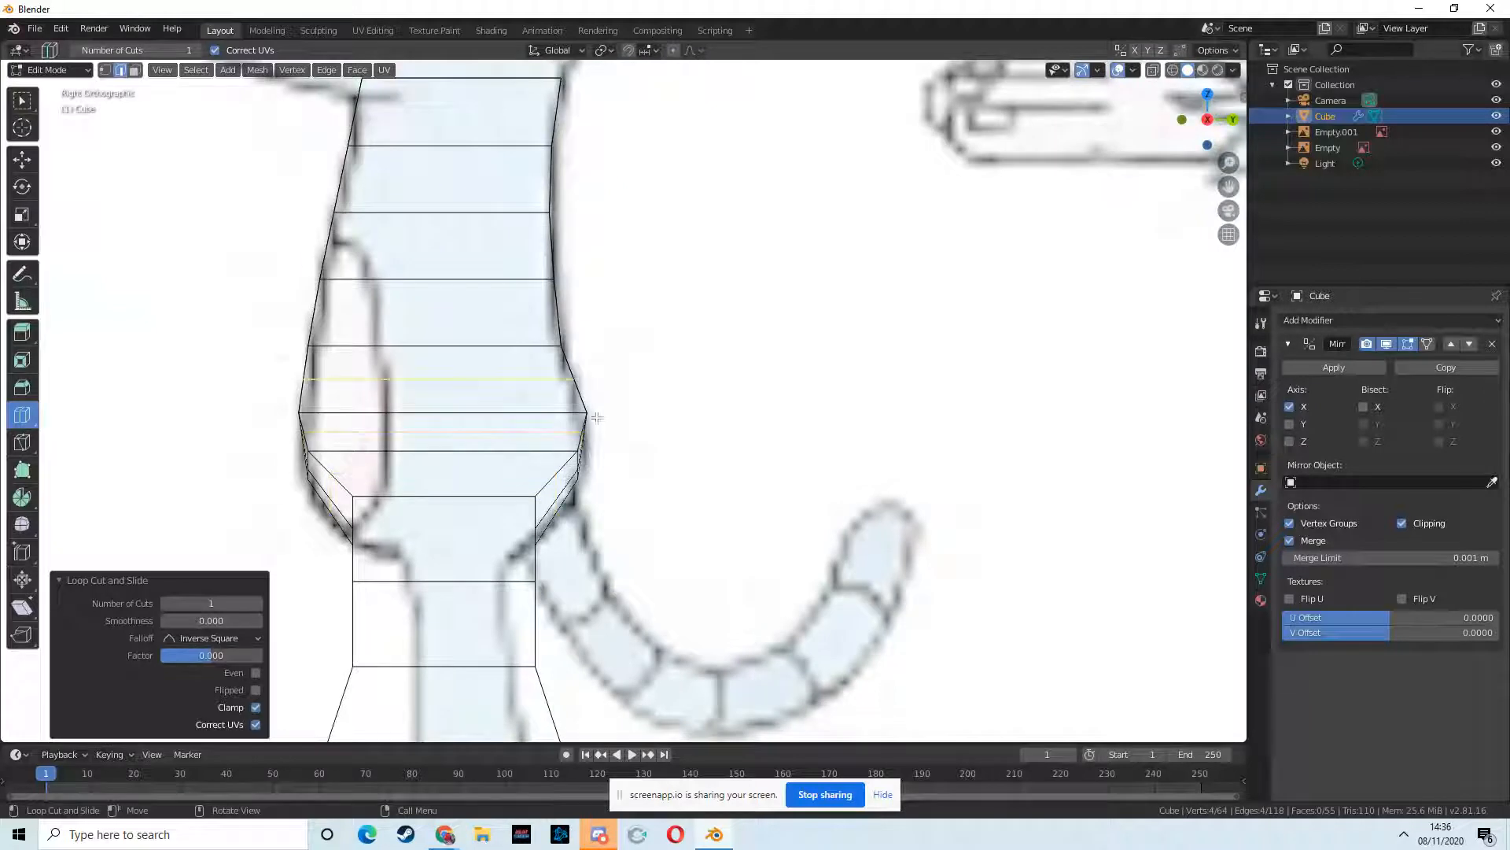
scroll(669, 506, down, 2)
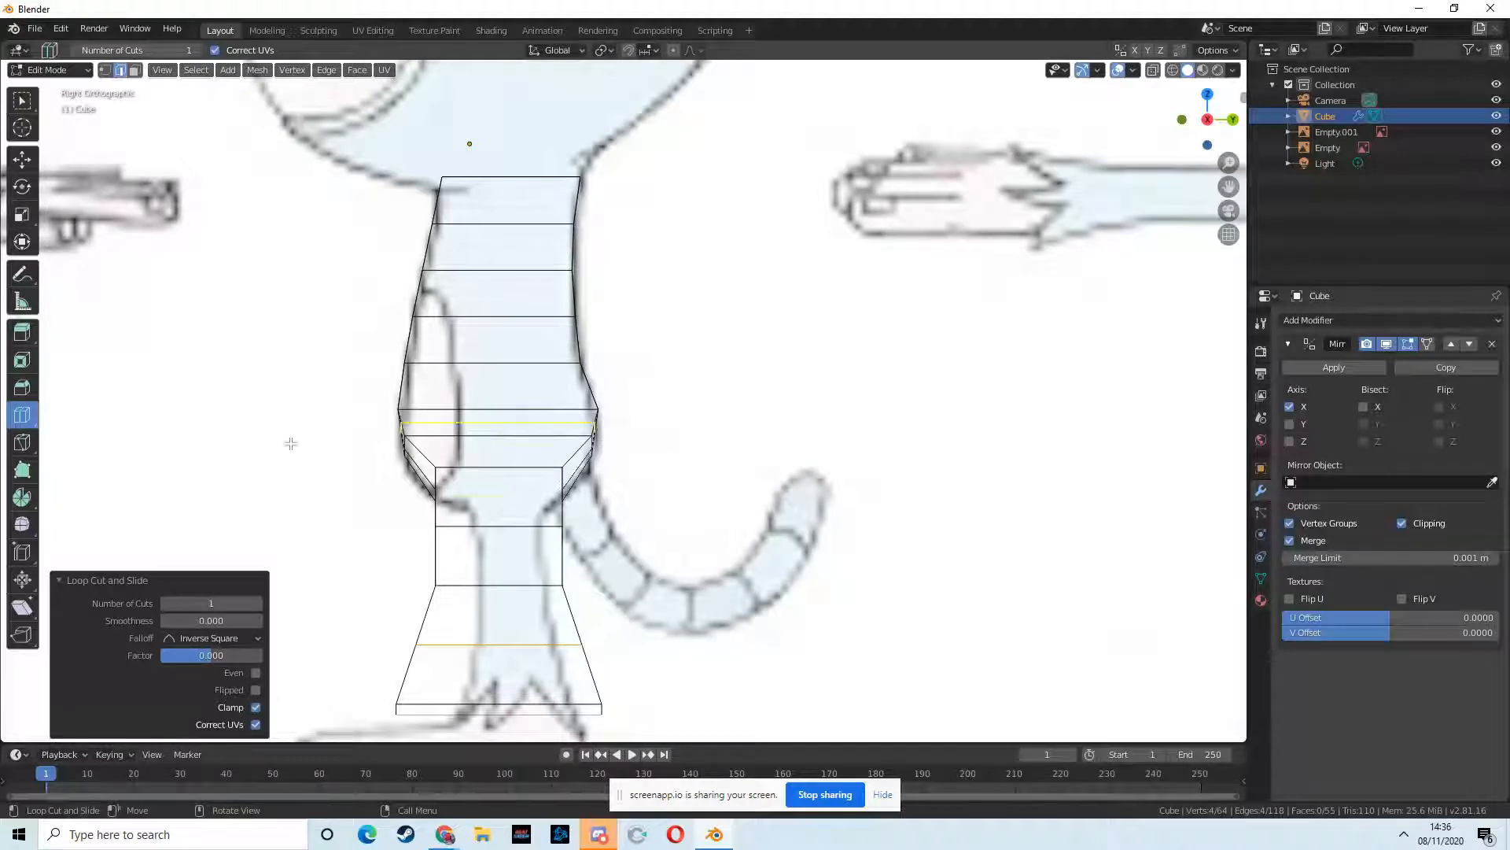
click(22, 104)
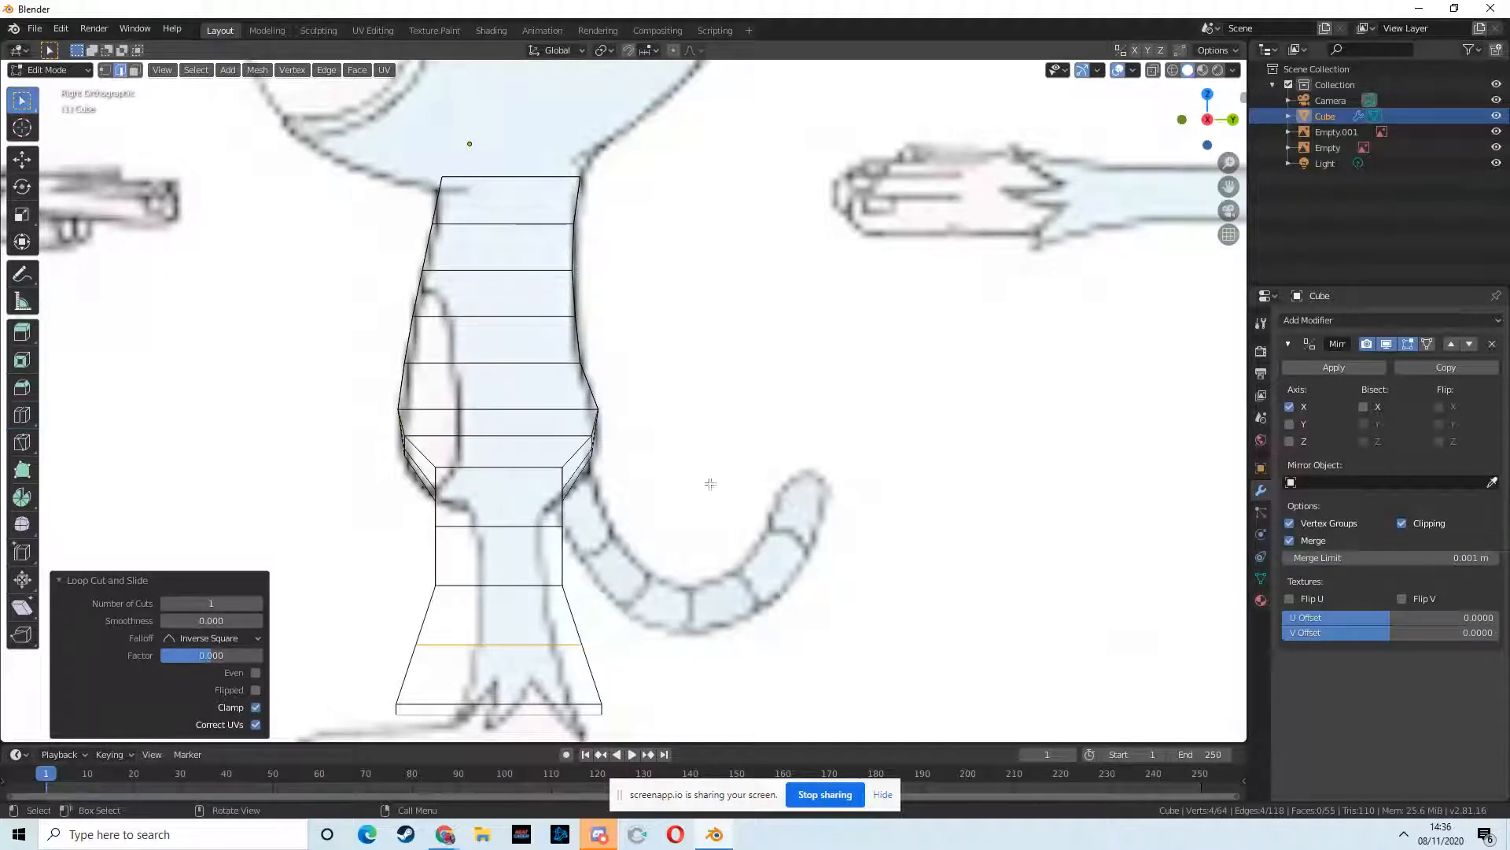
alt+click(580, 434)
click(658, 438)
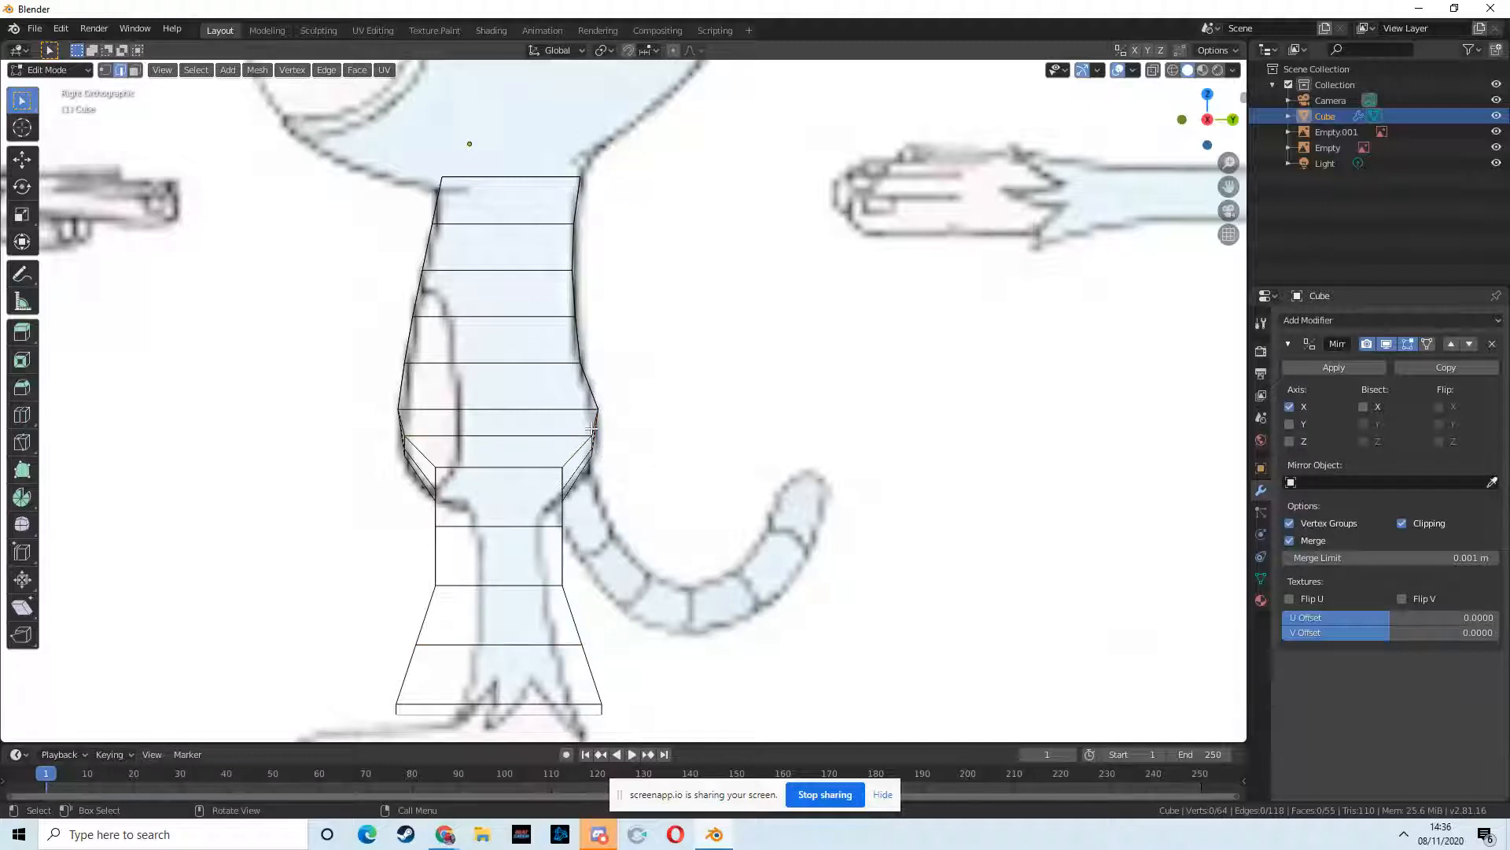
middle_drag(634, 438, 538, 450)
mouse_move(602, 472)
middle_down()
mouse_move(582, 473)
mouse_move(599, 476)
middle_up()
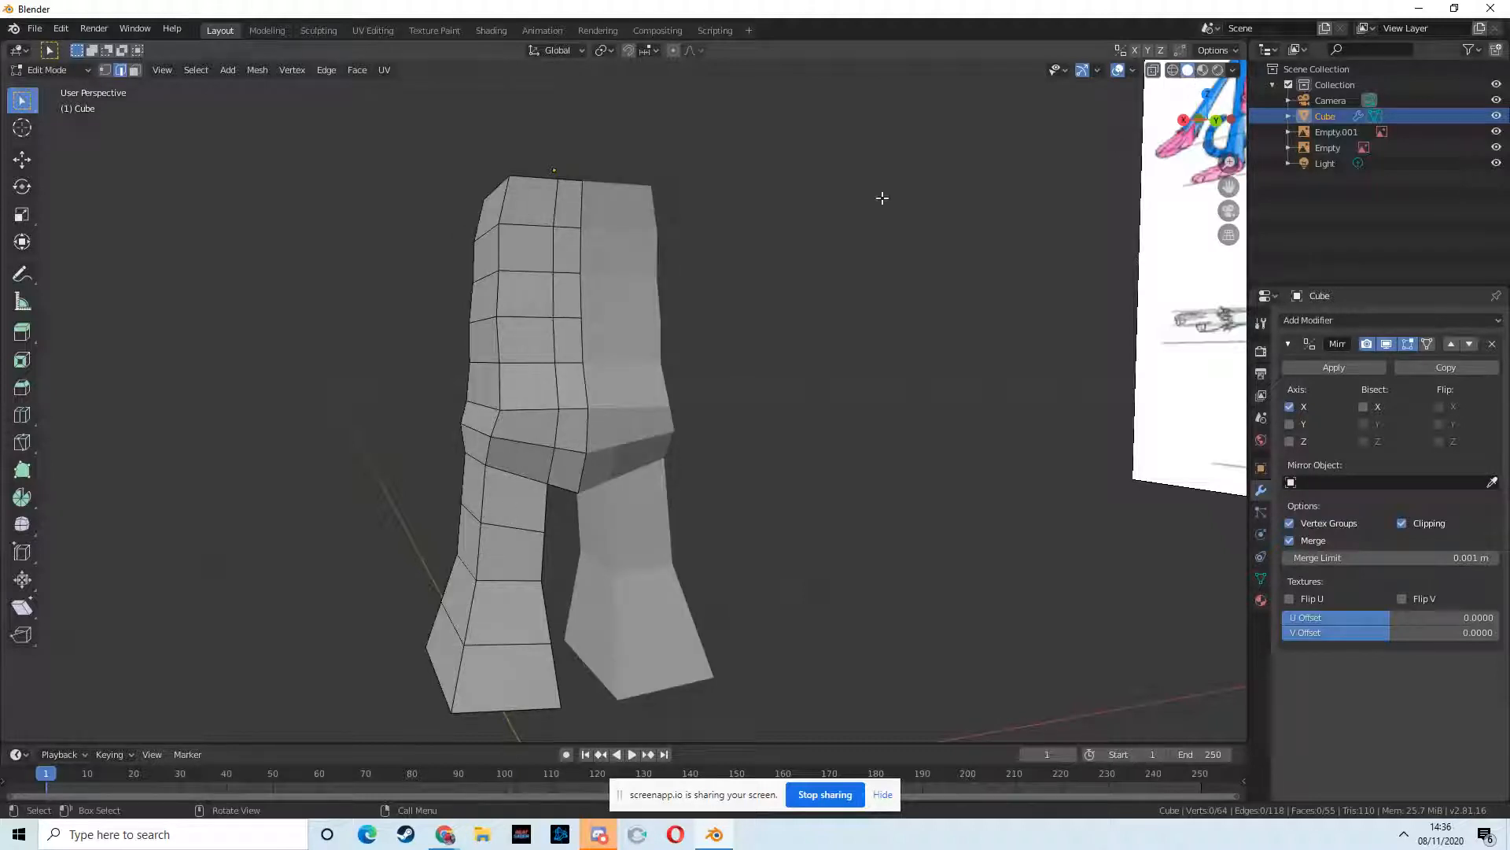
click(1173, 70)
mouse_move(636, 468)
middle_down()
mouse_move(684, 461)
mouse_move(681, 481)
middle_up()
click(1189, 71)
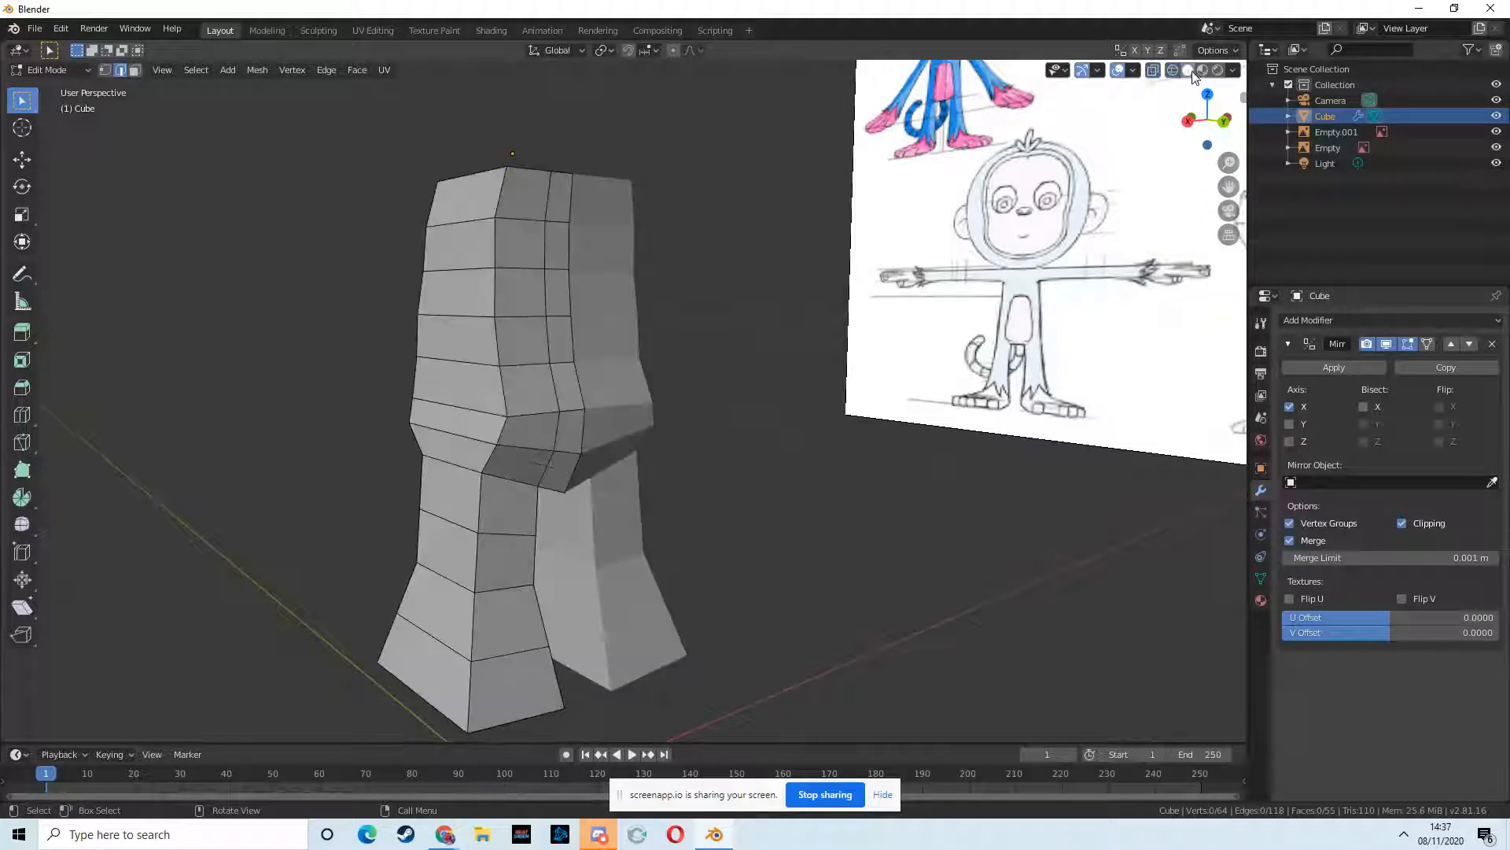
middle_drag(539, 479, 664, 474)
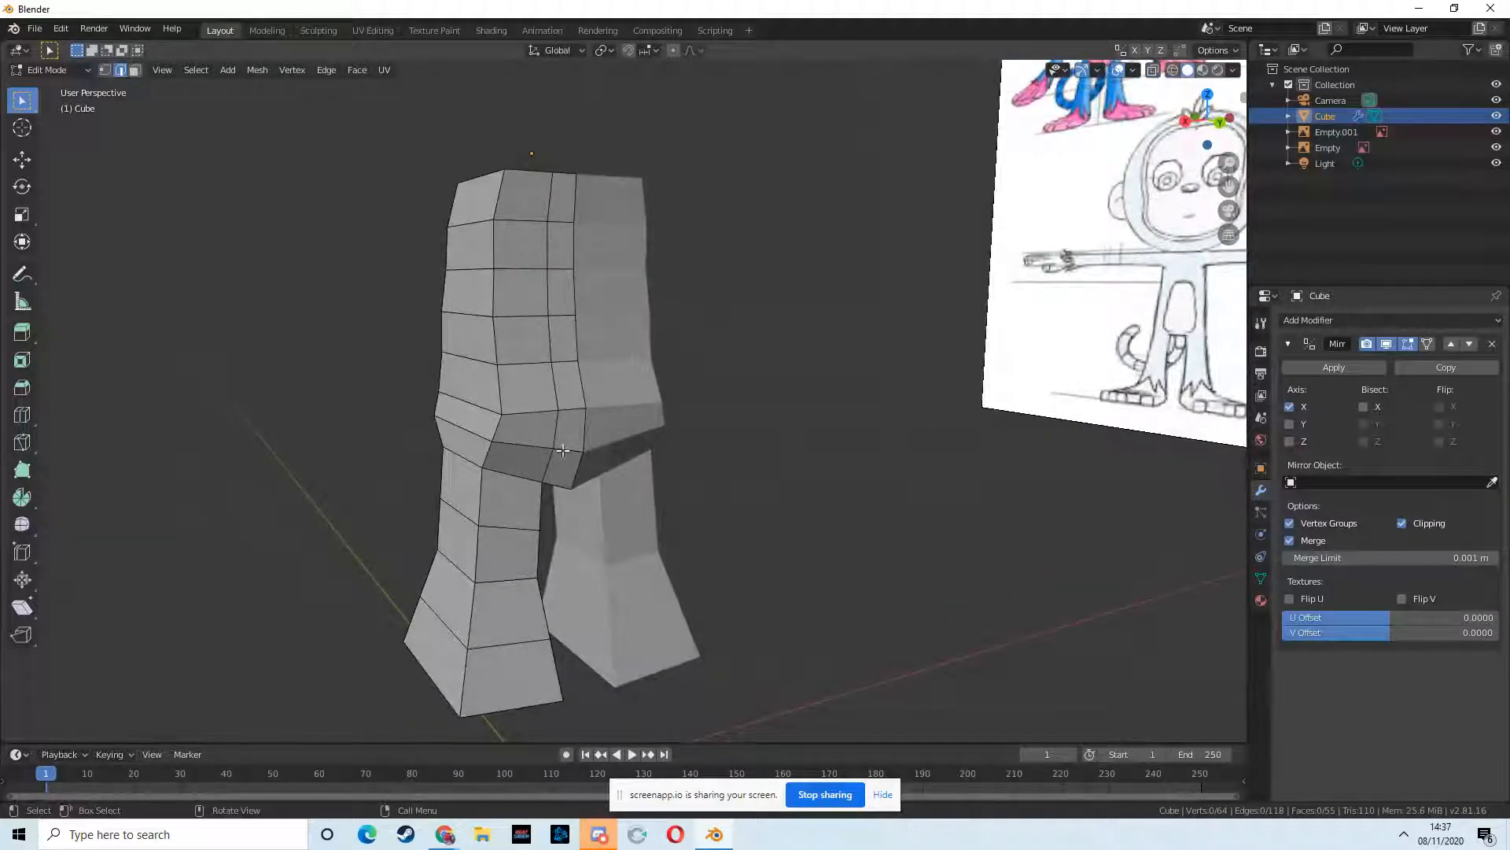
middle_drag(521, 446, 472, 447)
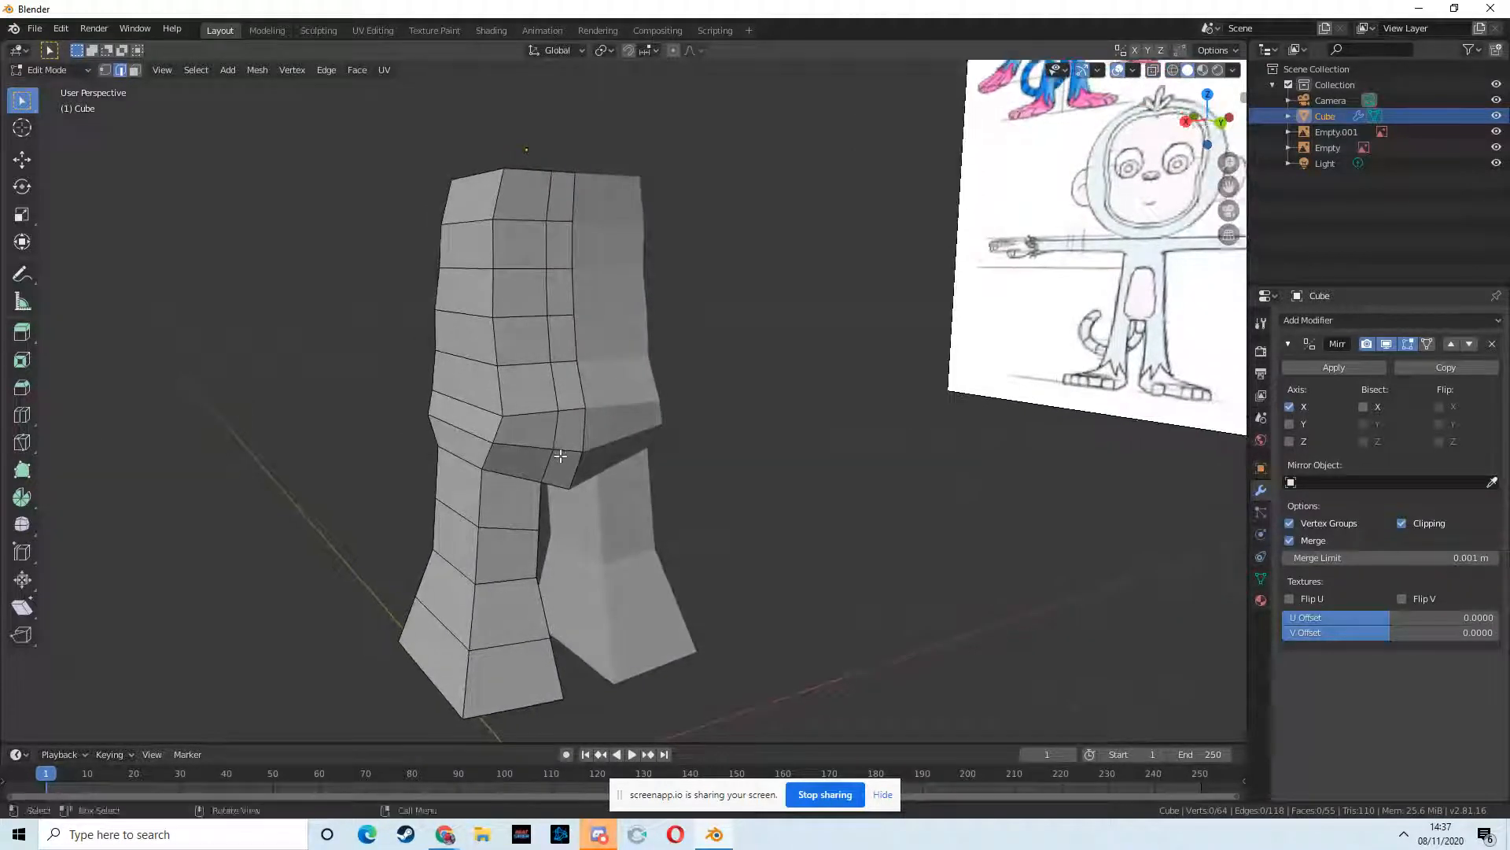
- Try to lower the two vertices at the hip's lower back edge slightly along Z in the right orthographic view
click(104, 71)
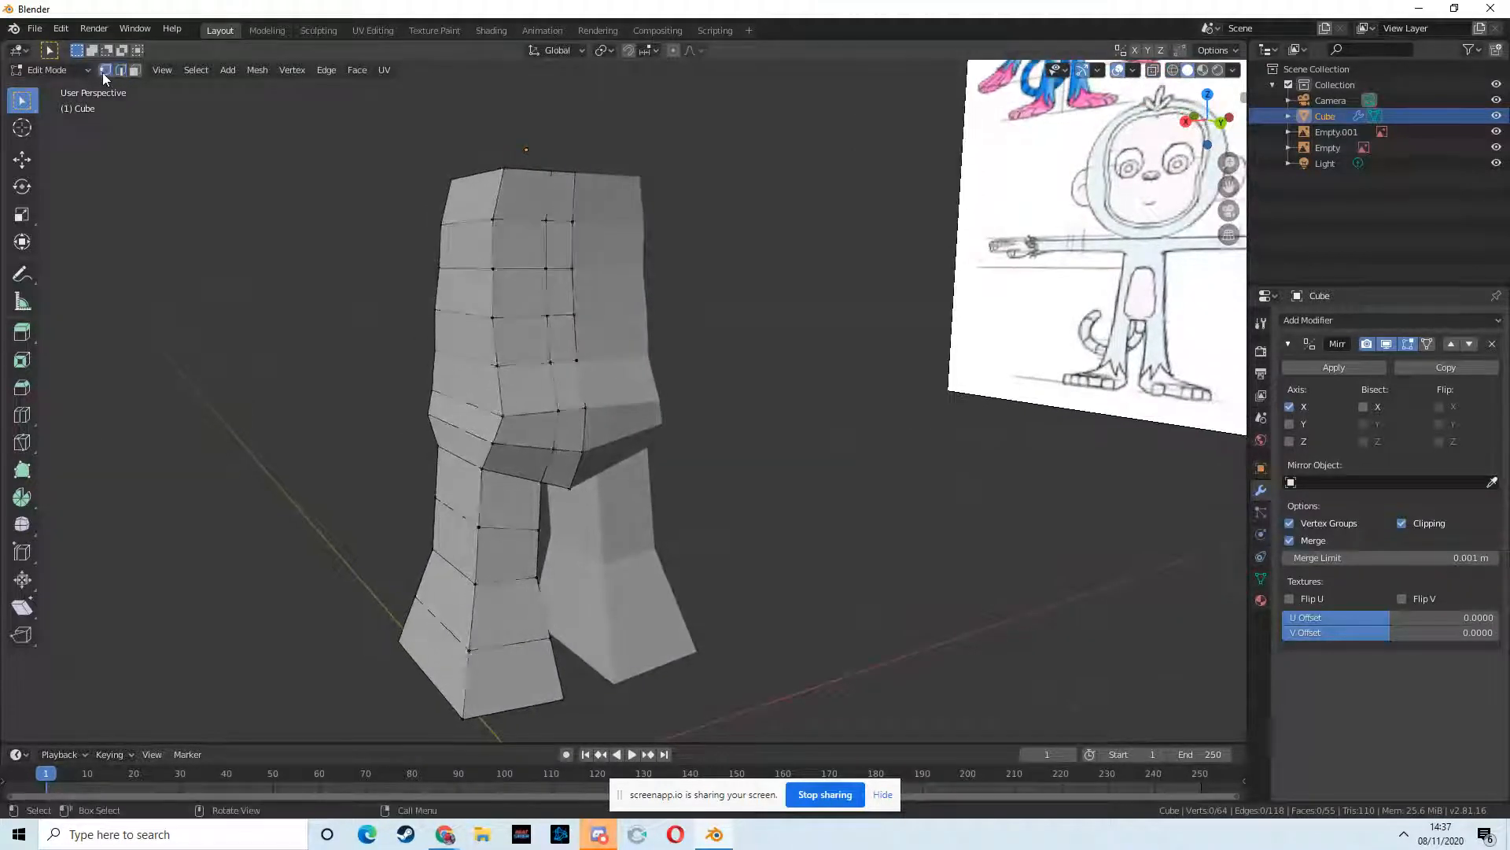
click(492, 443)
mouse_move(565, 487)
middle_down()
mouse_move(624, 505)
mouse_move(571, 488)
middle_up()
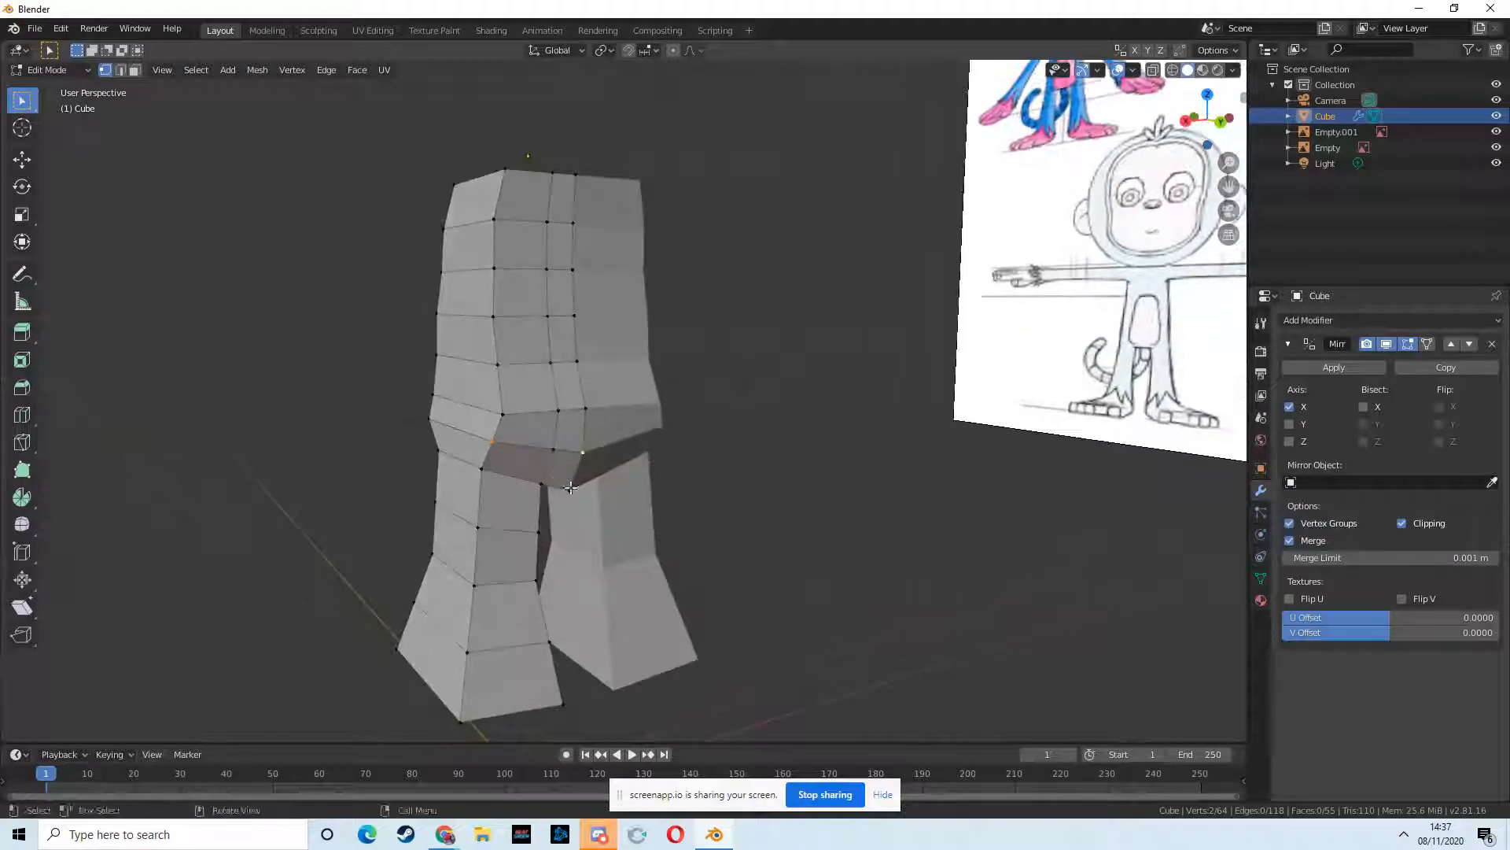
click(22, 160)
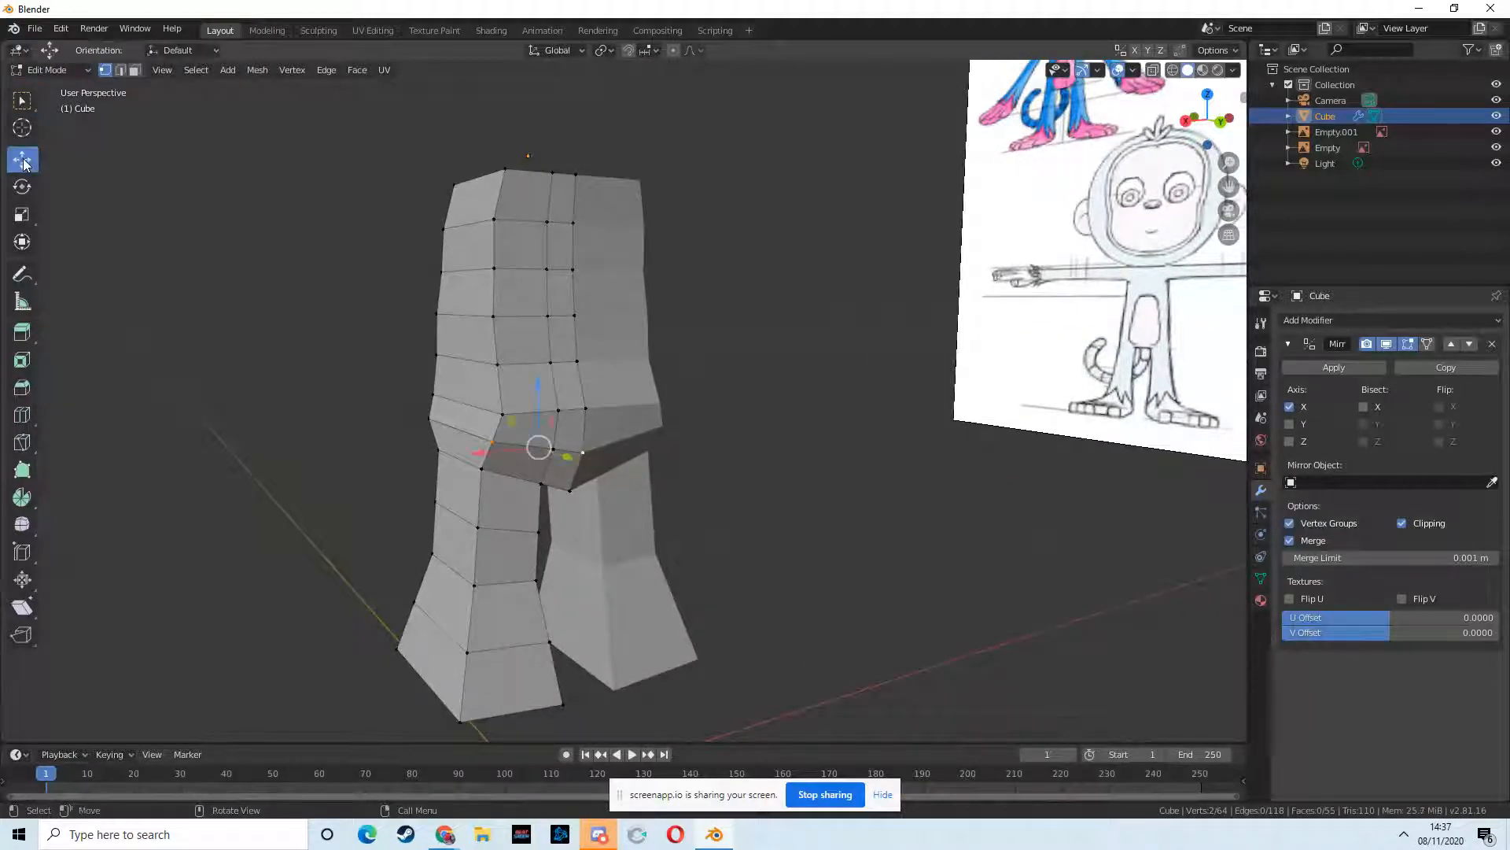
click(1187, 124)
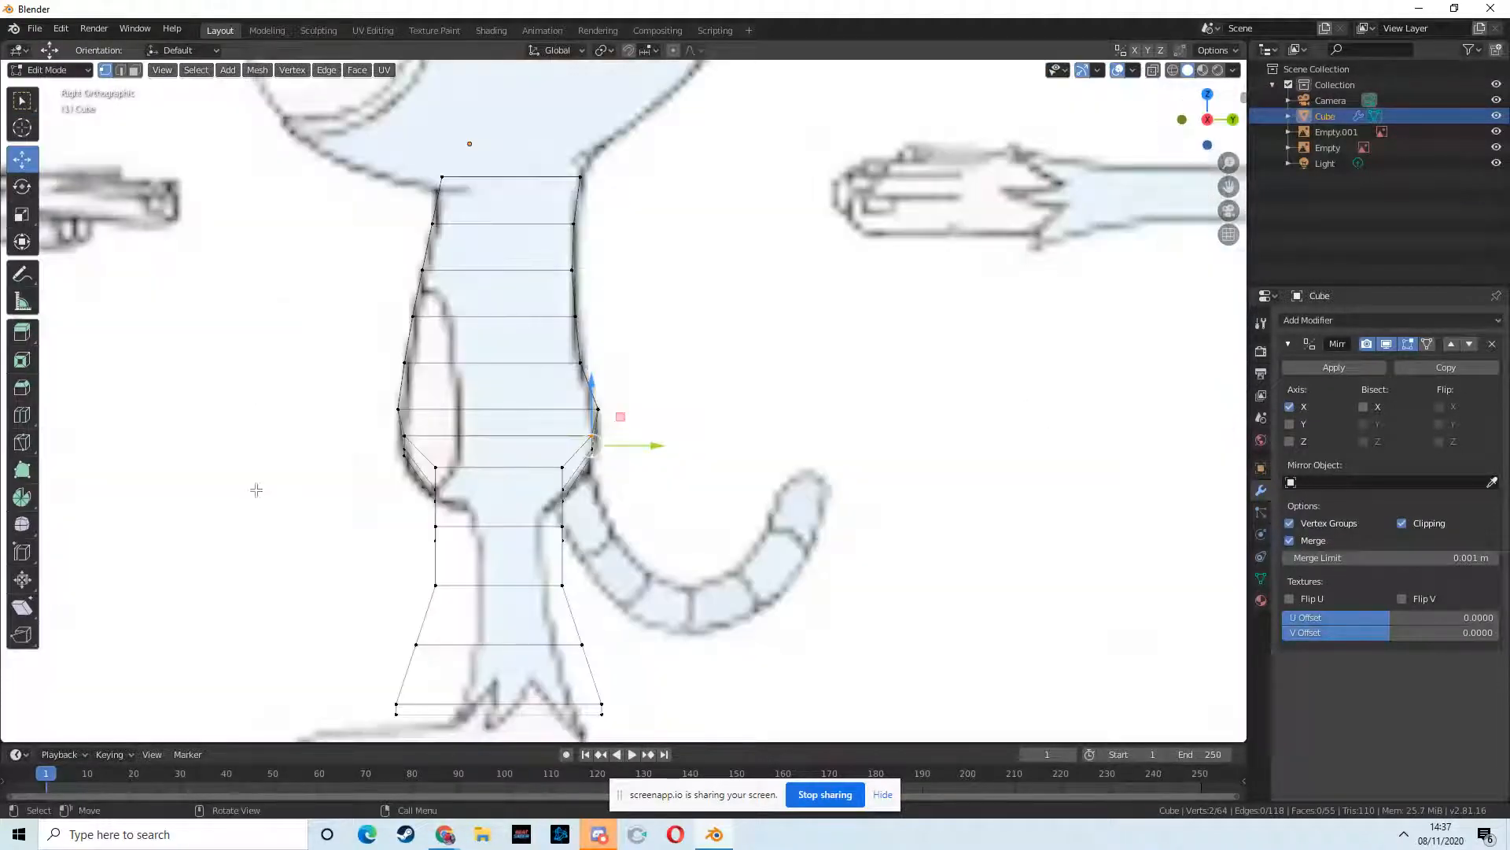
mouse_move(591, 382)
mouse_down()
mouse_move(583, 351)
mouse_move(606, 398)
mouse_move(597, 381)
mouse_move(590, 391)
mouse_up()
scroll(654, 416, down, 2)
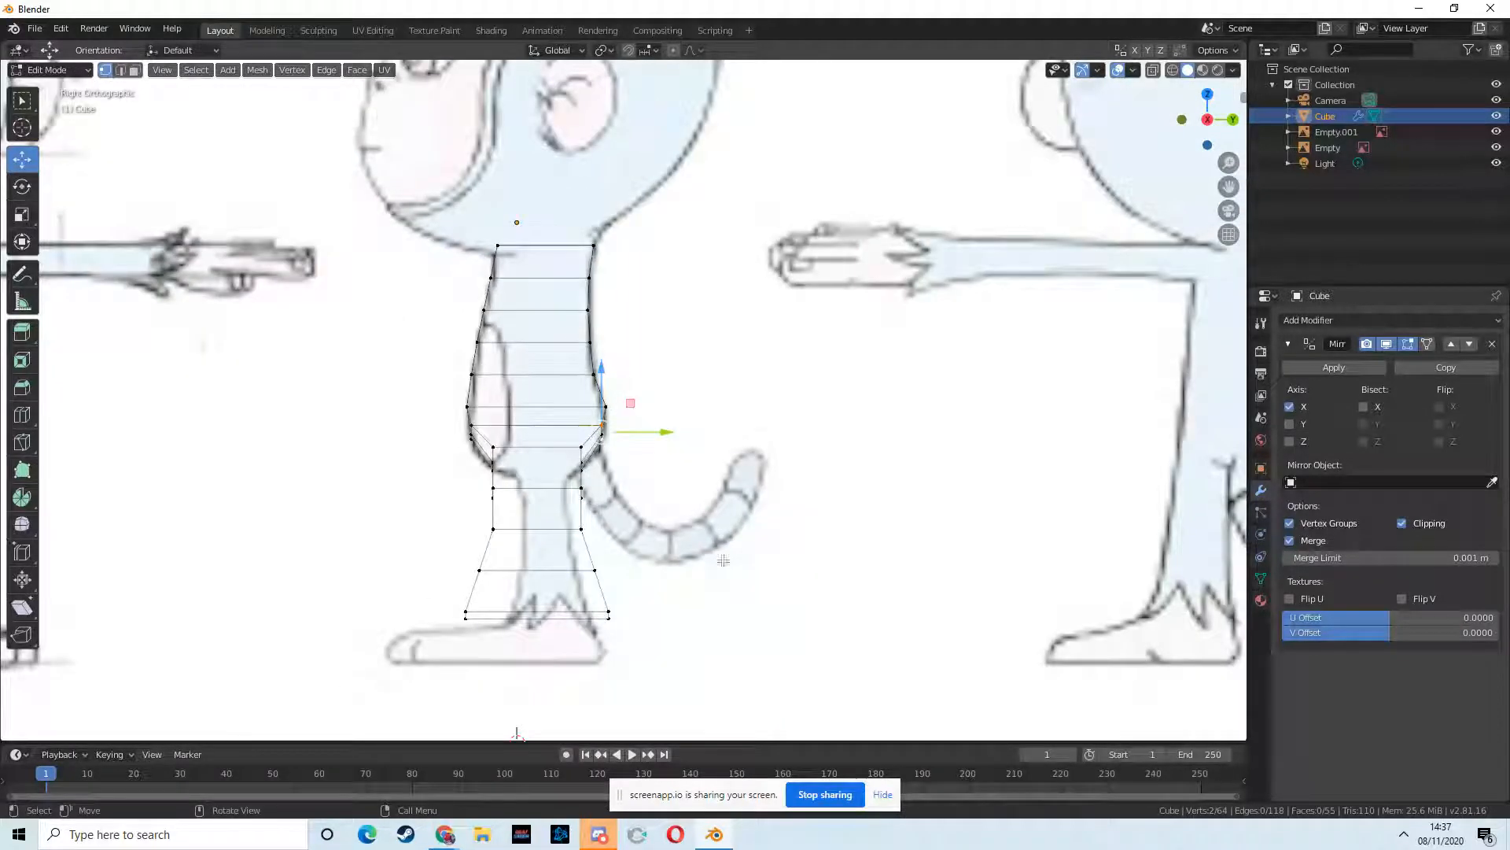
mouse_move(723, 588)
middle_down()
mouse_move(506, 580)
mouse_move(693, 572)
mouse_move(753, 633)
mouse_move(722, 574)
middle_up()
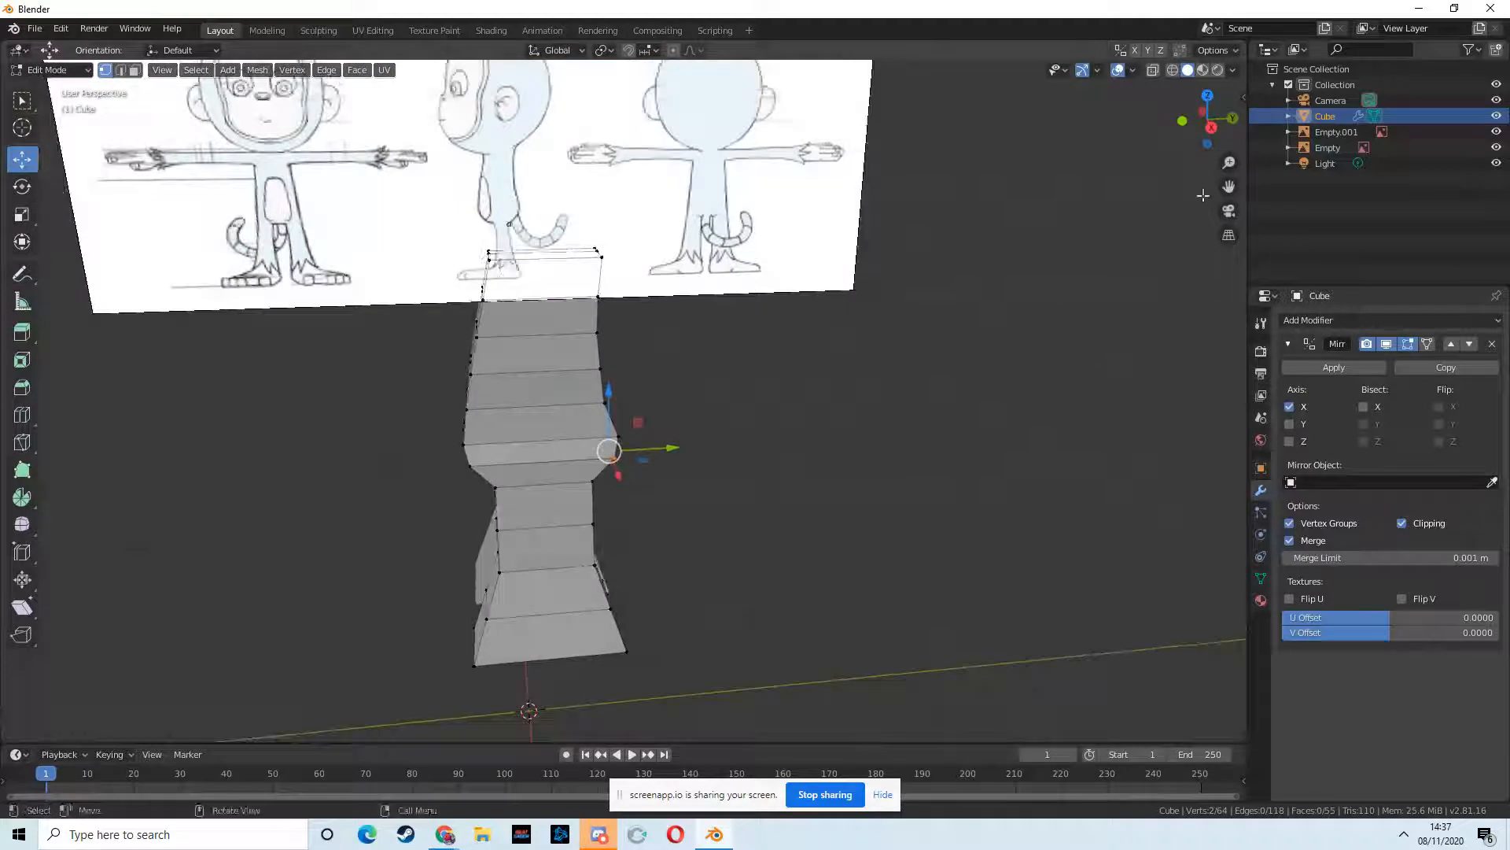
click(1183, 121)
click(1233, 119)
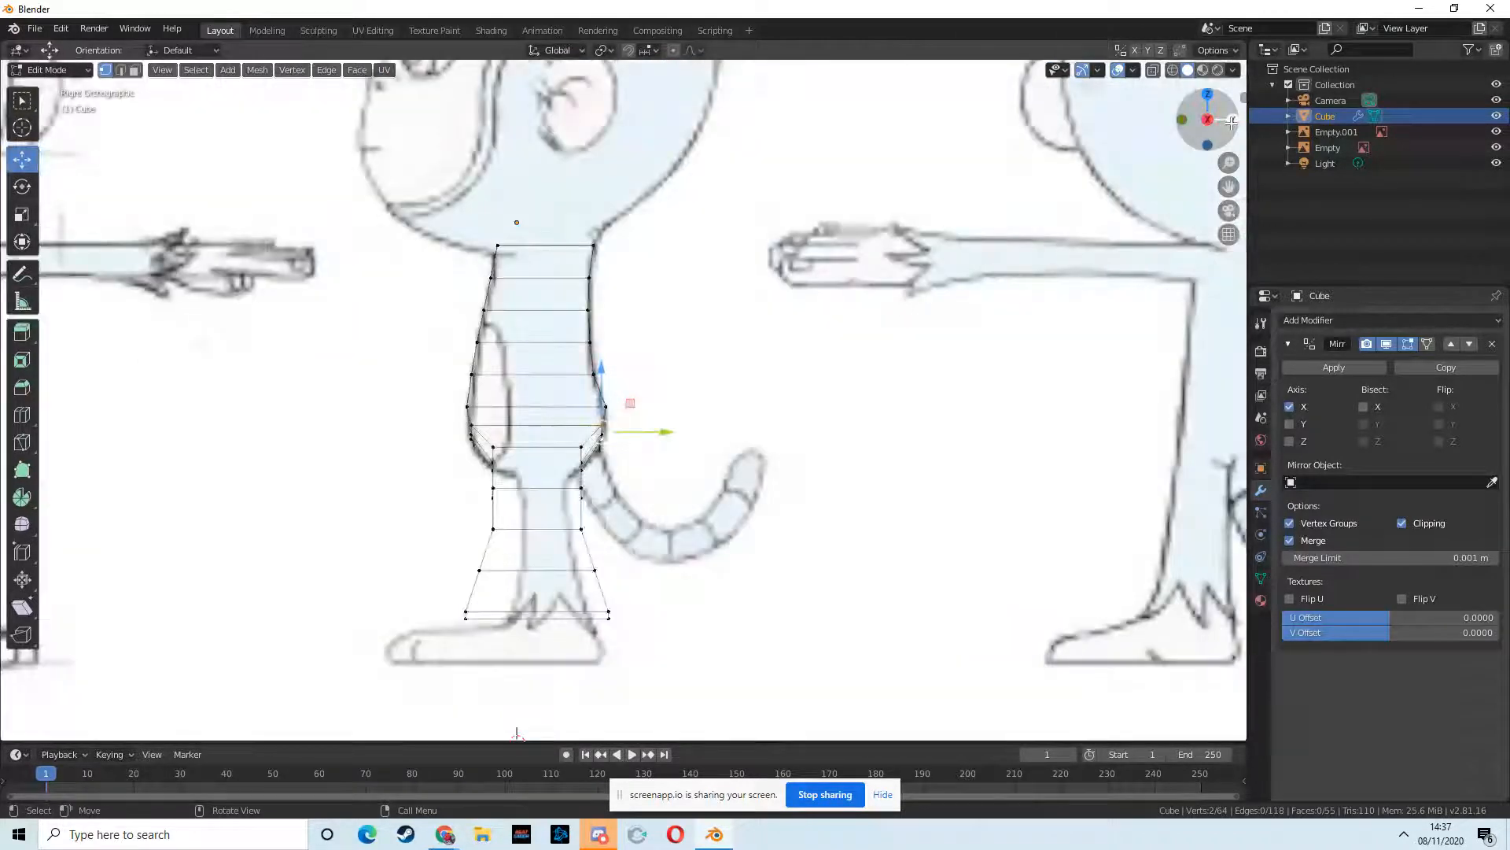
scroll(616, 534, up, 2)
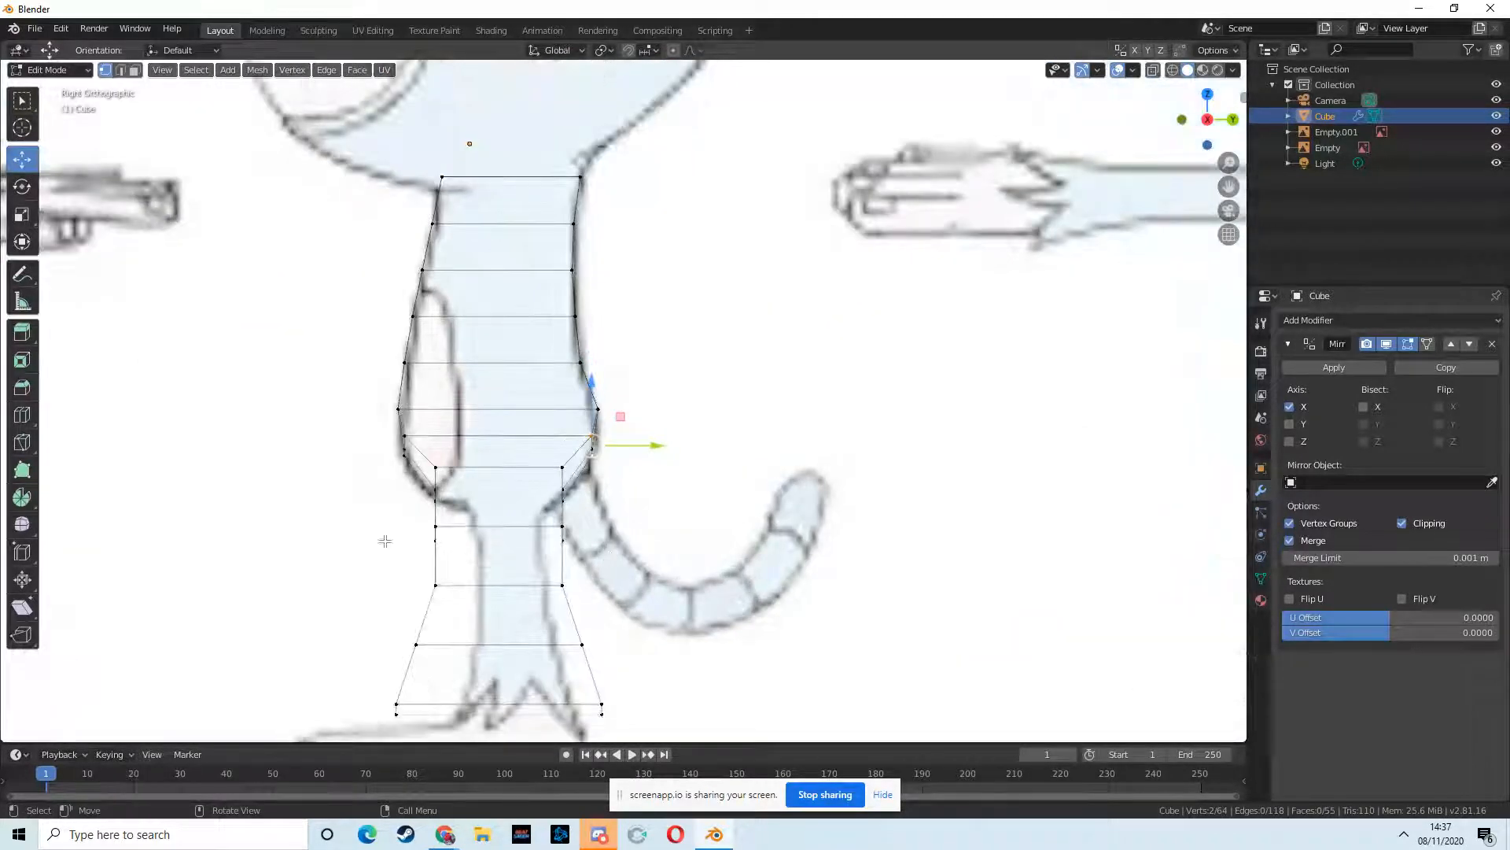
middle_drag(590, 538, 540, 545)
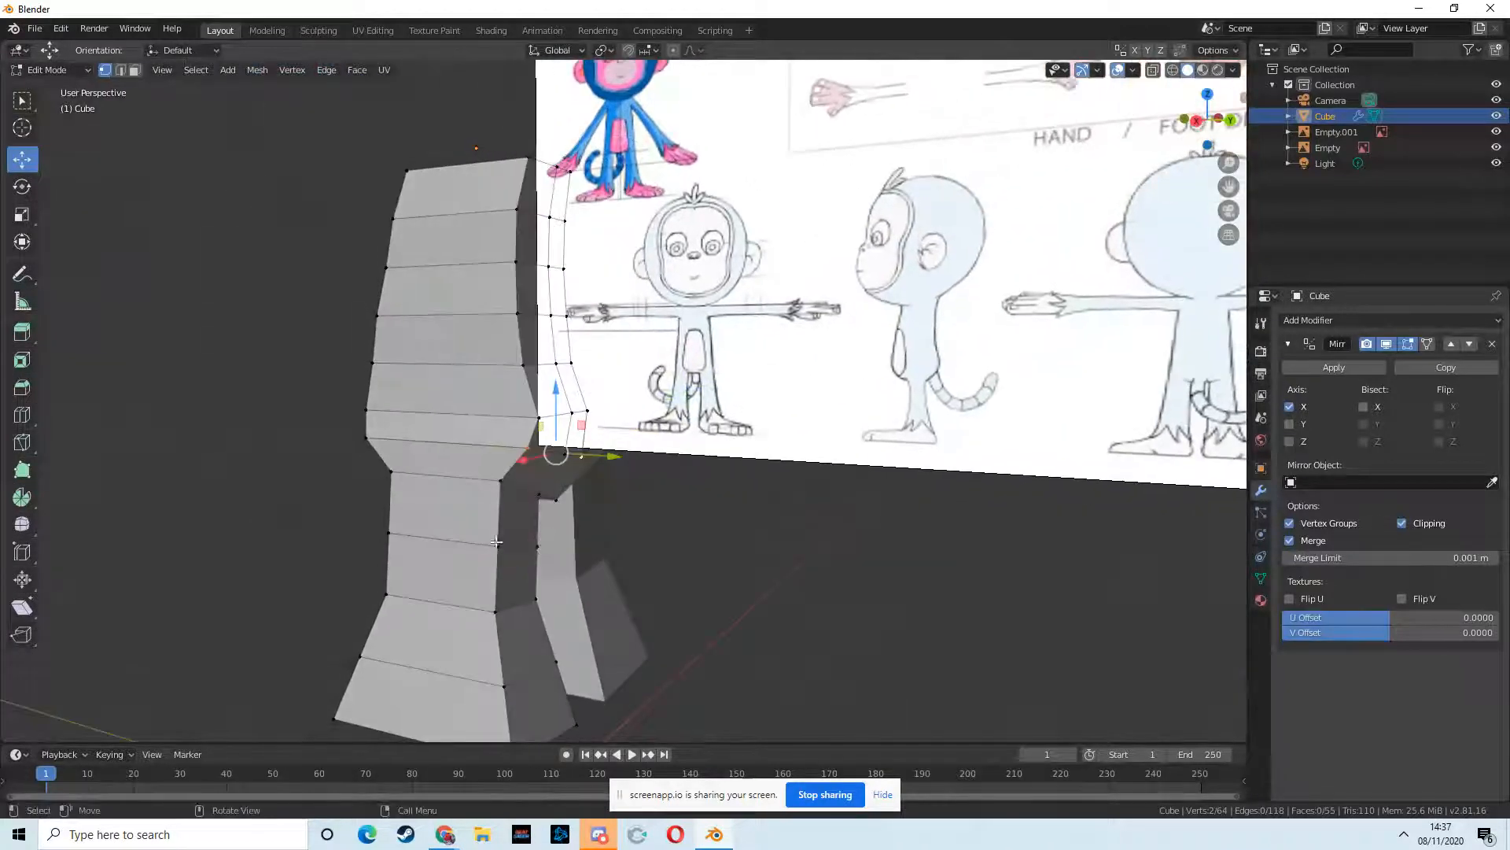
- In wireframe shading and the right orthographic view, move the back vertices of the upper leg's middle loop forward along Y onto the leg outline
click(1173, 71)
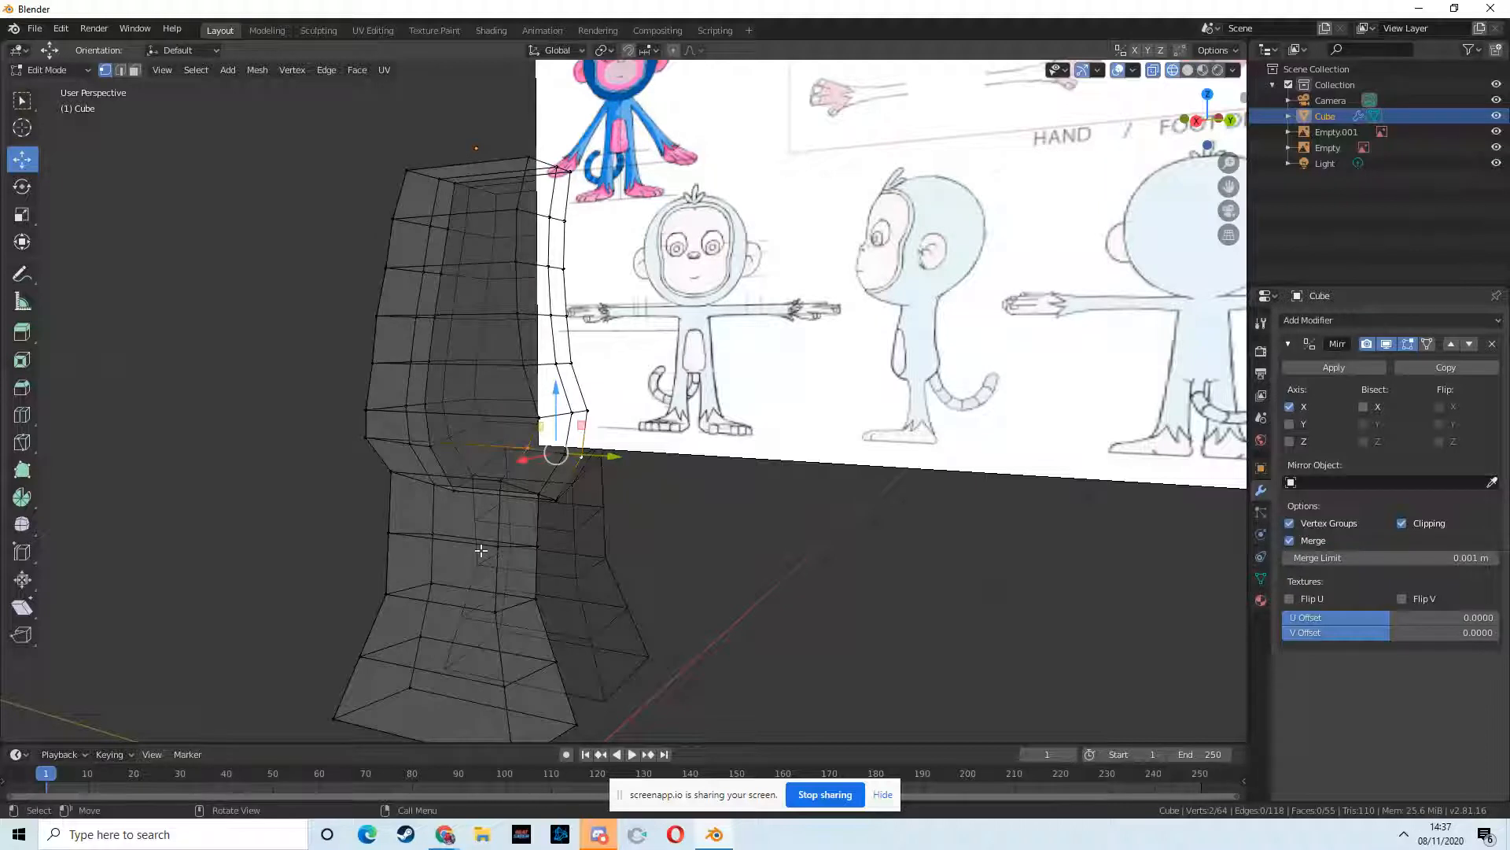
middle_drag(538, 563, 651, 545)
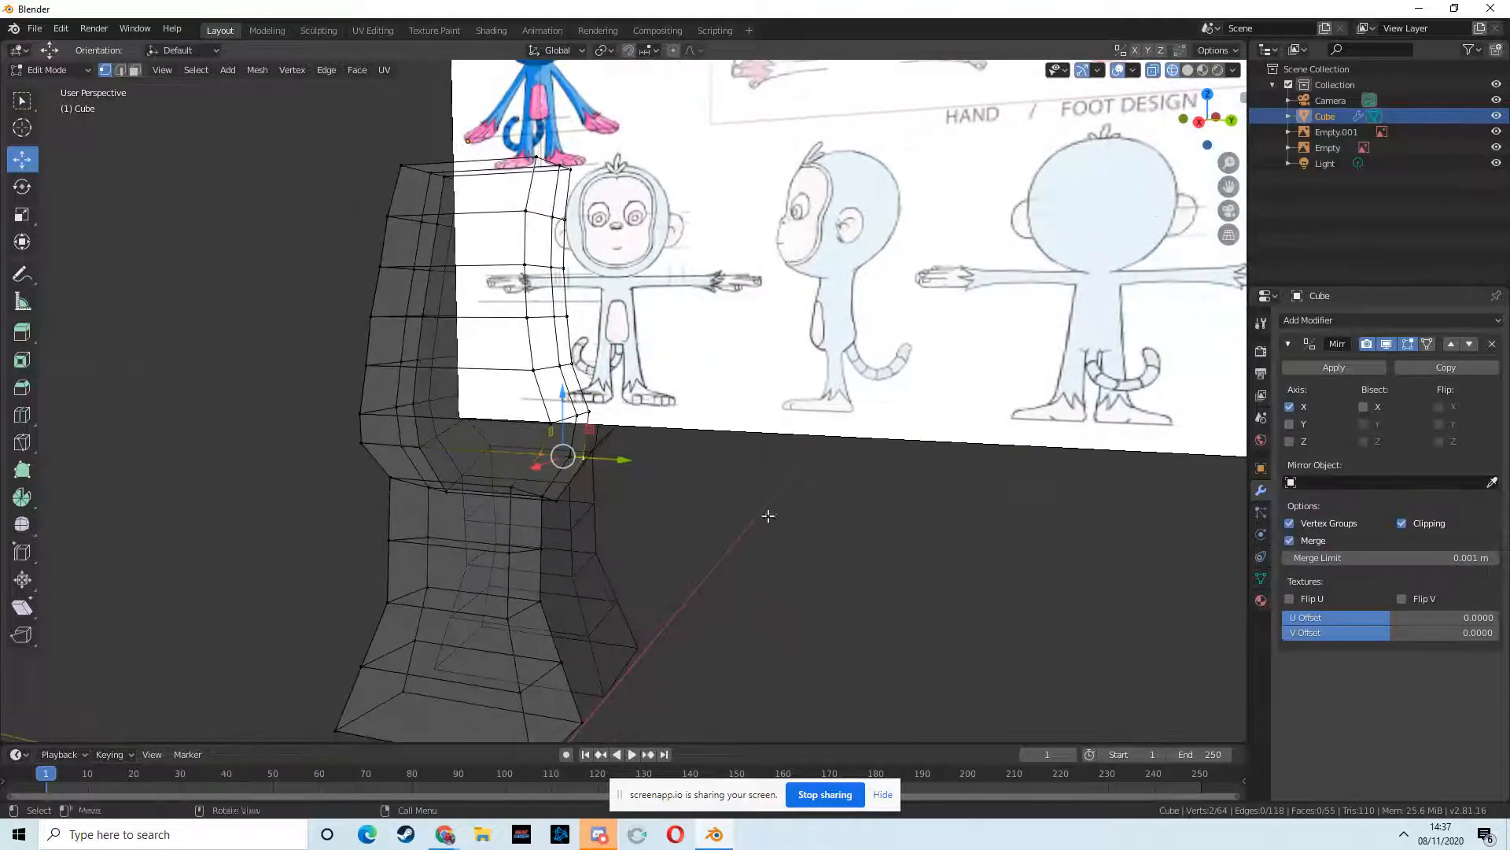
click(1198, 124)
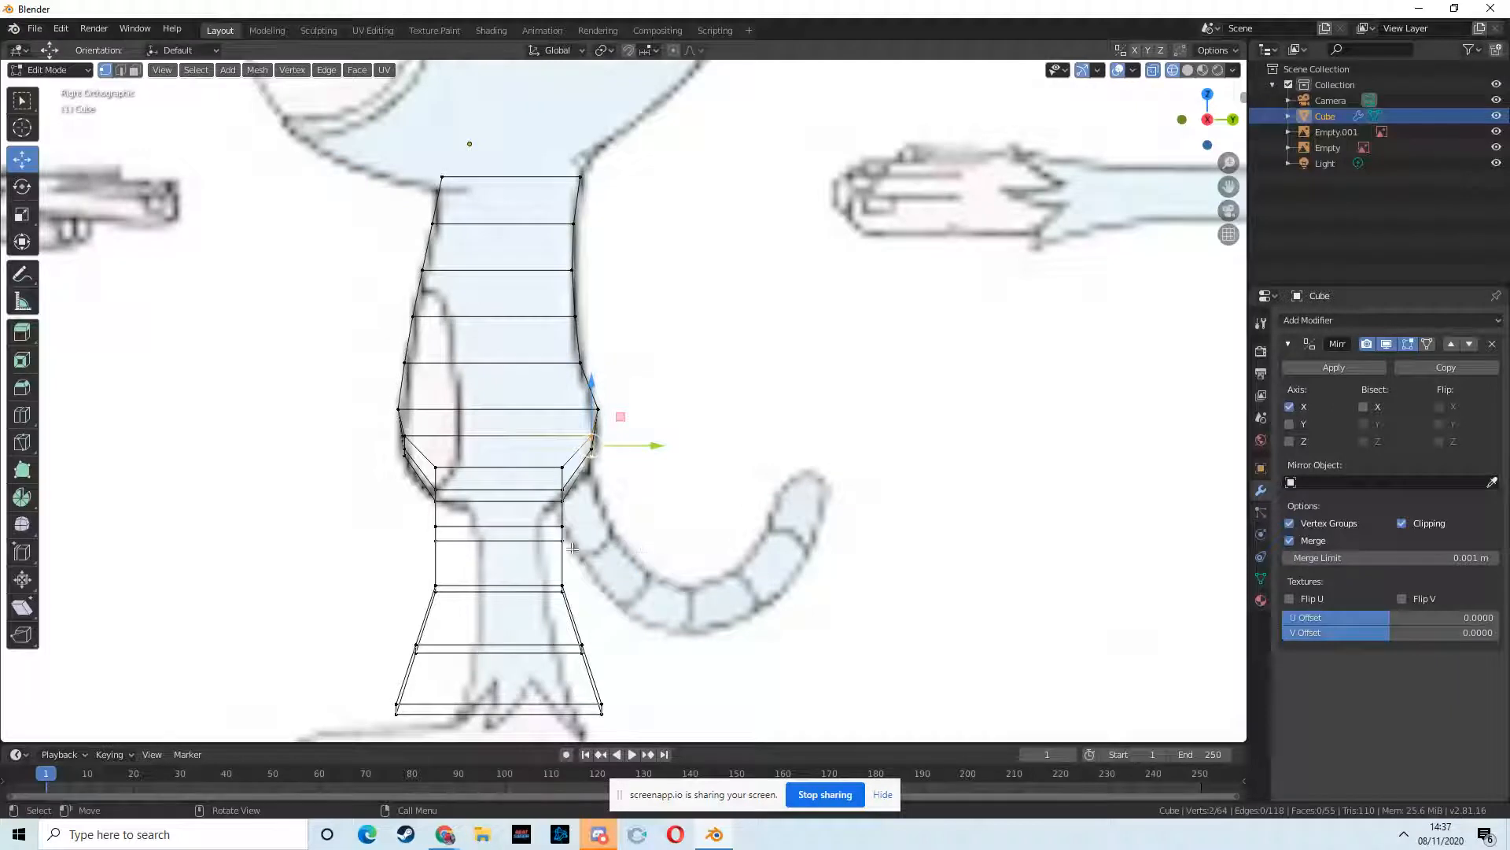
key(w)
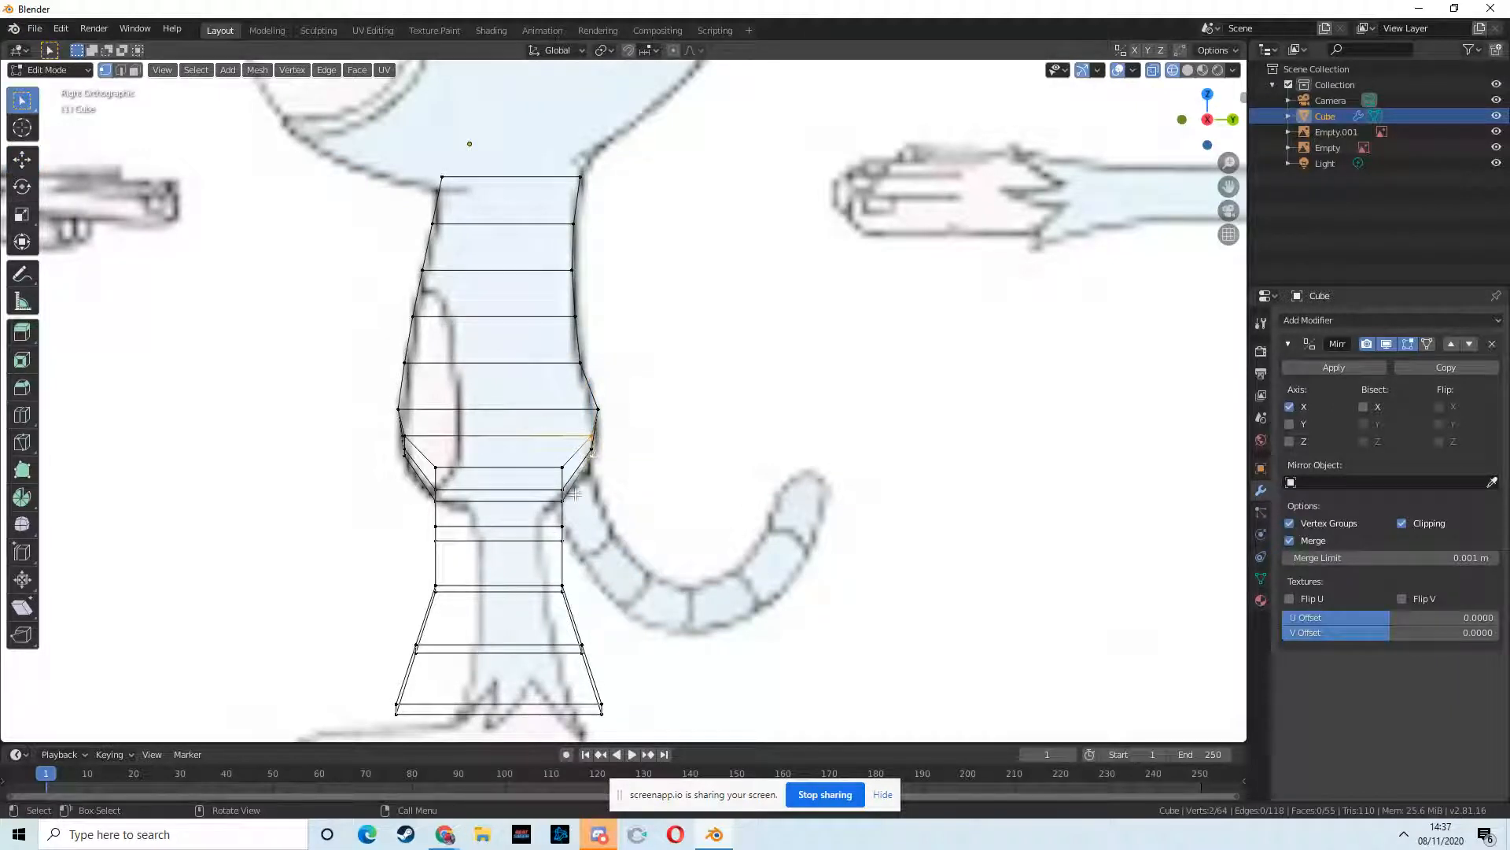
drag(566, 531, 549, 550)
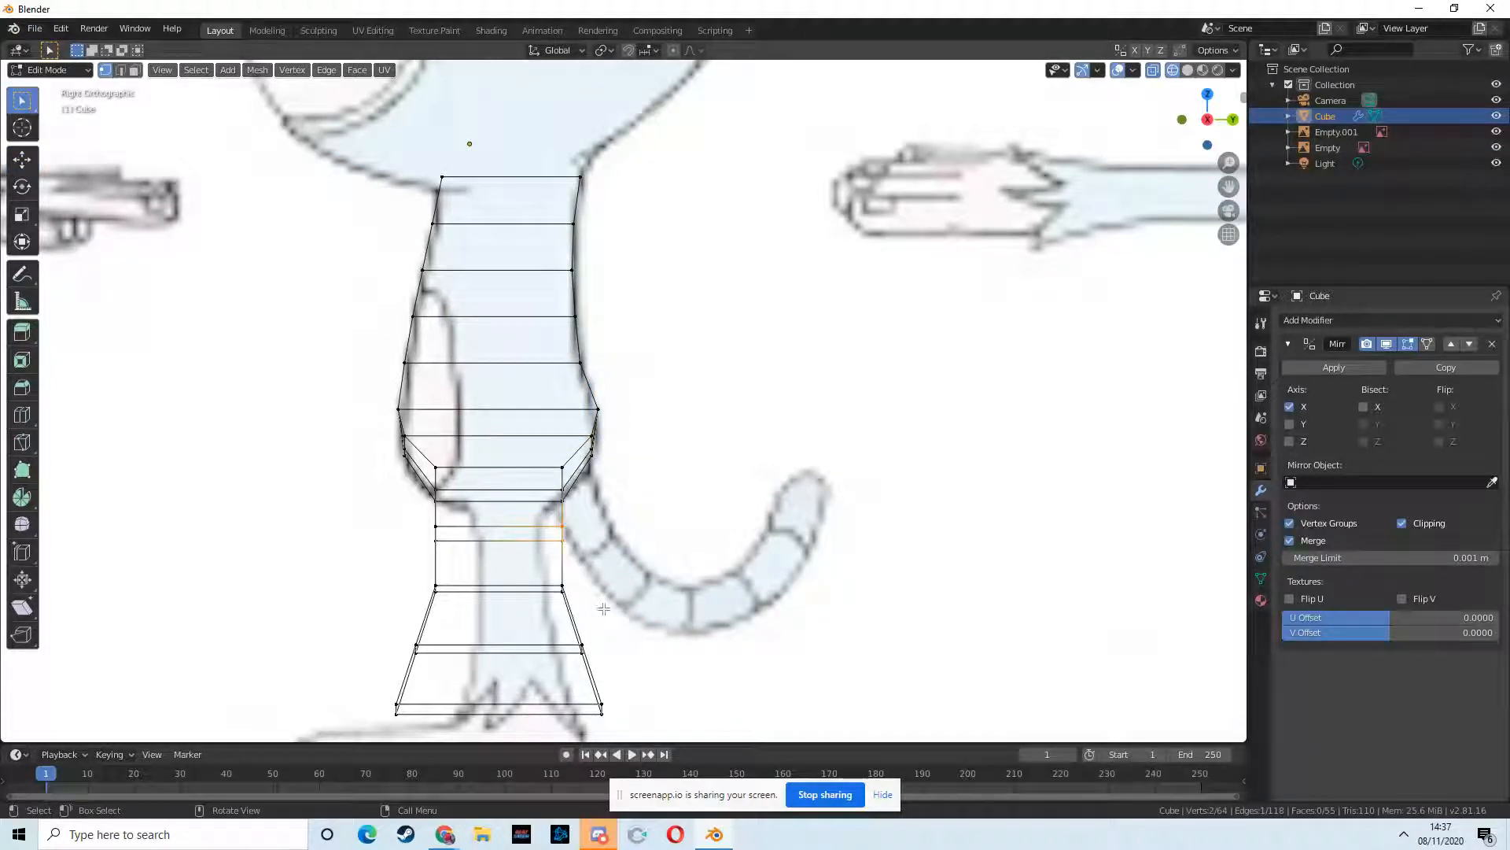
click(28, 162)
drag(627, 537, 600, 539)
- Move the front vertices of the upper leg's middle loop about 0.0615 m along Y to the front leg outline
click(32, 102)
drag(413, 521, 453, 555)
click(27, 164)
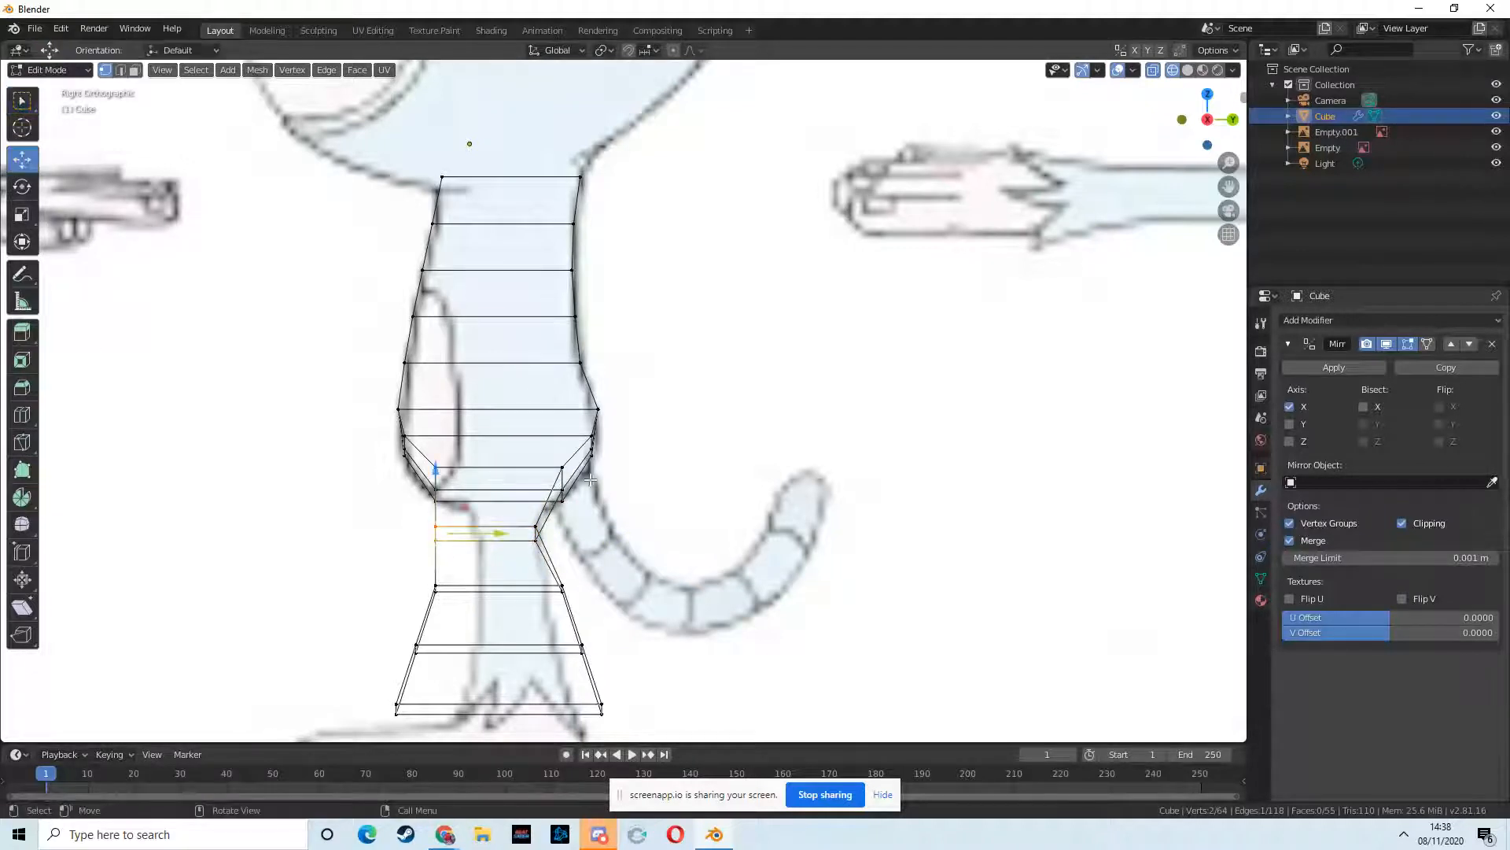
drag(495, 534, 541, 540)
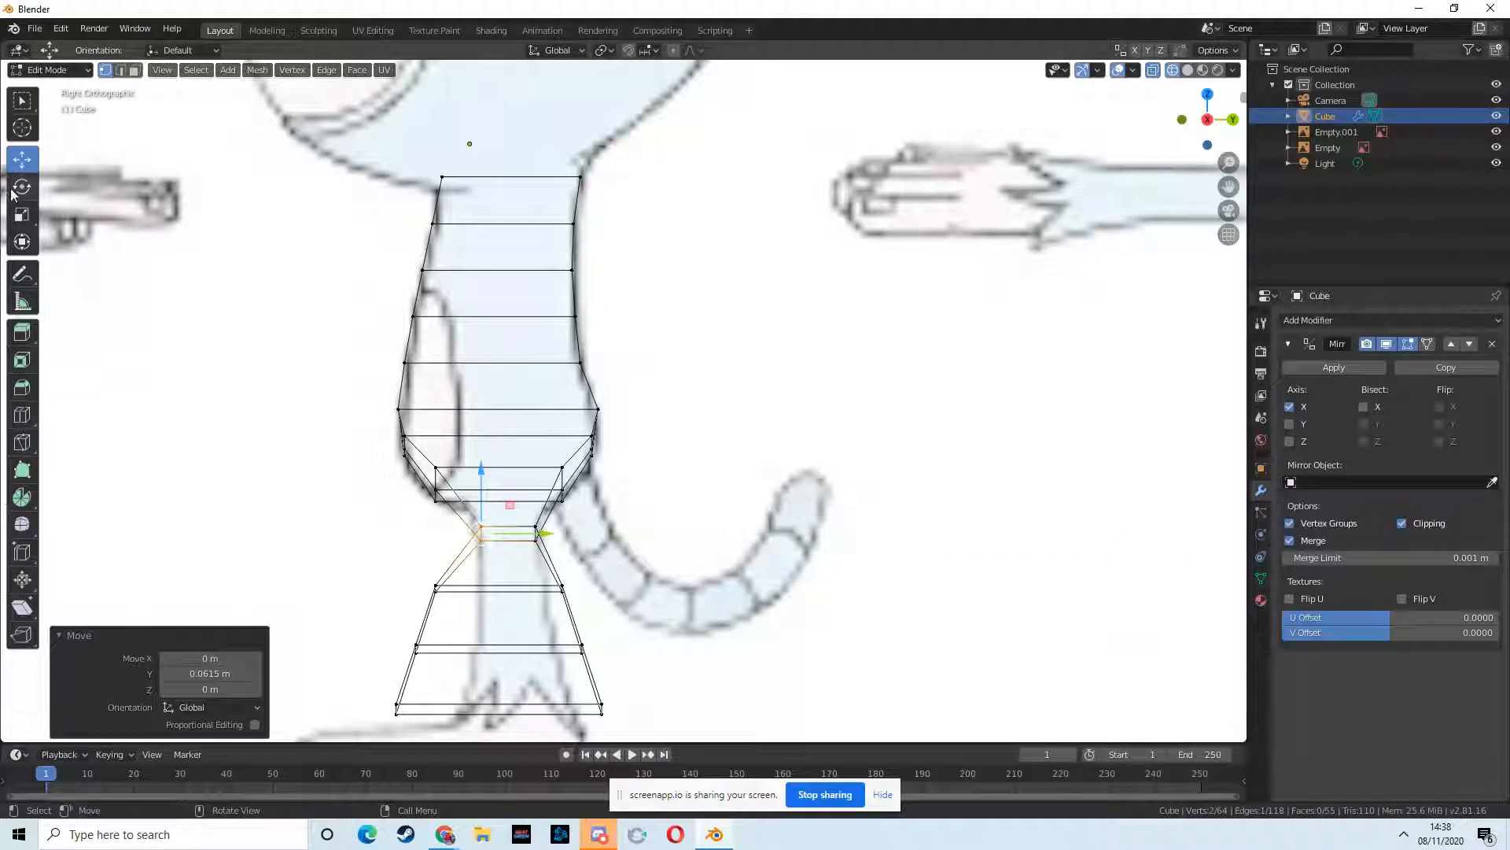
- Narrow the knee loop by moving its front vertices about 0.0604 m and its back vertices about -0.0307 m along Y
click(29, 109)
drag(427, 574, 562, 588)
click(22, 159)
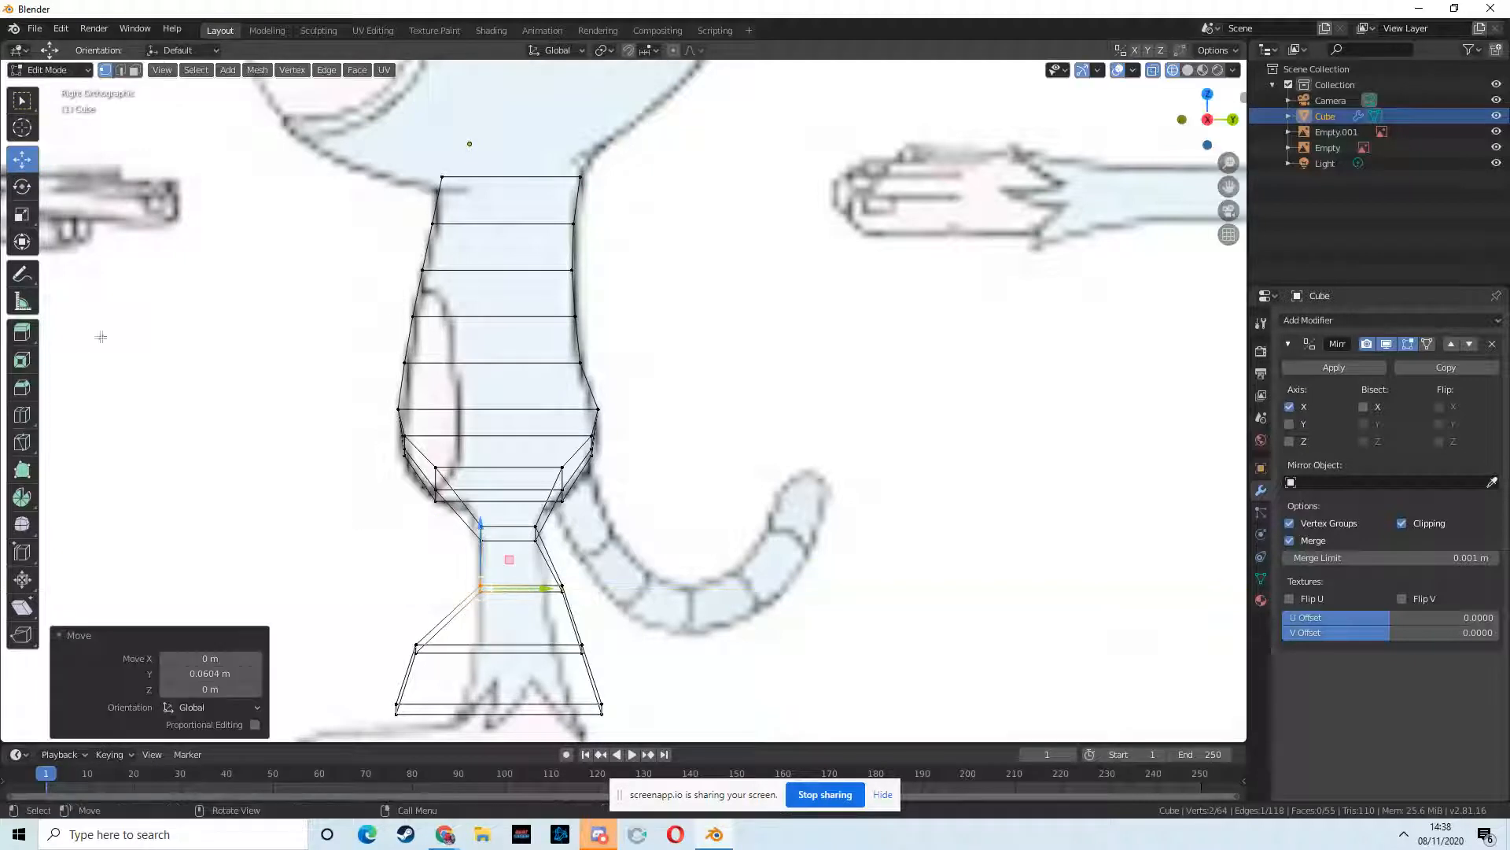
click(31, 107)
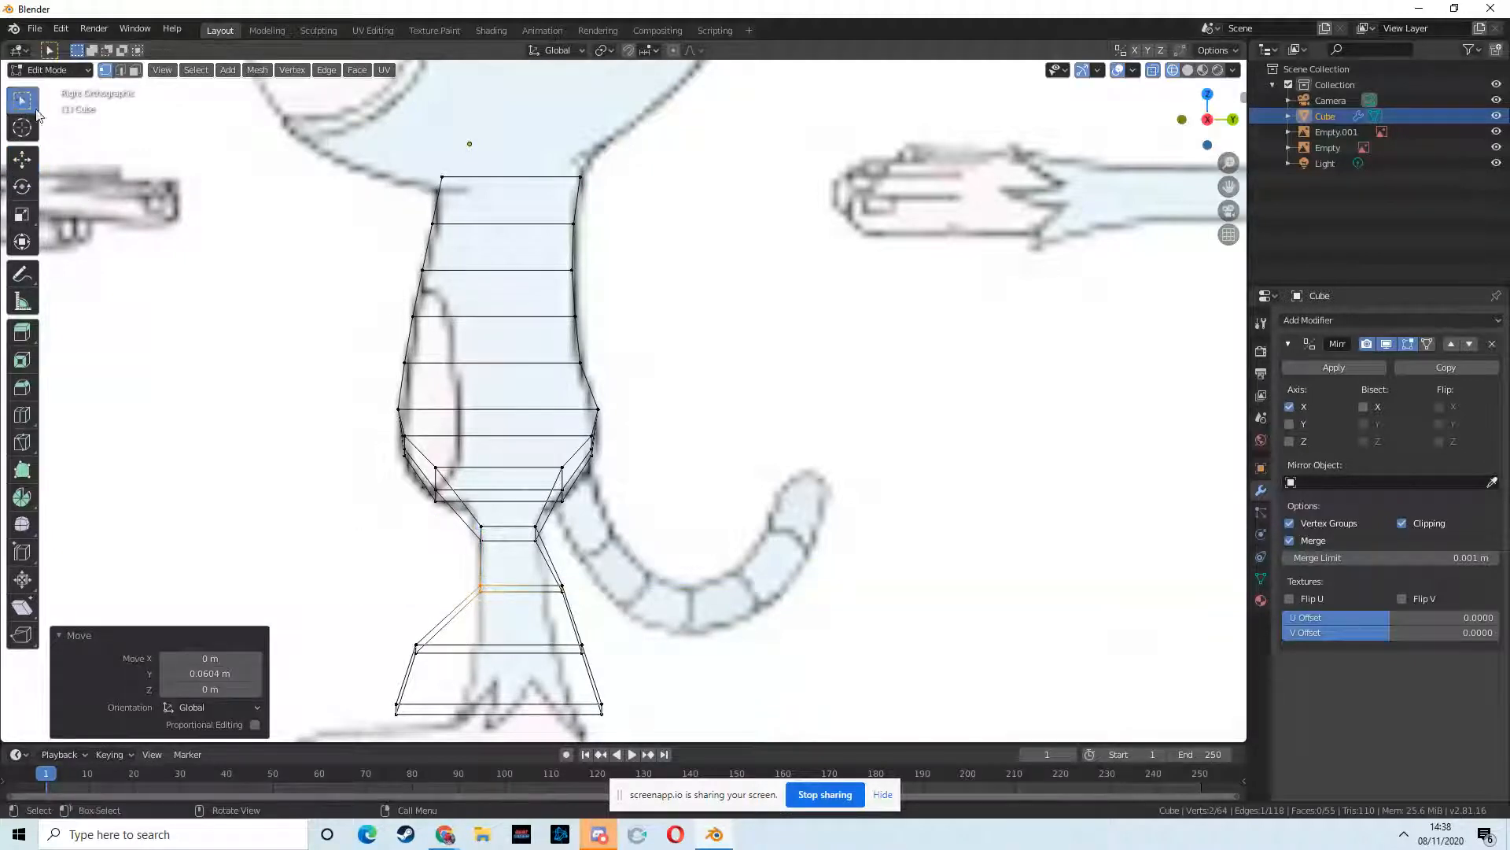
click(568, 583)
click(22, 159)
drag(612, 600, 589, 599)
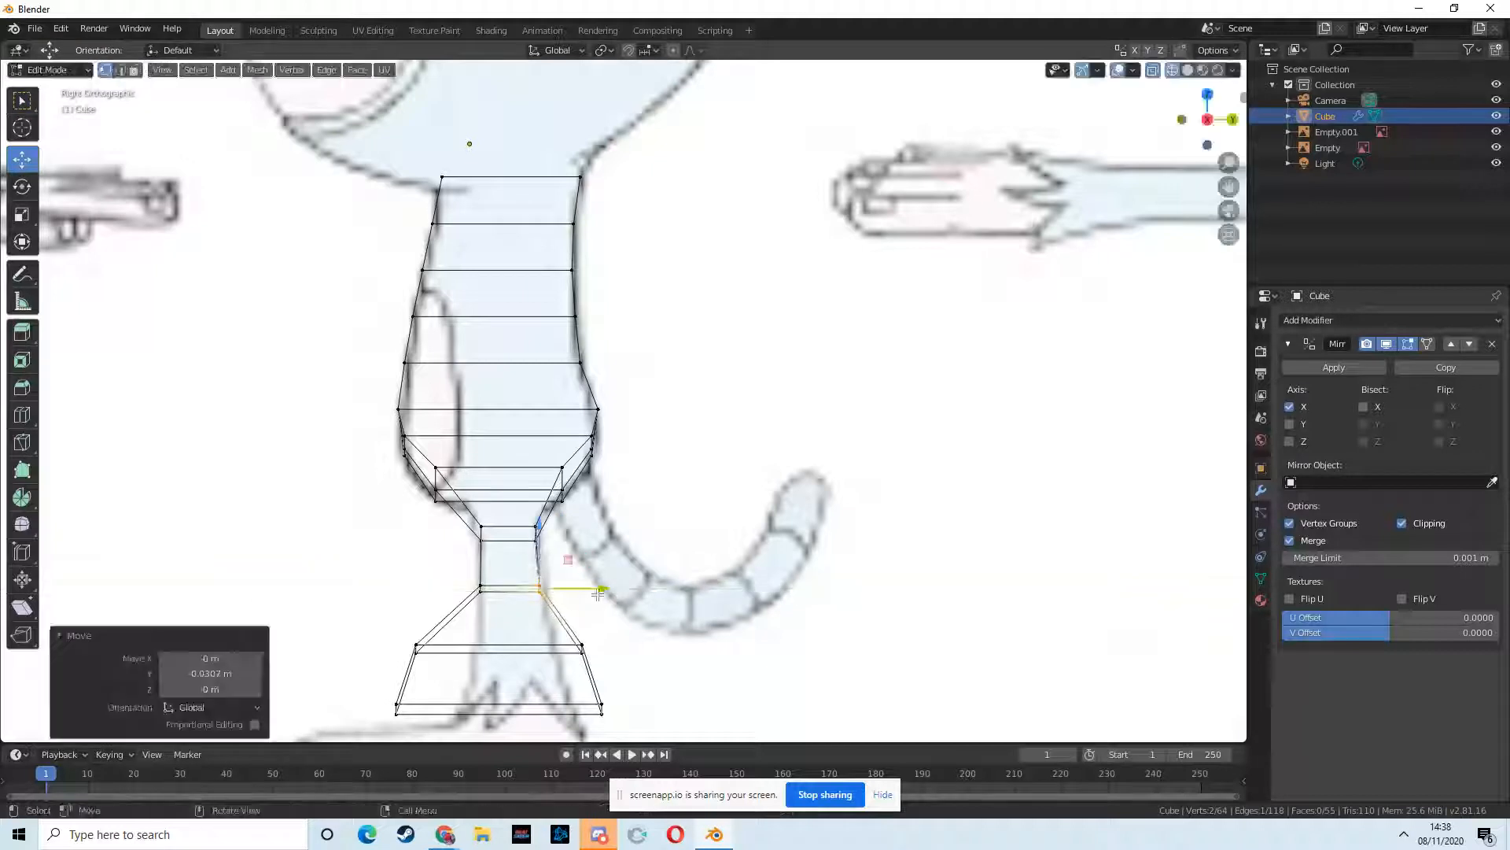
- Move the front vertices of the lower leg's middle loop about 0.0852 m along Y onto the leg outline
click(22, 101)
scroll(439, 546, down, 1)
click(450, 606)
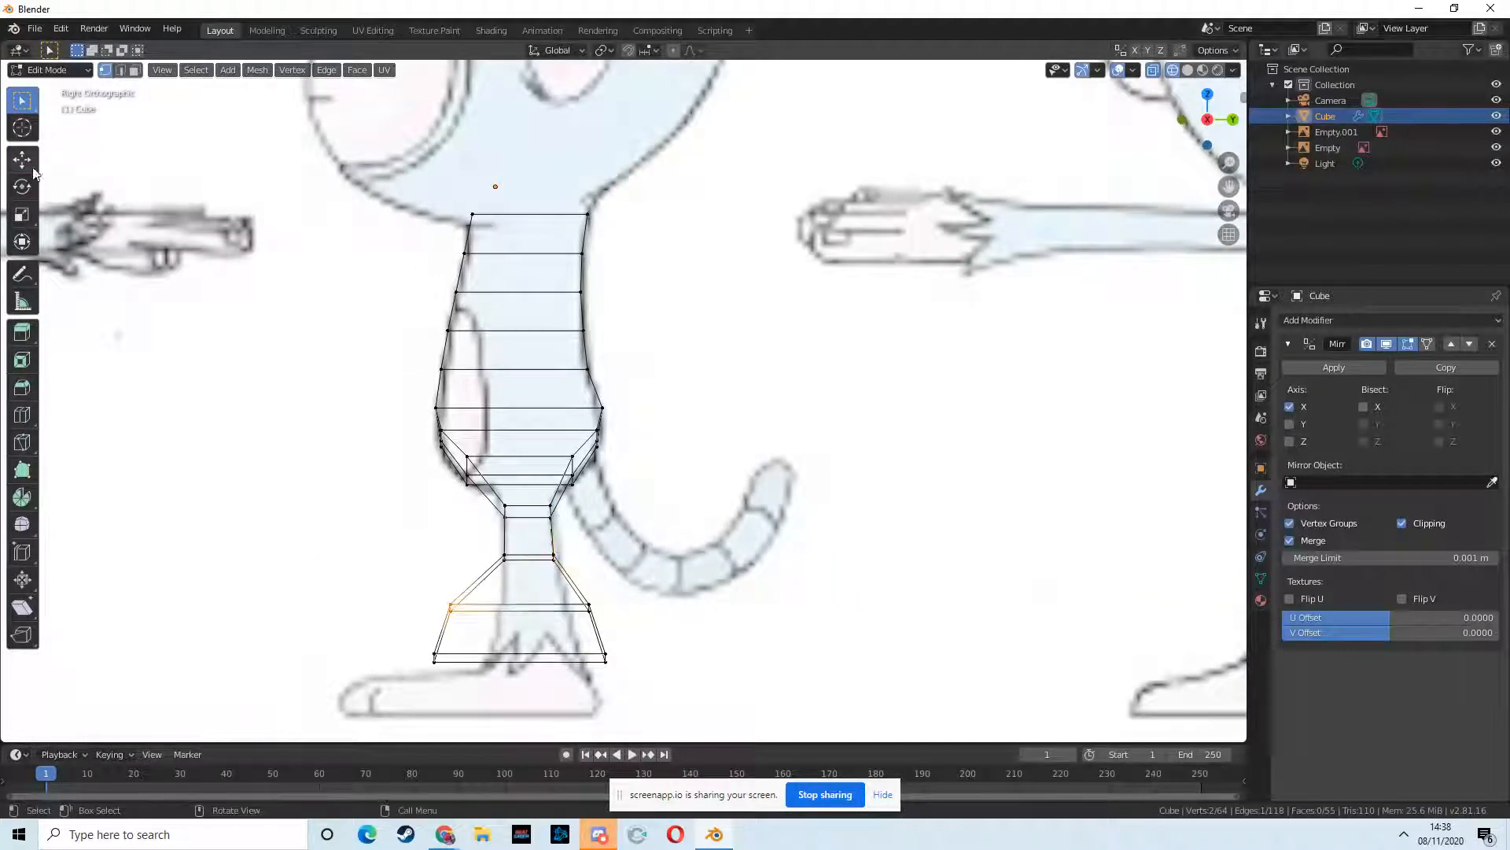
click(33, 163)
drag(513, 606, 564, 606)
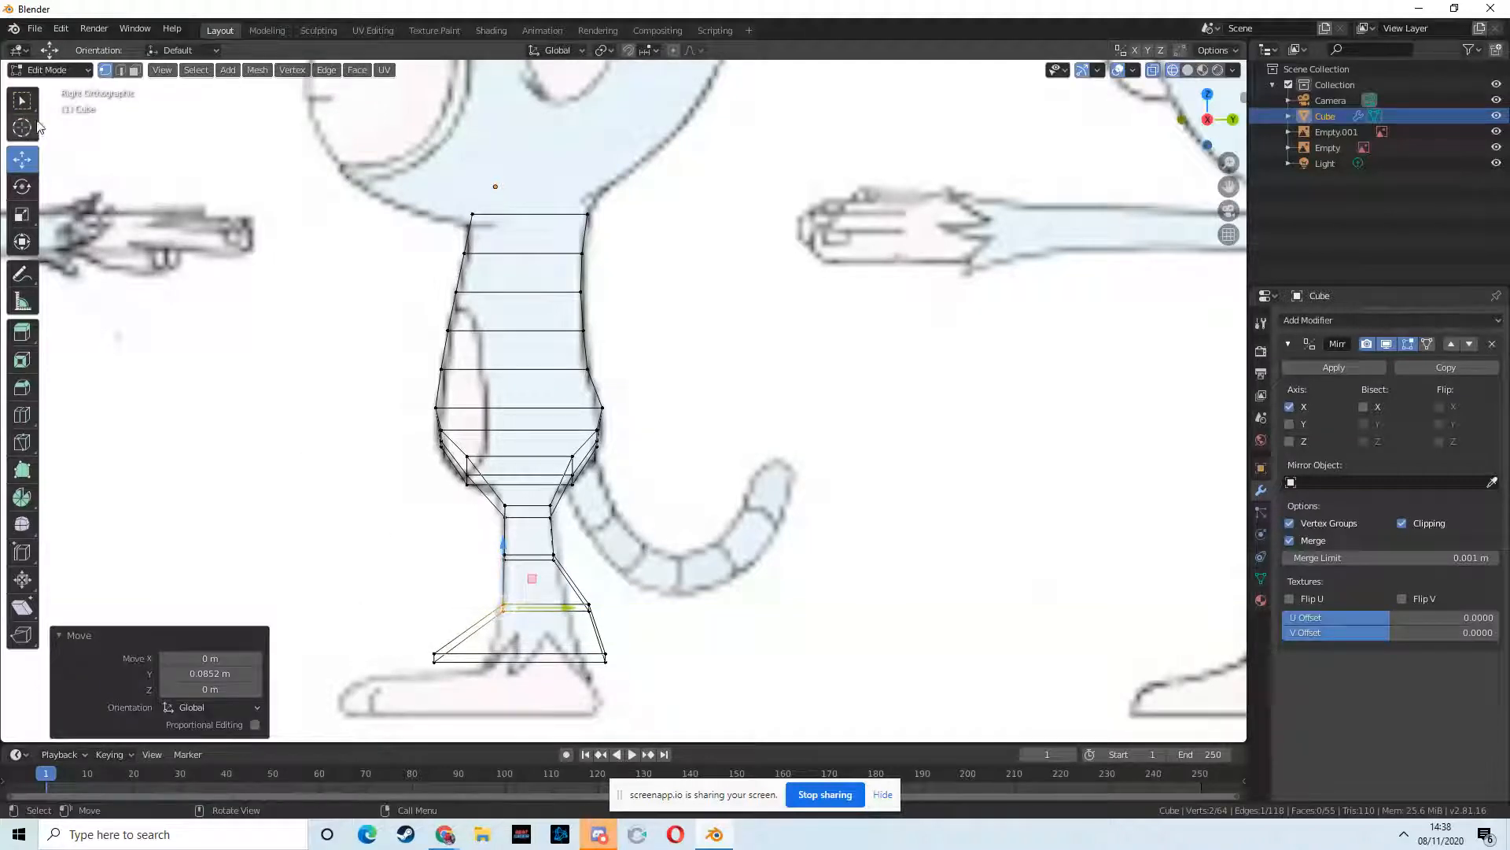
- In the right orthographic view, move the back vertices of the lower leg's middle loop forward along Y to the back leg outline
click(29, 110)
shift+click(590, 606)
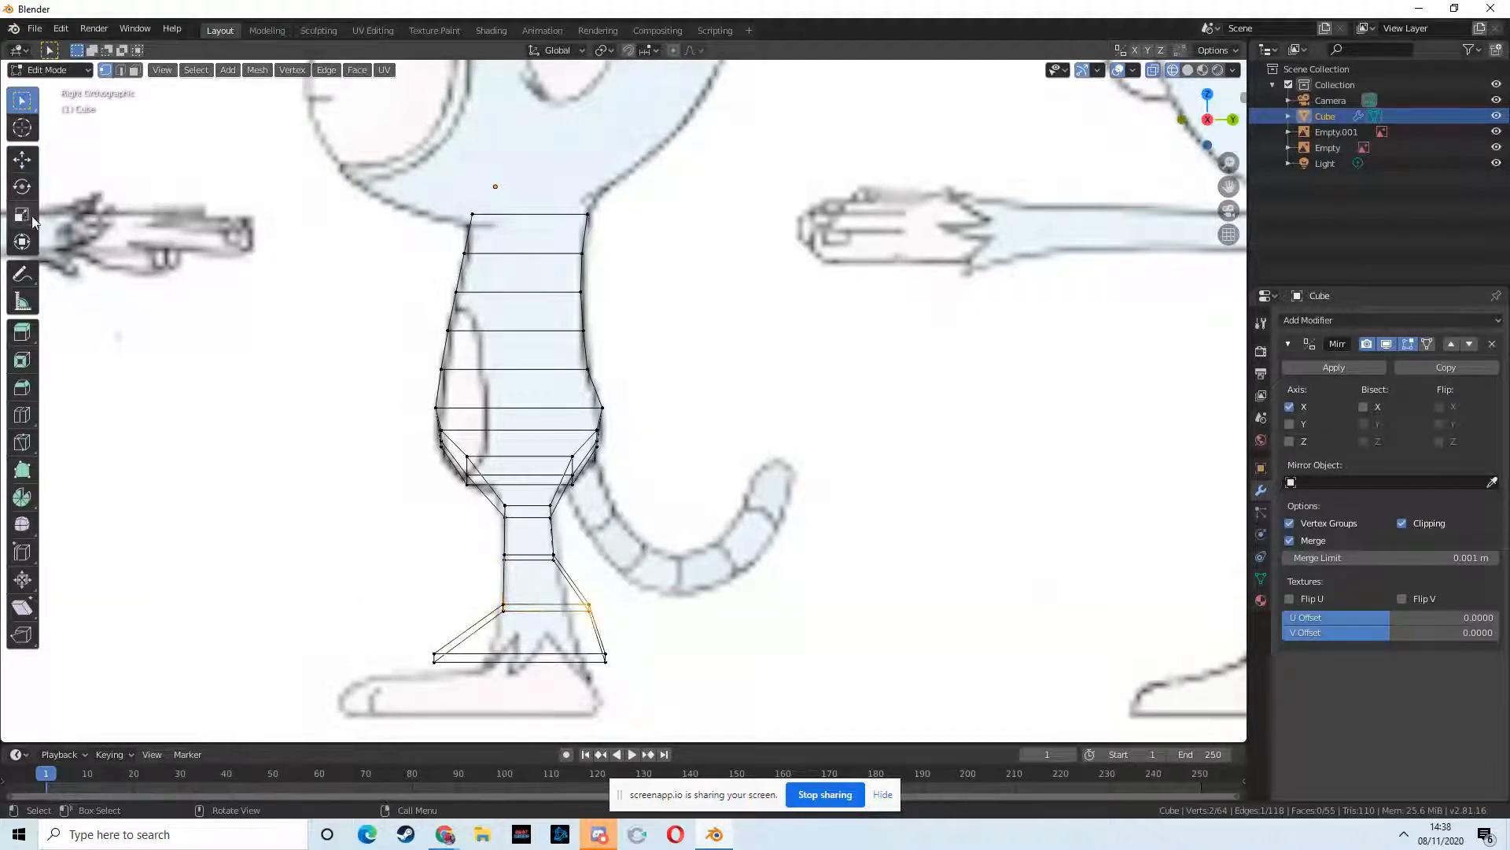
click(22, 159)
middle_drag(743, 590, 657, 574)
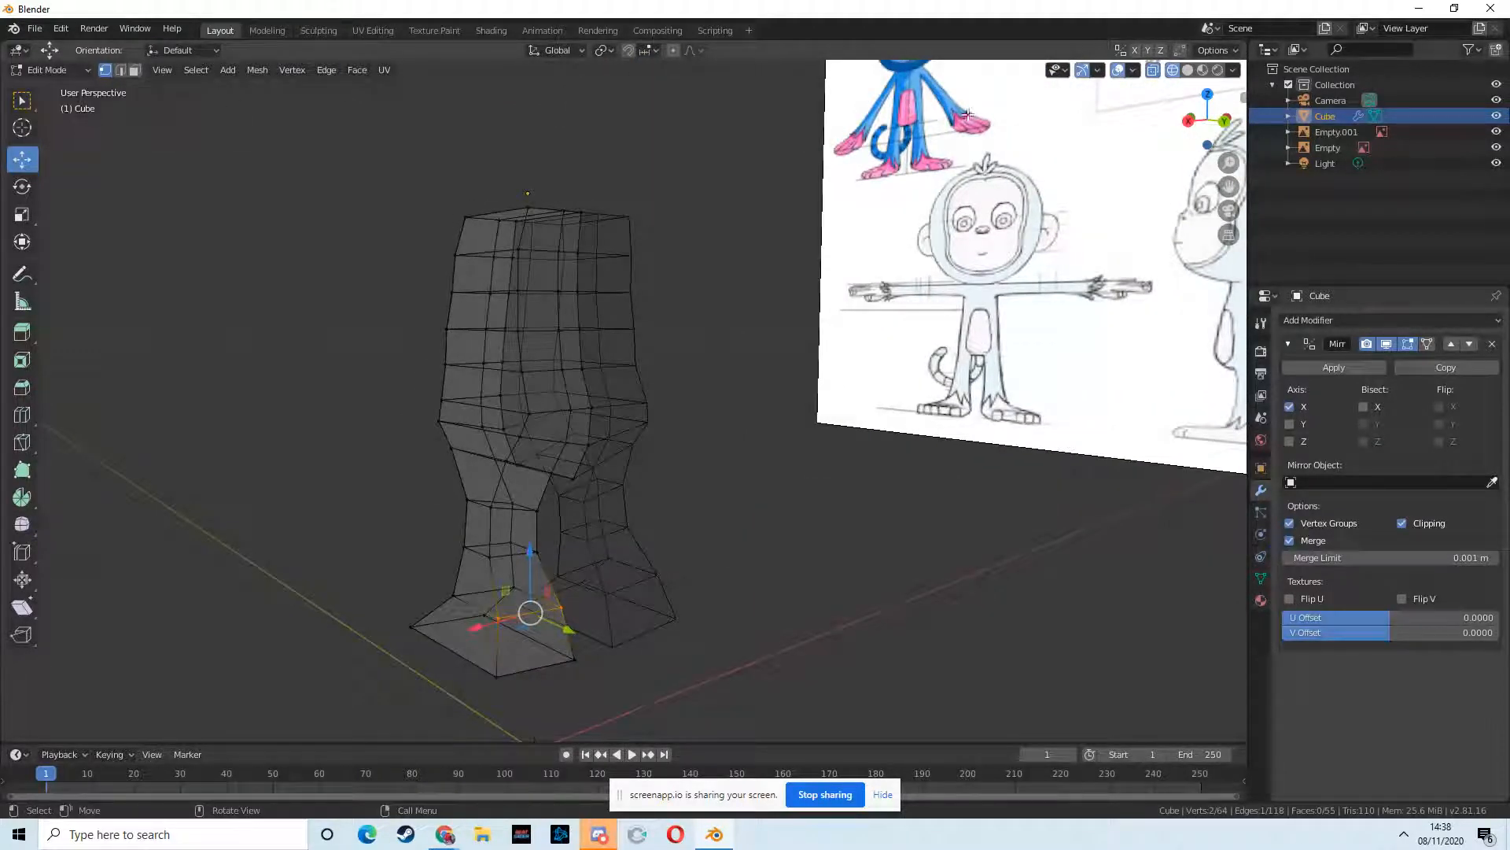
drag(1184, 135, 1187, 128)
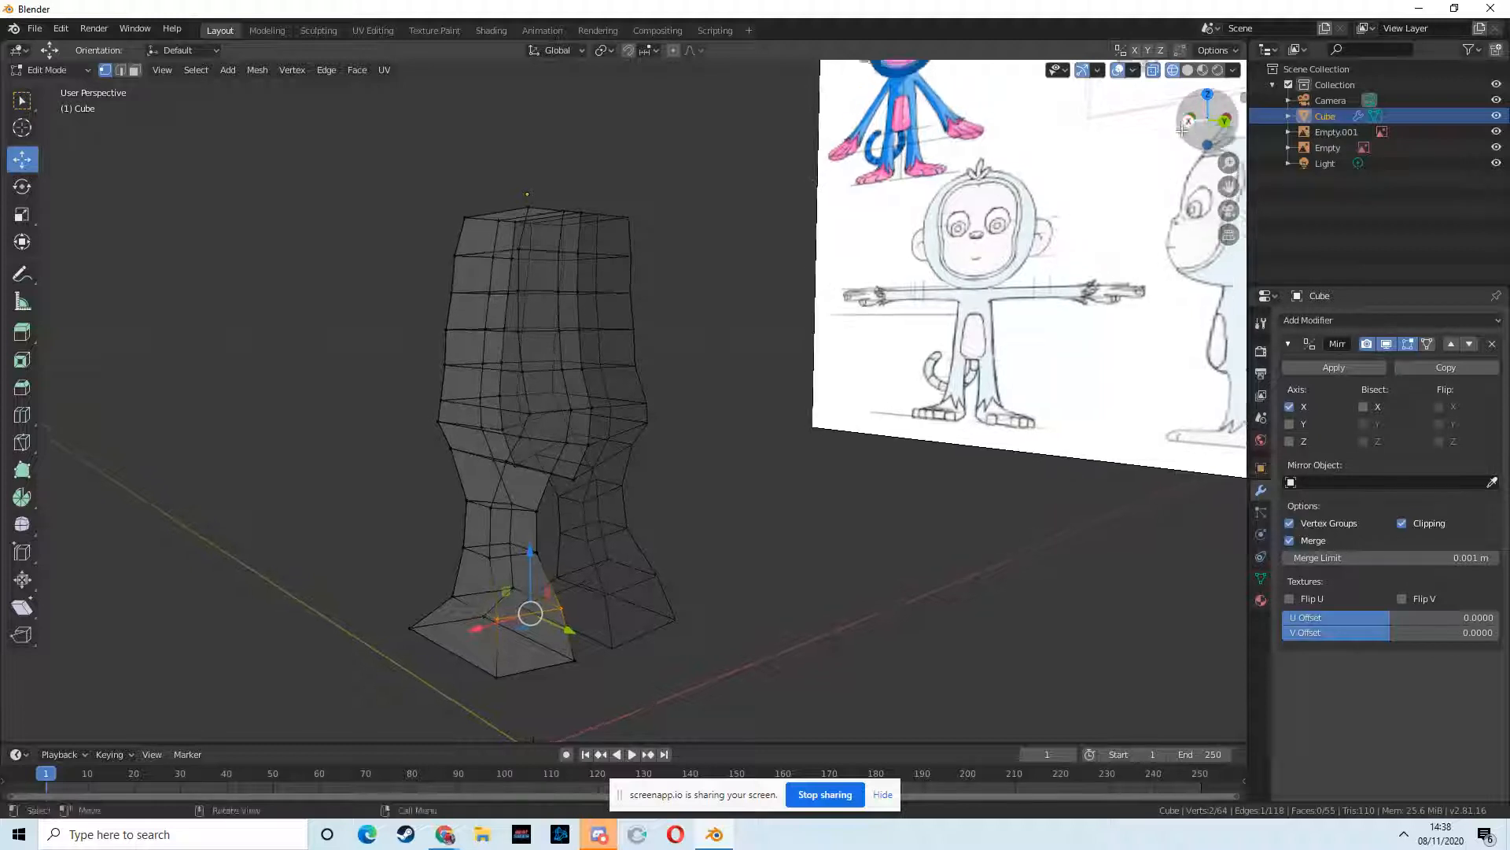
click(1189, 121)
drag(650, 611, 630, 617)
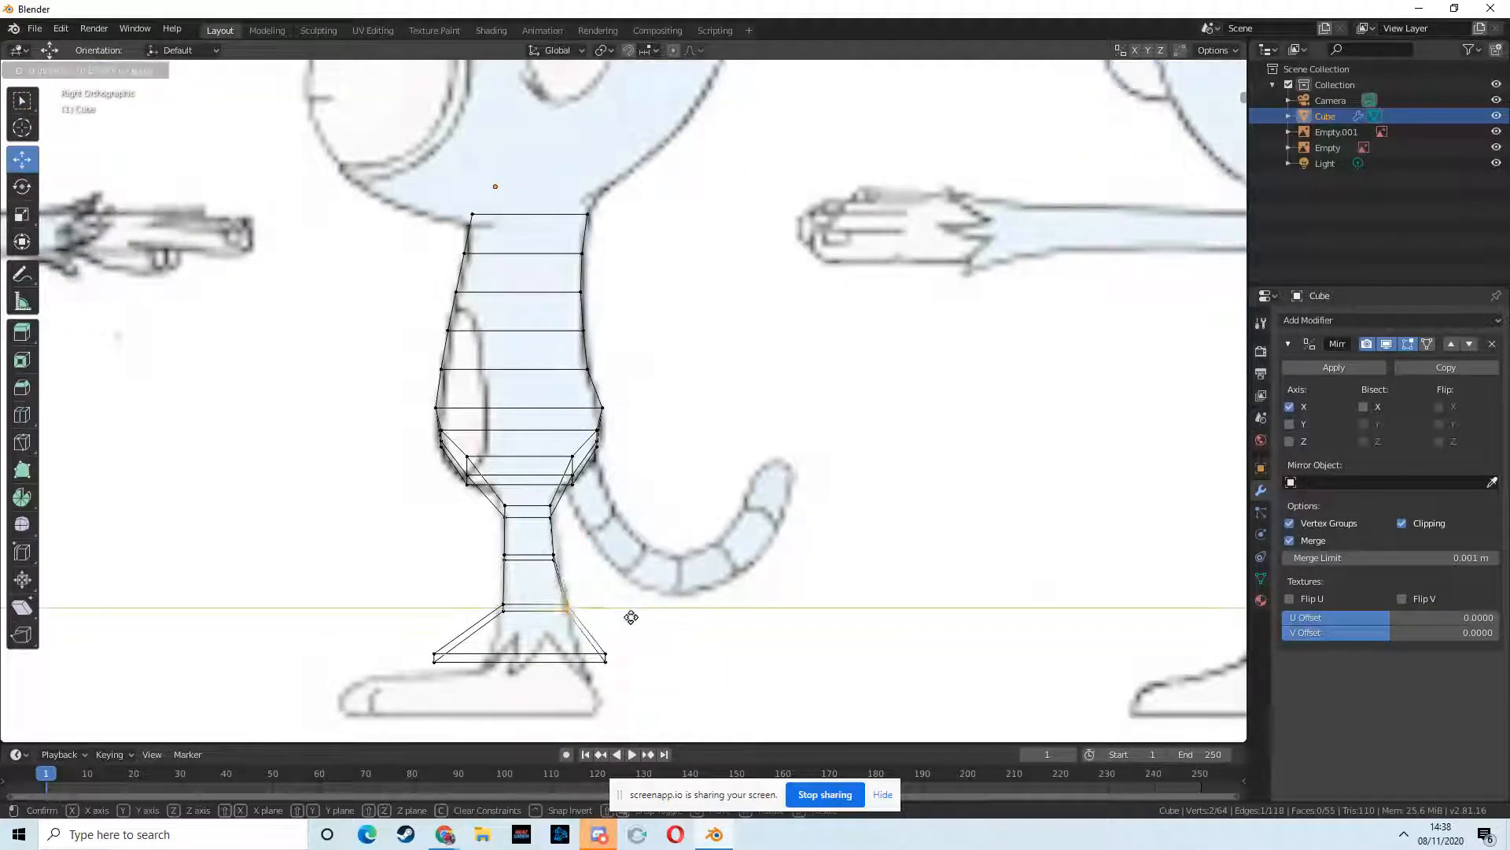
- Move the back vertices of the ankle loop about -0.0445 m along Y to match the reference
click(22, 100)
click(606, 655)
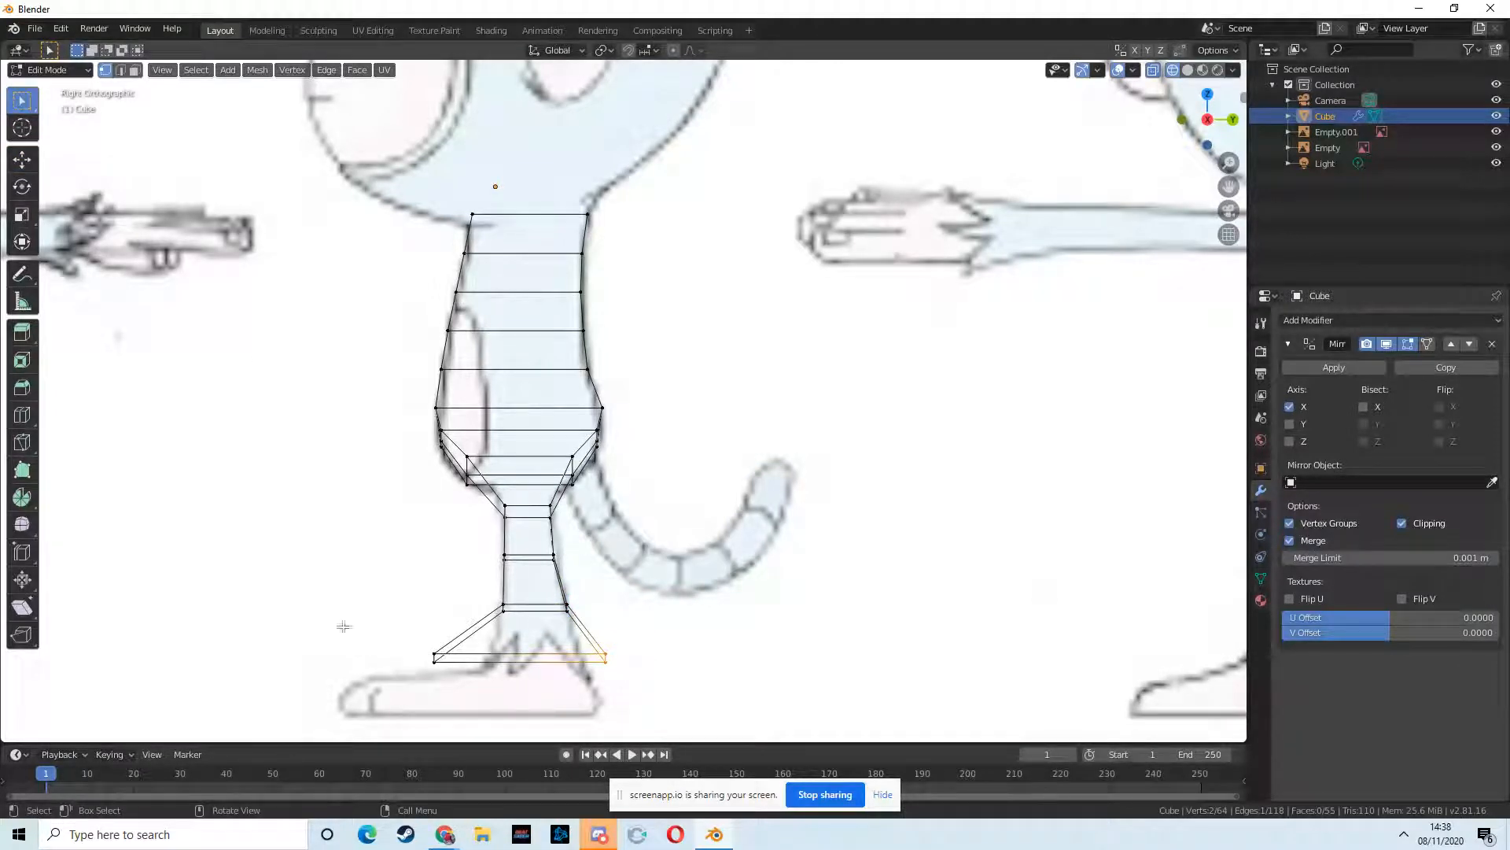
click(22, 159)
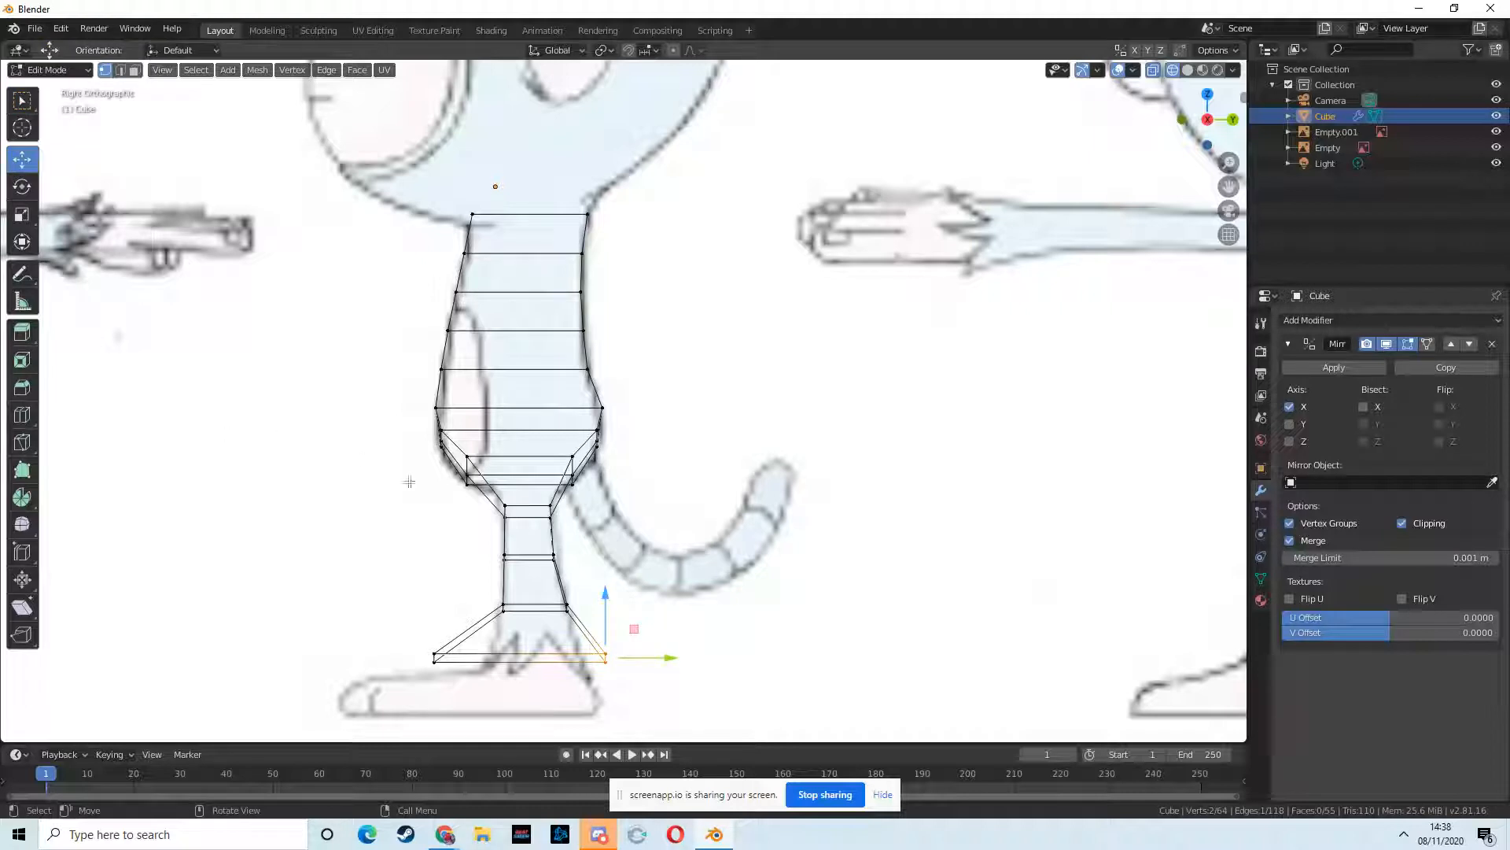
drag(668, 658, 639, 661)
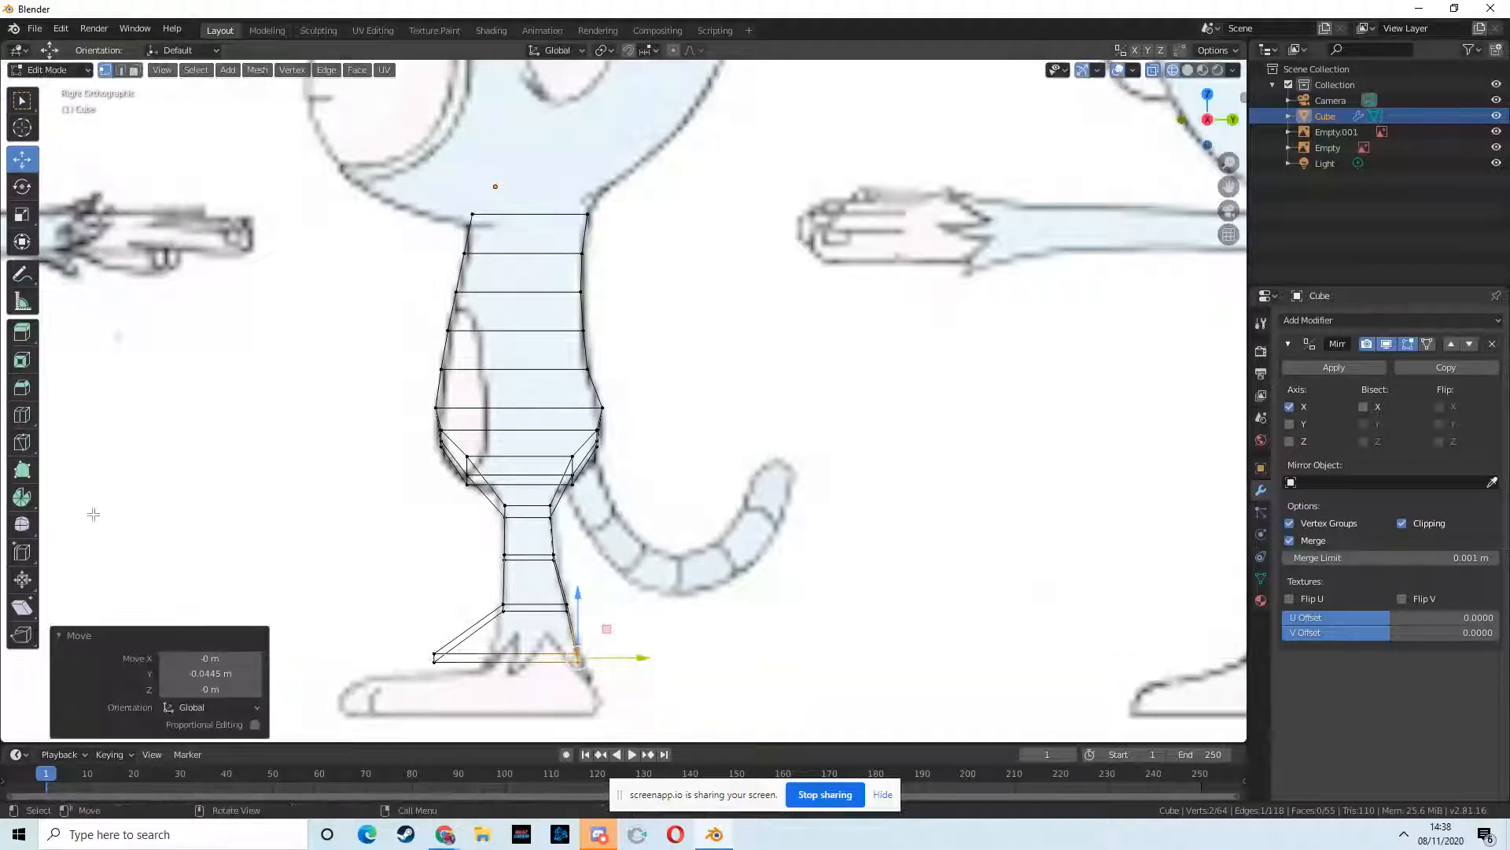
- Move the front vertices of the ankle loop about 0.0903 m along Y and inspect the narrowed leg from below
click(28, 96)
drag(414, 639, 556, 659)
click(22, 159)
middle_drag(715, 503, 818, 551)
scroll(670, 415, up, 3)
middle_drag(670, 414, 658, 270)
middle_drag(907, 422, 806, 432)
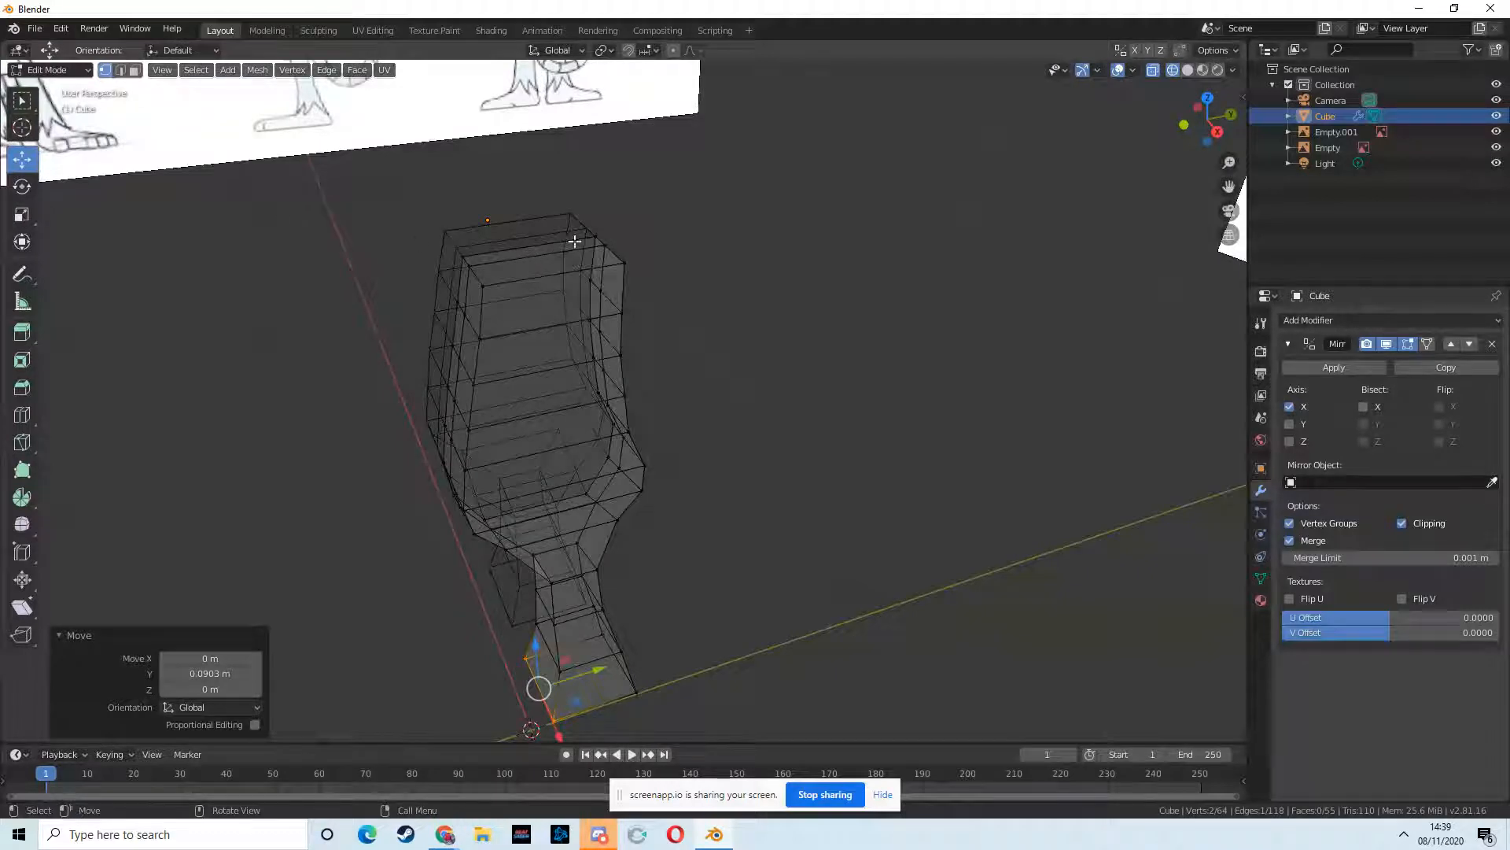
middle_drag(271, 227, 270, 243)
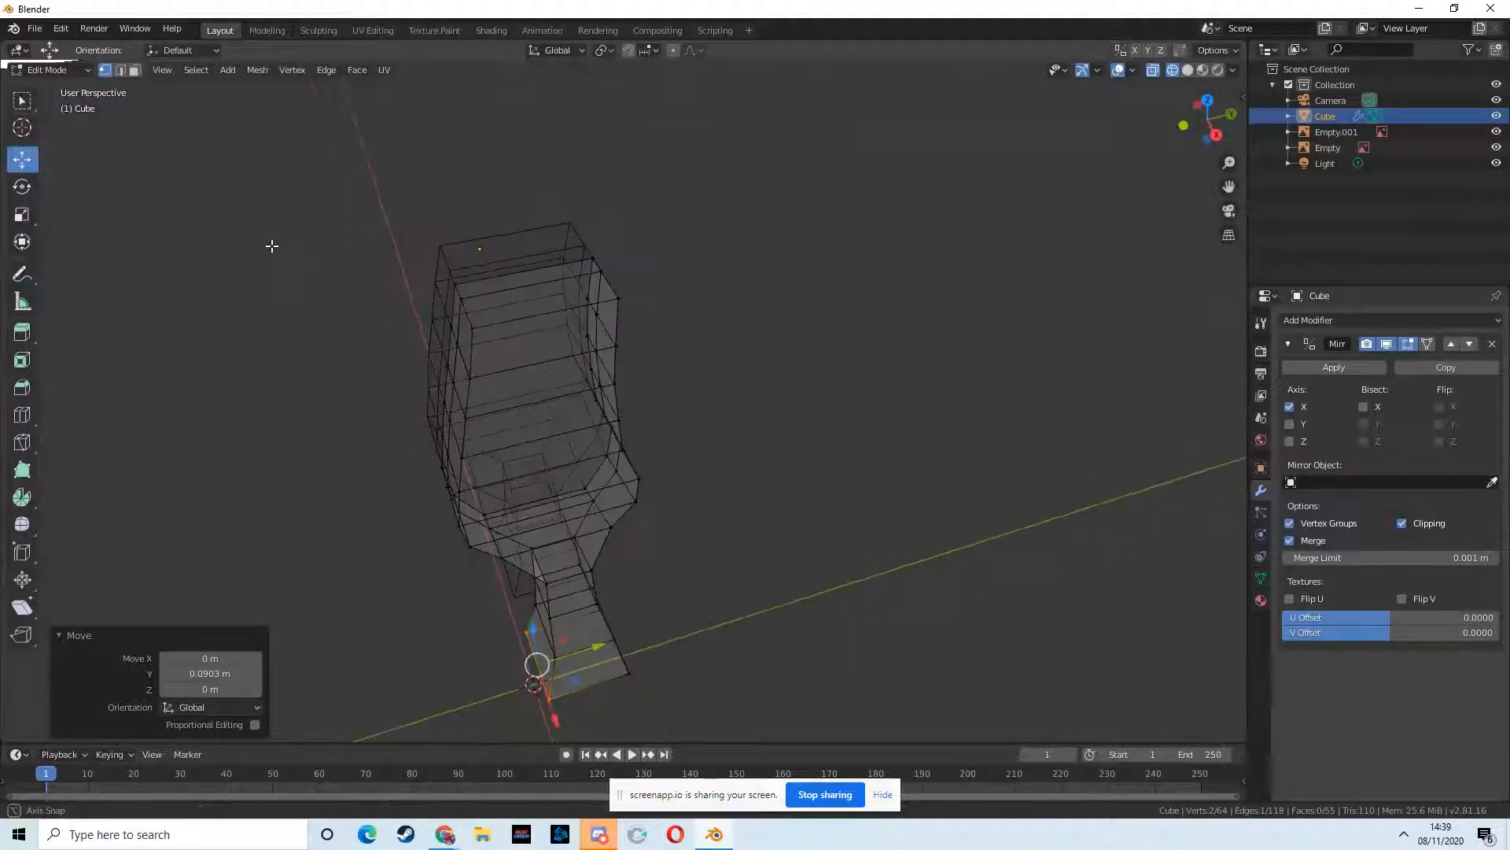
- Select the vertical edges at the upper torso's outer front corner and move them backward along Y to round the chest
click(17, 102)
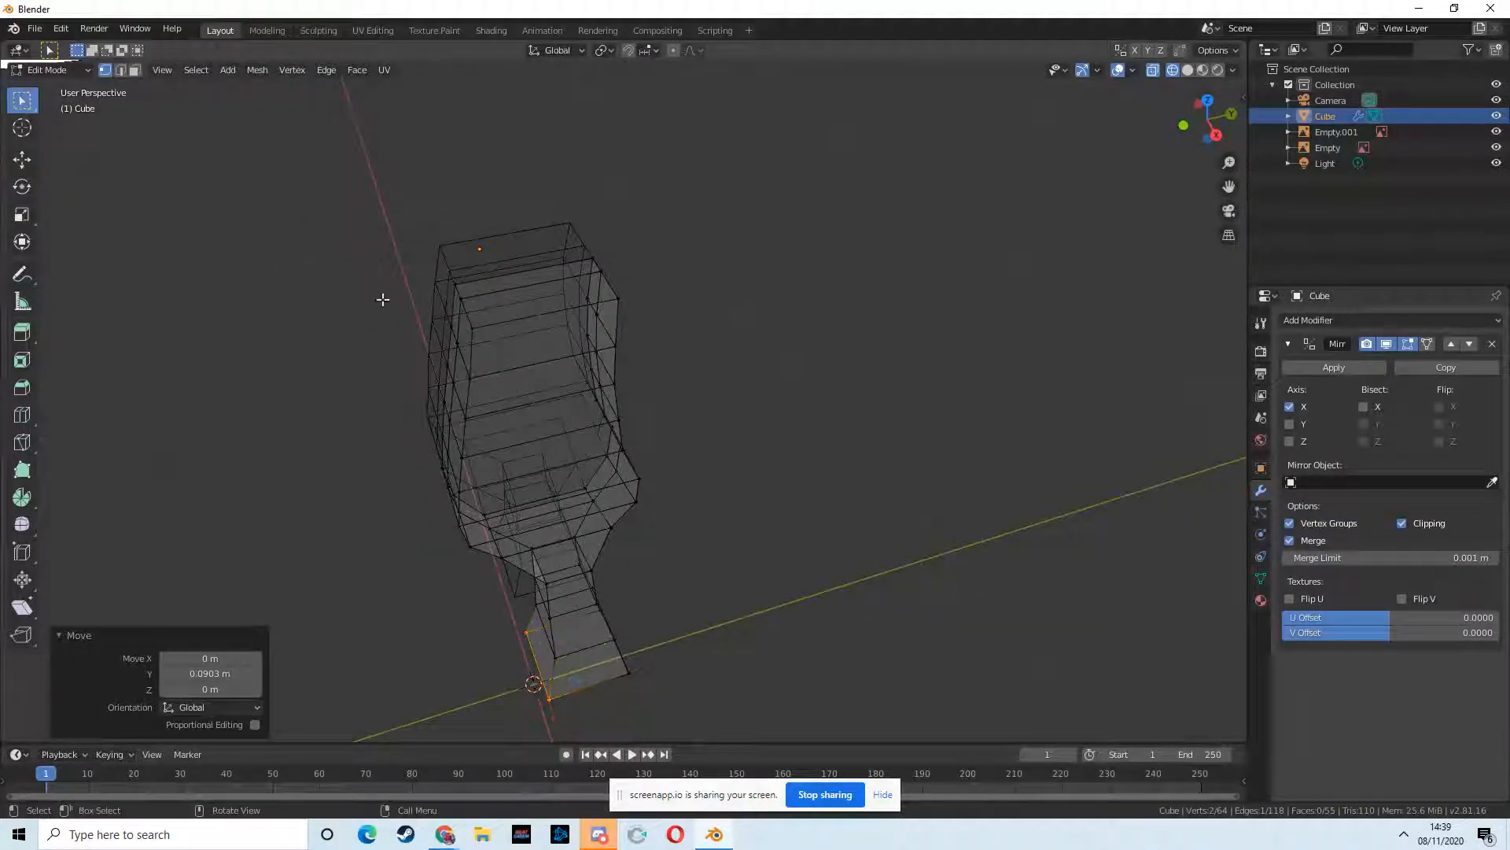
click(467, 321)
click(120, 70)
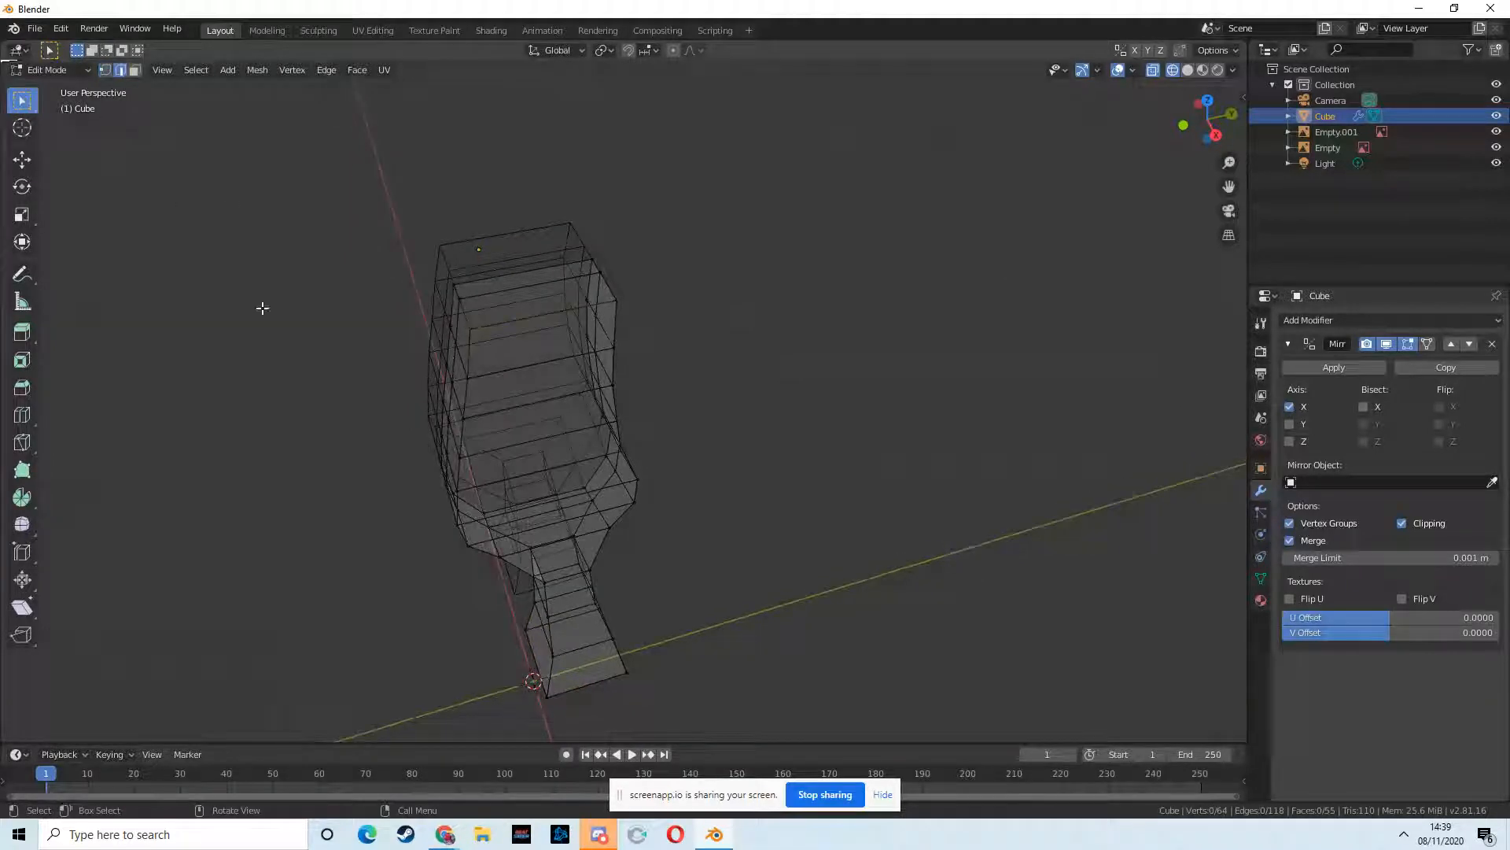
shift+click(456, 293)
click(22, 158)
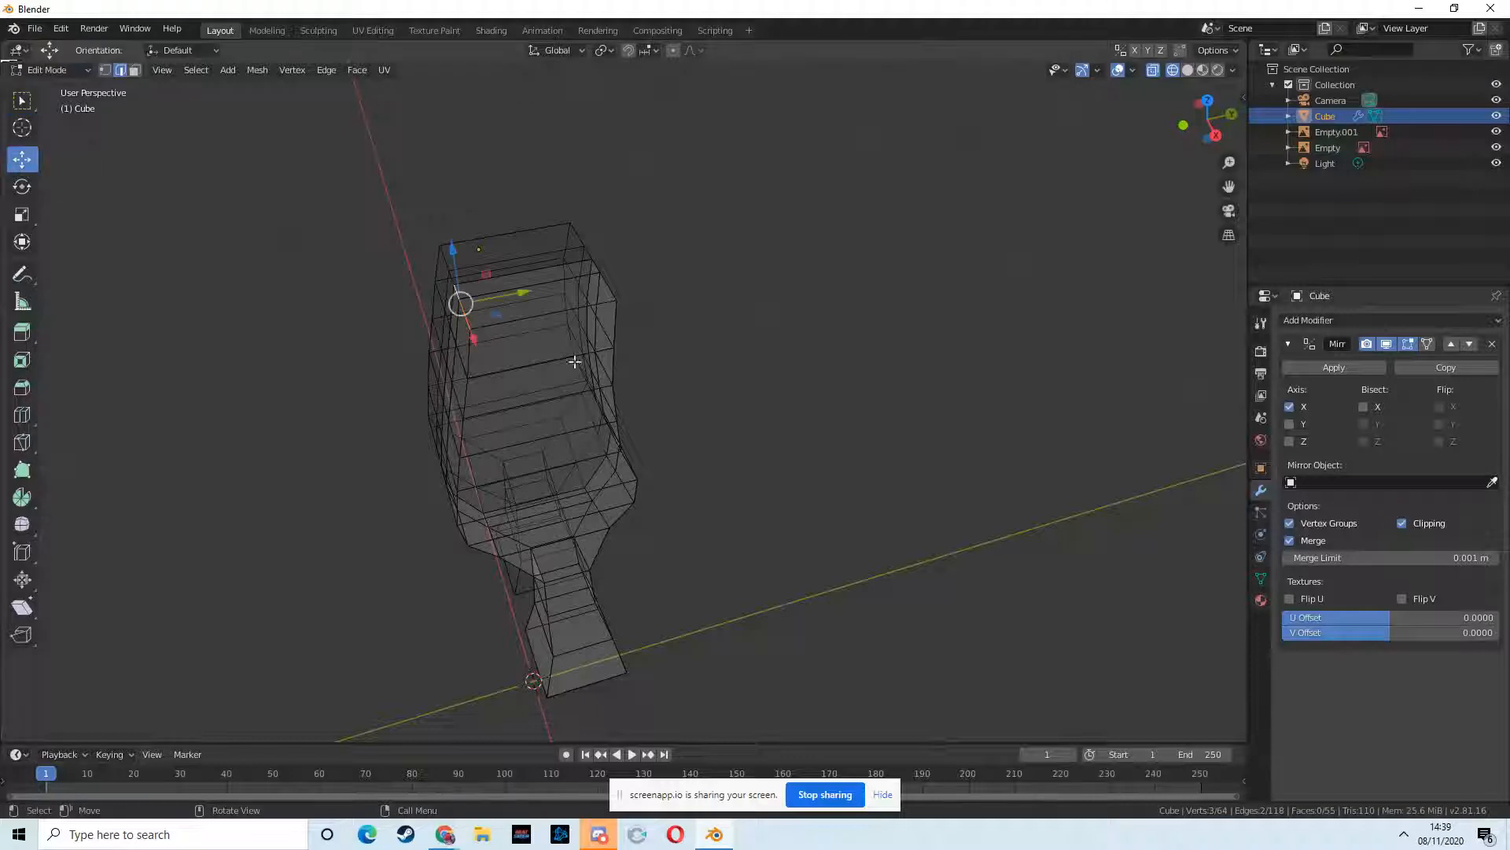
drag(523, 289, 563, 285)
- Move the vertical edges at the upper torso's outer back corner about -0.0313 m along Y to round the back
middle_drag(891, 329, 684, 300)
click(618, 299)
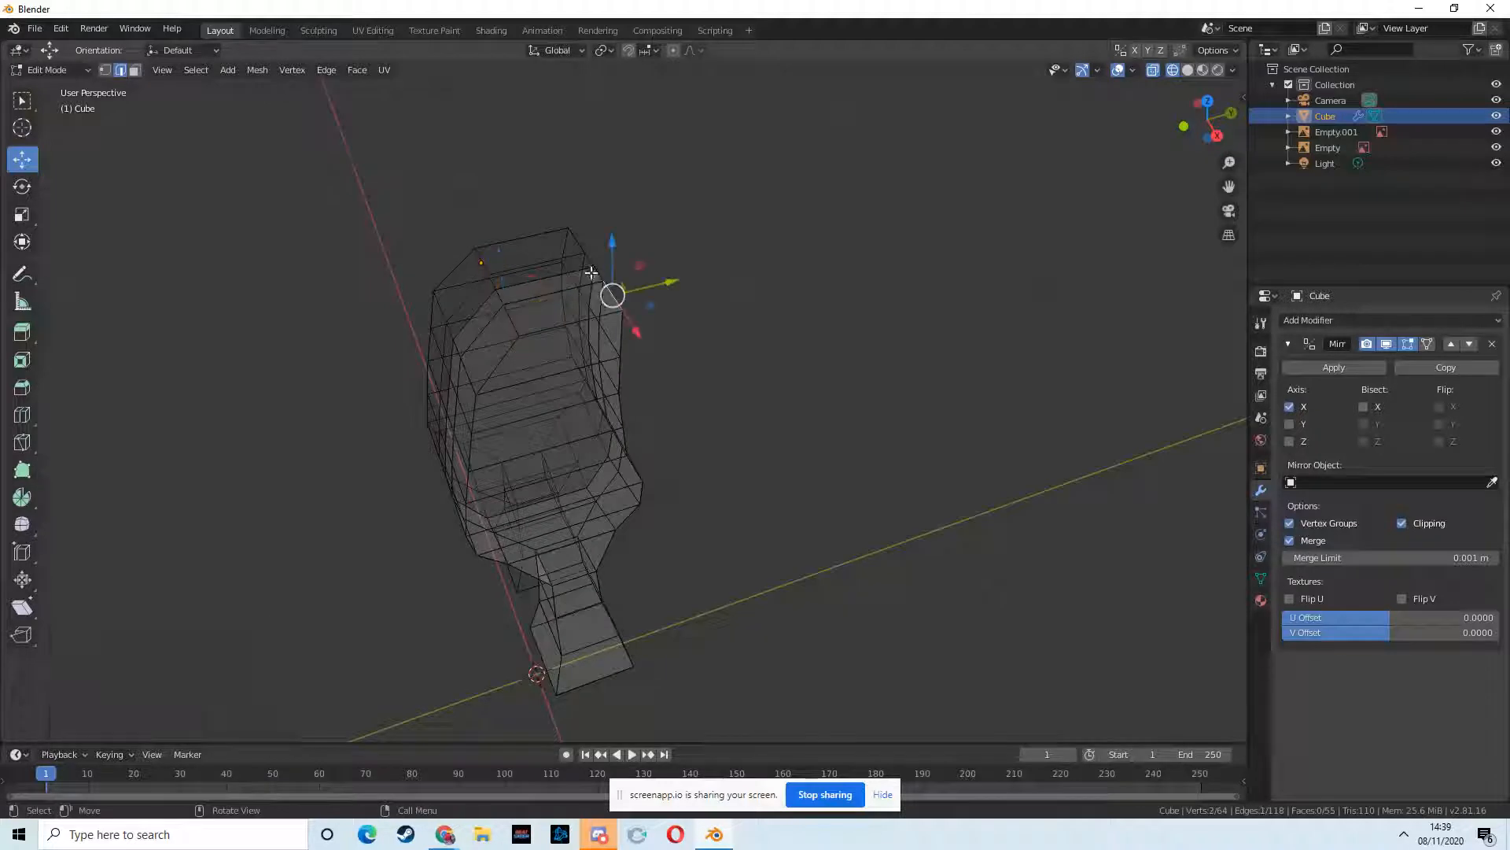
drag(664, 274, 643, 286)
middle_drag(698, 357, 564, 212)
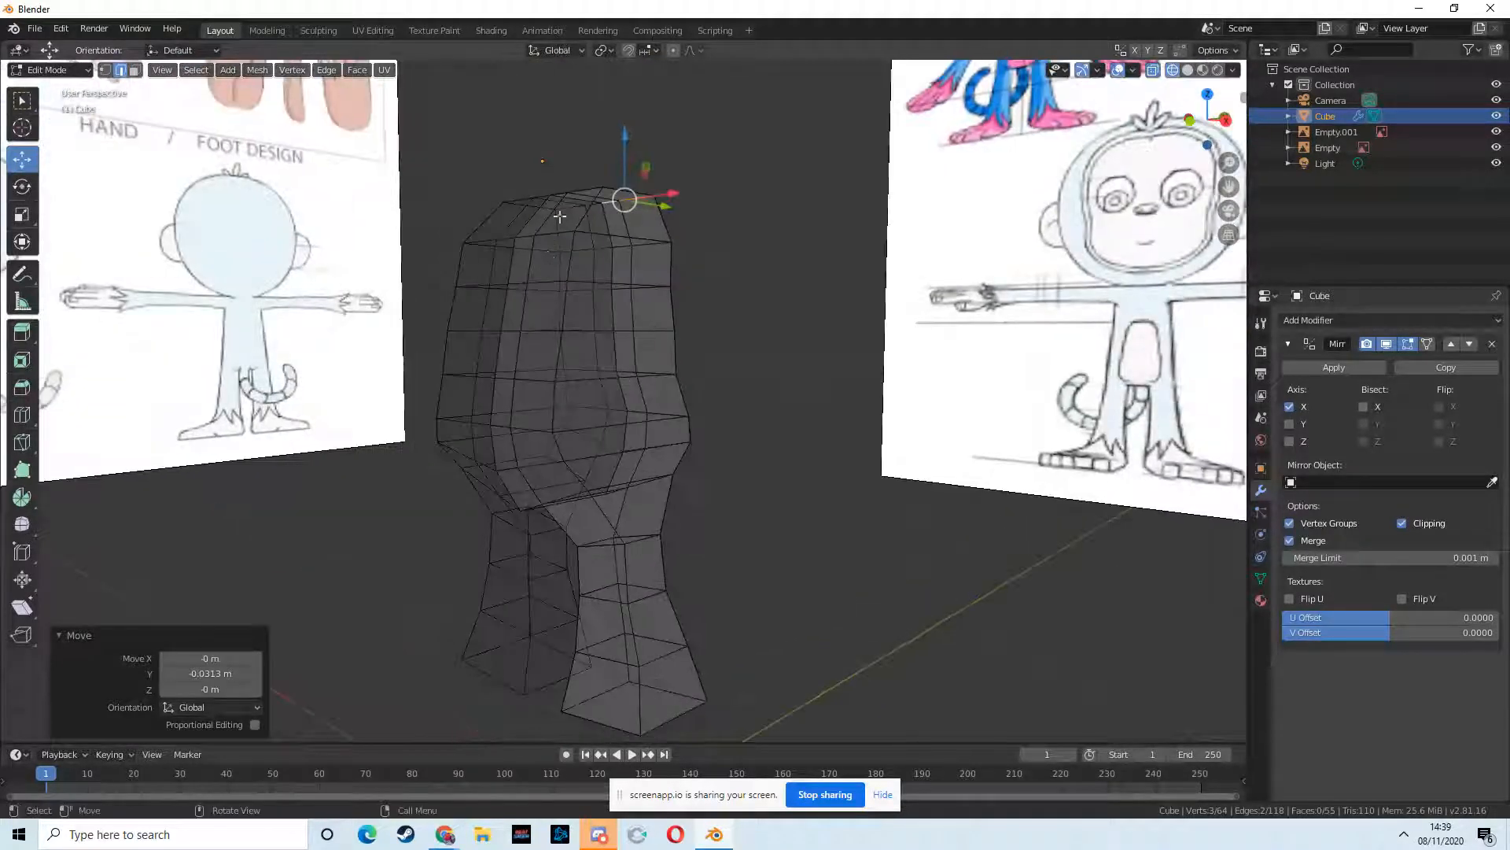
- Extrude the upper torso's outer side face 0.26 m outward as the upper arm and move its end about -0.0509 m along Z
middle_drag(563, 364, 653, 366)
mouse_move(796, 283)
middle_down()
mouse_move(762, 283)
mouse_move(795, 290)
middle_up()
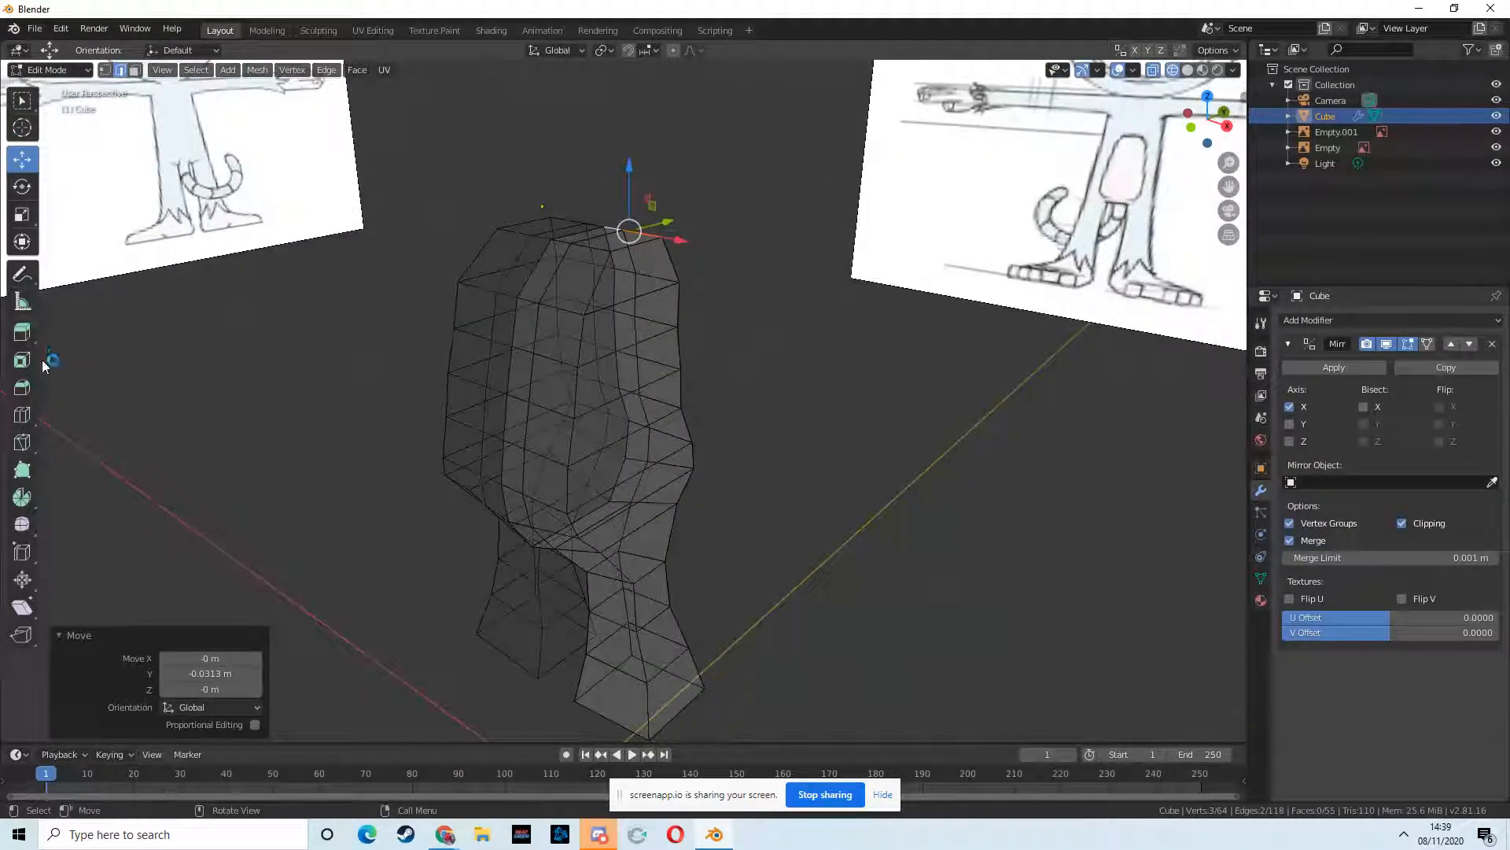
click(1189, 71)
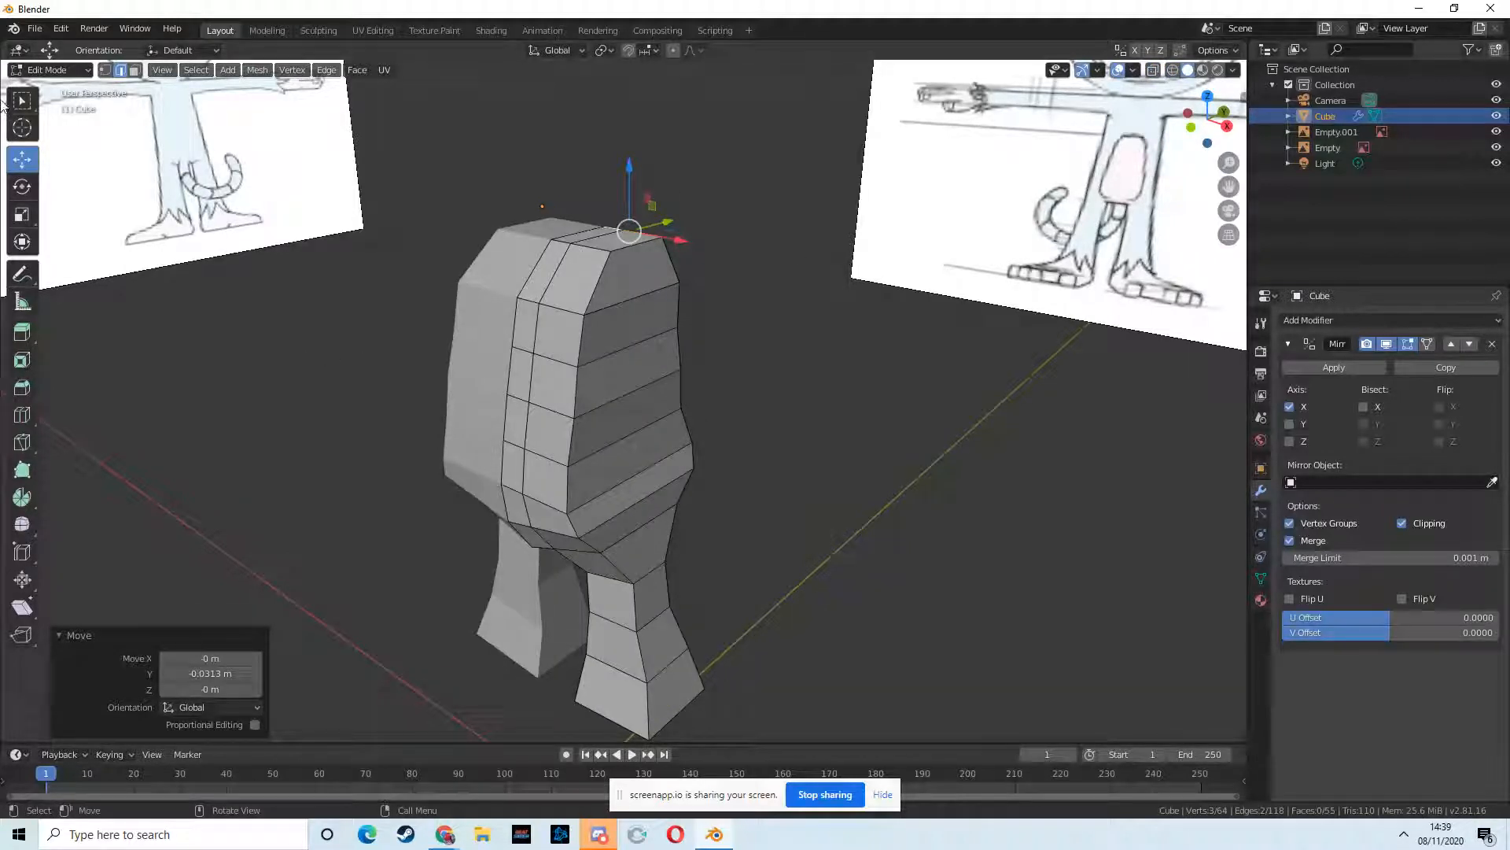
key(w)
click(134, 71)
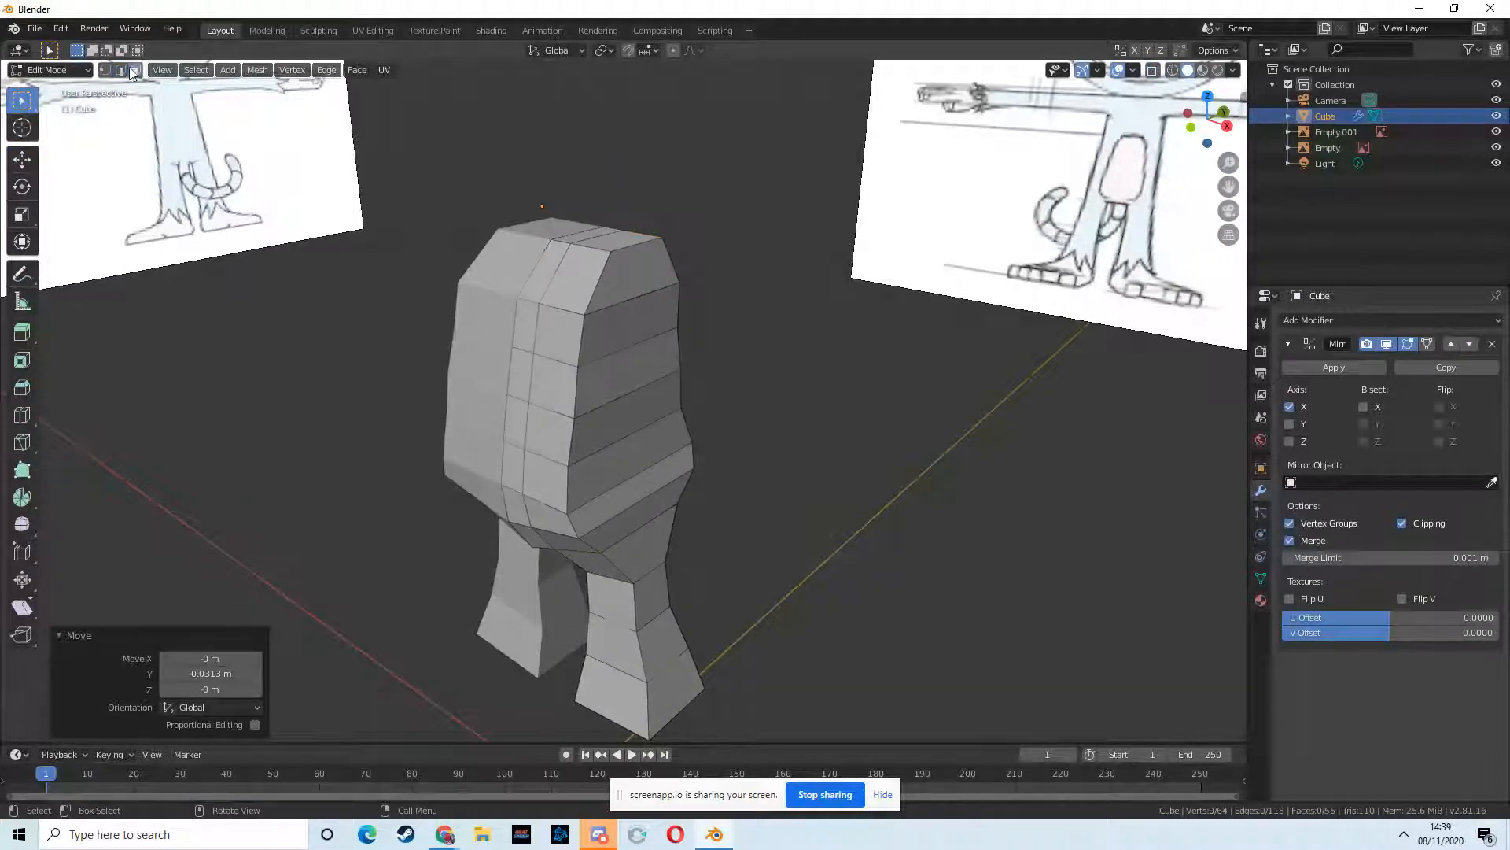
click(634, 281)
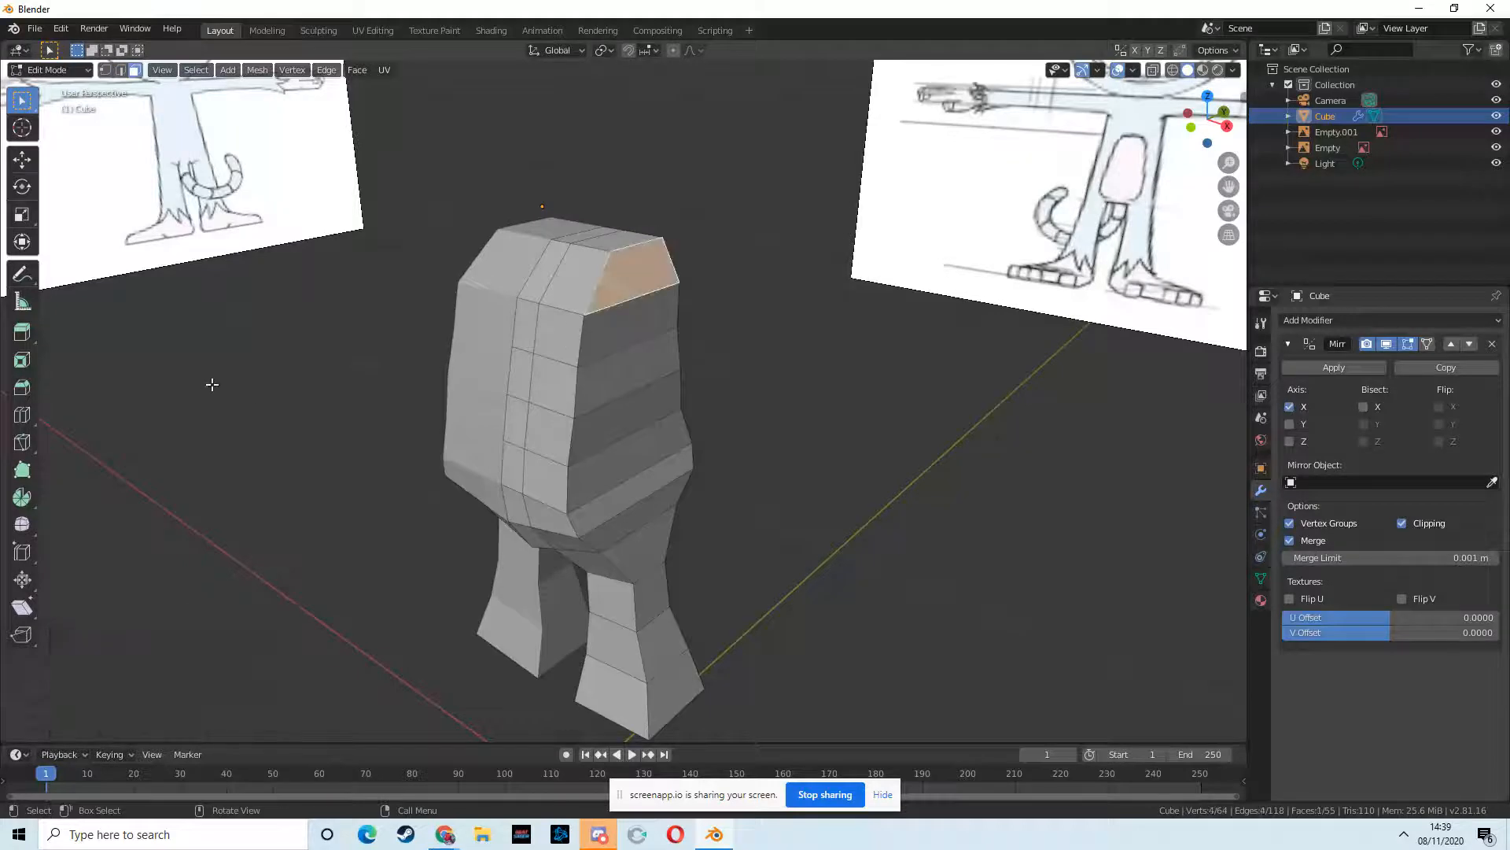
click(22, 332)
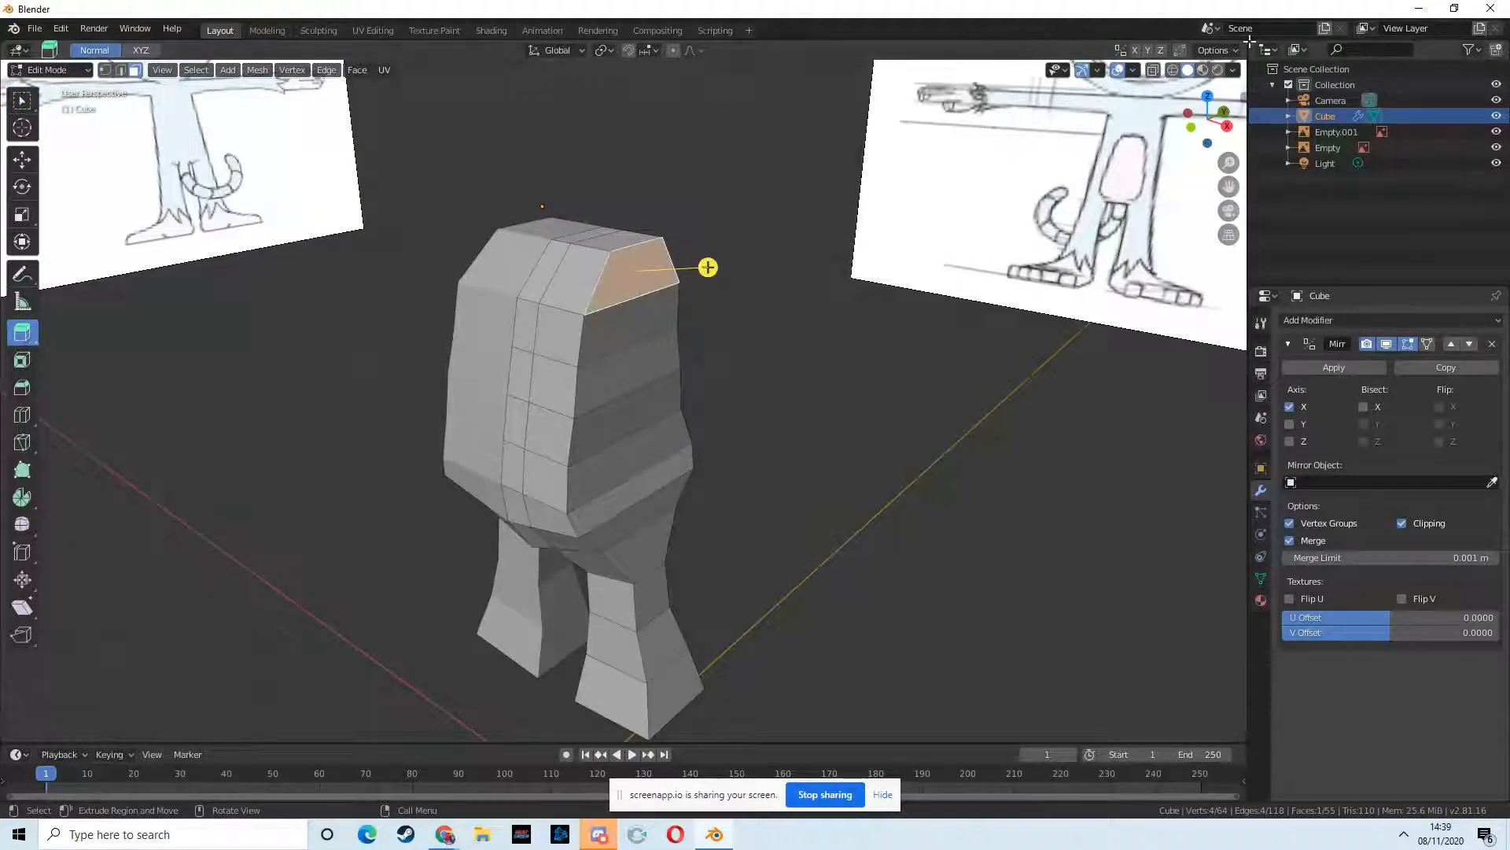
click(1225, 126)
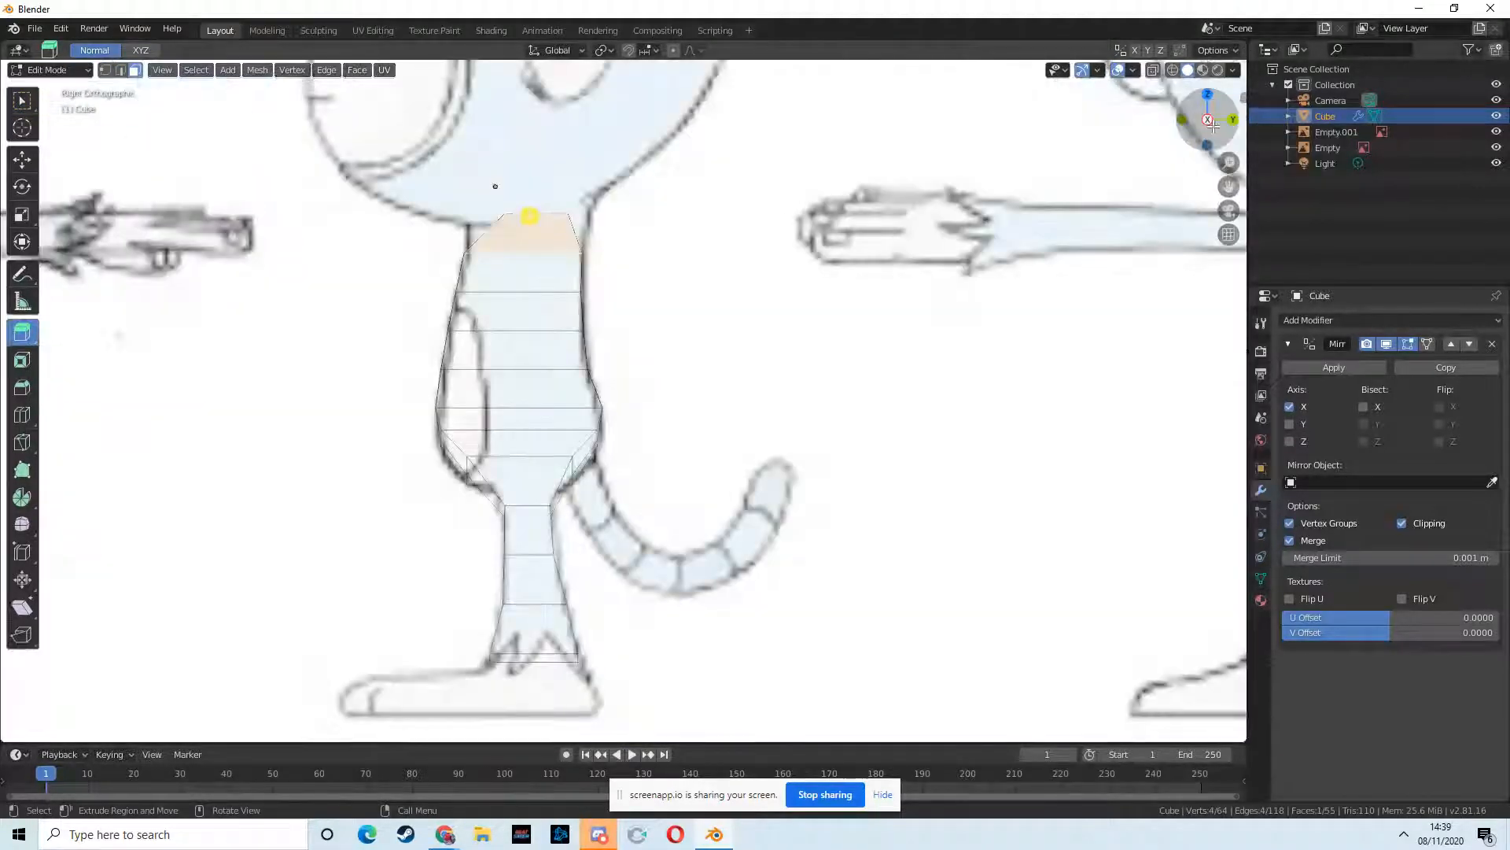
click(1182, 119)
drag(796, 224, 967, 217)
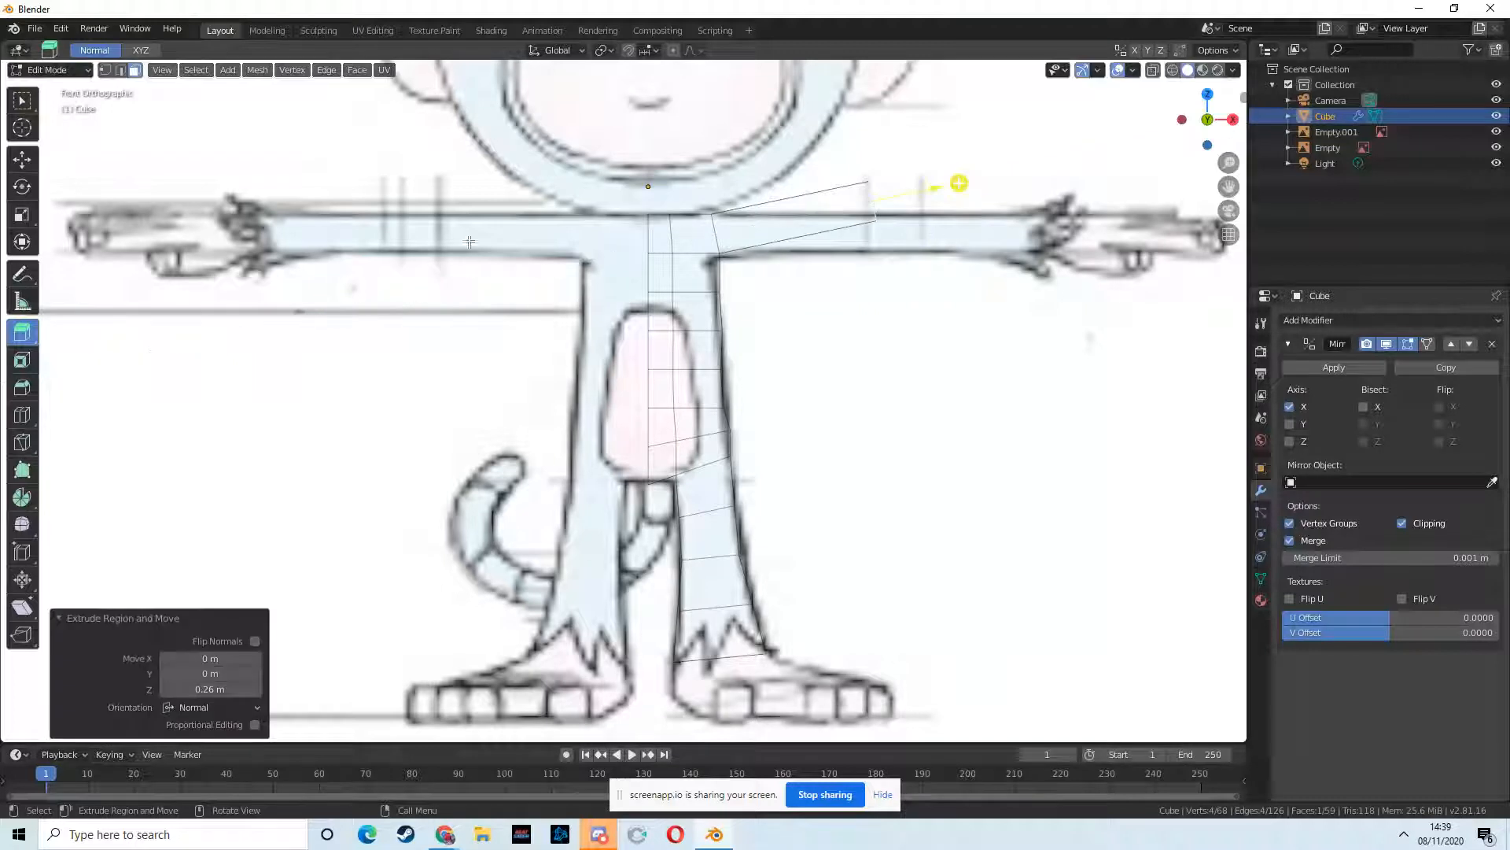
click(29, 162)
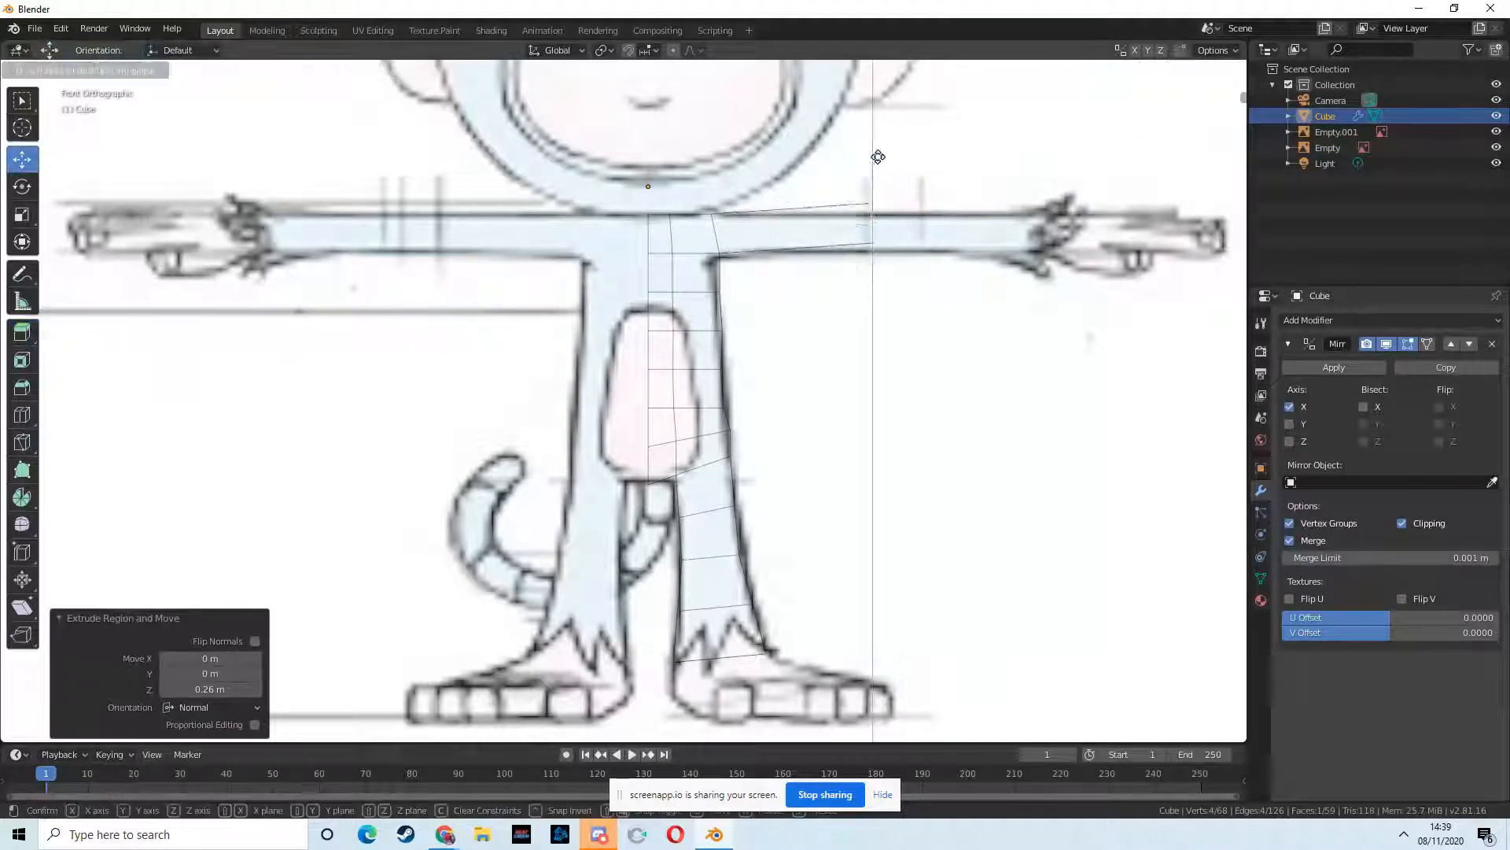
drag(866, 138, 882, 167)
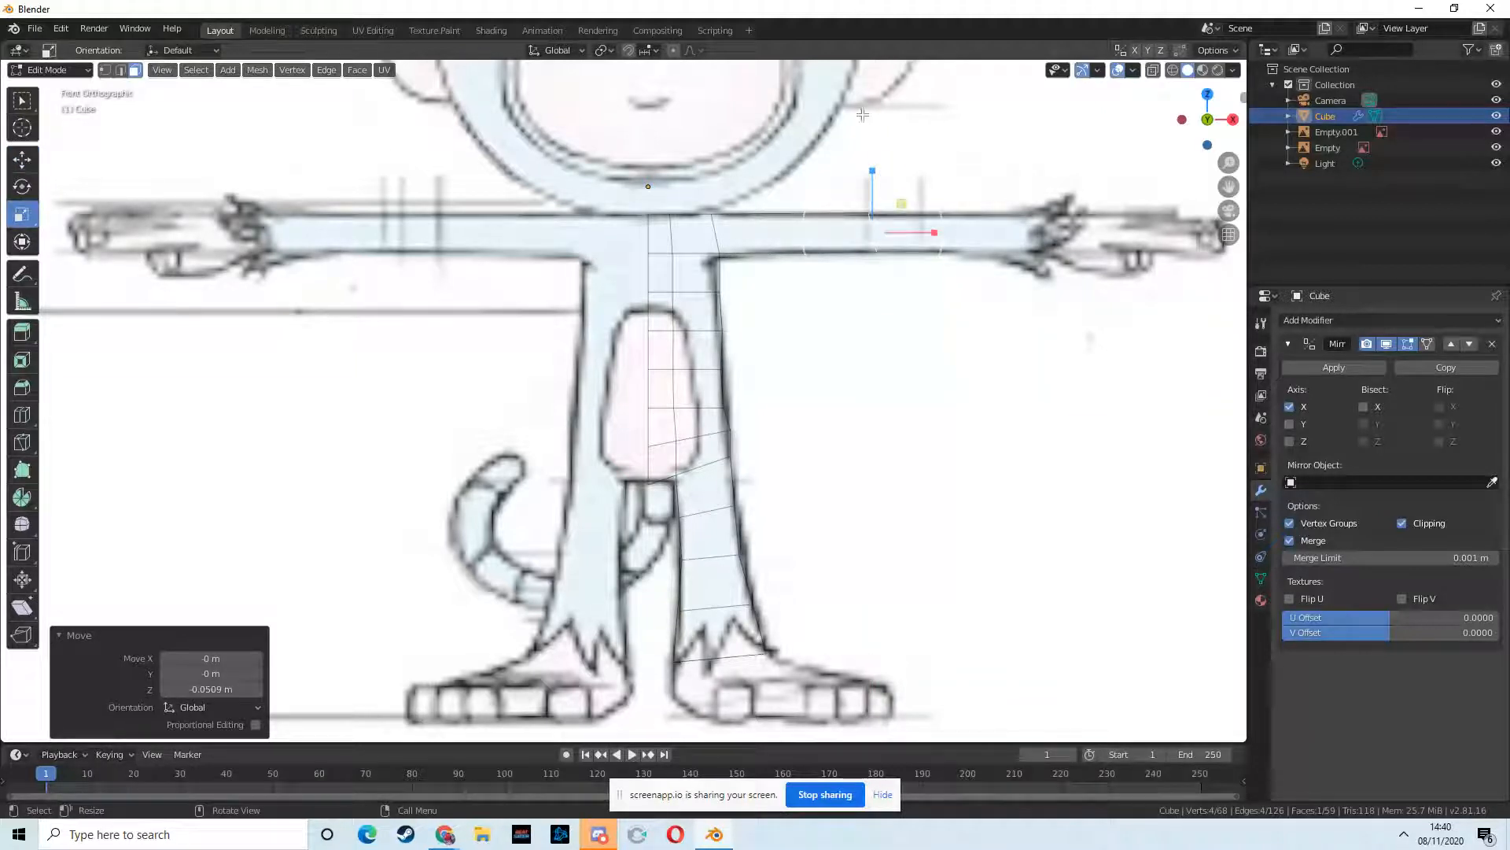
key(s)
click(928, 196)
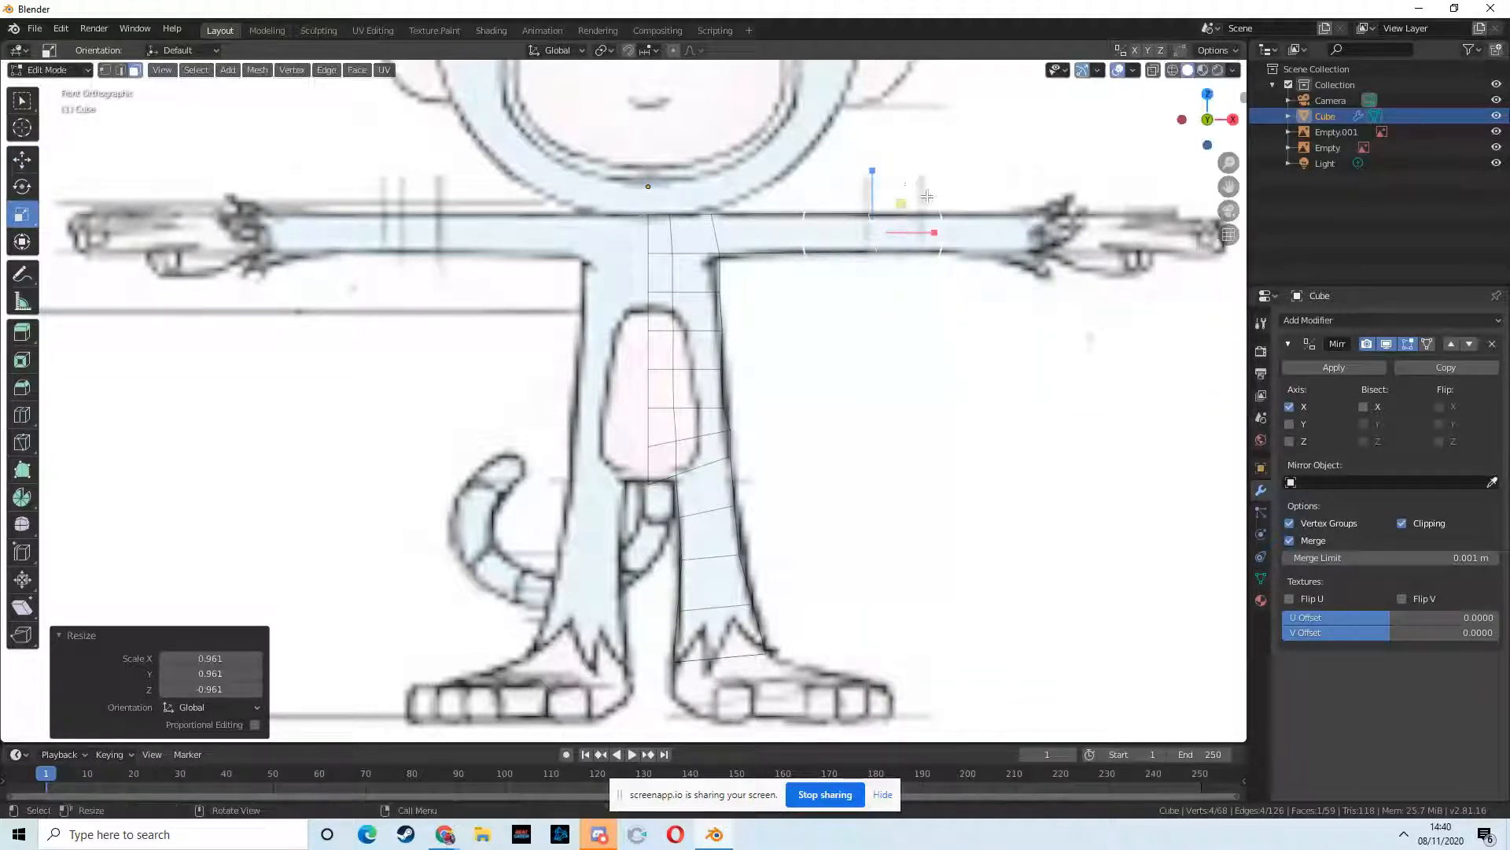
key(ctrl+z)
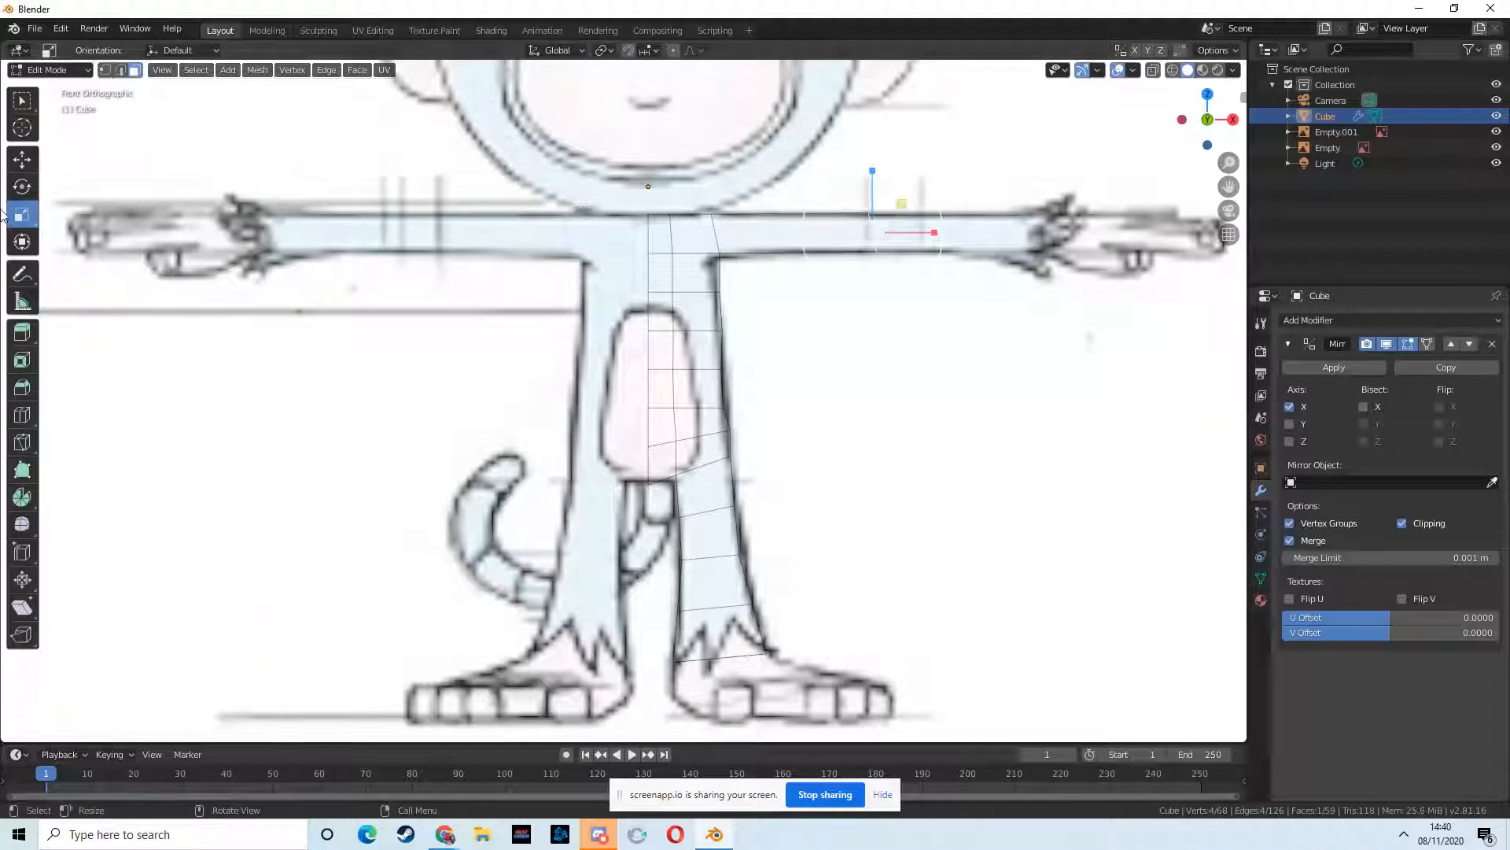
- Rotate the upper arm's end face about 10.7° and scale it to about 0.693 to fit the reference arm
click(23, 189)
drag(944, 202, 941, 218)
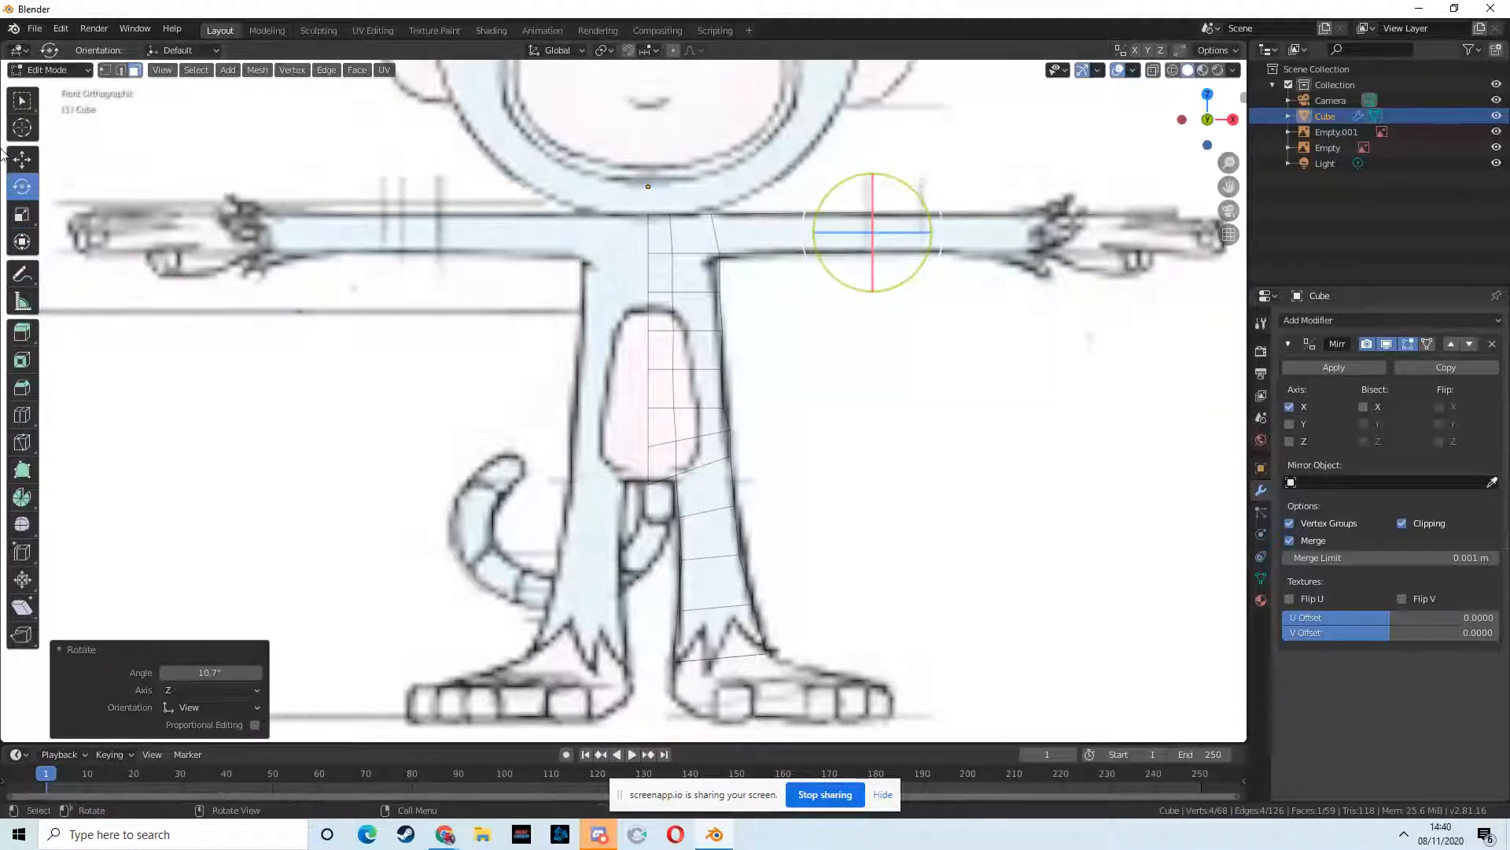
click(23, 216)
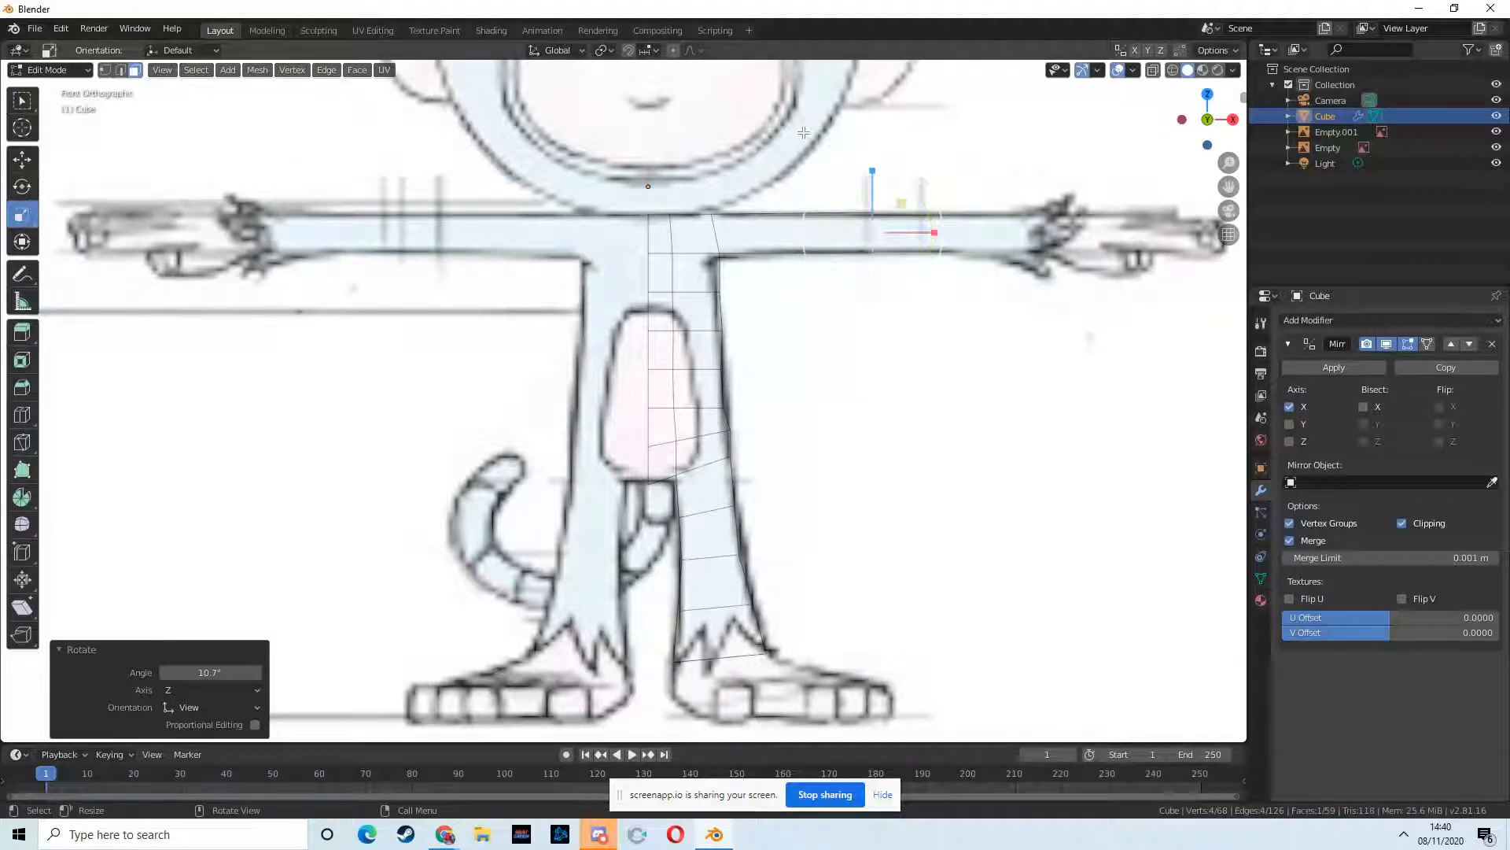
drag(931, 185, 911, 203)
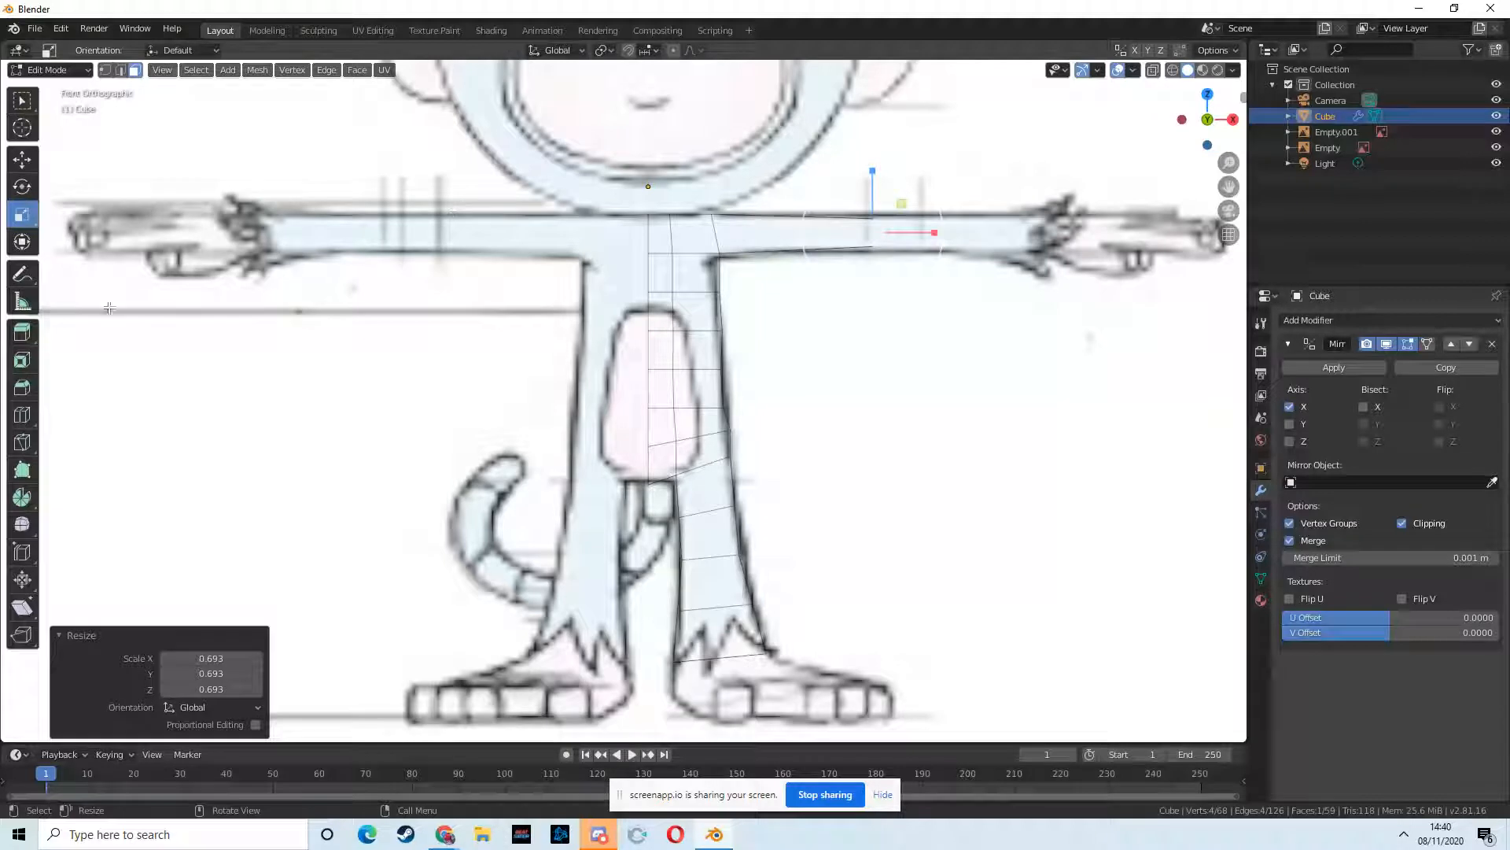
- Extrude the upper arm's end face a very short distance outward and scale it by about 1.342 to form the elbow
click(22, 331)
drag(958, 236, 968, 233)
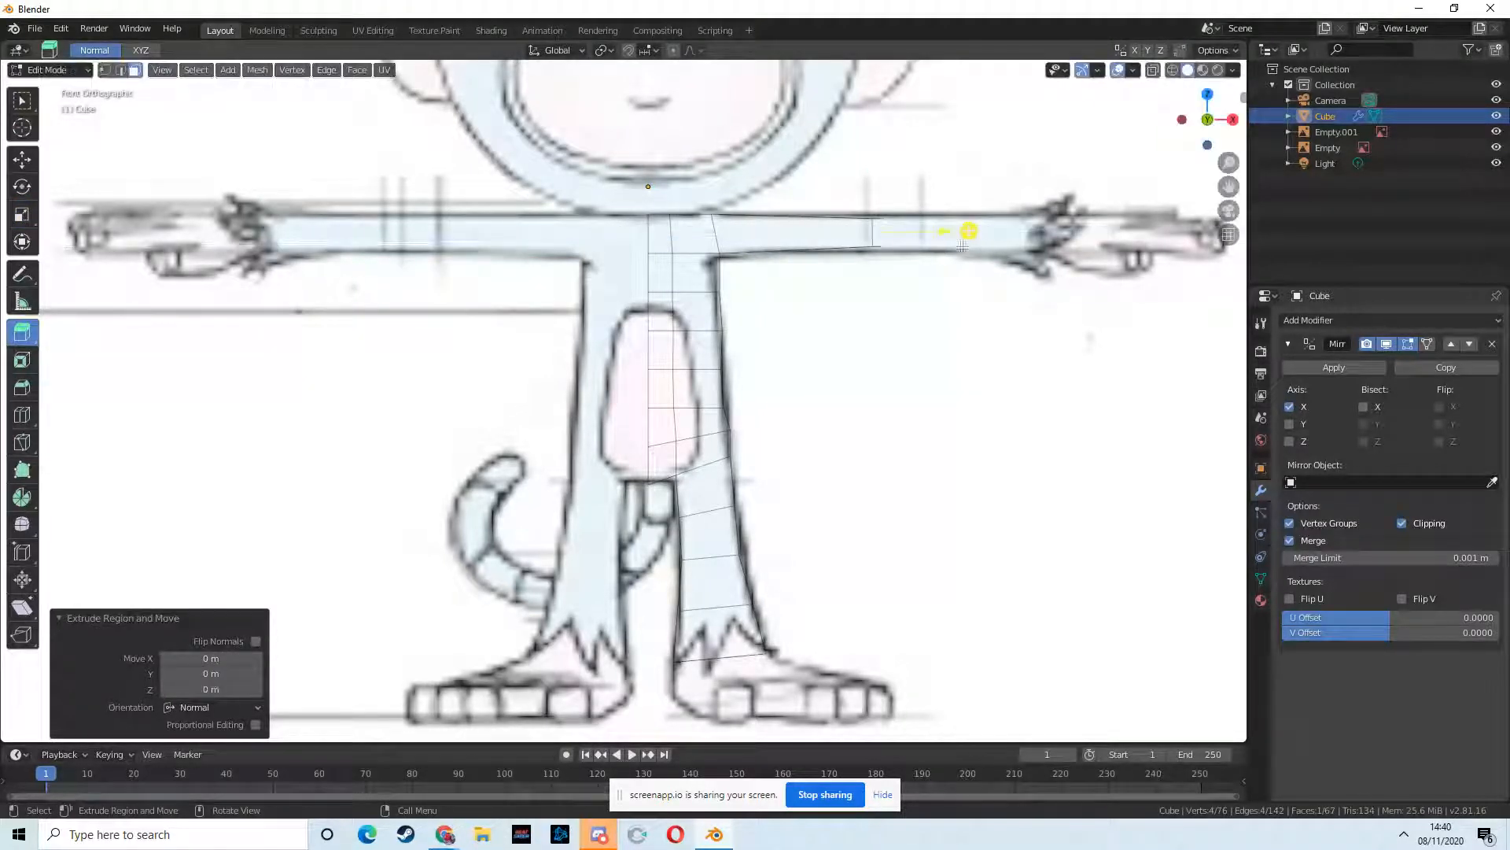
click(22, 214)
drag(947, 216, 973, 211)
key(ctrl+z)
key(ctrl+z)
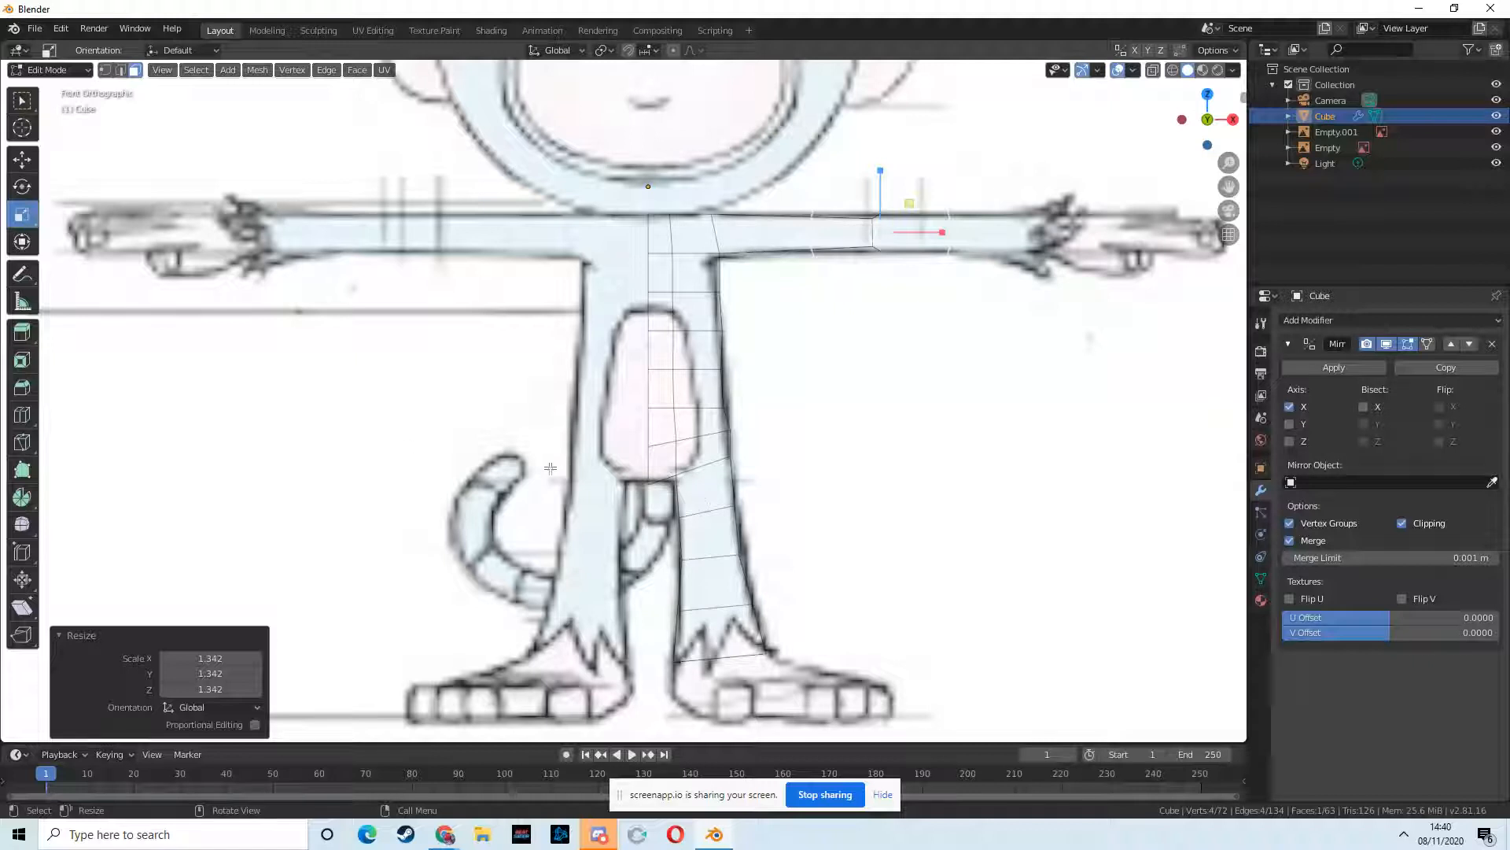
- Extrude the elbow face 0.26 m to the wrist as the forearm and move its end about -0.00763 m along Z
click(23, 333)
drag(968, 231, 1129, 228)
click(22, 159)
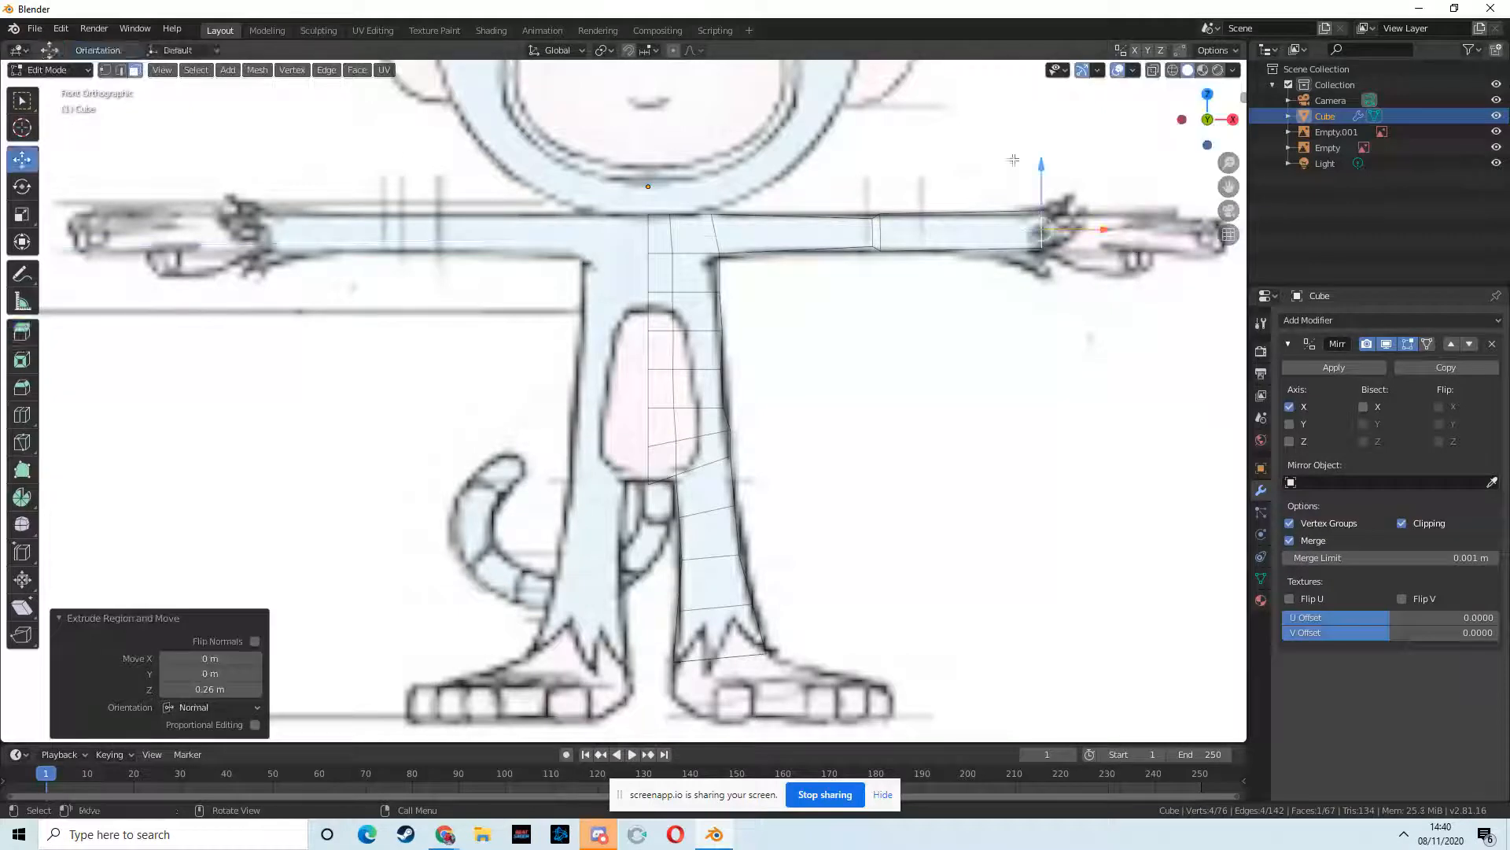
drag(1046, 174, 1046, 164)
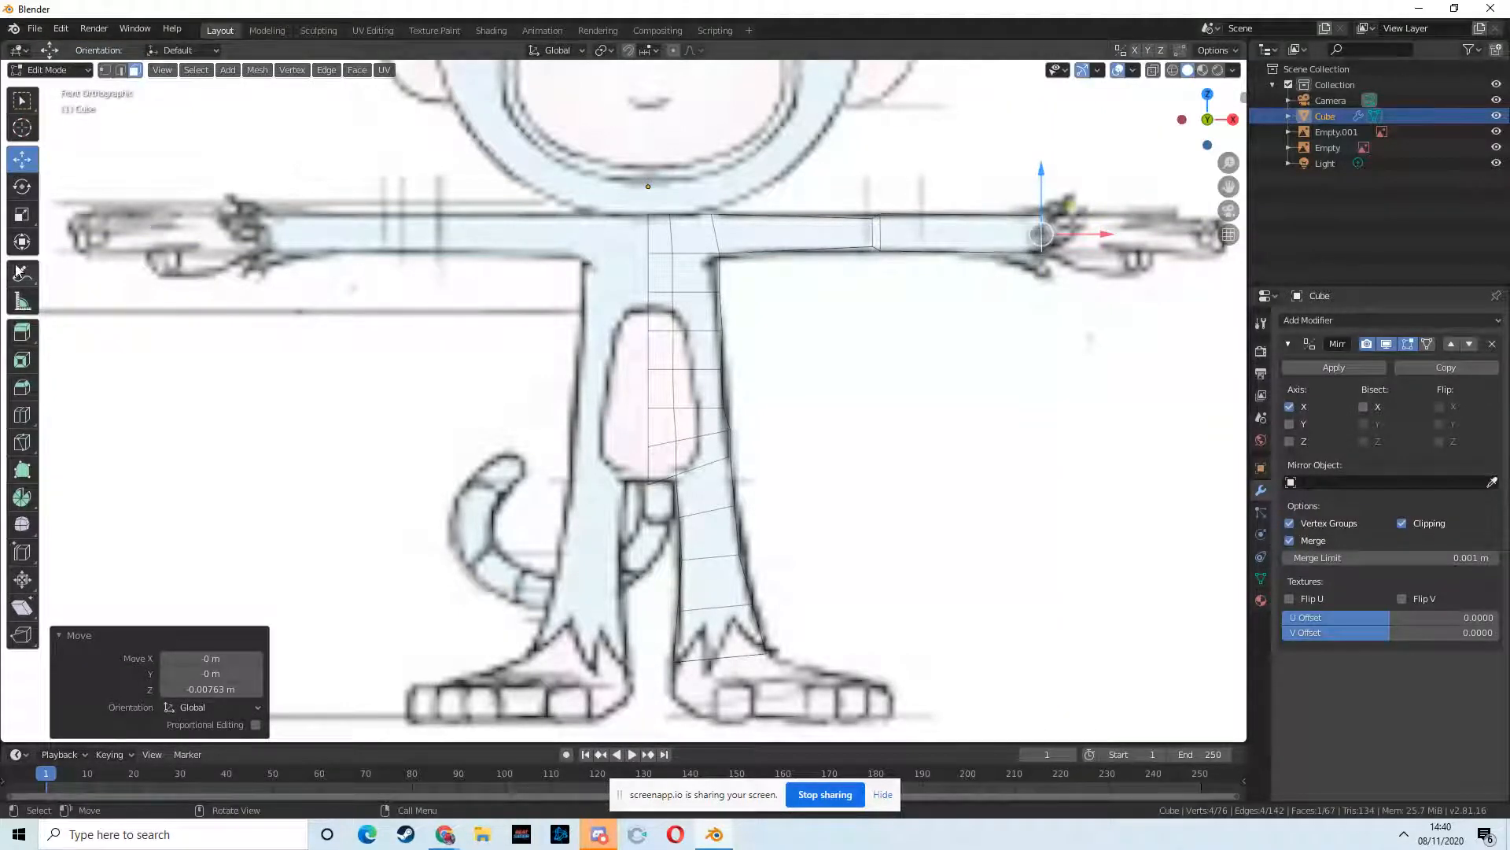
- Scale the wrist face to about 0.762 and inspect the tapered arm in perspective
click(22, 214)
drag(1094, 269, 1080, 266)
middle_drag(814, 263, 610, 307)
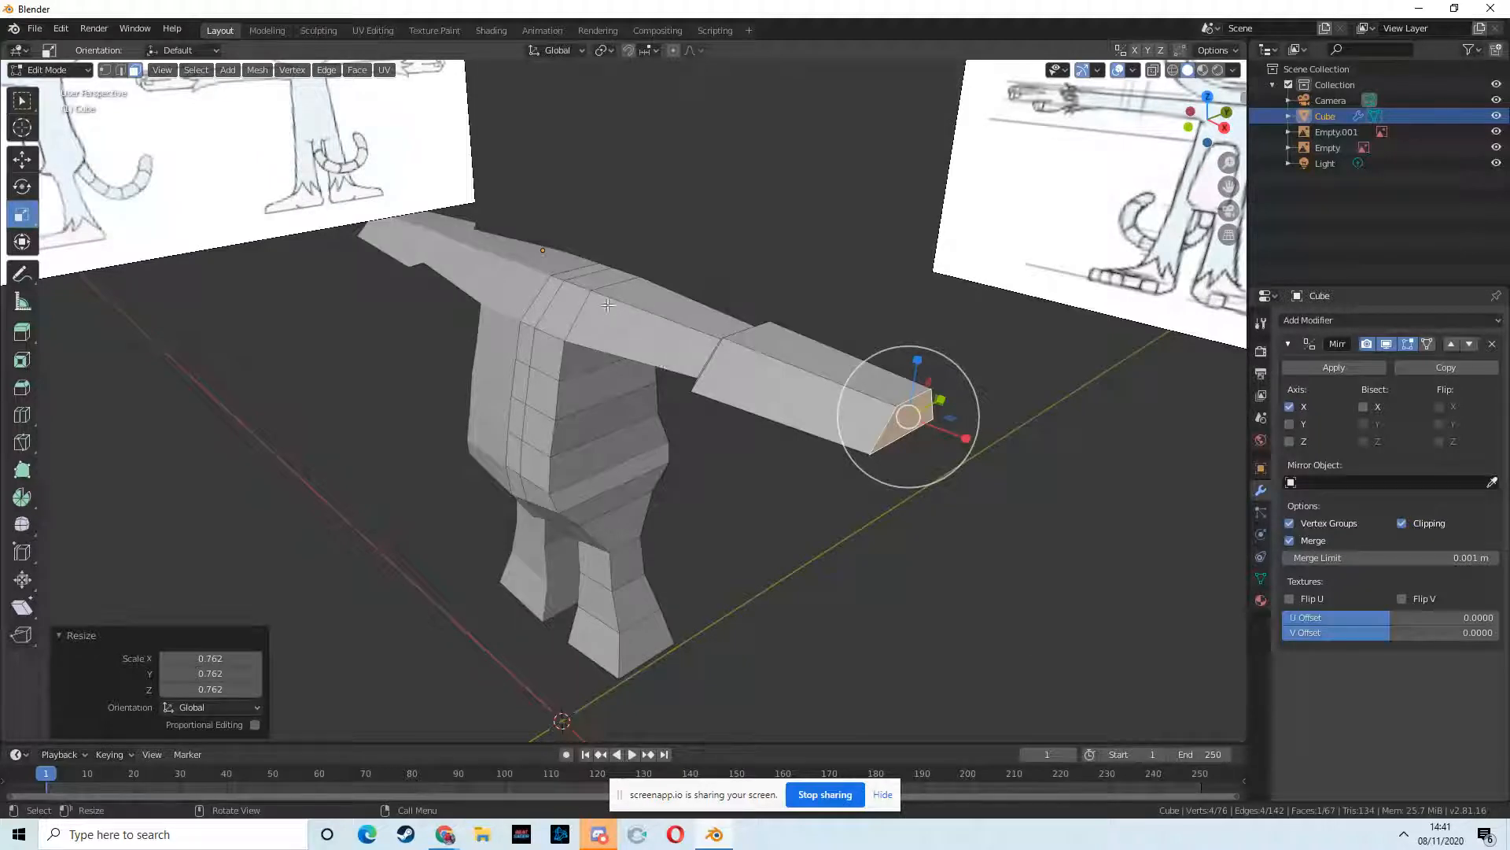
middle_drag(616, 304, 651, 296)
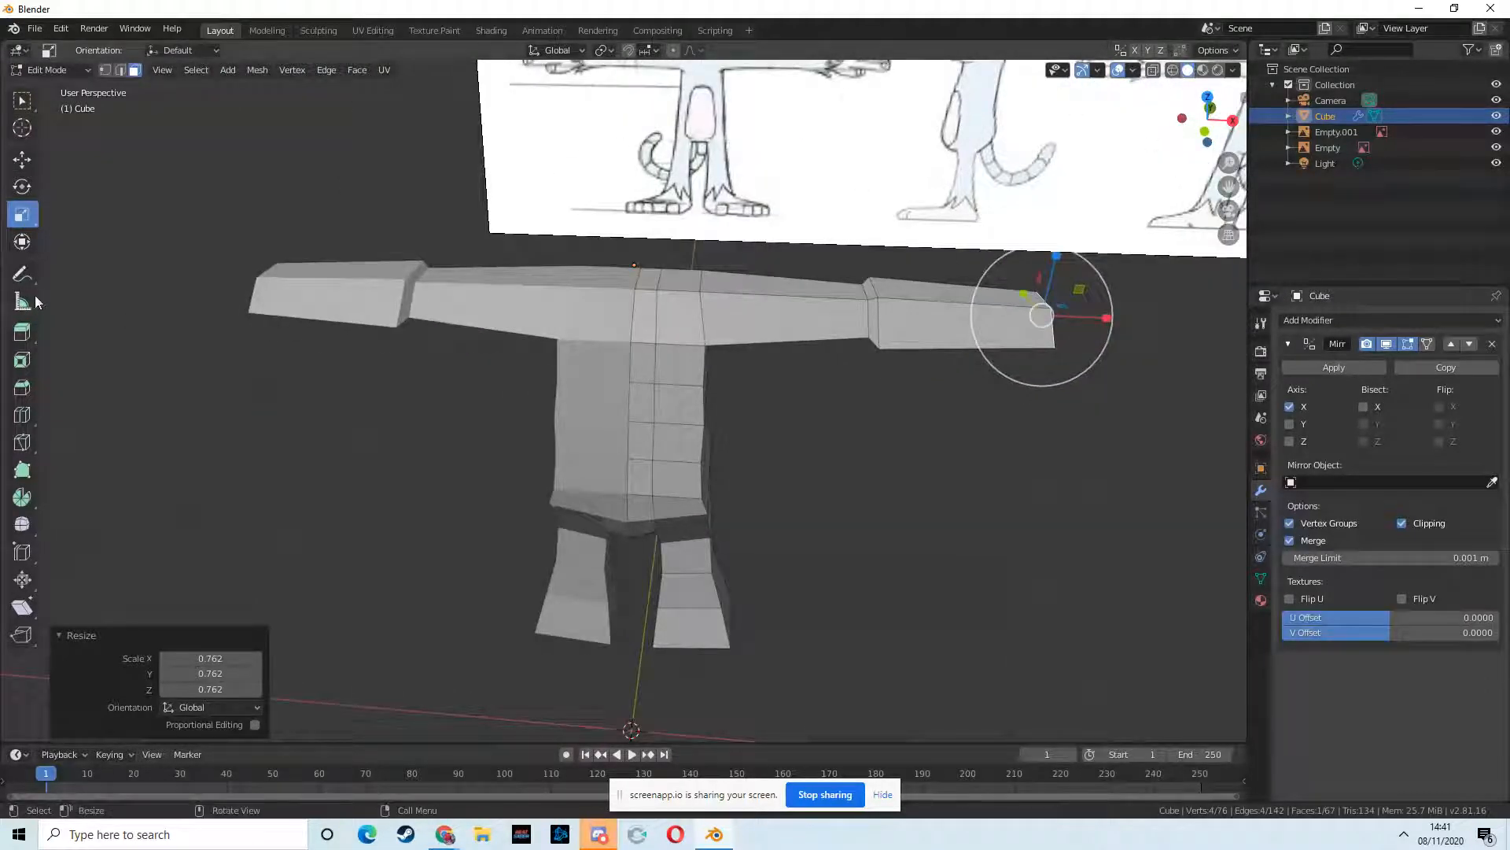
- Add a loop cut around the upper arm and slide it close to the shoulder with a factor of about 0.868
click(1172, 70)
click(22, 414)
drag(785, 314, 736, 324)
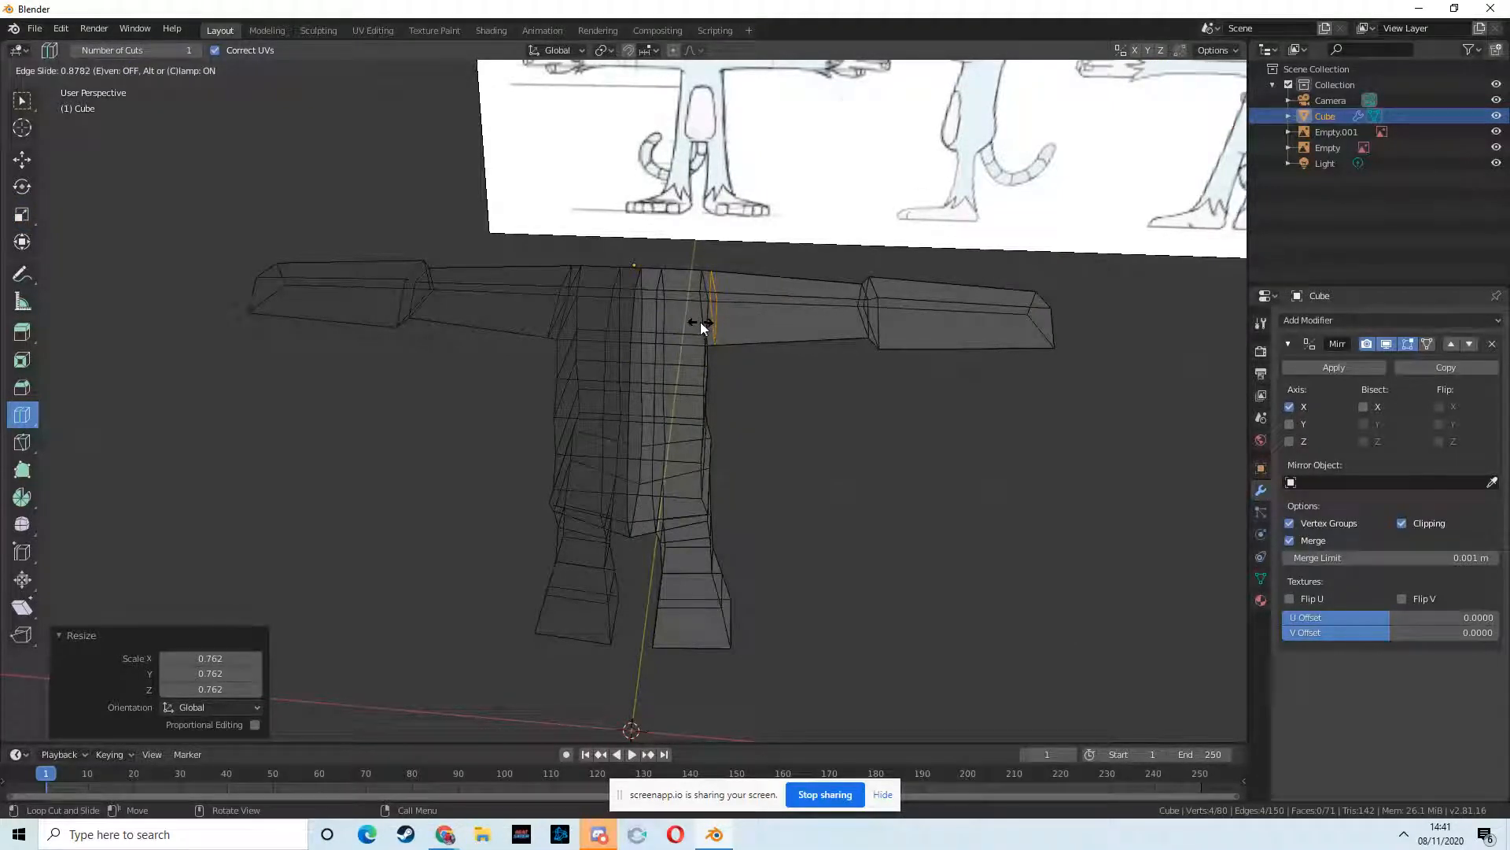
drag(701, 322, 698, 321)
- Select all arm vertices from the shoulder loop to the wrist and scale them to about 0.530 along Y
key(w)
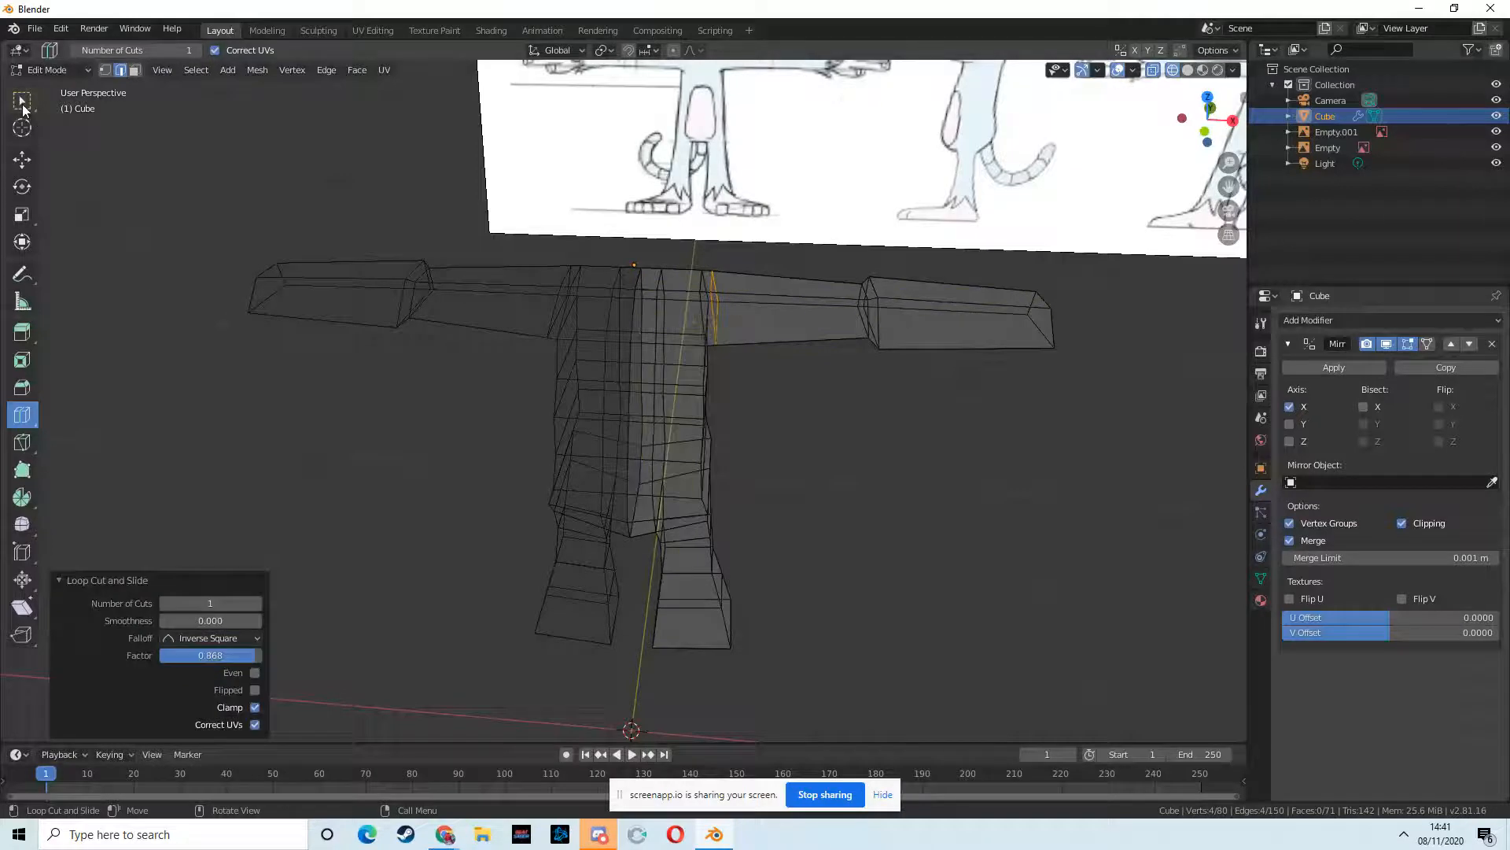
middle_drag(844, 334, 818, 354)
shift+drag(734, 262, 1099, 440)
mouse_move(831, 383)
middle_down()
mouse_move(779, 364)
mouse_move(842, 396)
middle_up()
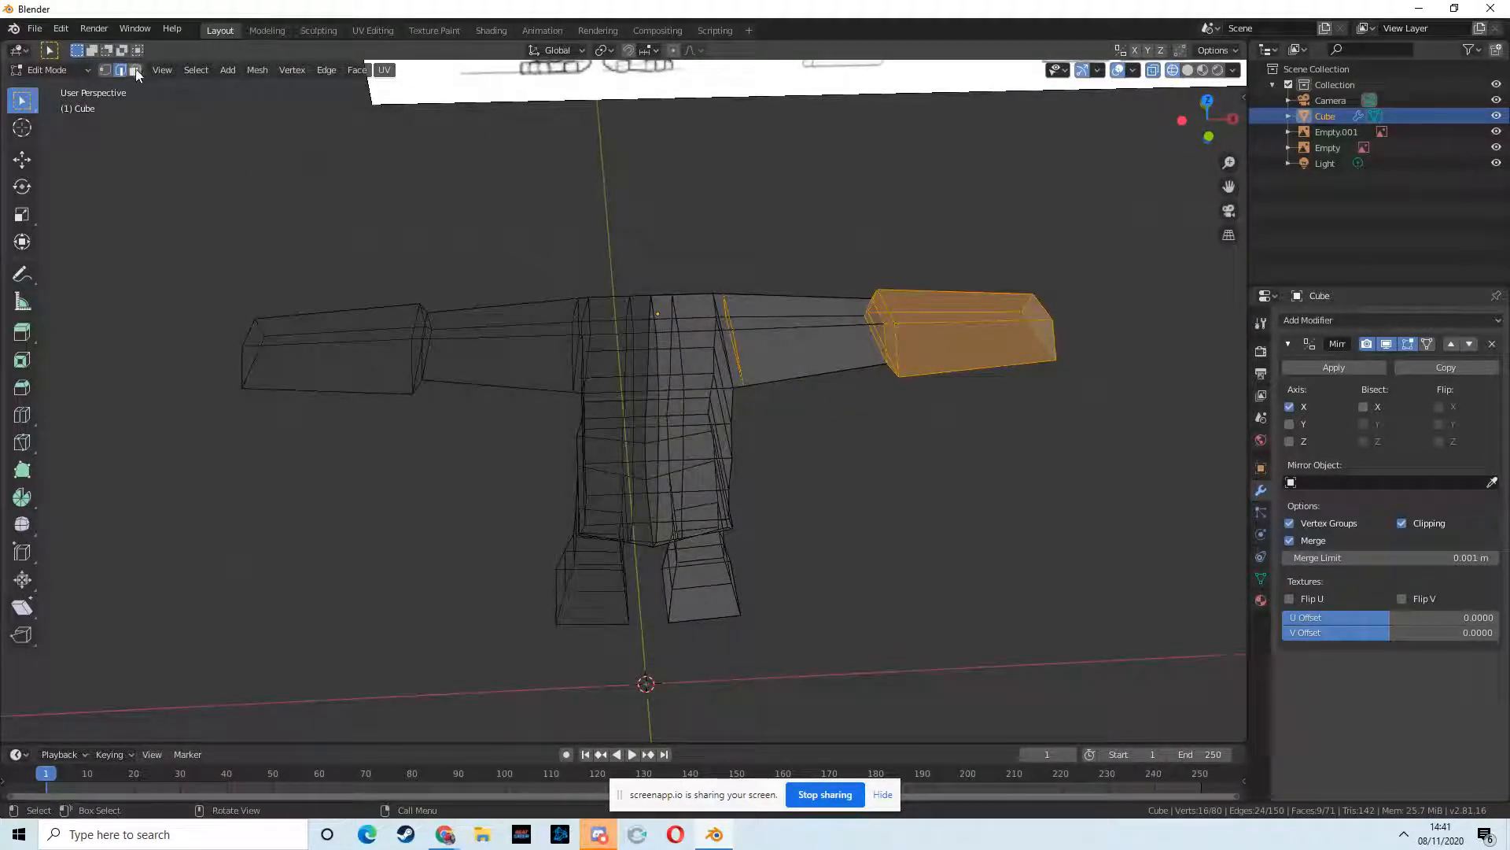
click(106, 70)
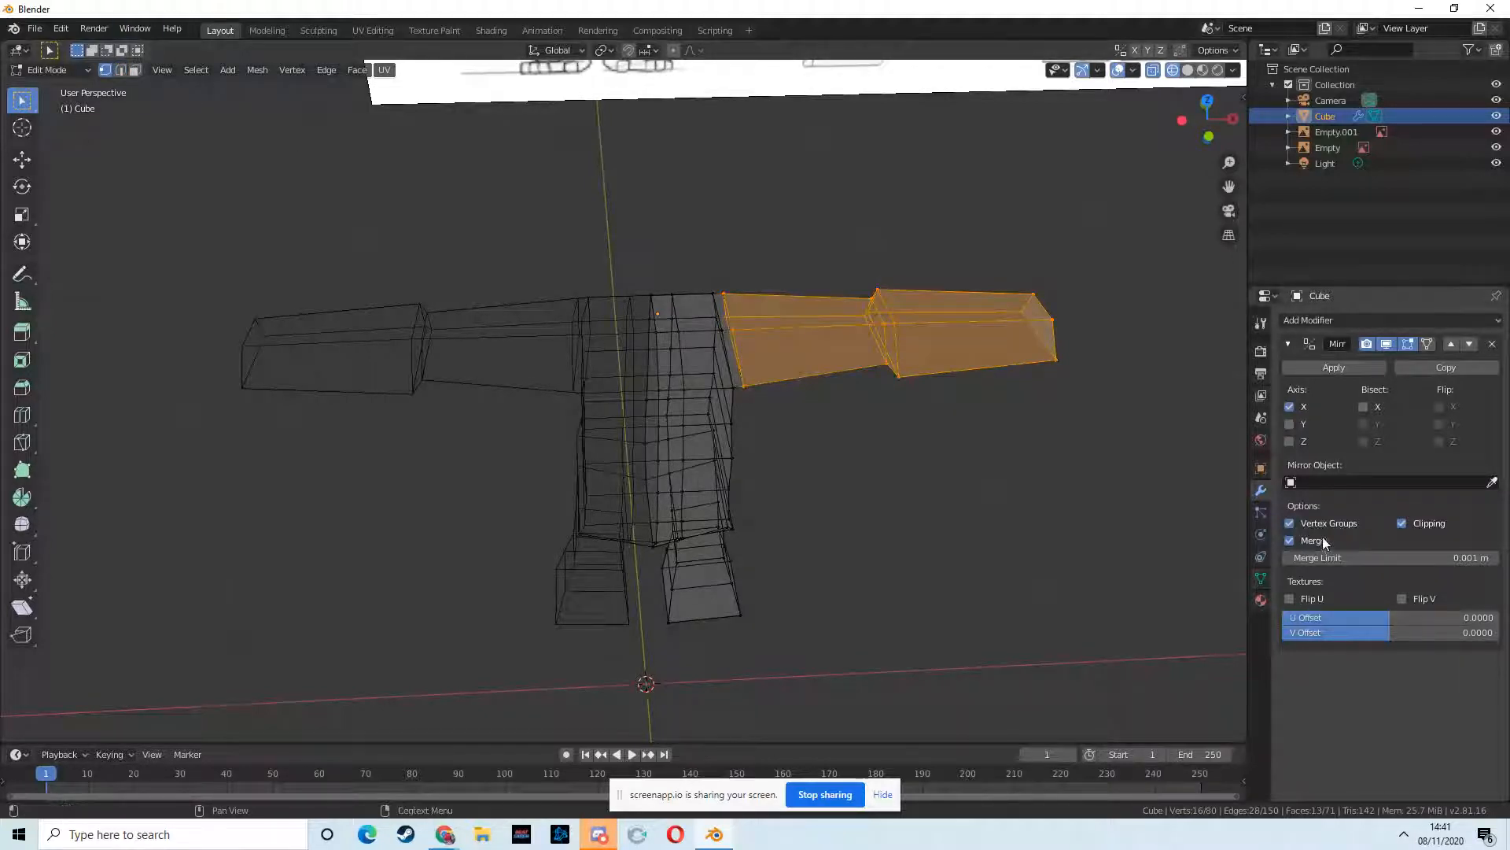
middle_drag(1079, 499, 994, 583)
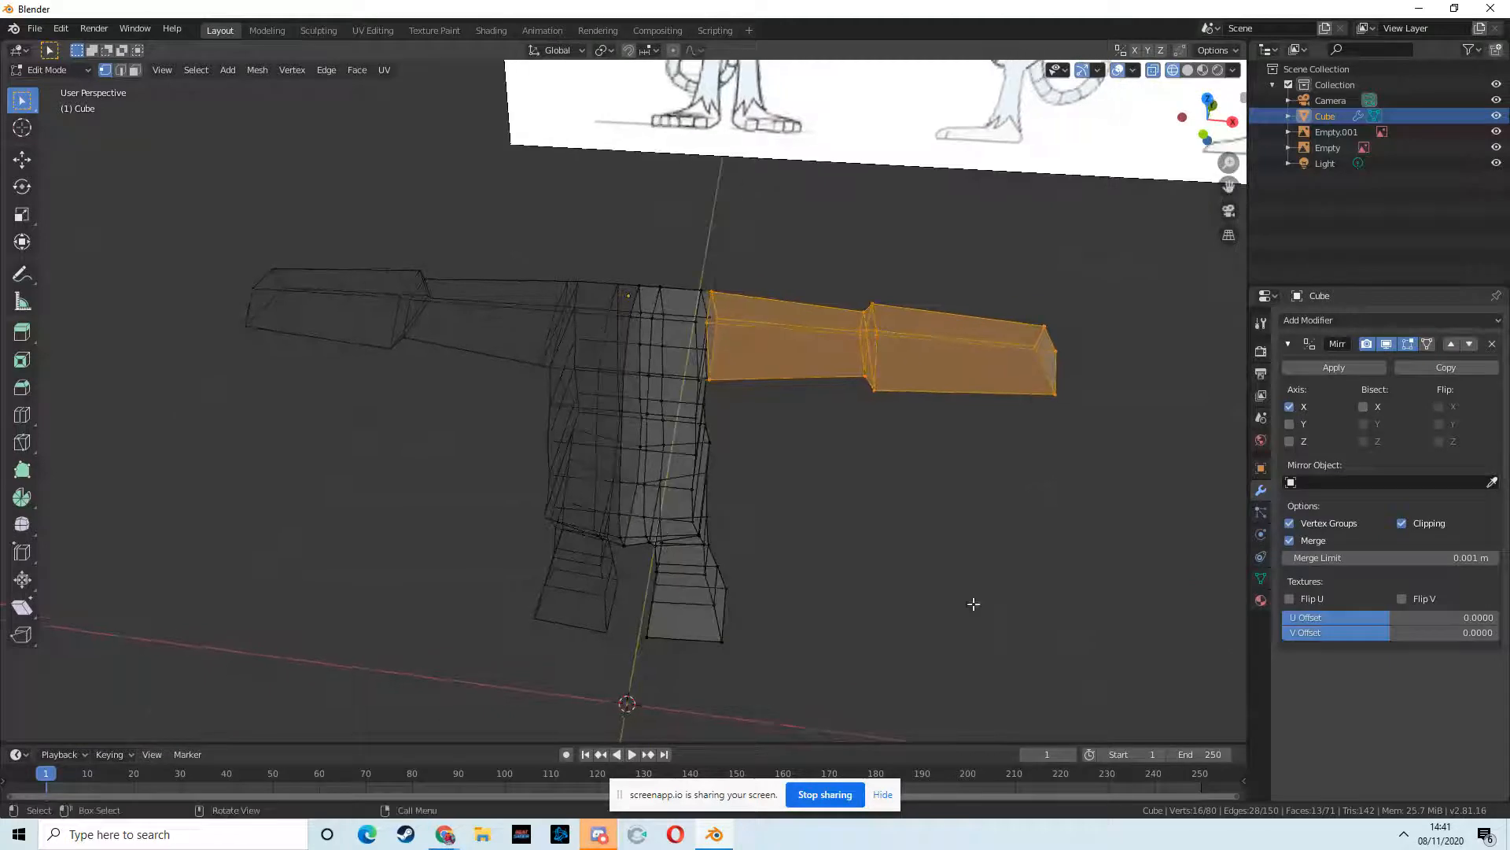
click(26, 217)
middle_drag(787, 472, 751, 421)
drag(750, 418, 731, 412)
middle_drag(732, 412, 762, 362)
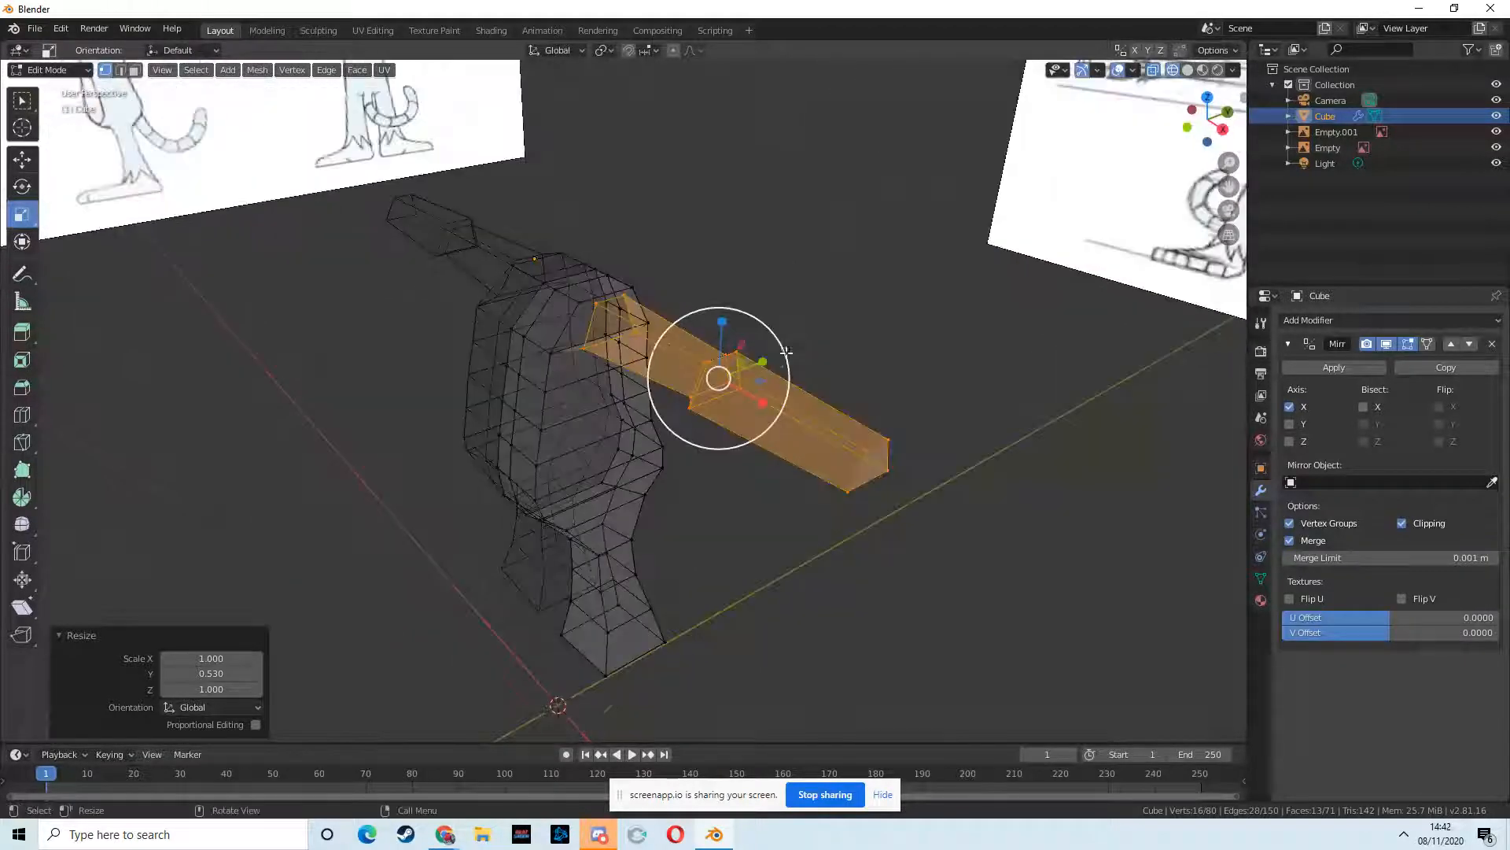
- Scale the arm again to thin it further and clear the selection
key(s)
click(761, 362)
middle_drag(761, 361, 810, 465)
click(910, 289)
middle_drag(910, 289, 379, 415)
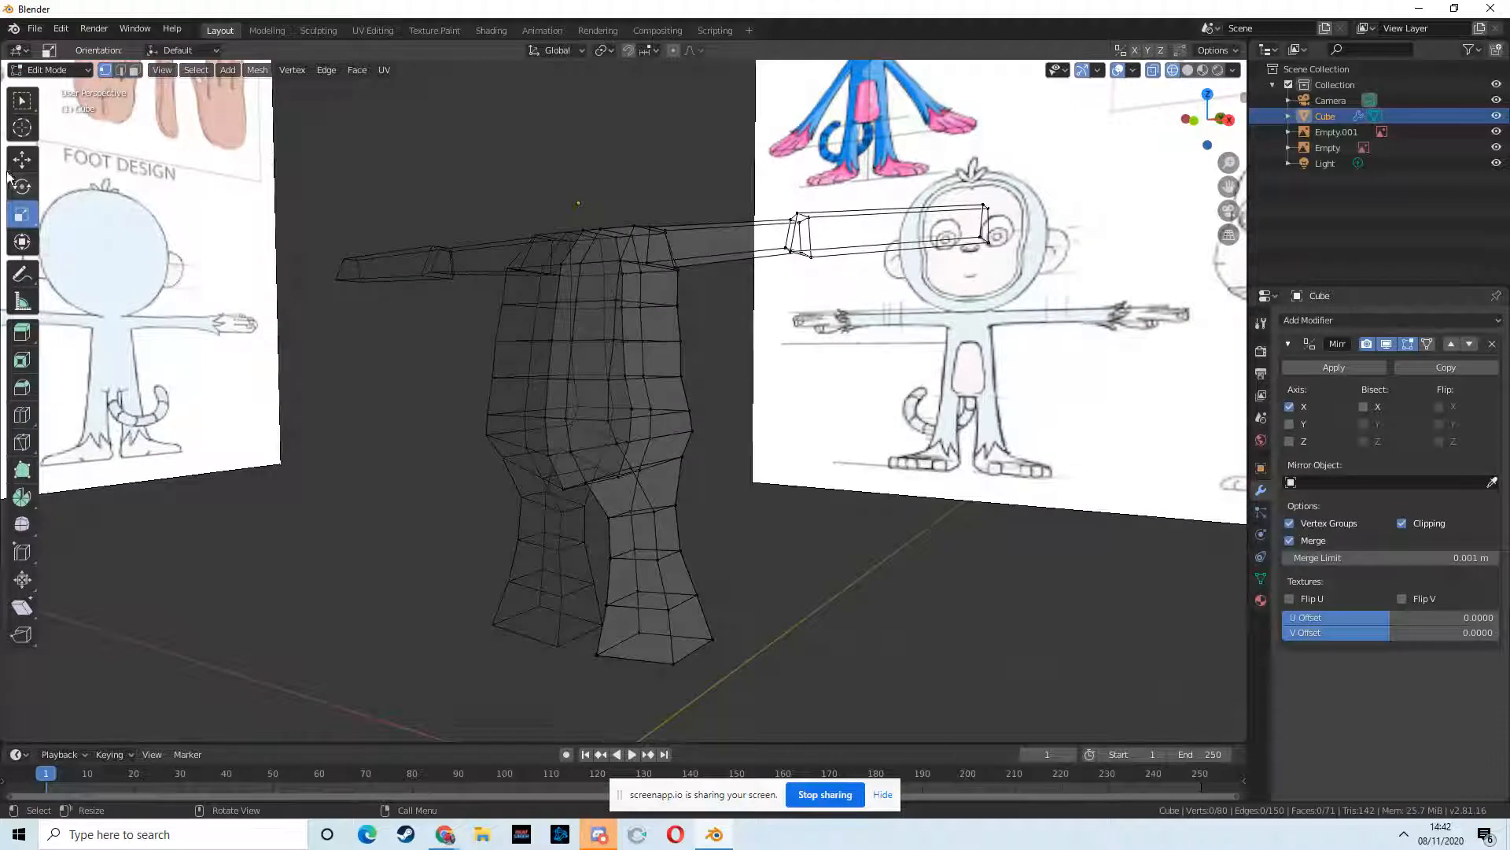
- Add a centred lengthwise loop cut through the arm, the torso's side and the leg, and clear the selection
click(23, 414)
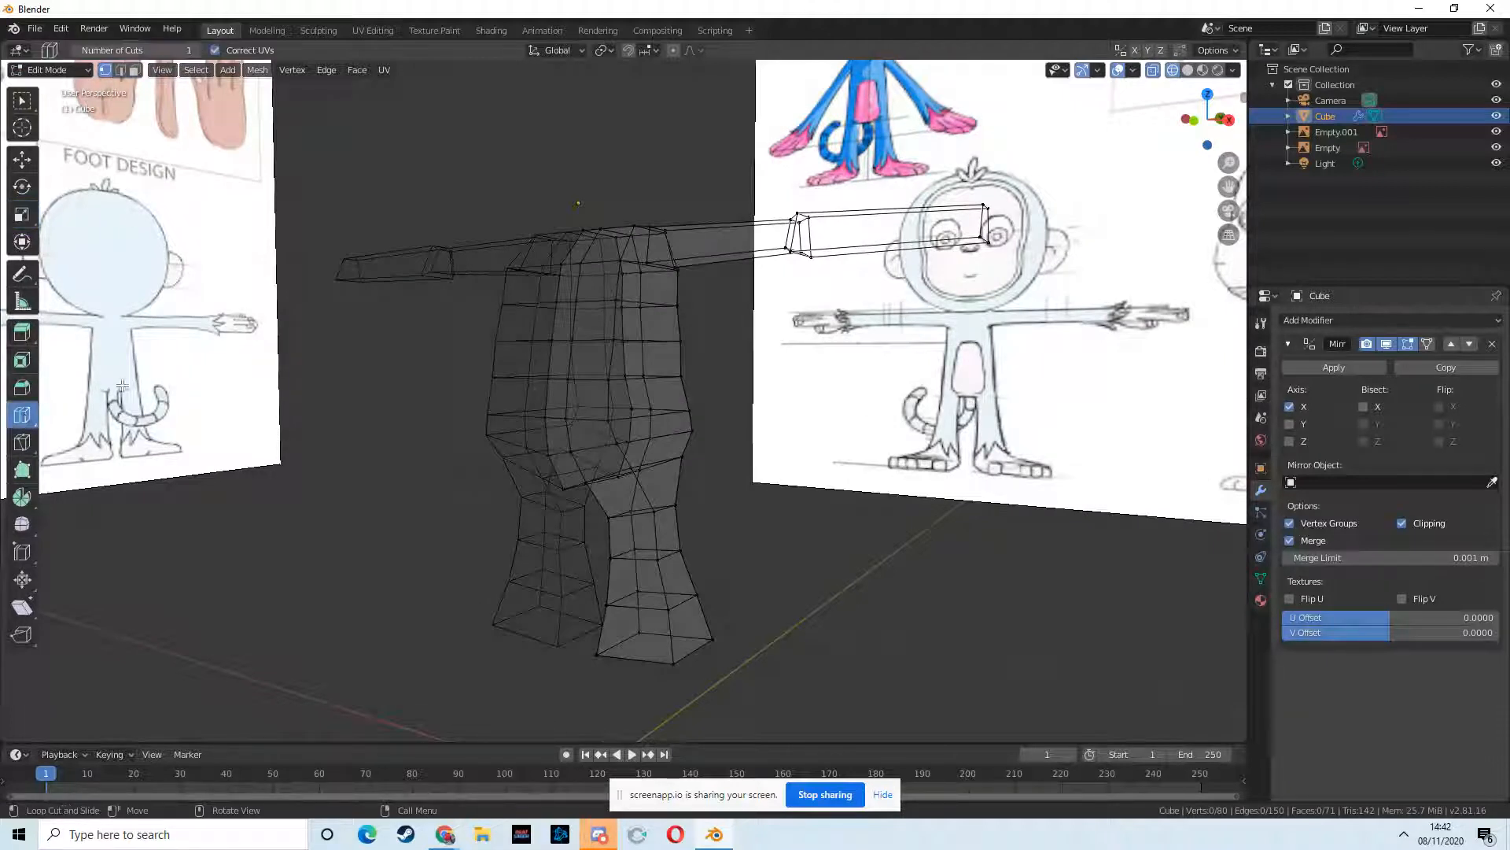
click(803, 266)
middle_drag(802, 266, 753, 332)
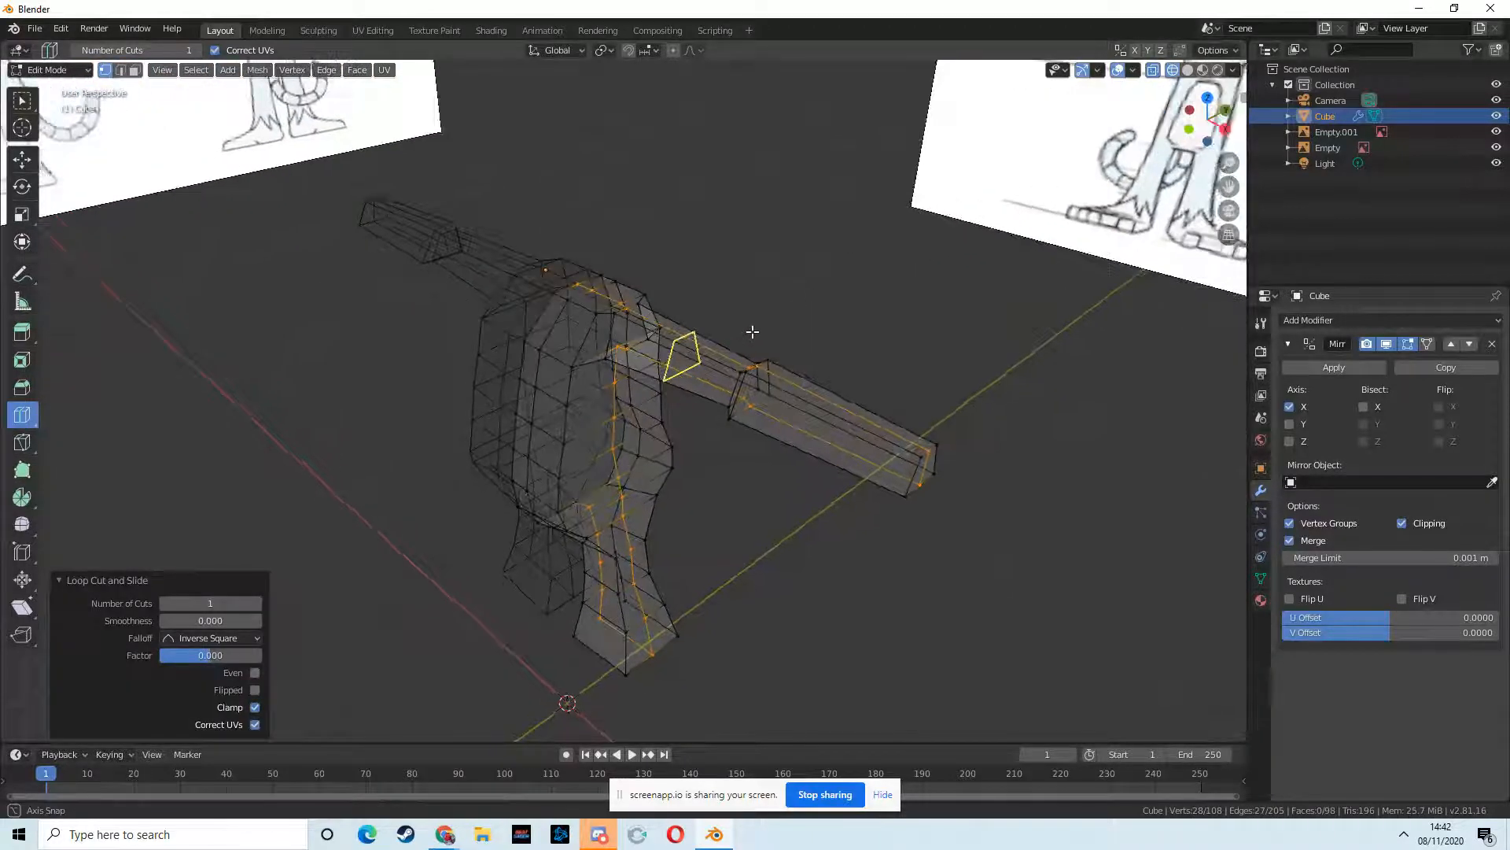
click(22, 100)
click(740, 351)
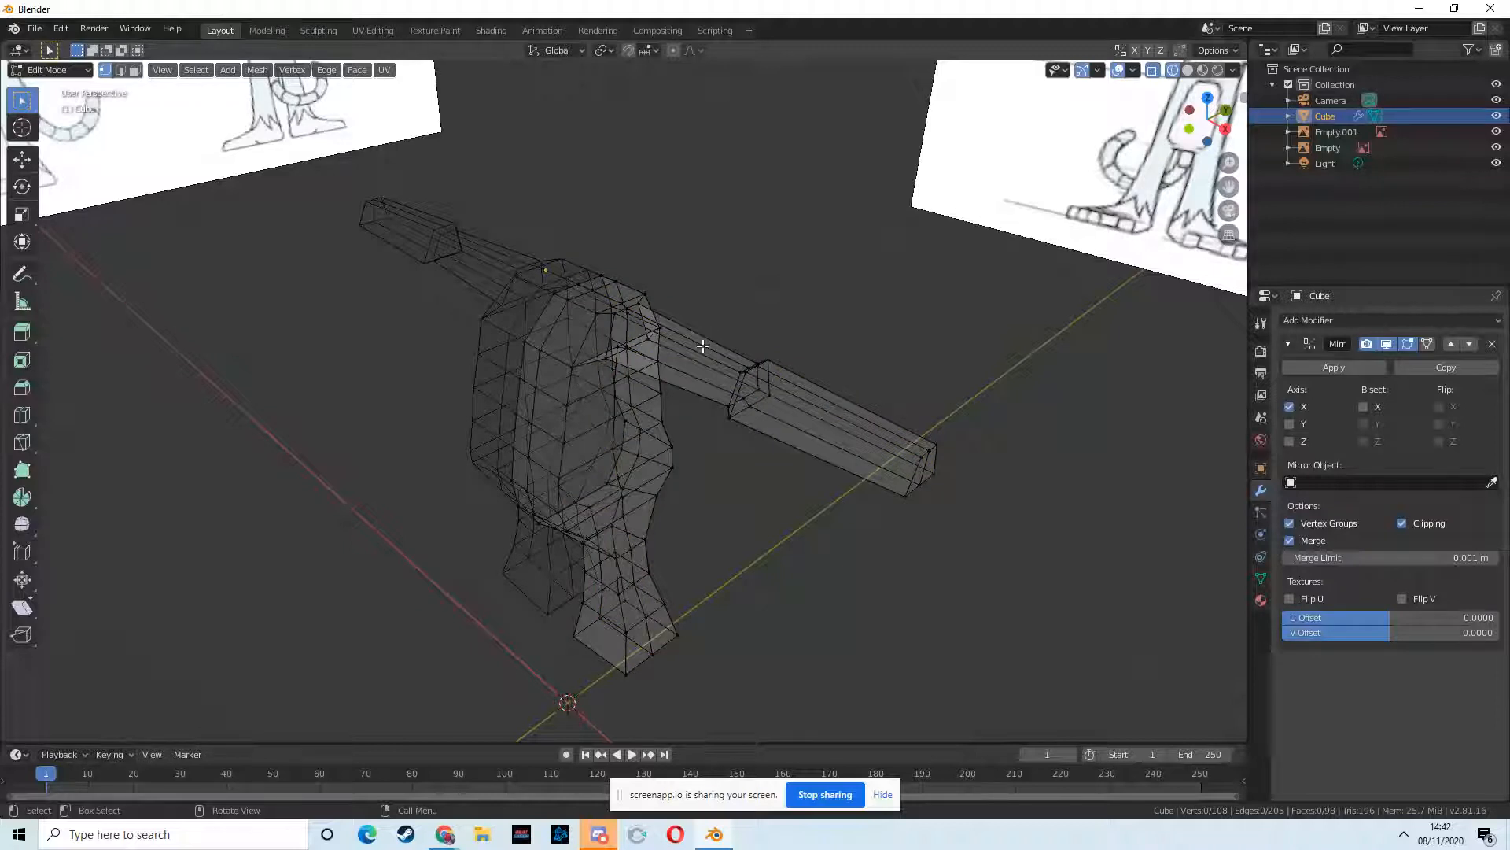
- Select the top centre edges of the upper arm and forearm and move them along Z to round the arm's top
click(121, 69)
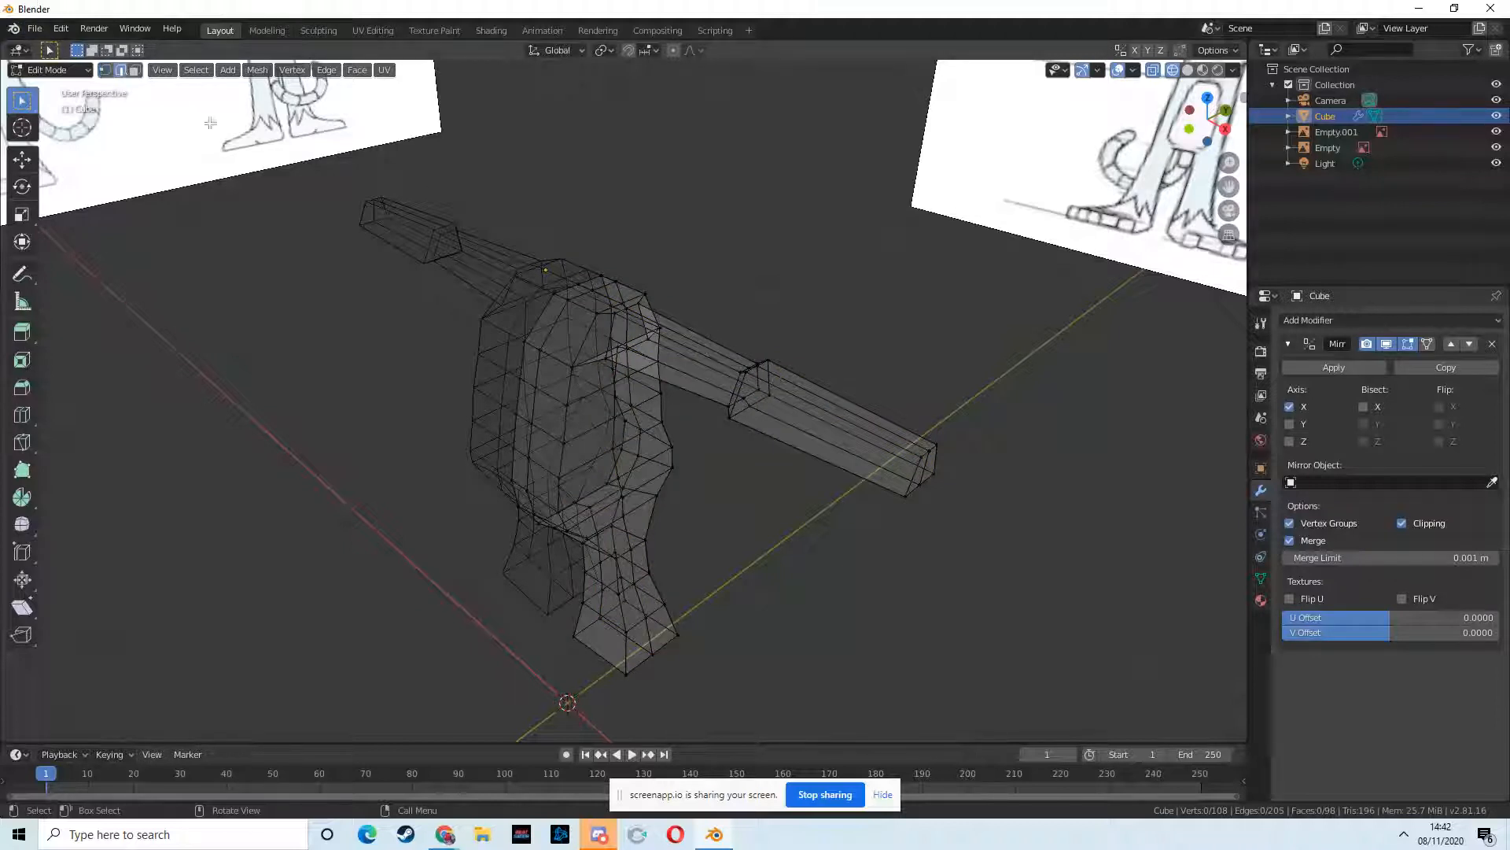
click(682, 335)
middle_drag(682, 335, 1046, 160)
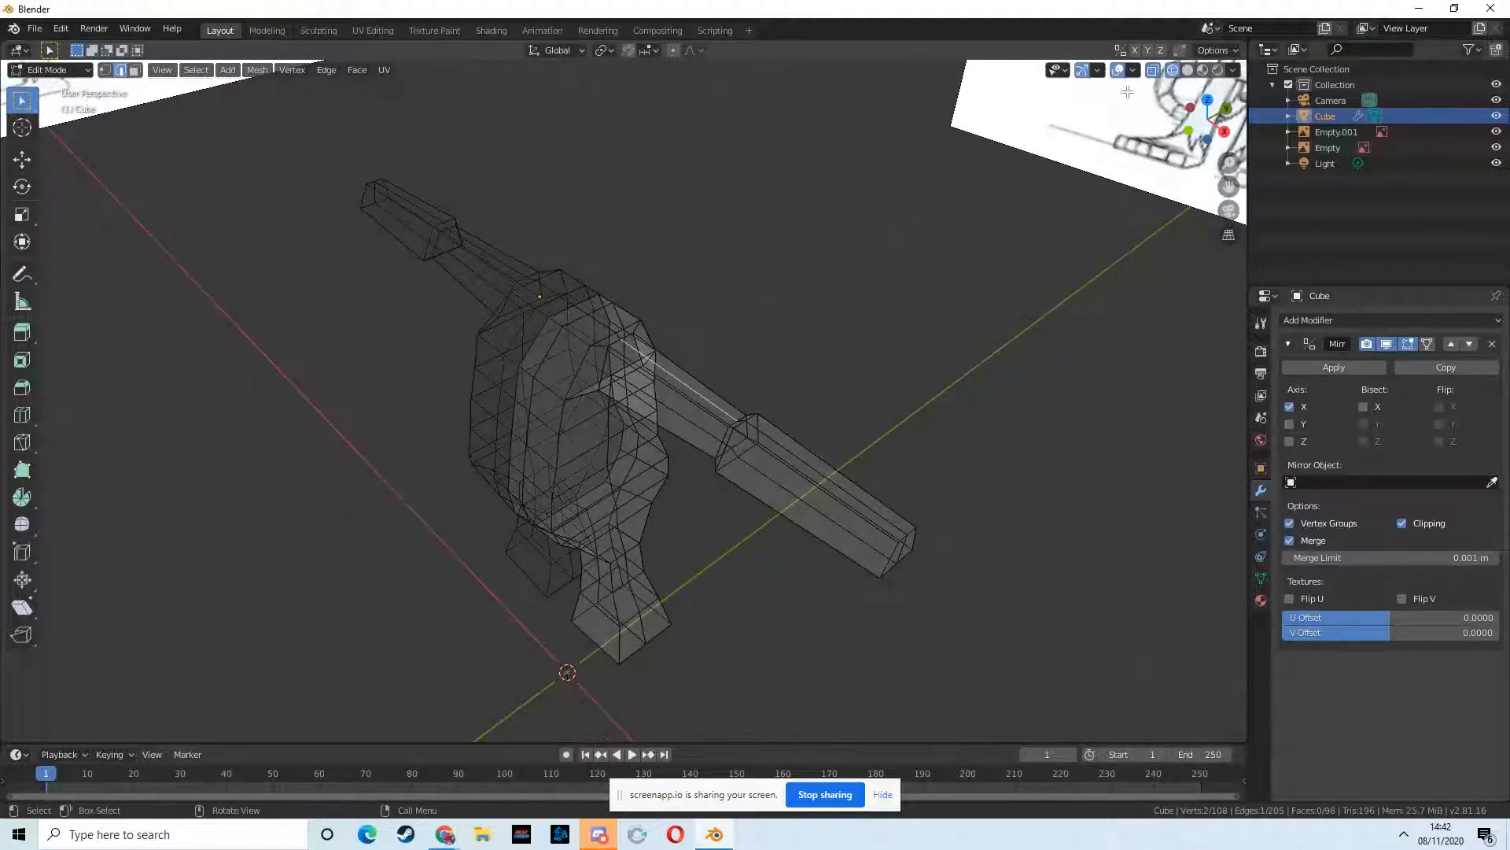
click(1190, 71)
shift+click(814, 471)
mouse_move(815, 470)
middle_down()
mouse_move(803, 391)
mouse_move(799, 421)
middle_up()
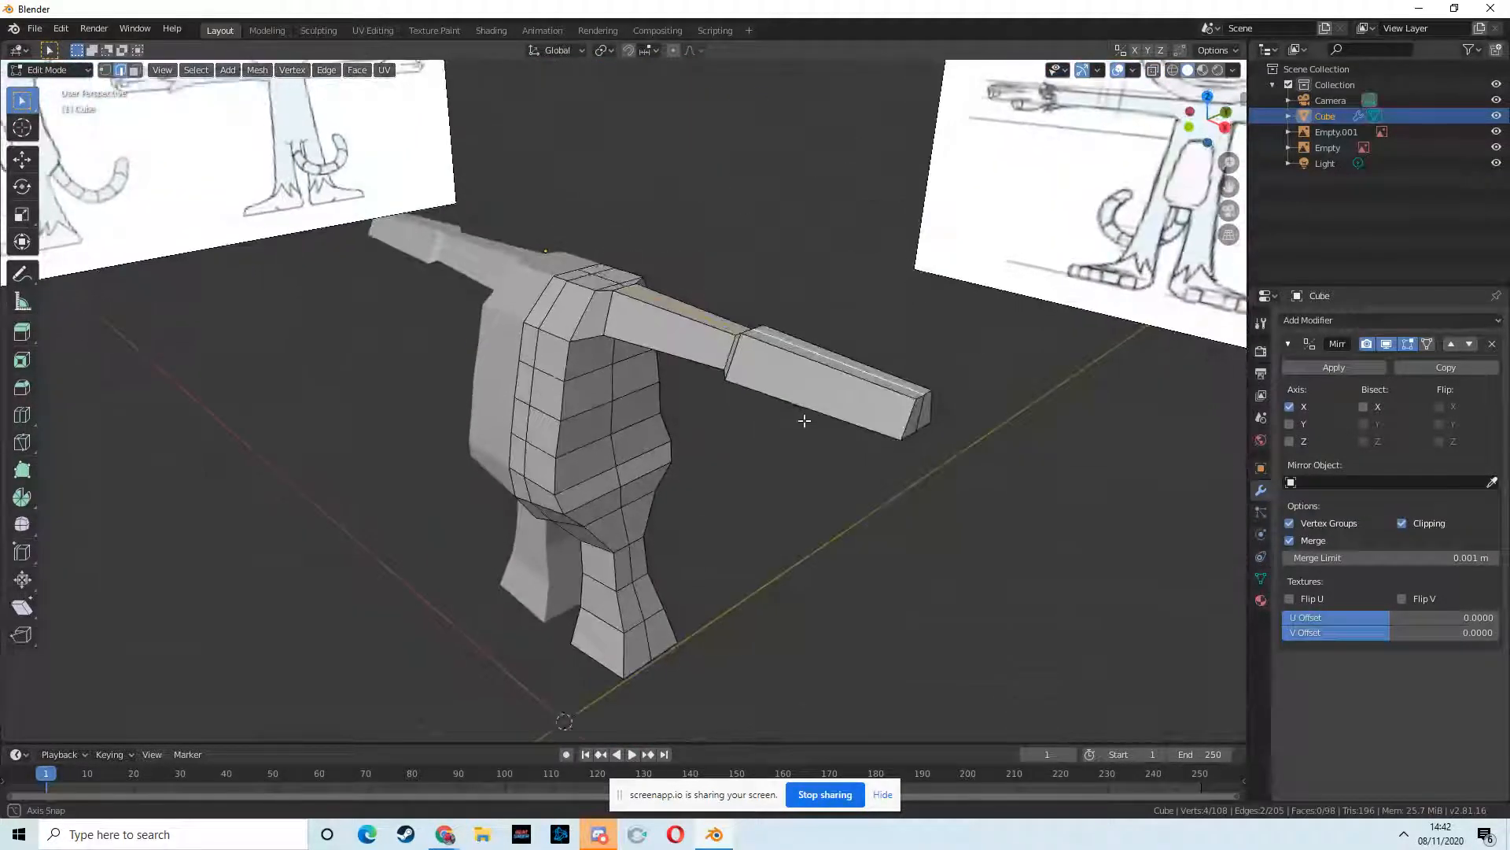
click(22, 159)
drag(747, 261, 756, 269)
- Move the bottom centre edges of the upper arm and forearm about -0.0138 m along Z to round the arm's underside
middle_drag(769, 394, 782, 334)
click(693, 232)
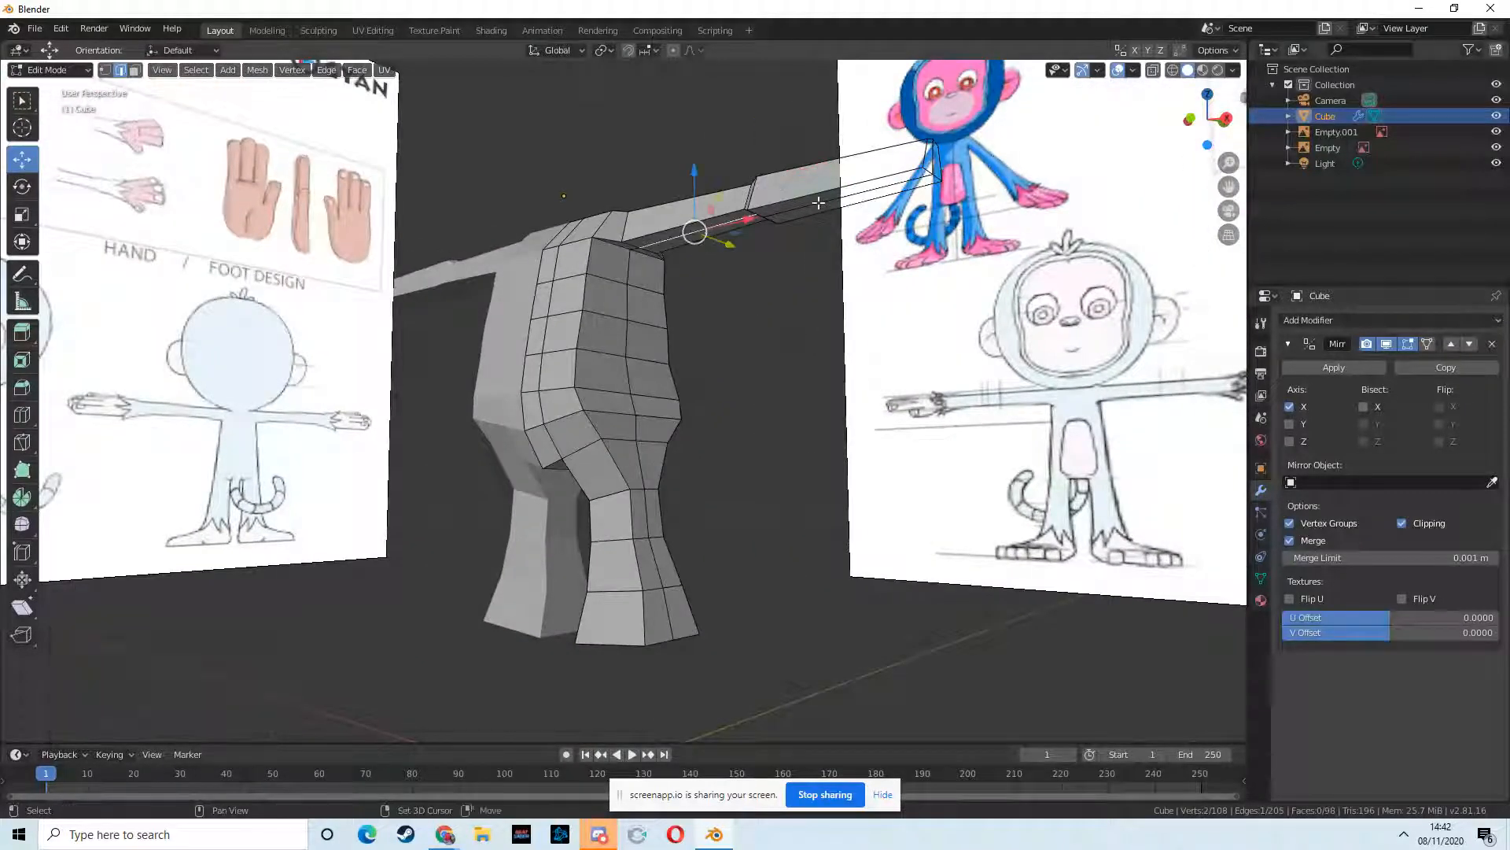
drag(762, 176, 764, 162)
middle_drag(758, 228, 761, 521)
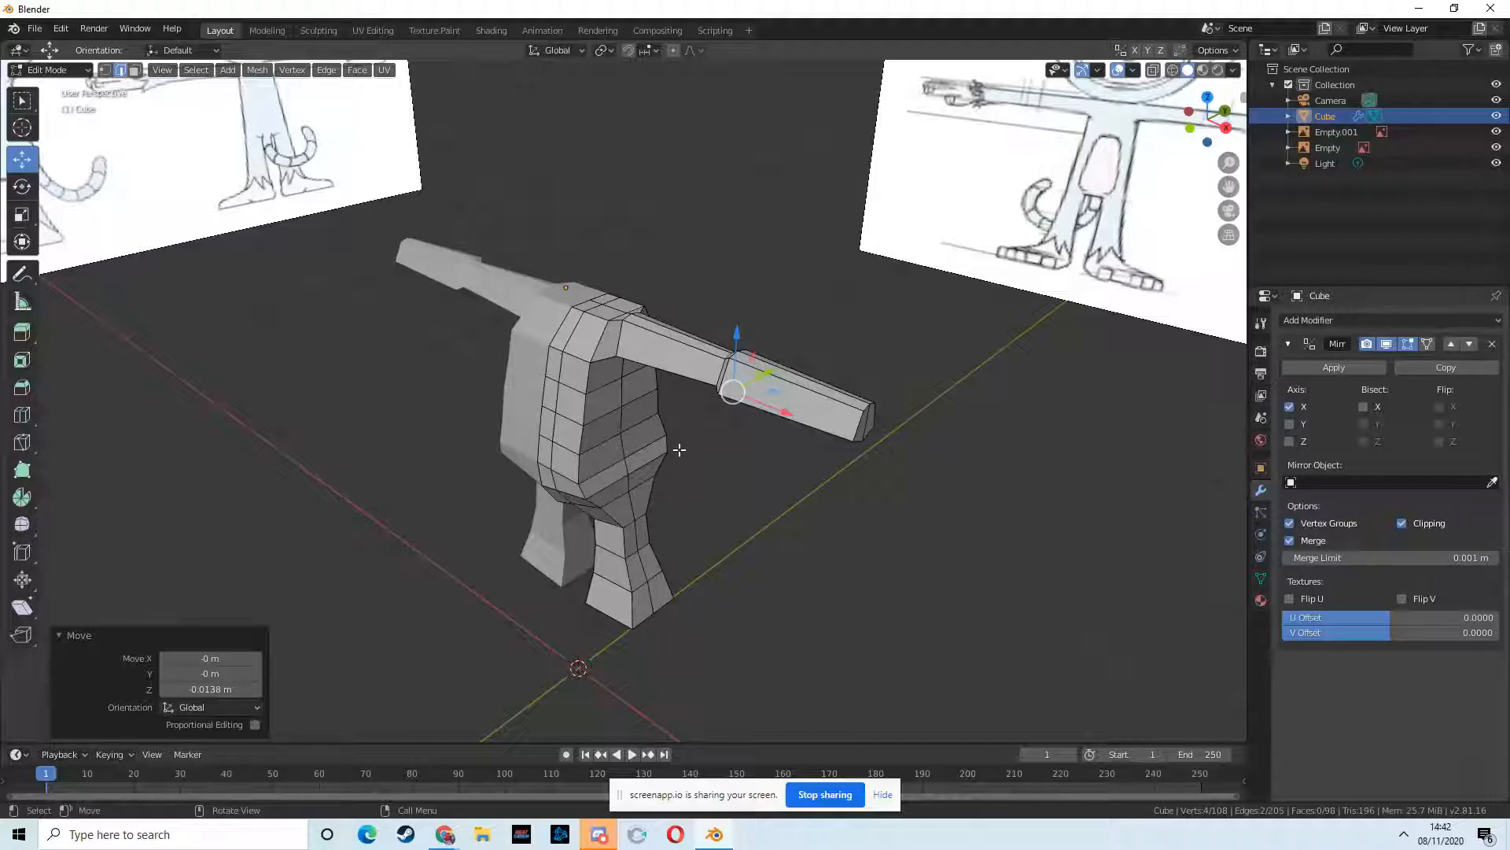
- Compare the body mesh in wireframe against the front and side reference drawings, and return to solid display in a perspective view
click(1171, 71)
mouse_move(684, 304)
middle_down()
mouse_move(675, 267)
mouse_move(1185, 200)
middle_up()
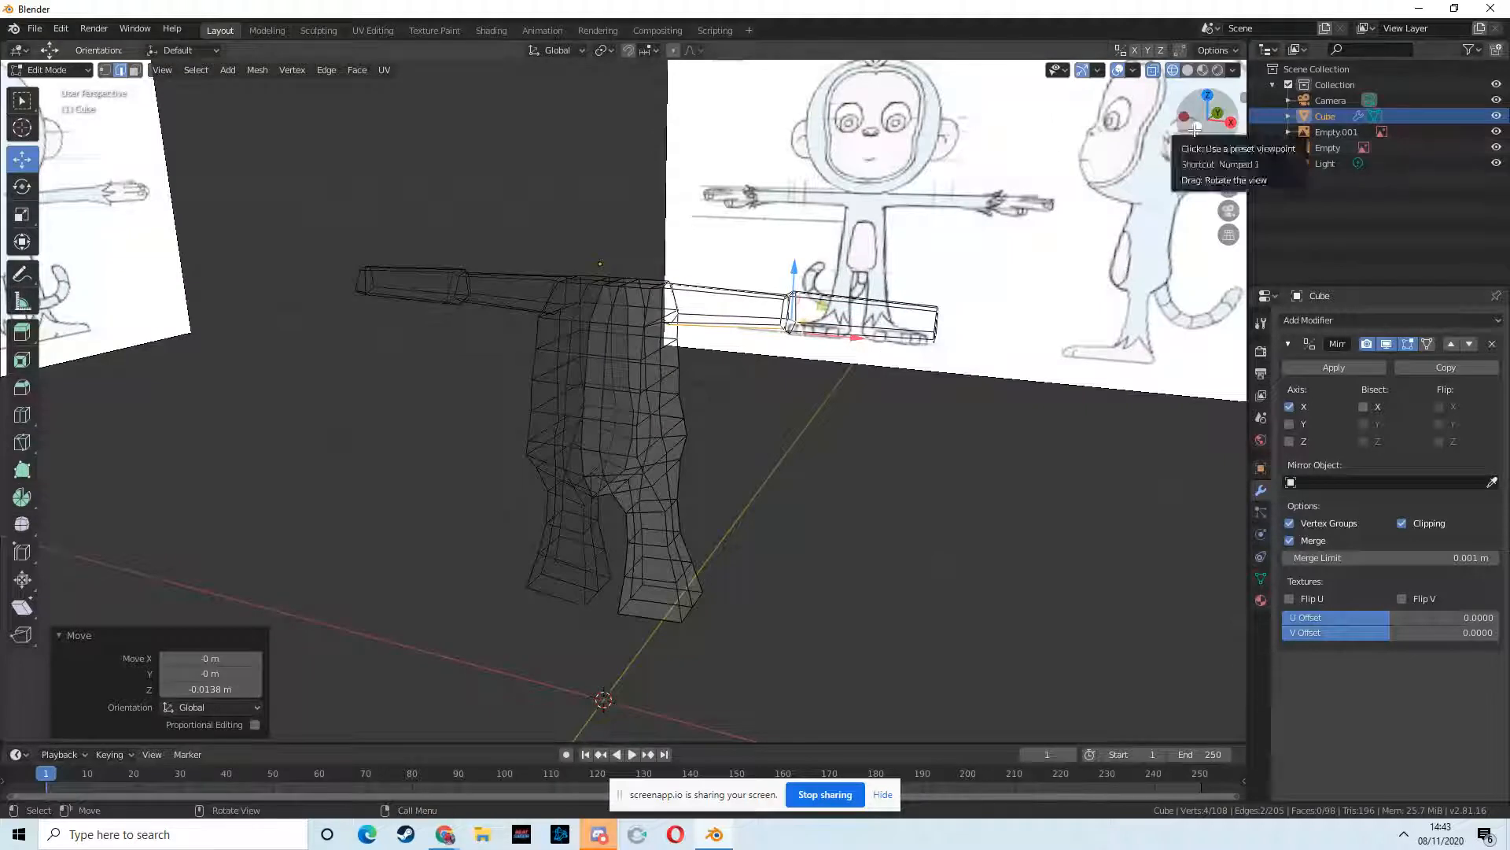
click(1190, 136)
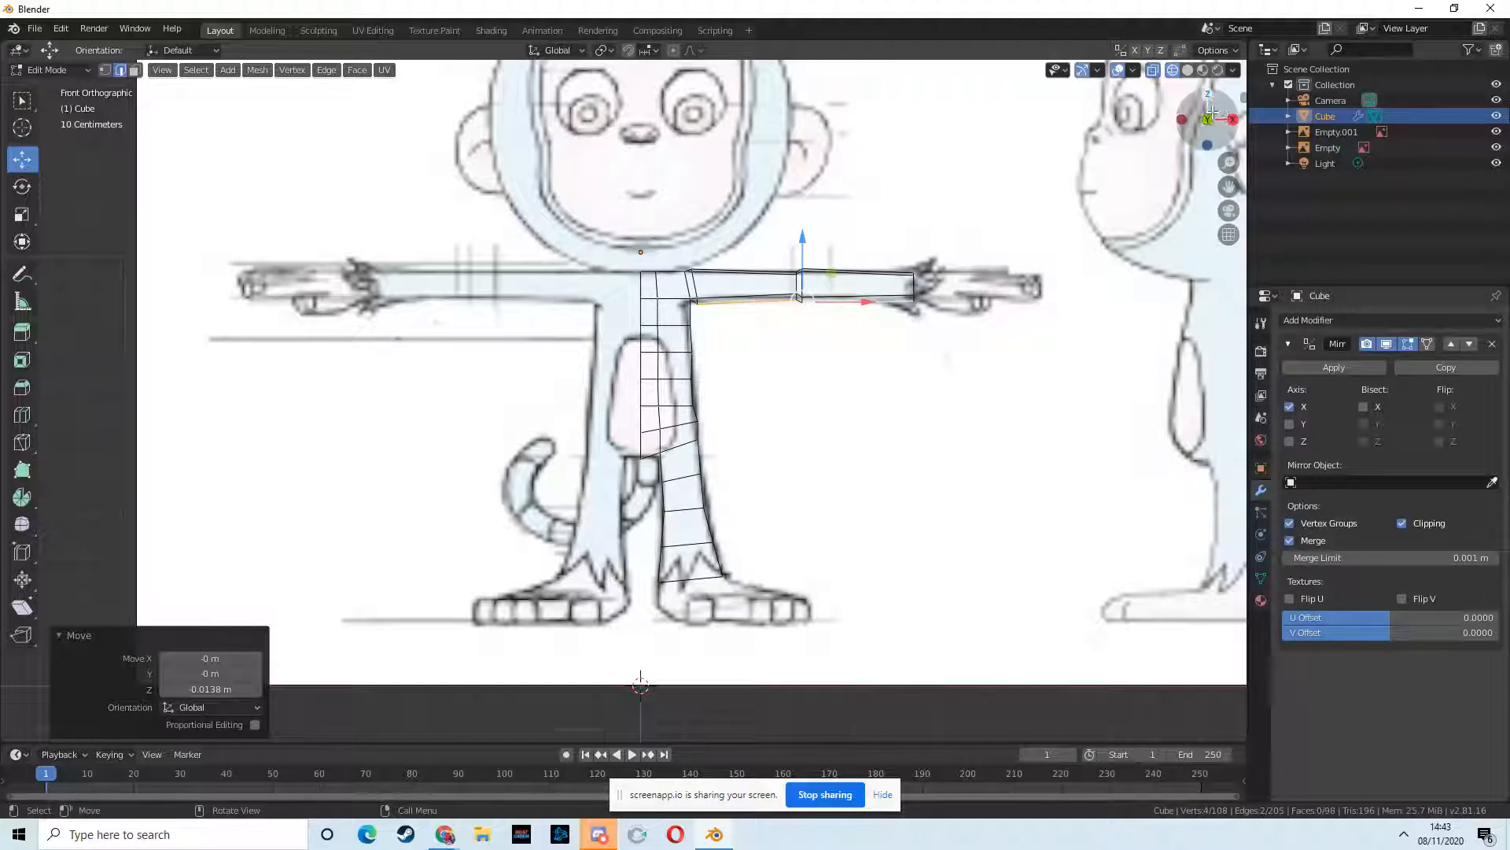
click(1182, 120)
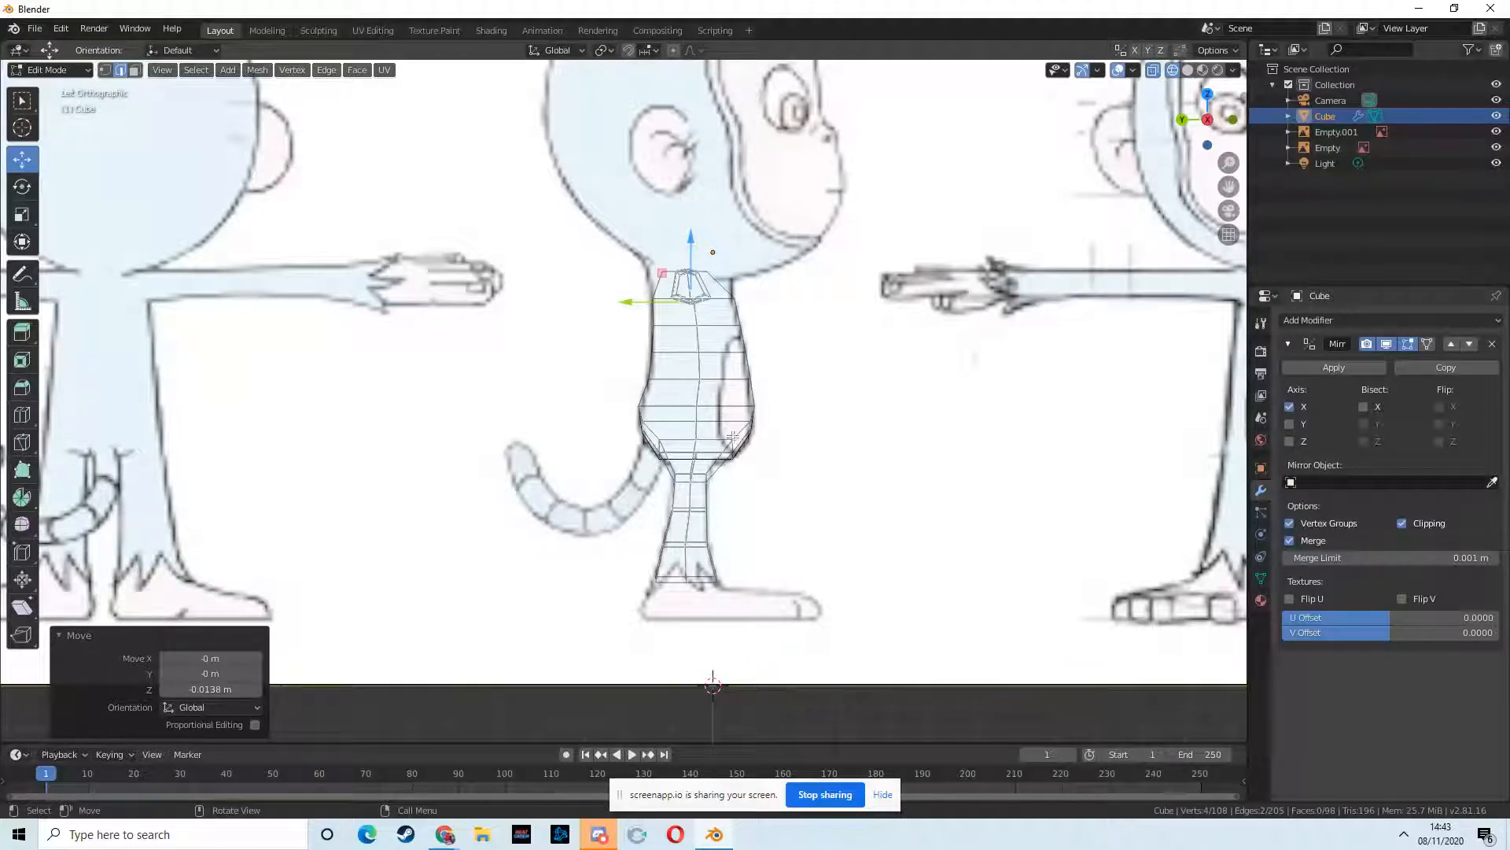
middle_drag(742, 446, 696, 452)
click(1155, 72)
middle_drag(913, 418, 787, 435)
middle_drag(692, 440, 710, 512)
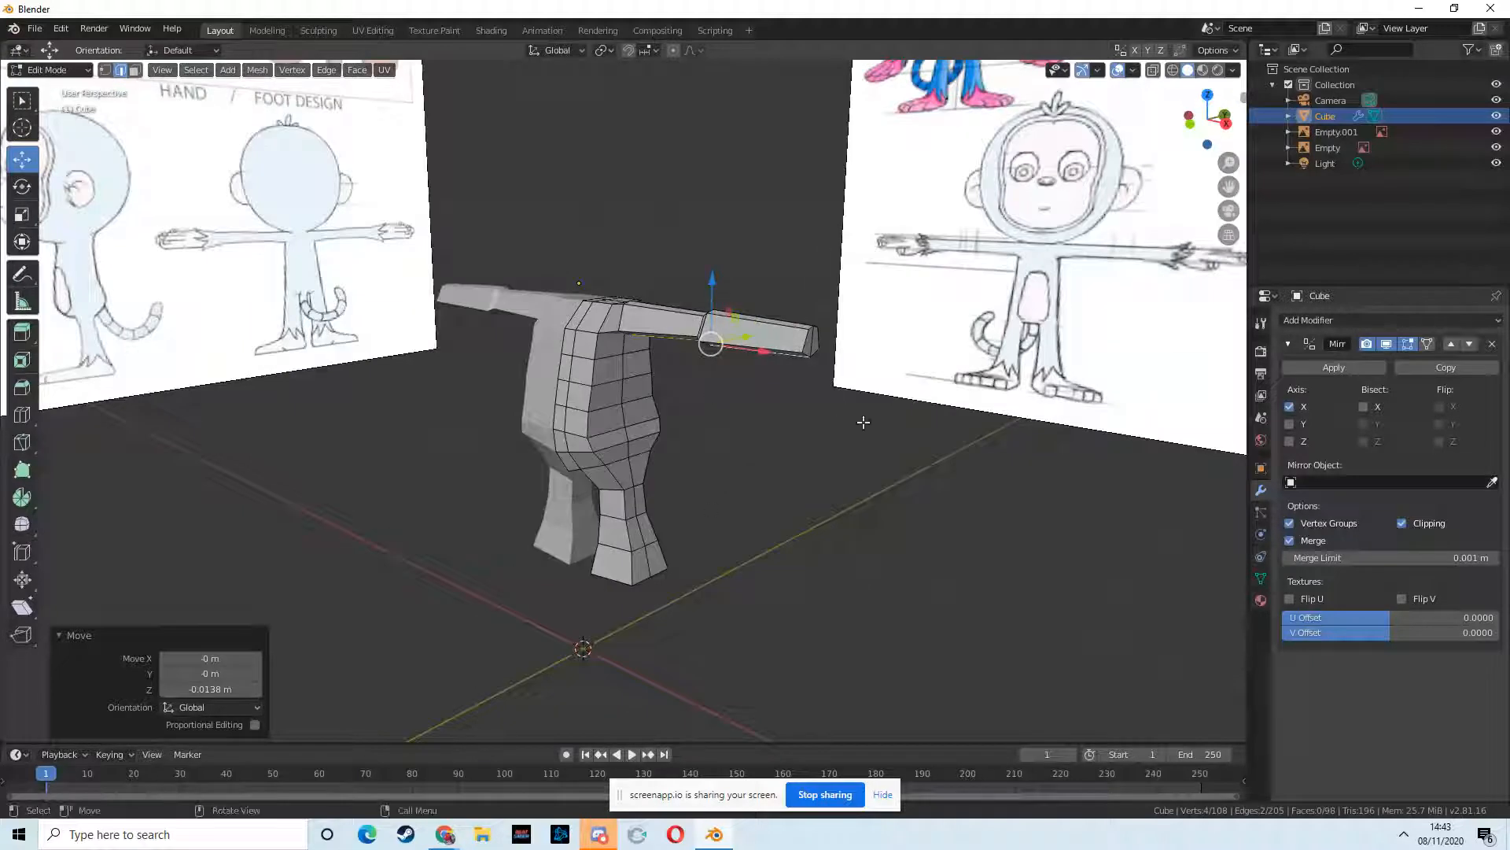
- Add a Subdivision Surface modifier to the mirrored monkey body to smooth the mesh
click(1323, 323)
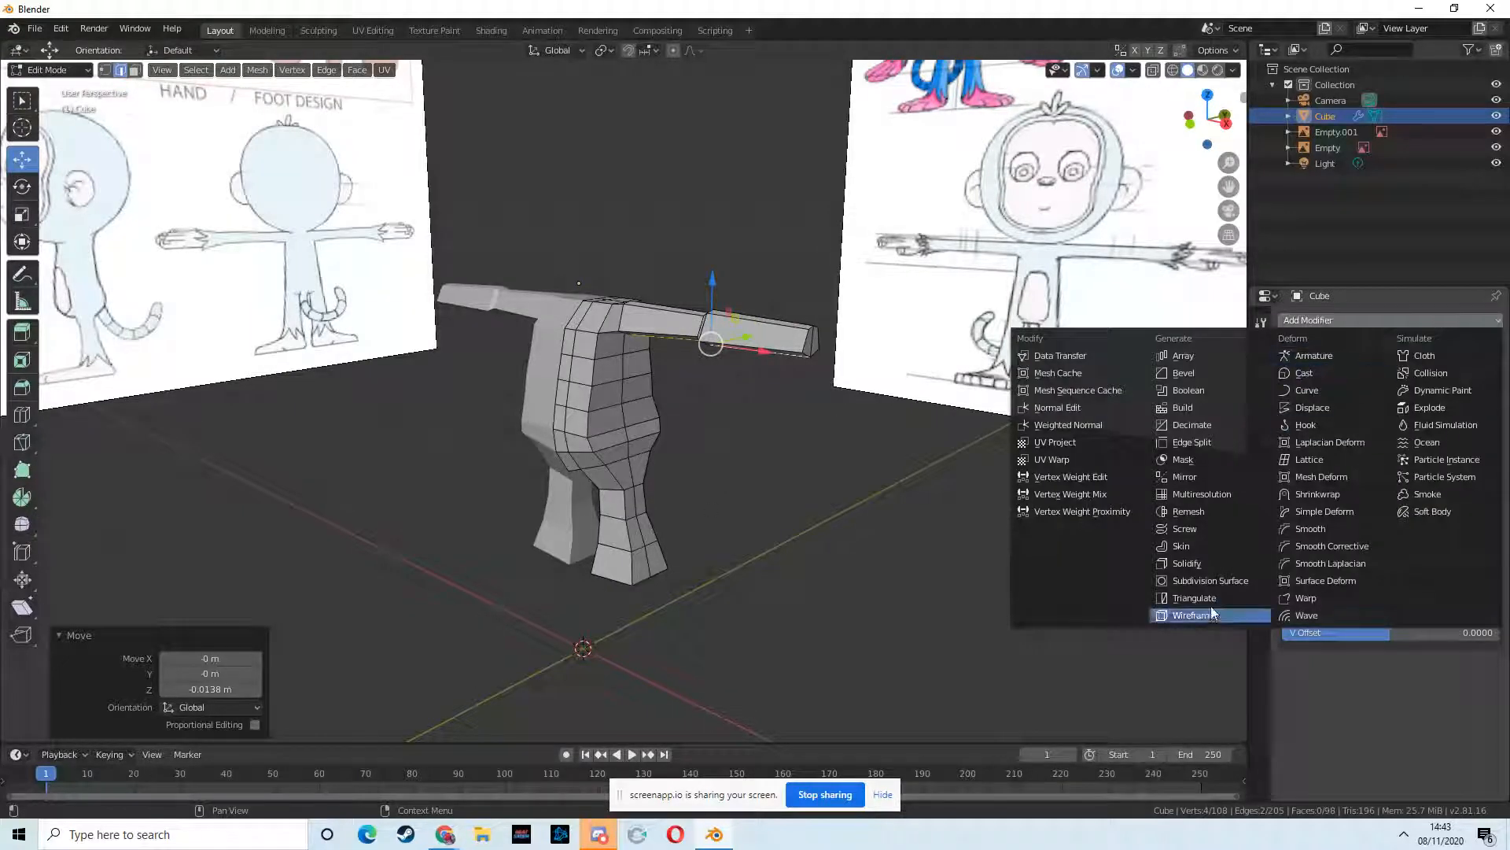
click(1215, 580)
click(1303, 322)
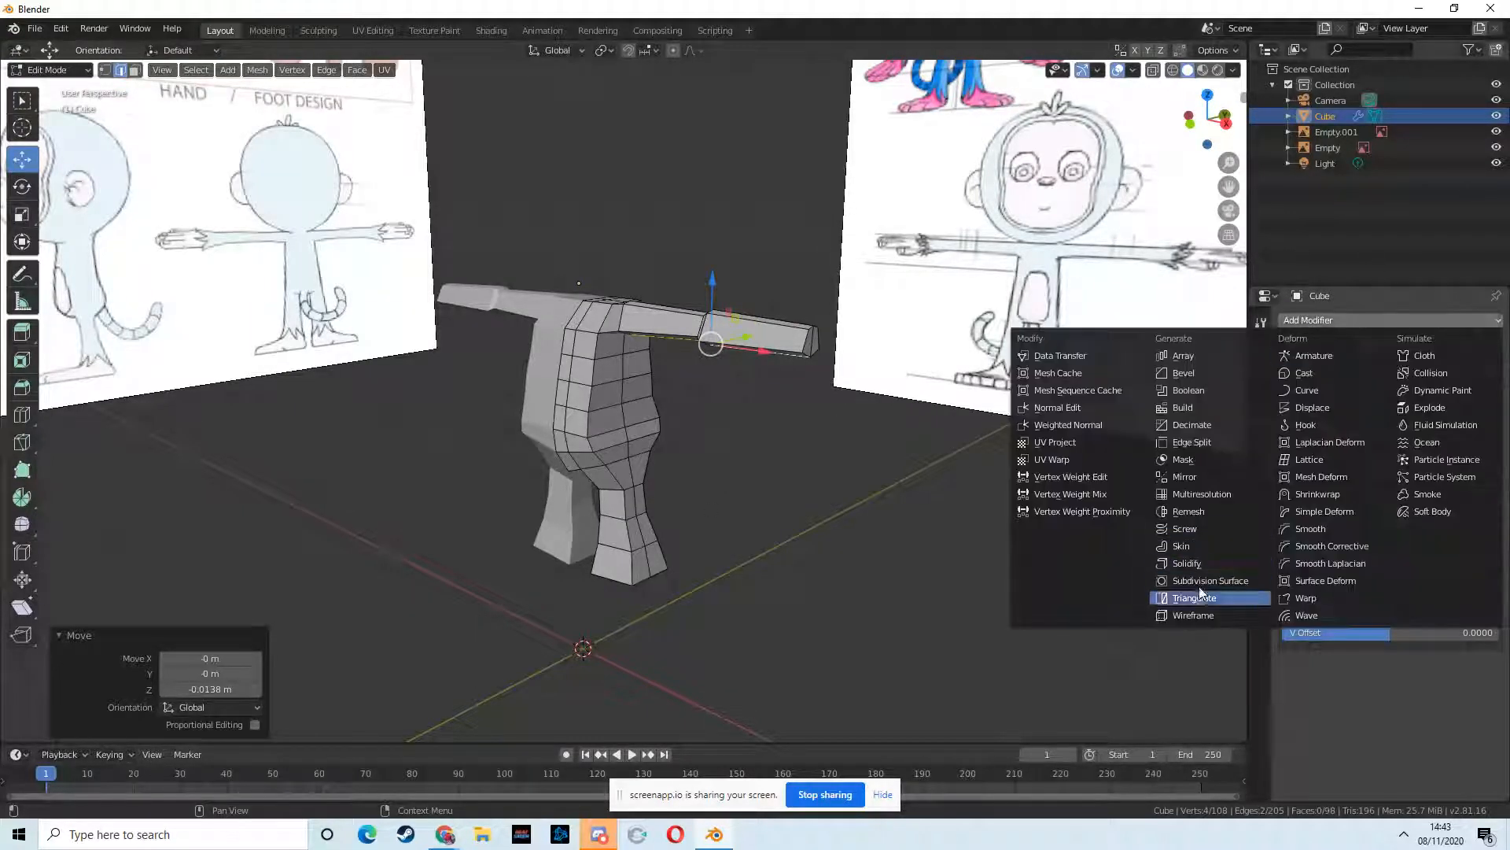
click(1205, 581)
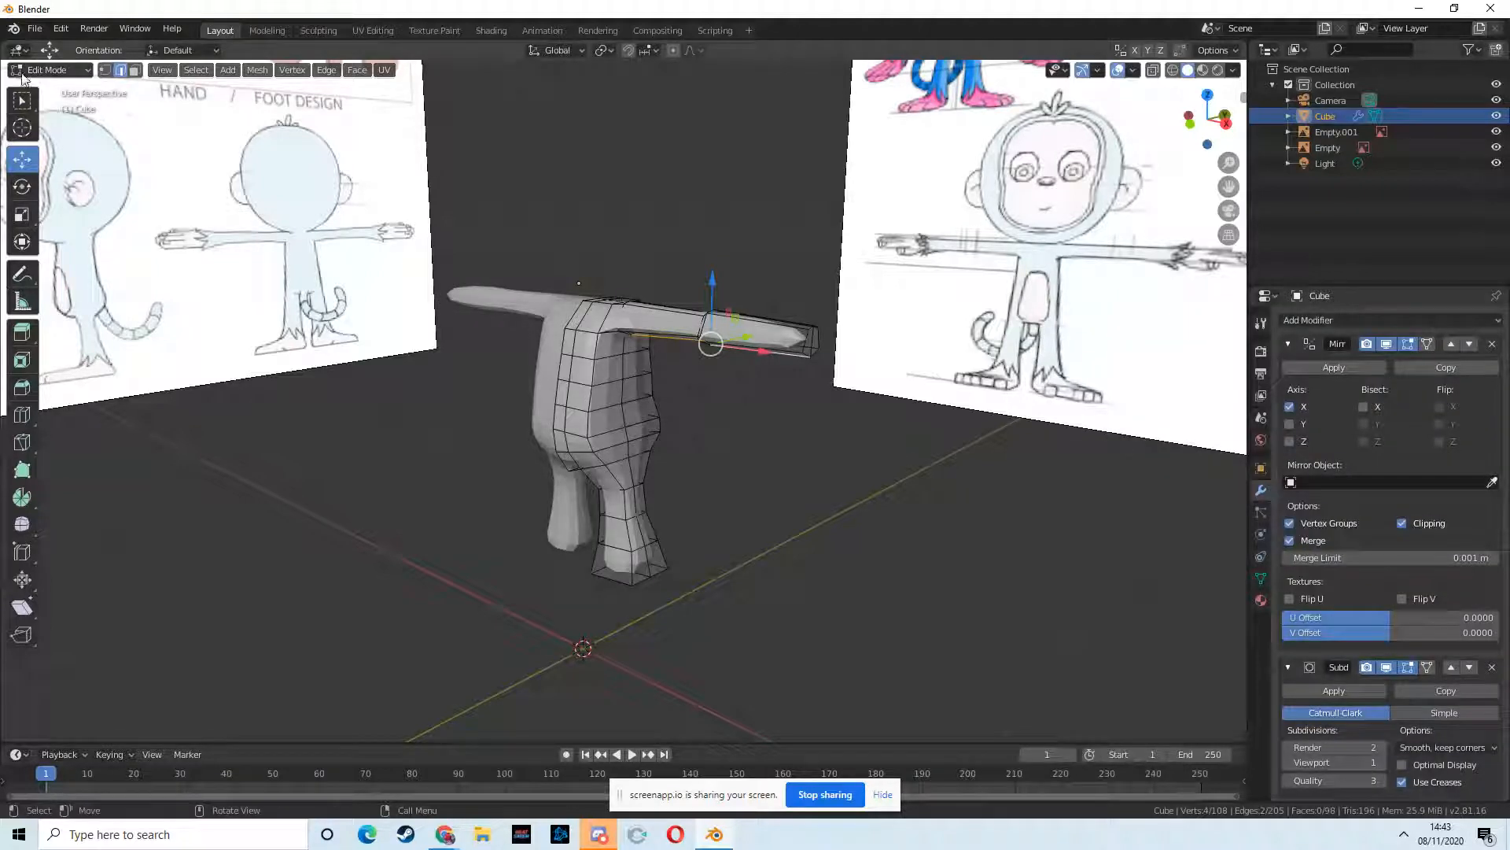
- Switch the body to Object Mode and inspect its smoothed arms, torso and legs from several angles
click(84, 71)
click(48, 88)
middle_drag(676, 394, 618, 527)
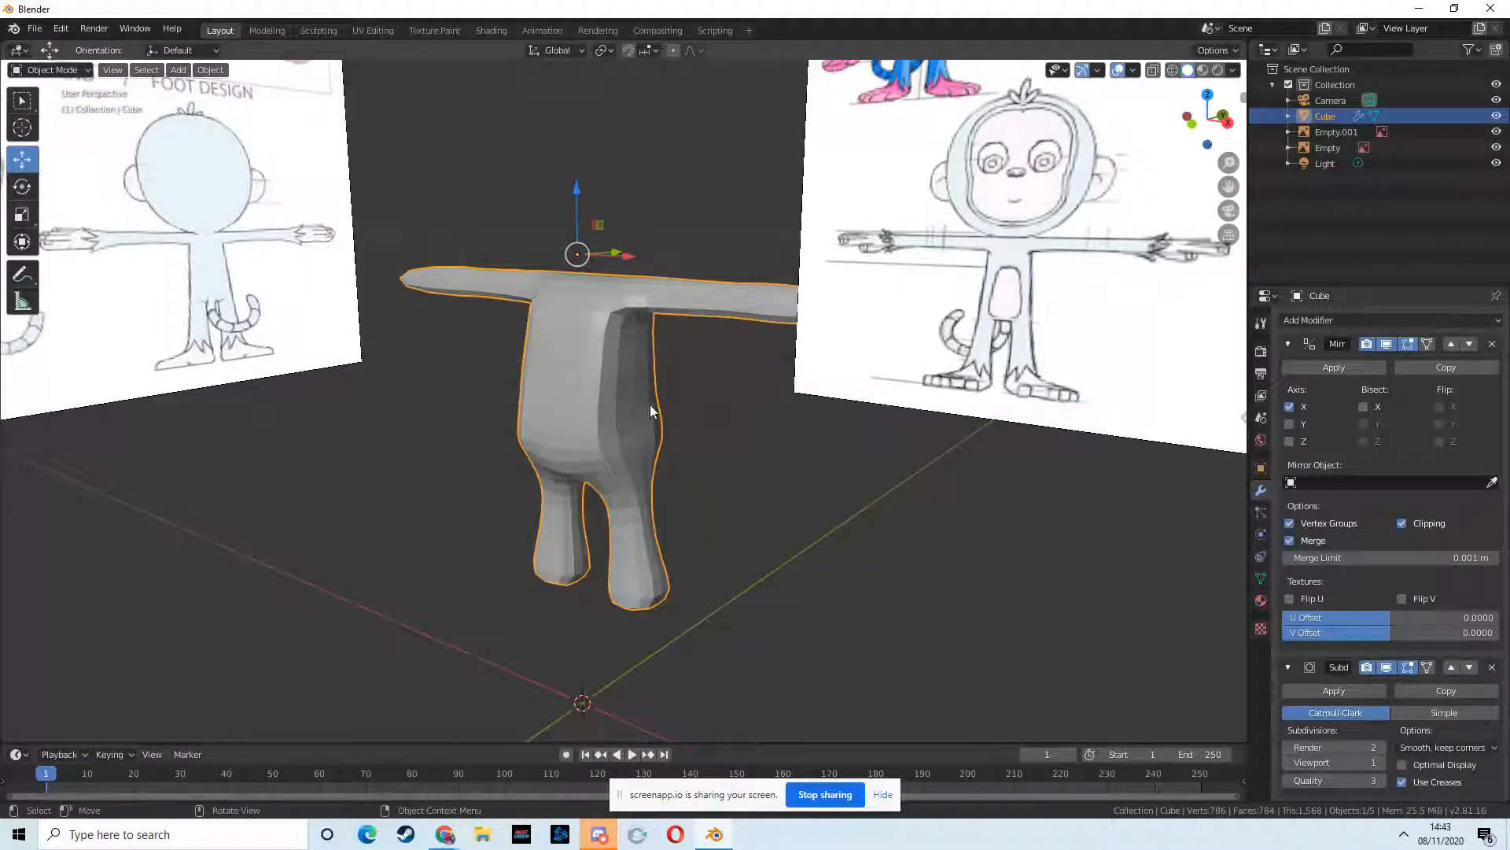
middle_drag(672, 384, 606, 449)
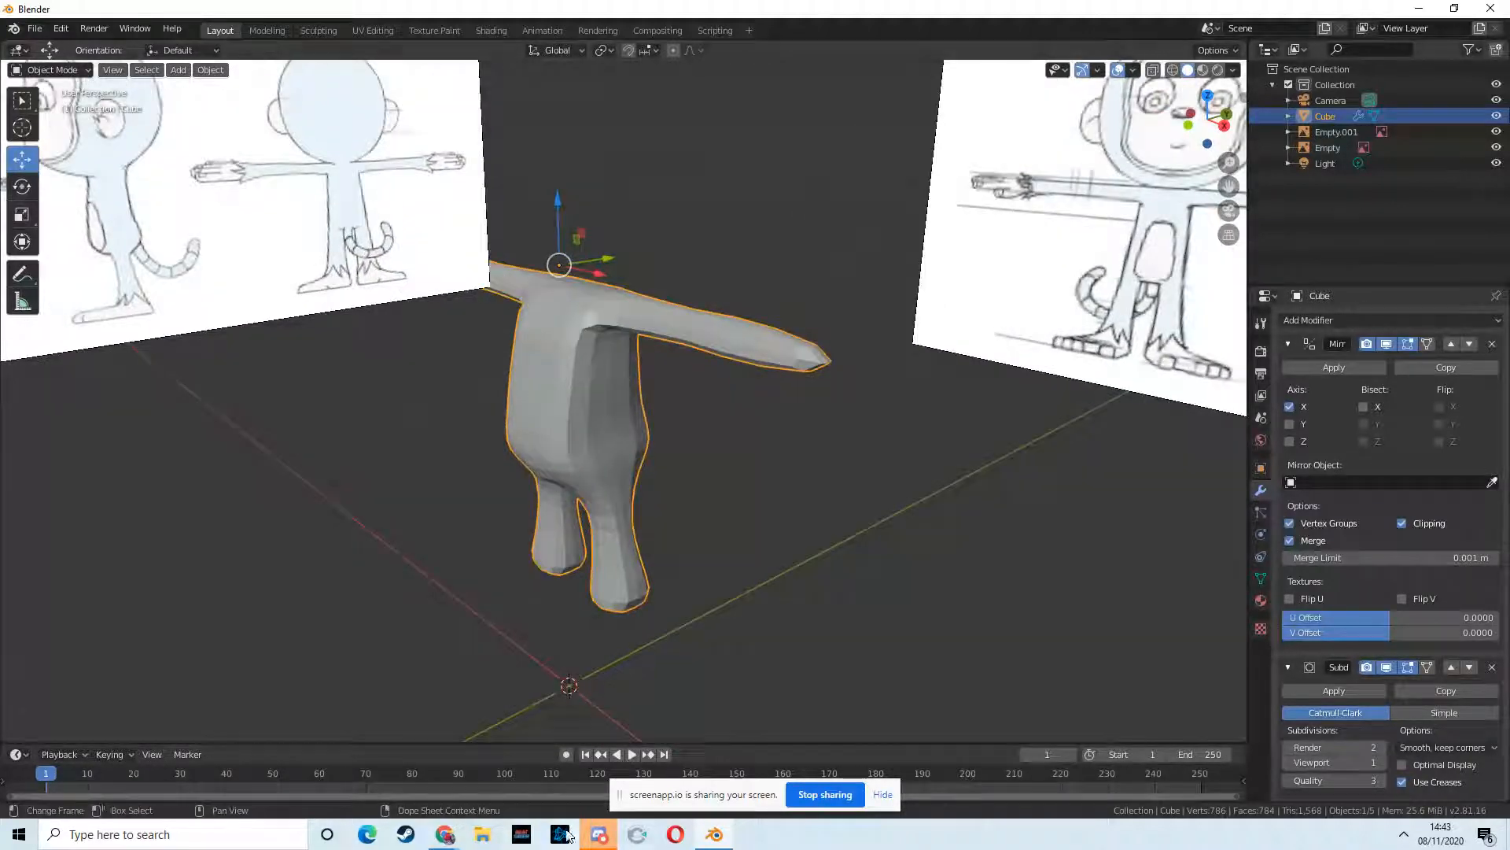
click(447, 838)
click(354, 752)
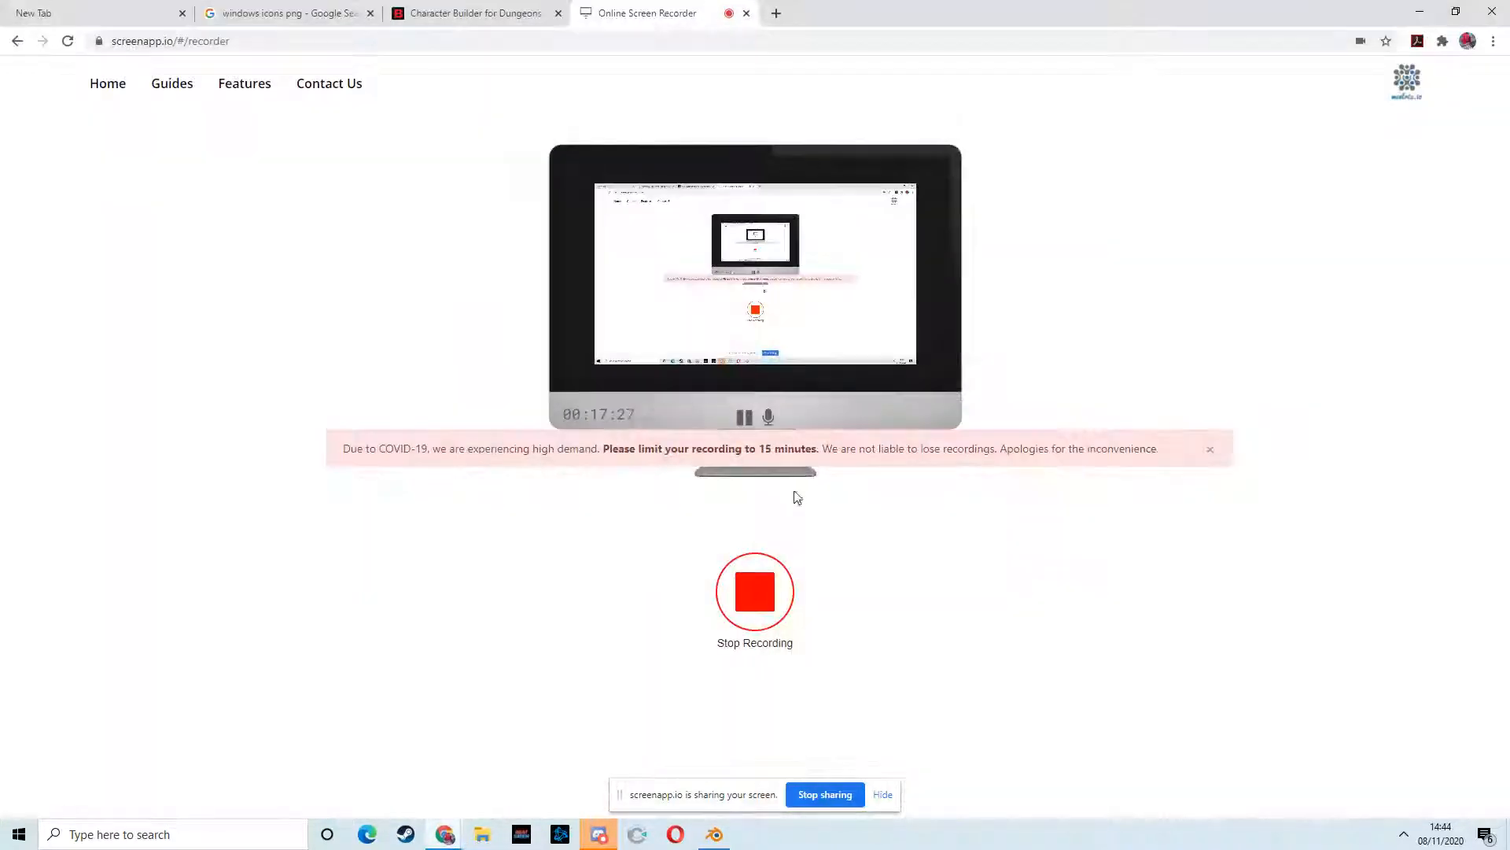